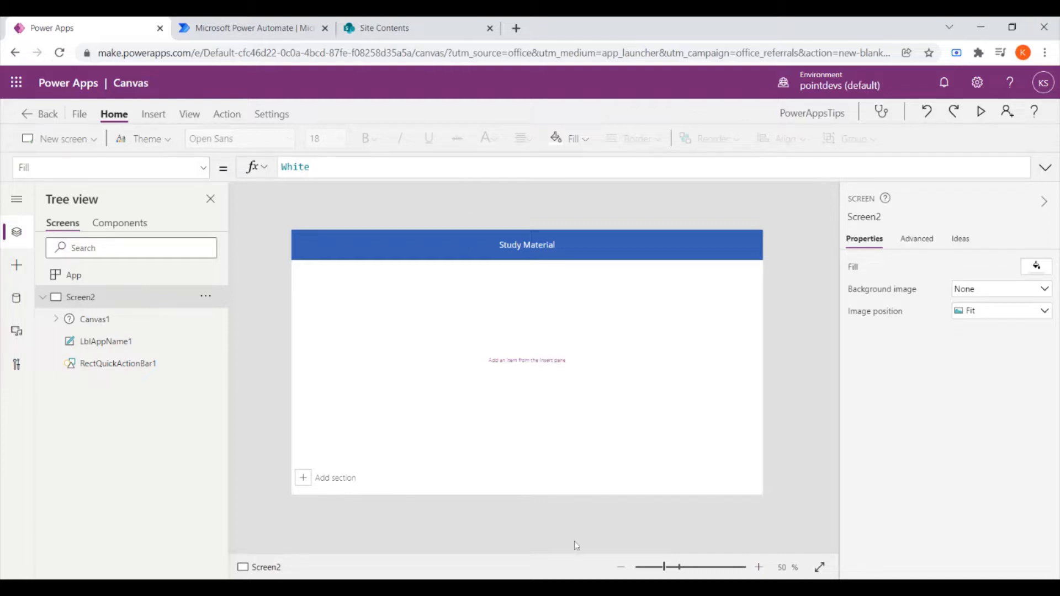
# - Switch to SharePoint and view the Study Material list and the Study Documents library from the site contents
pyautogui.click(571, 588)
pyautogui.click(403, 28)
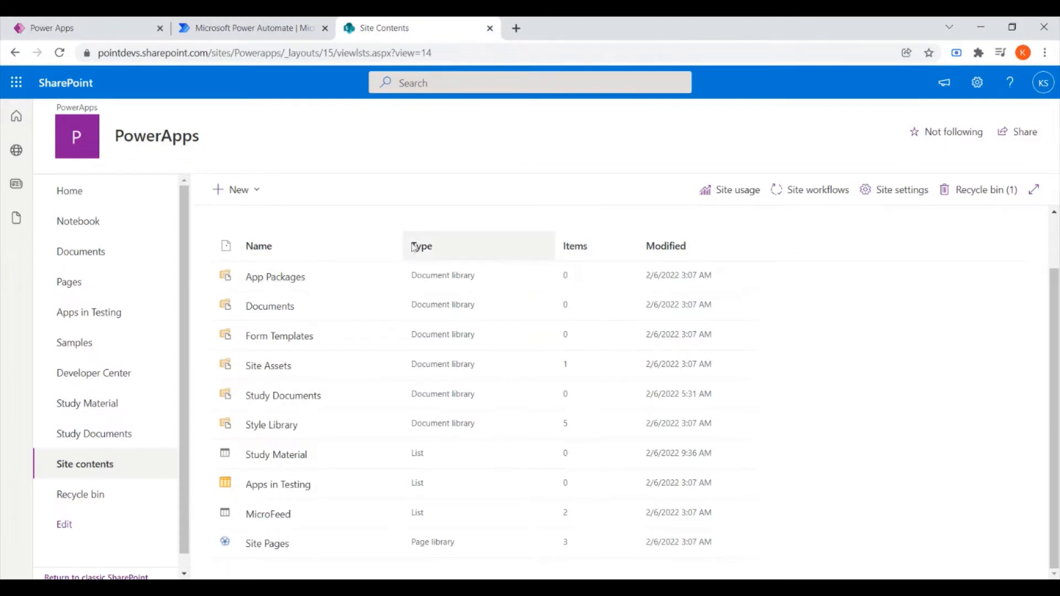
pyautogui.click(279, 460)
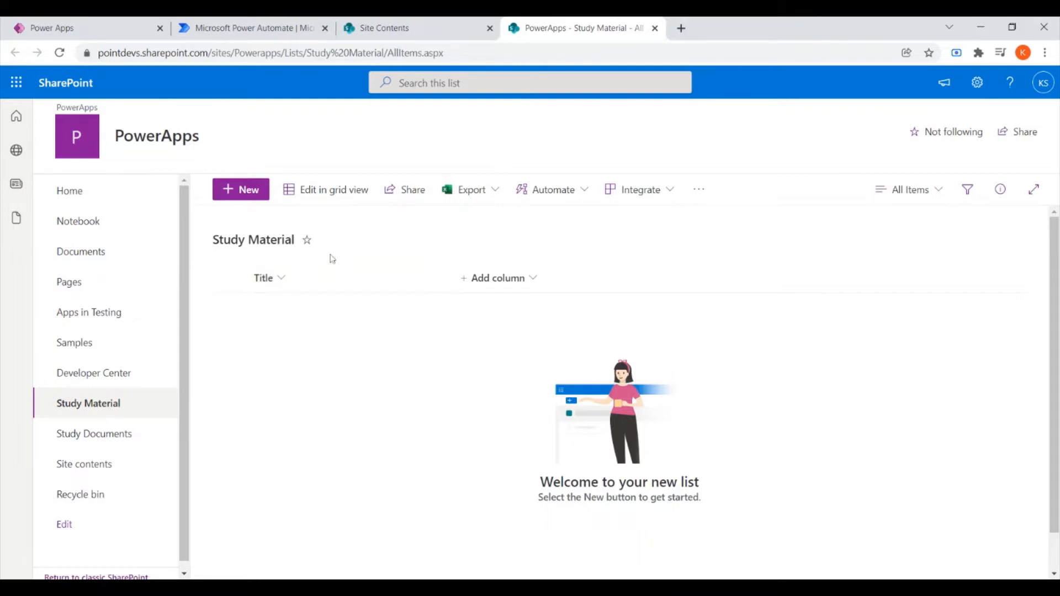
pyautogui.click(398, 19)
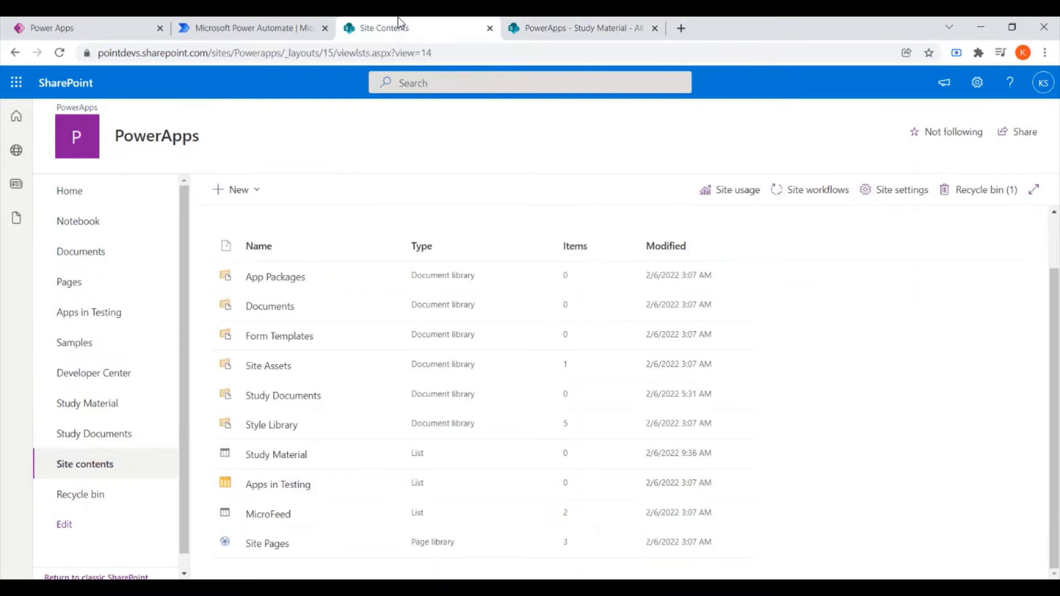
pyautogui.click(281, 403)
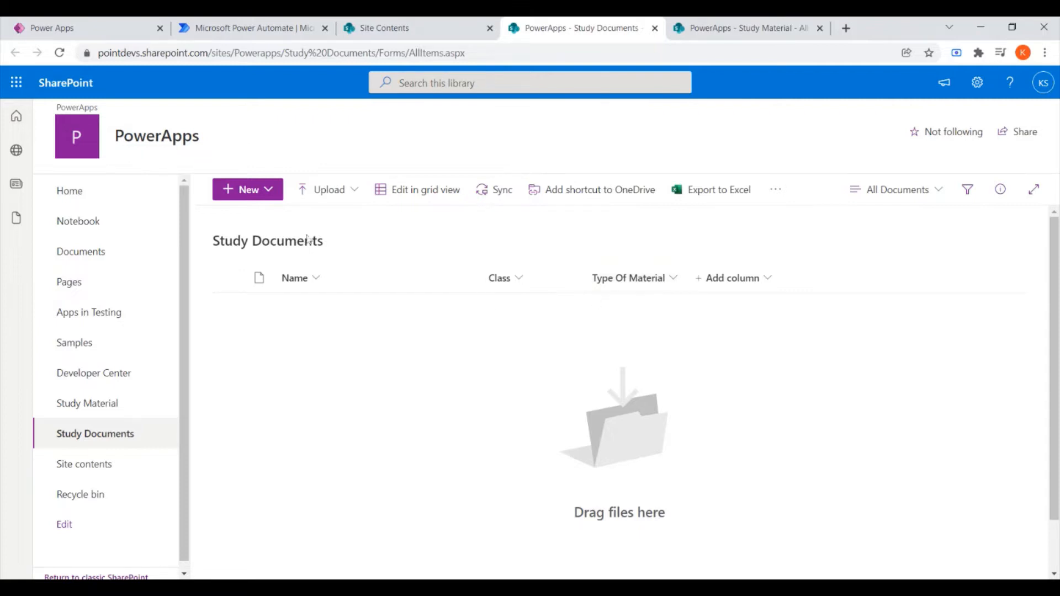
# - Switch back to Power Apps and add a label reading "Class" just below the header, at about X 51, Y 135
pyautogui.click(90, 28)
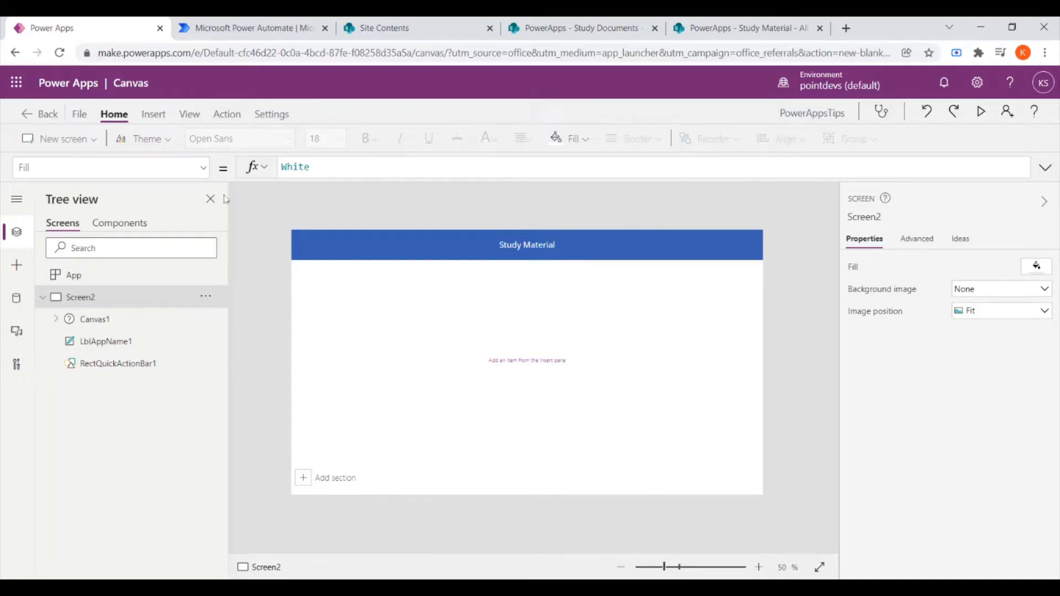
pyautogui.click(154, 115)
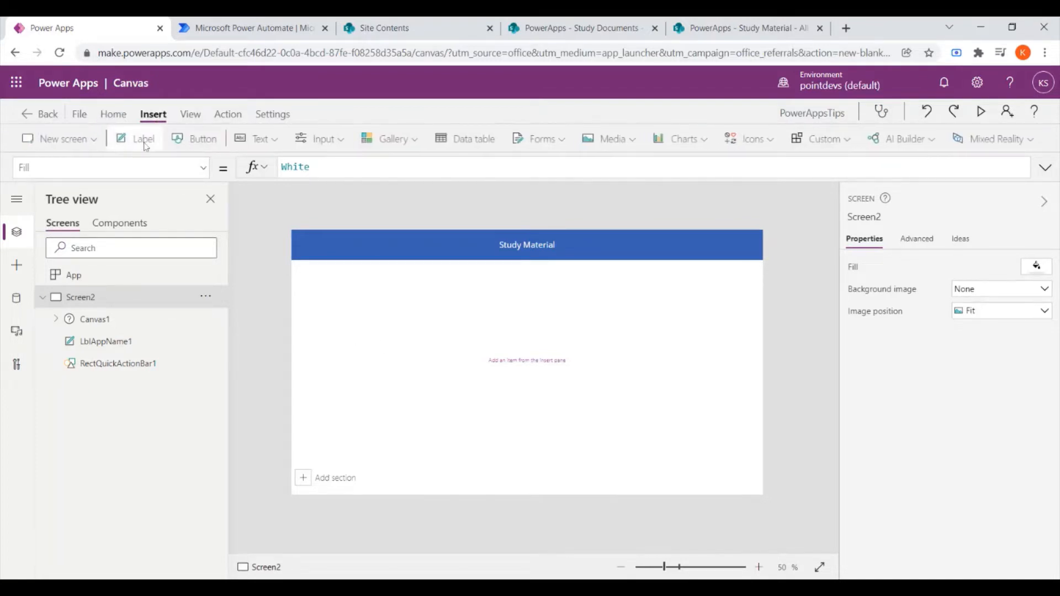
pyautogui.click(145, 143)
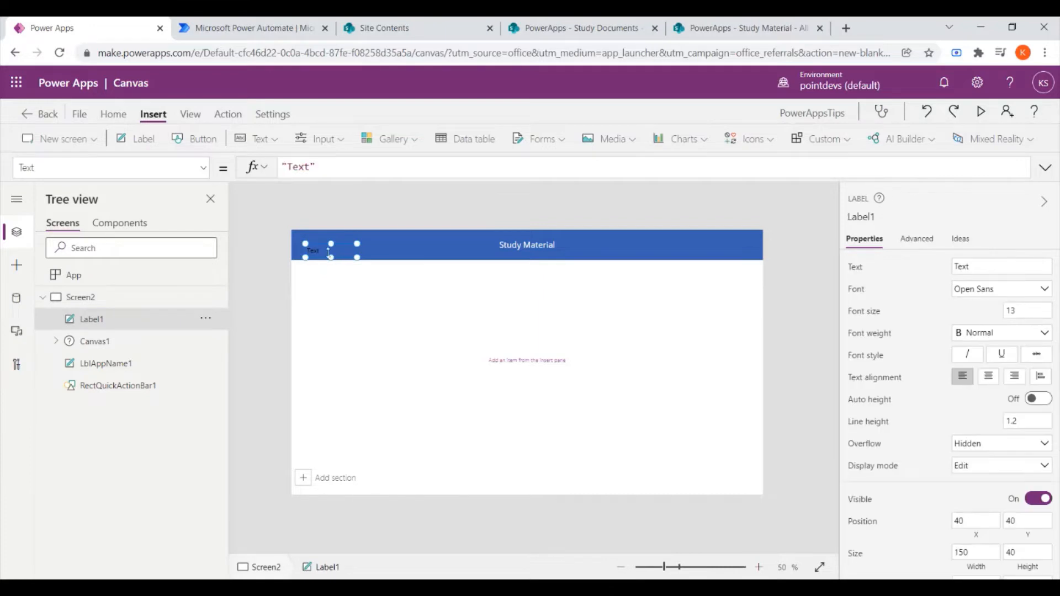
pyautogui.moveTo(329, 253); pyautogui.dragTo(333, 286)
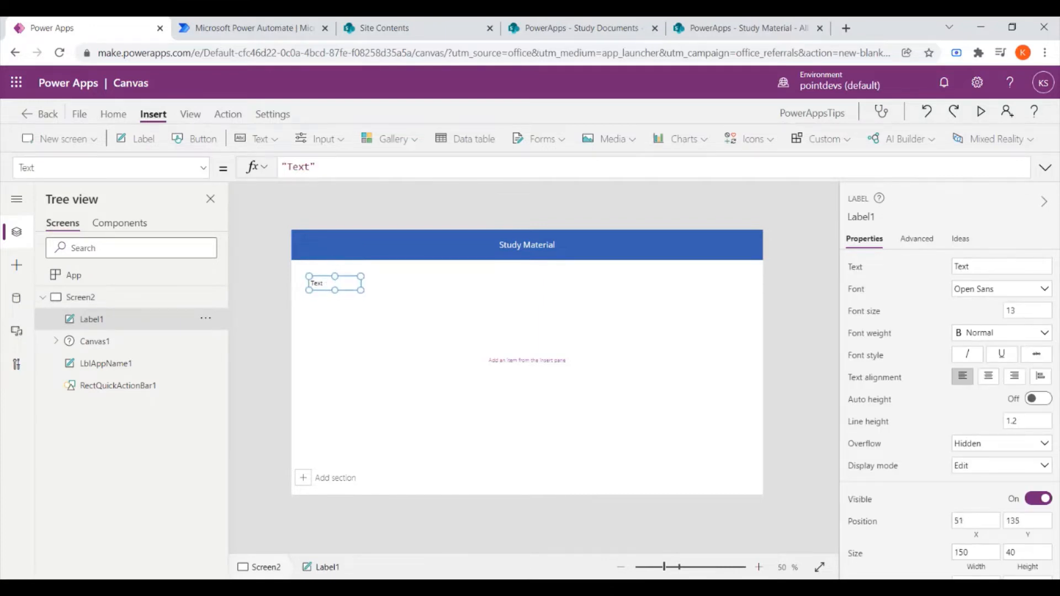
pyautogui.doubleClick(300, 166)
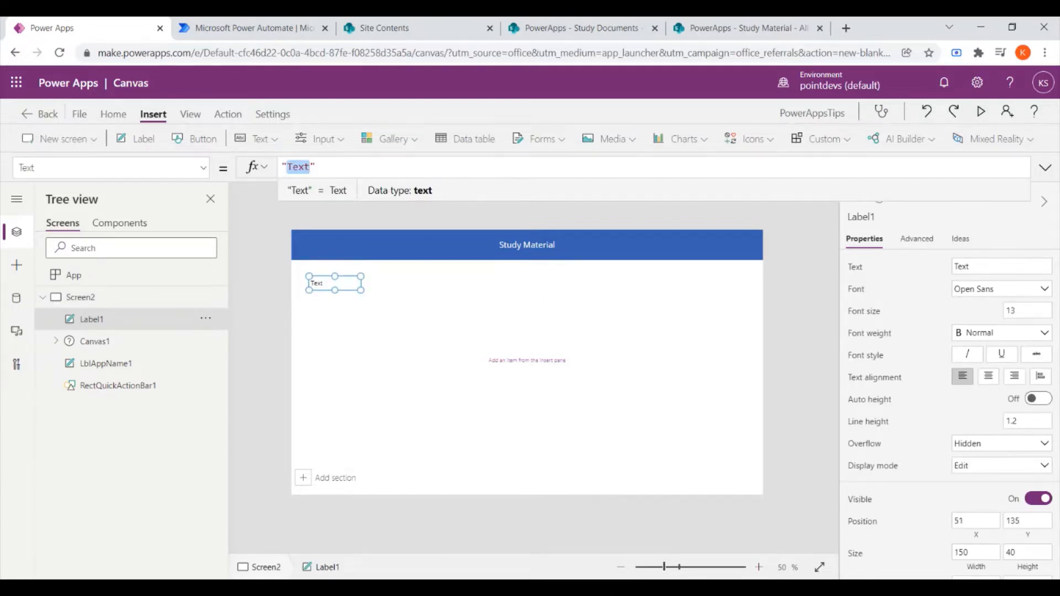
pyautogui.write('Class')
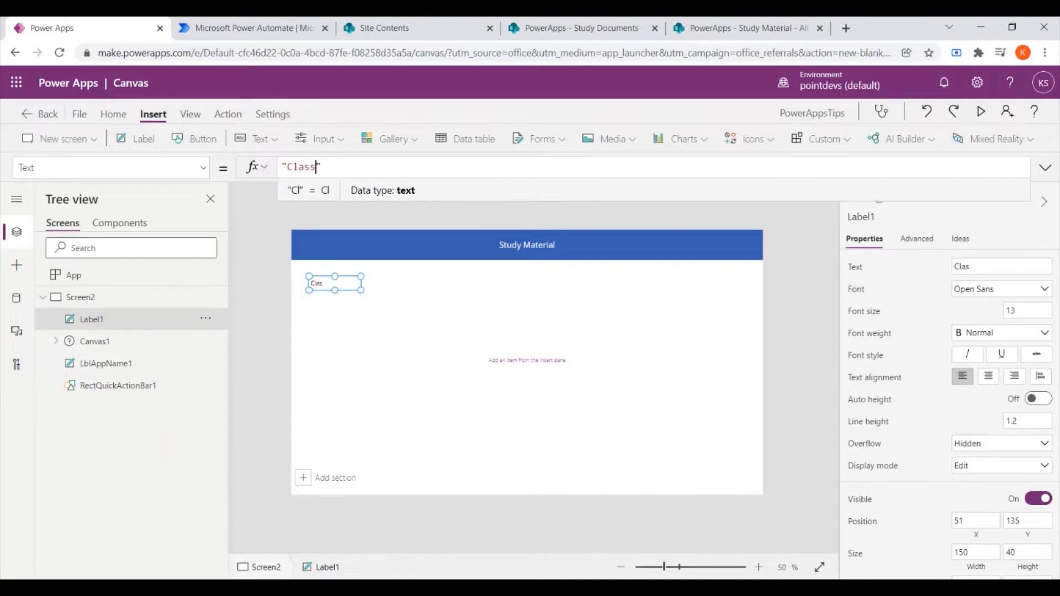
pyautogui.click(274, 145)
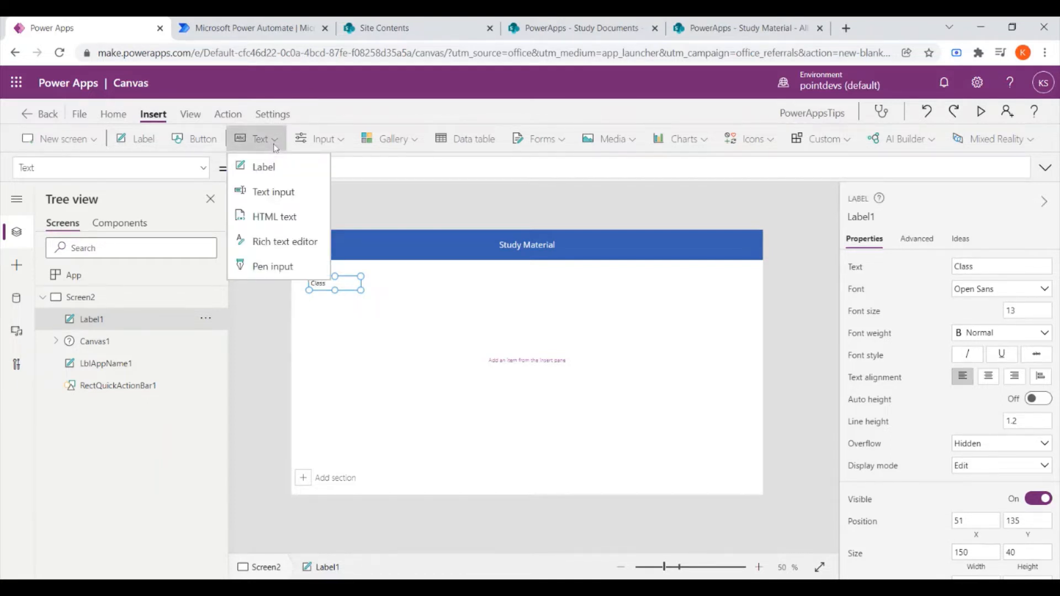
pyautogui.click(272, 192)
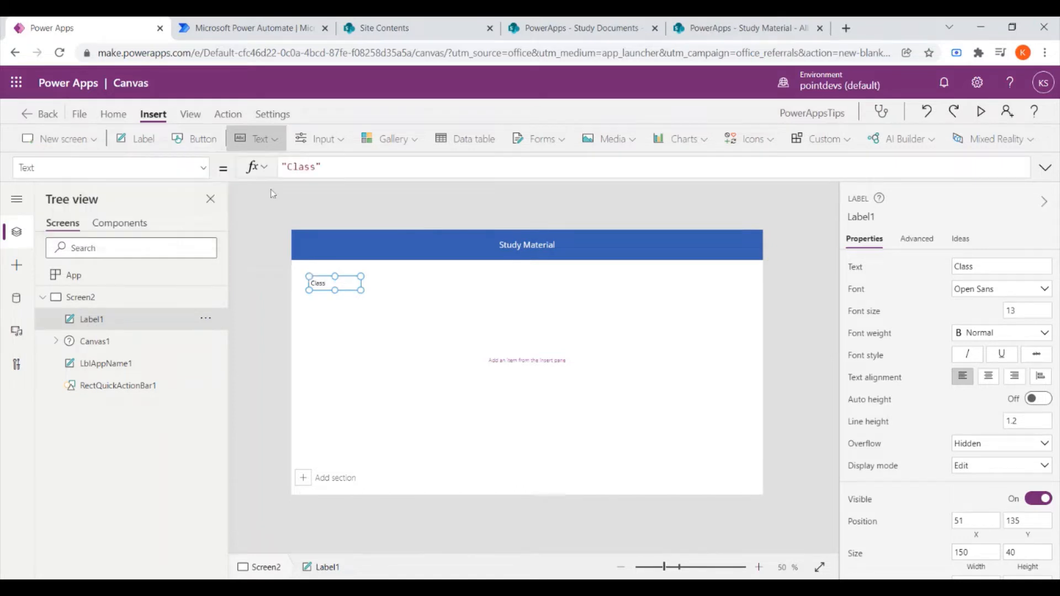
pyautogui.moveTo(380, 264); pyautogui.dragTo(395, 283)
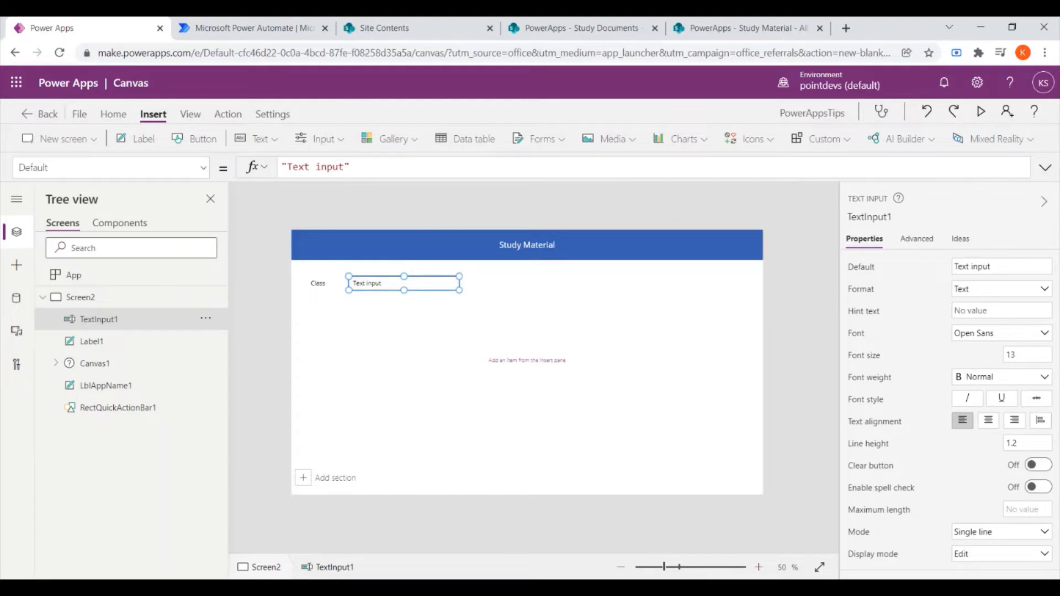
pyautogui.press('Delete')
pyautogui.click(274, 142)
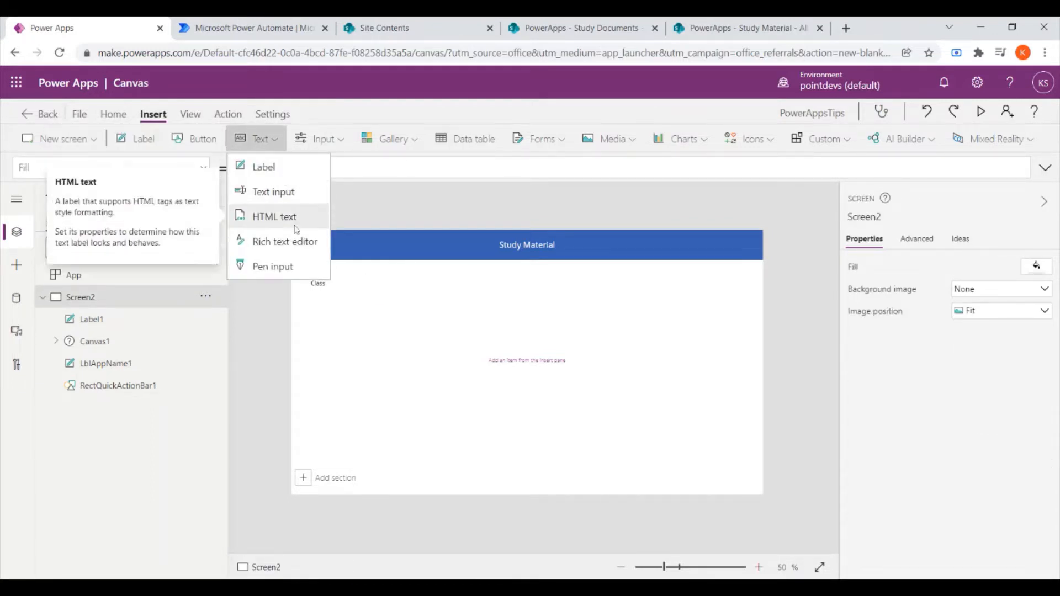
# - Insert a drop-down control and place it beside the Class label, at about X 178, Y 135
pyautogui.click(324, 139)
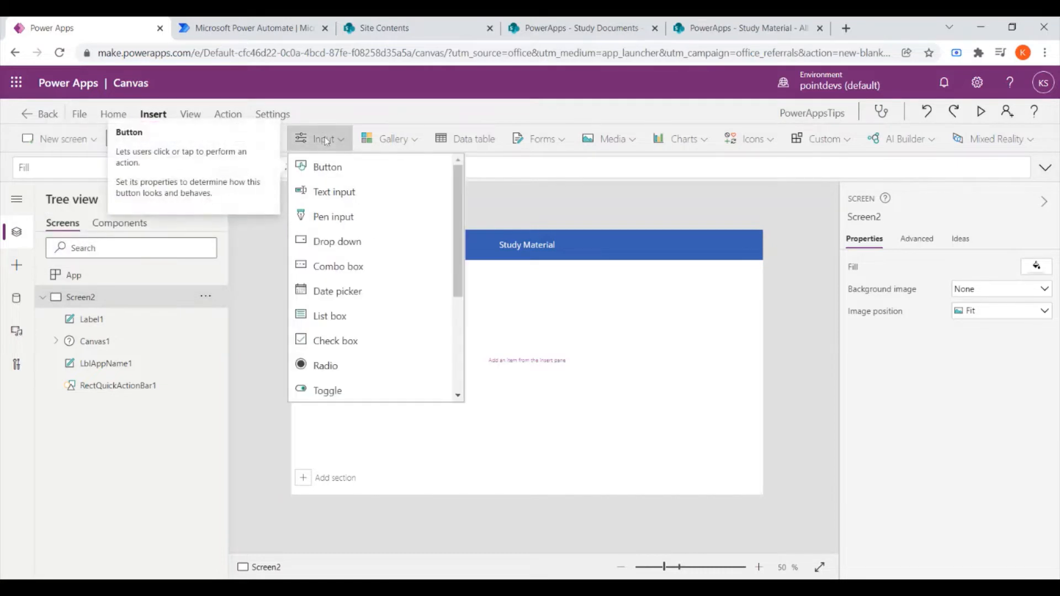
pyautogui.click(357, 250)
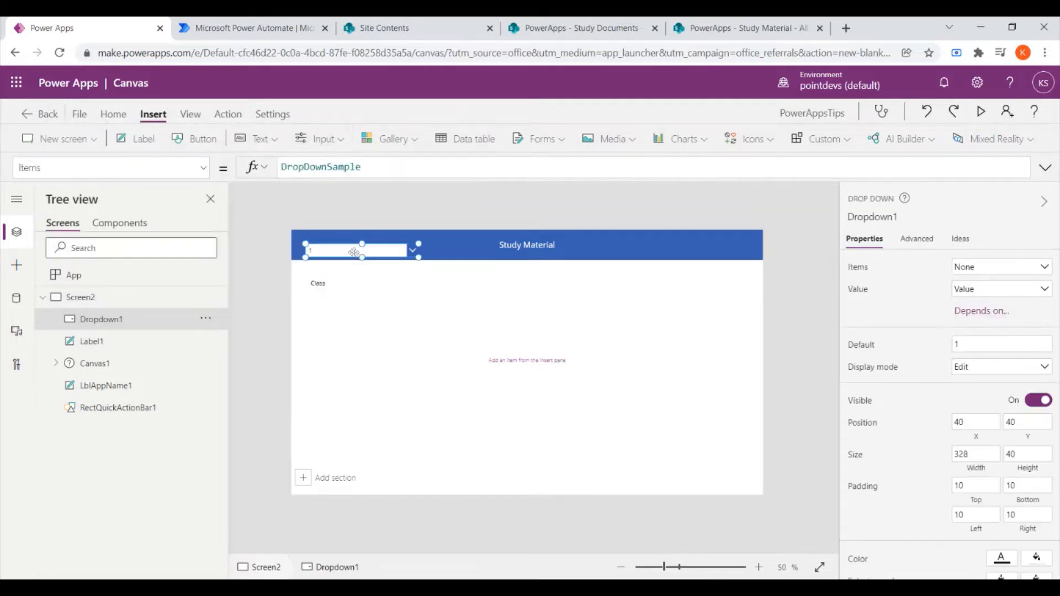
pyautogui.moveTo(354, 252); pyautogui.dragTo(401, 285)
# - Set the Class drop-down's Items to [1,2,3,4,5,6,7,8,9,10,11] and check its list of options
pyautogui.doubleClick(331, 166)
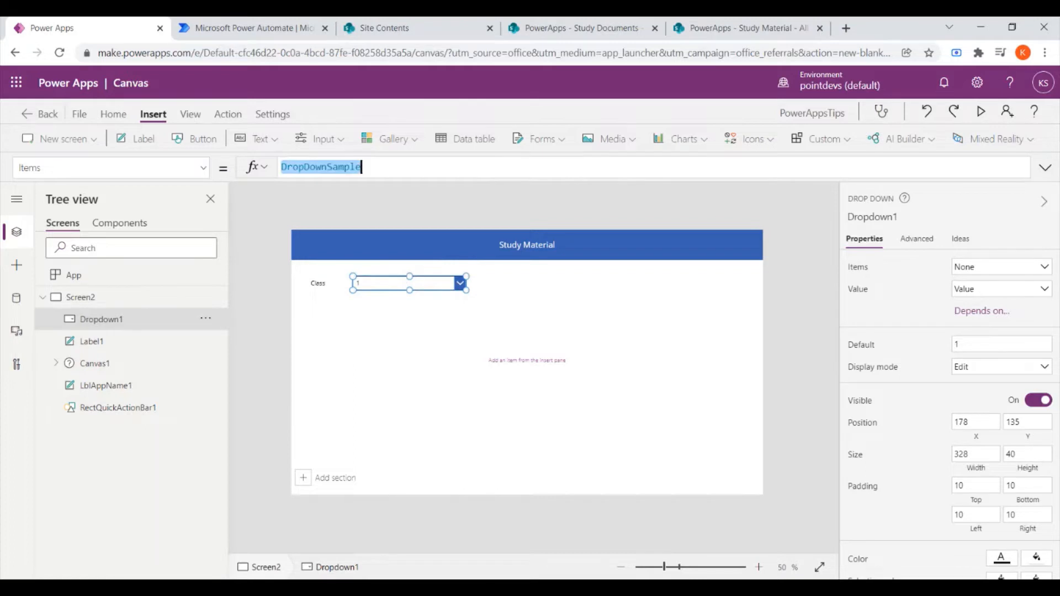
pyautogui.press('BackSpace')
pyautogui.write('[]')
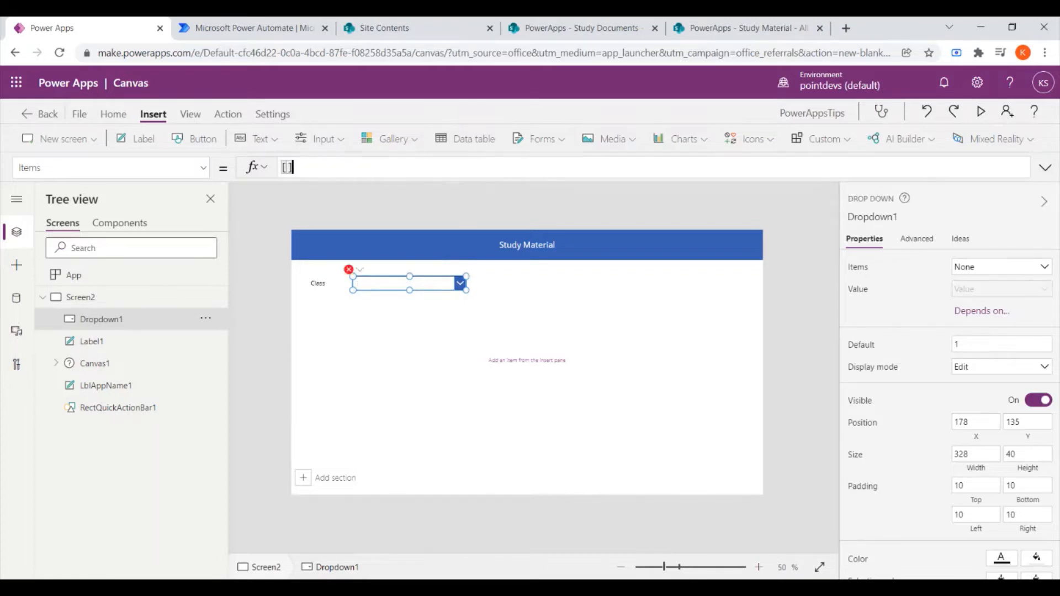
pyautogui.write('""')
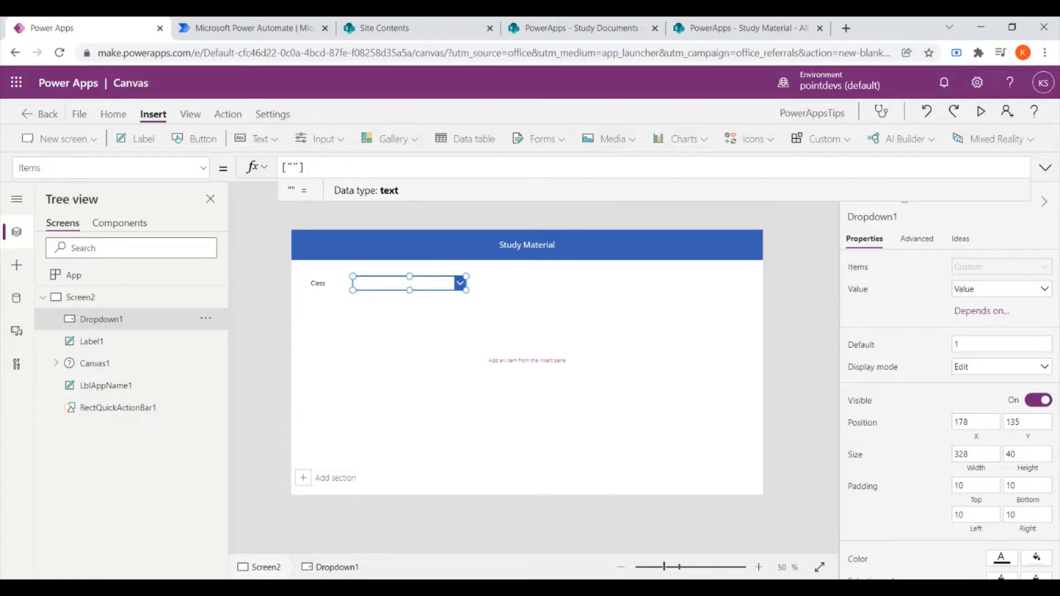
pyautogui.press('BackSpace')
pyautogui.write('1')
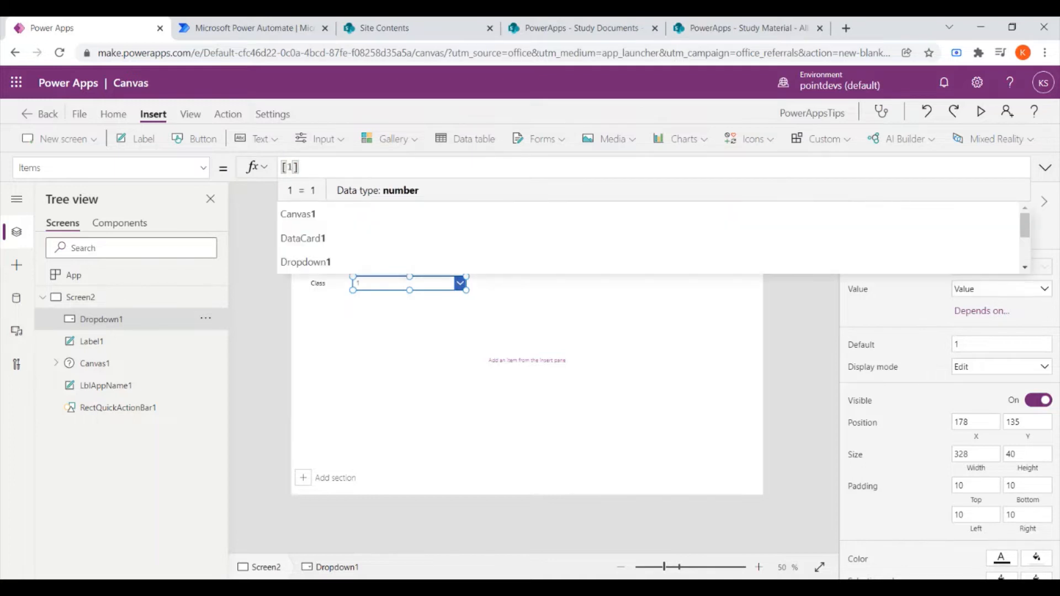
pyautogui.write(',2,3')
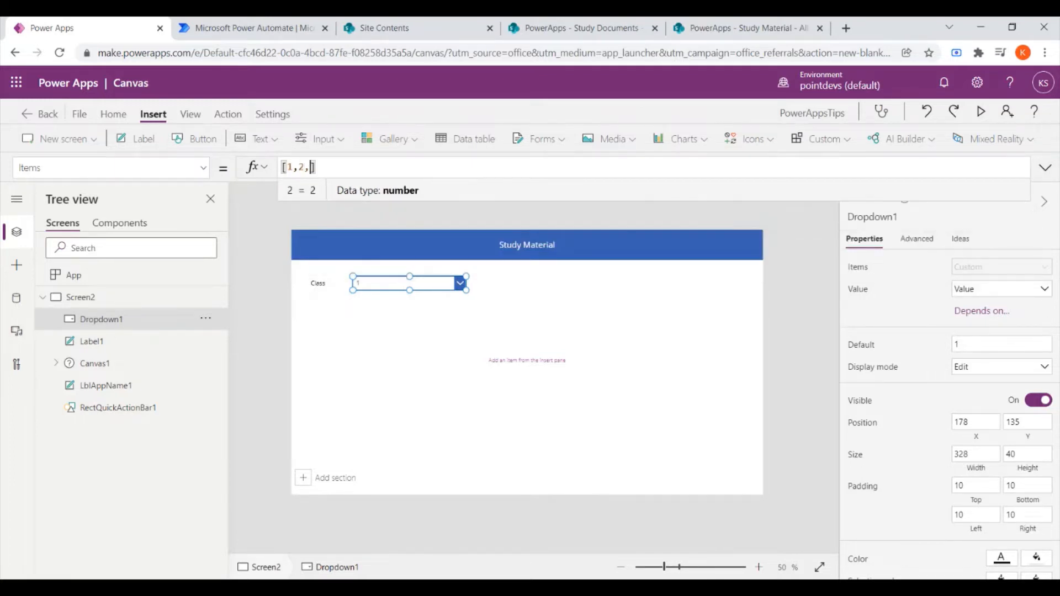
pyautogui.write(',4,5,')
pyautogui.write('6,7')
pyautogui.write(',8,')
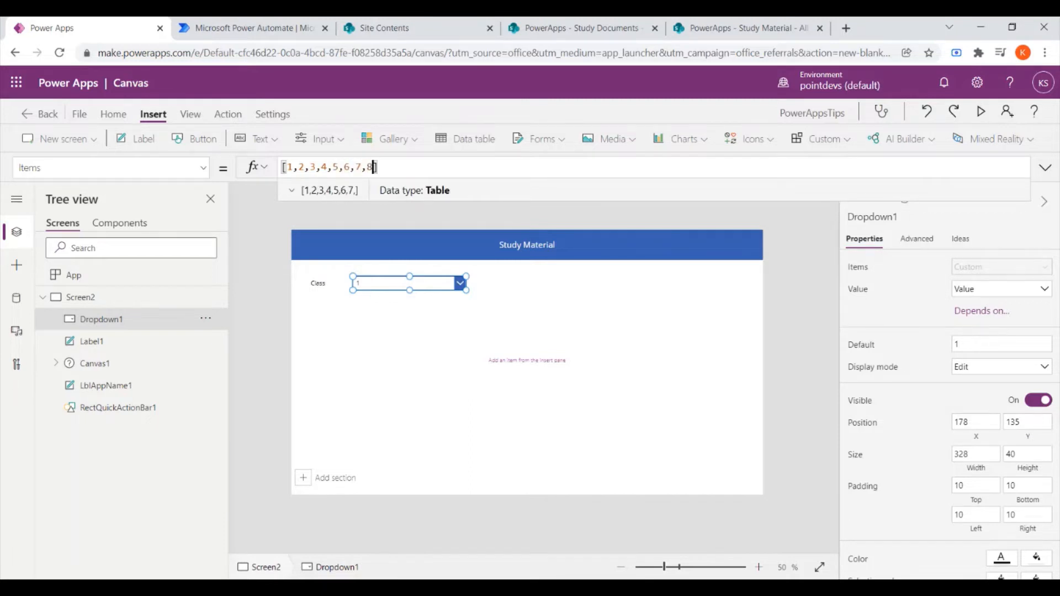
pyautogui.write('9,10')
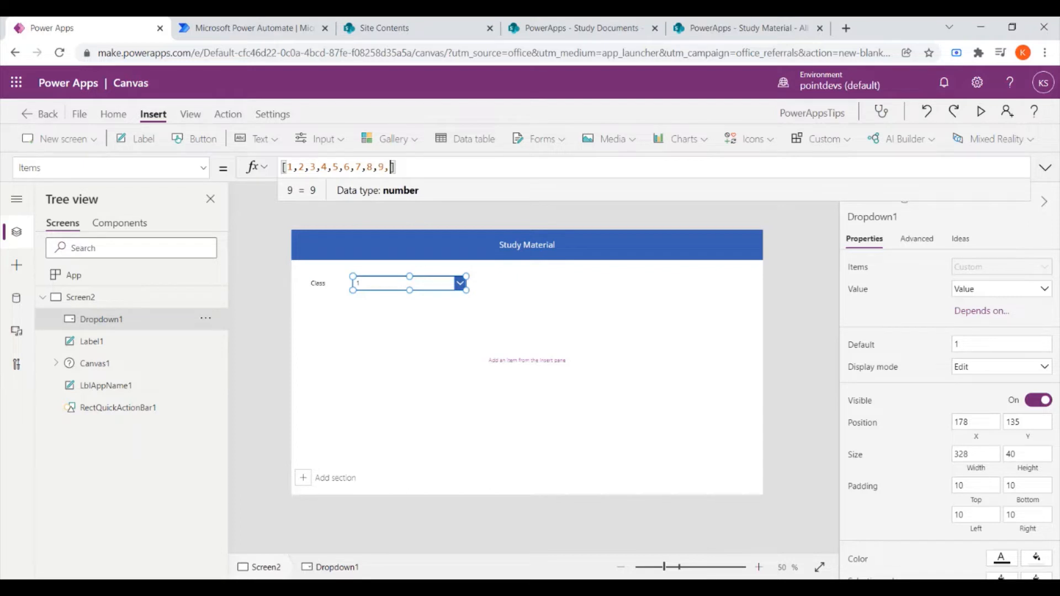
pyautogui.write(',11')
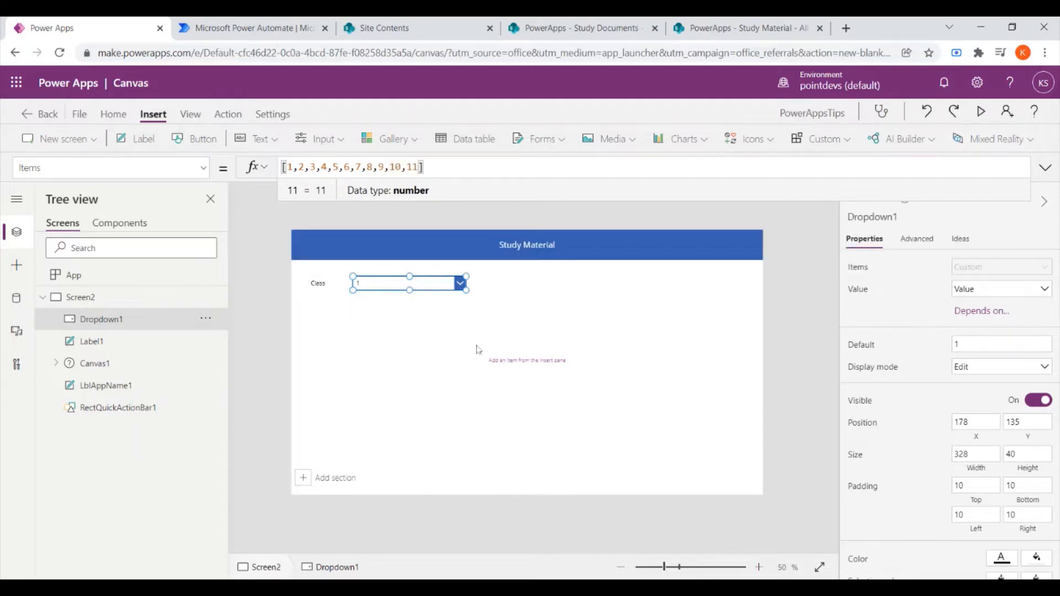
pyautogui.keyDown('alt'); pyautogui.click(438, 285); pyautogui.keyUp('alt')
pyautogui.scroll(-2, 395, 359)
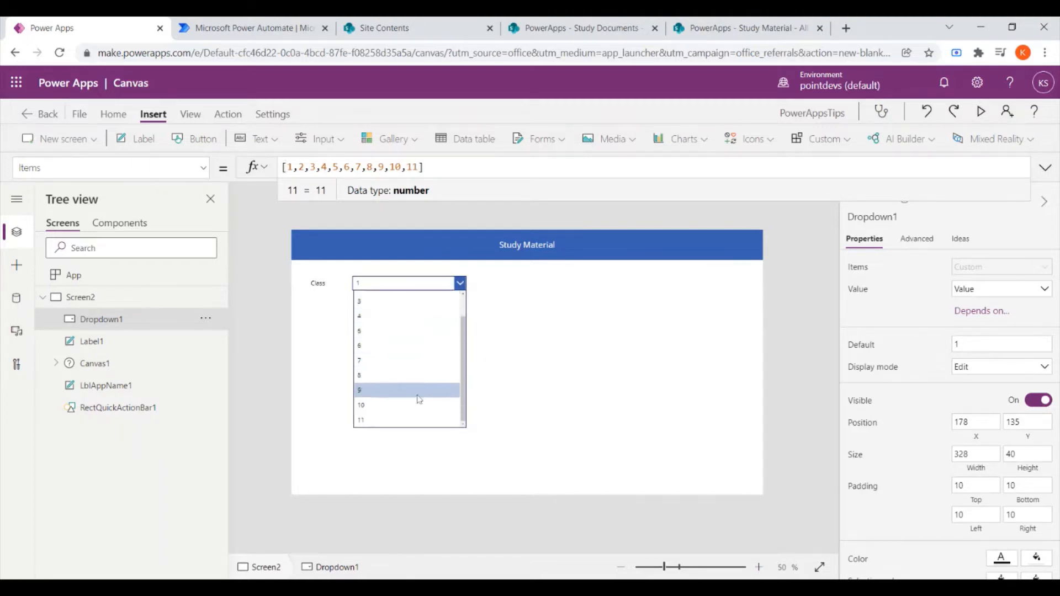
pyautogui.click(504, 310)
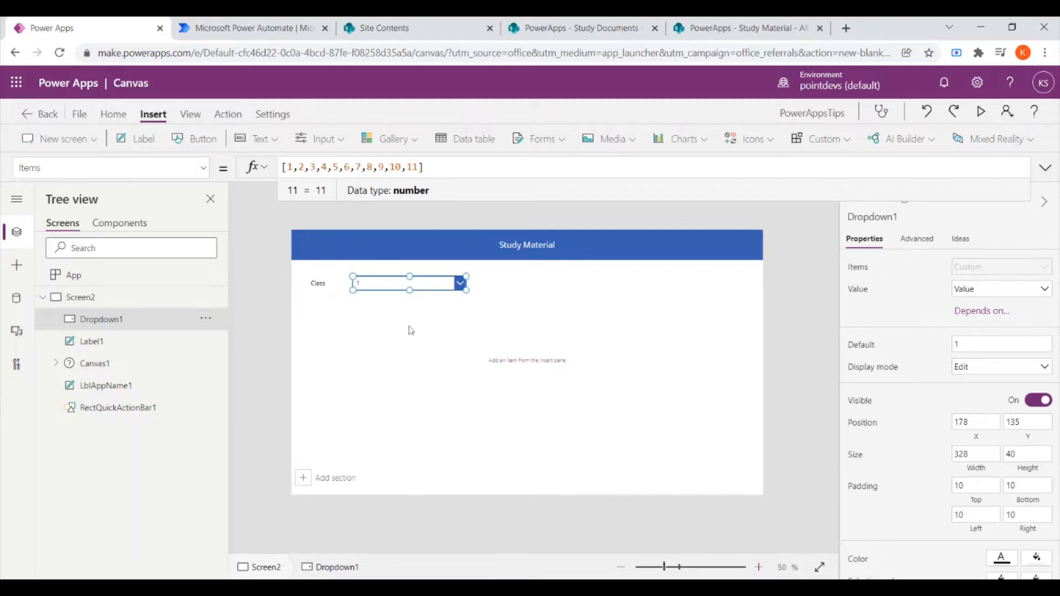
# - Add a label reading "Type of Document" below the Class label, at about X 51, Y 218
pyautogui.click(276, 148)
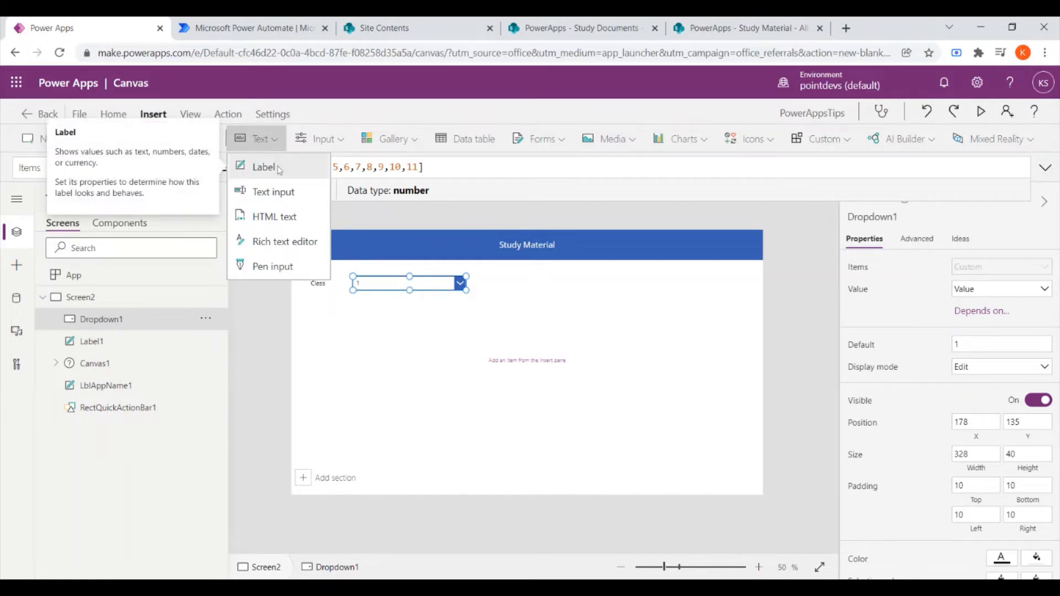
pyautogui.click(280, 168)
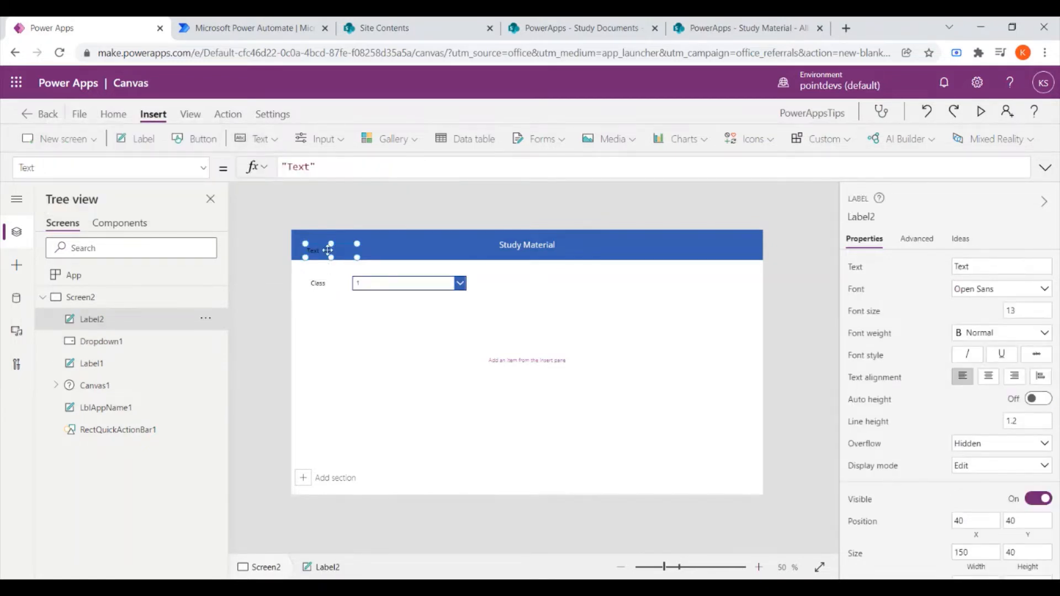
pyautogui.moveTo(328, 250); pyautogui.dragTo(353, 319)
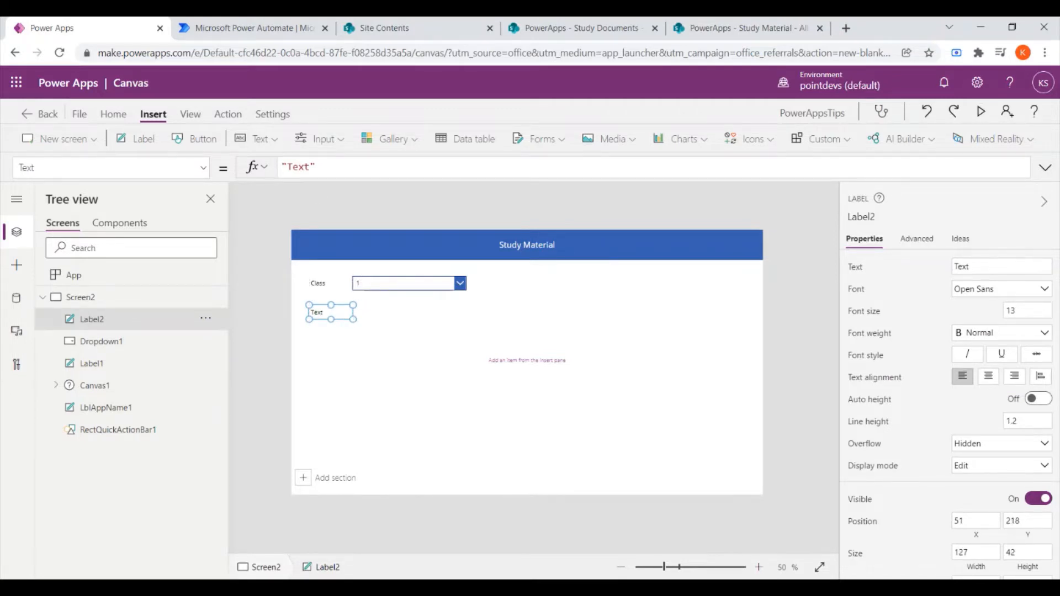
pyautogui.doubleClick(298, 166)
pyautogui.write('Type ')
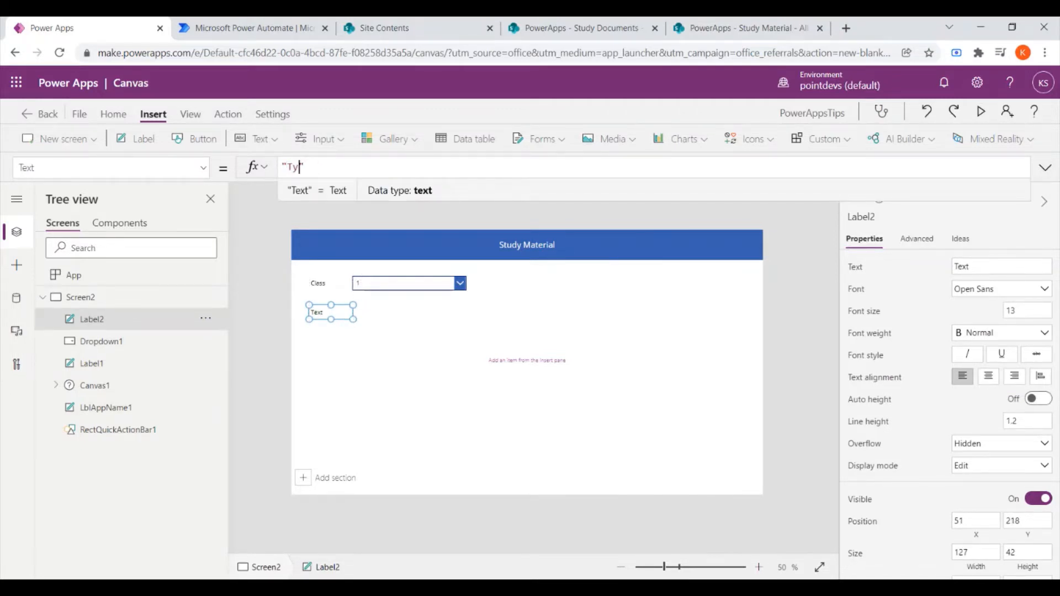
pyautogui.write('of ')
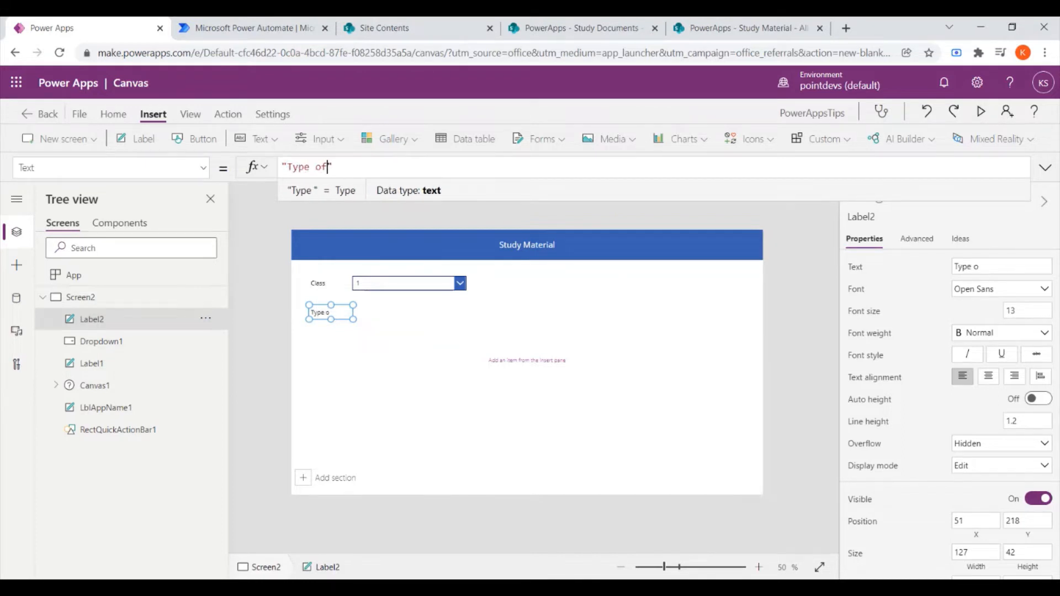
pyautogui.write('Docume')
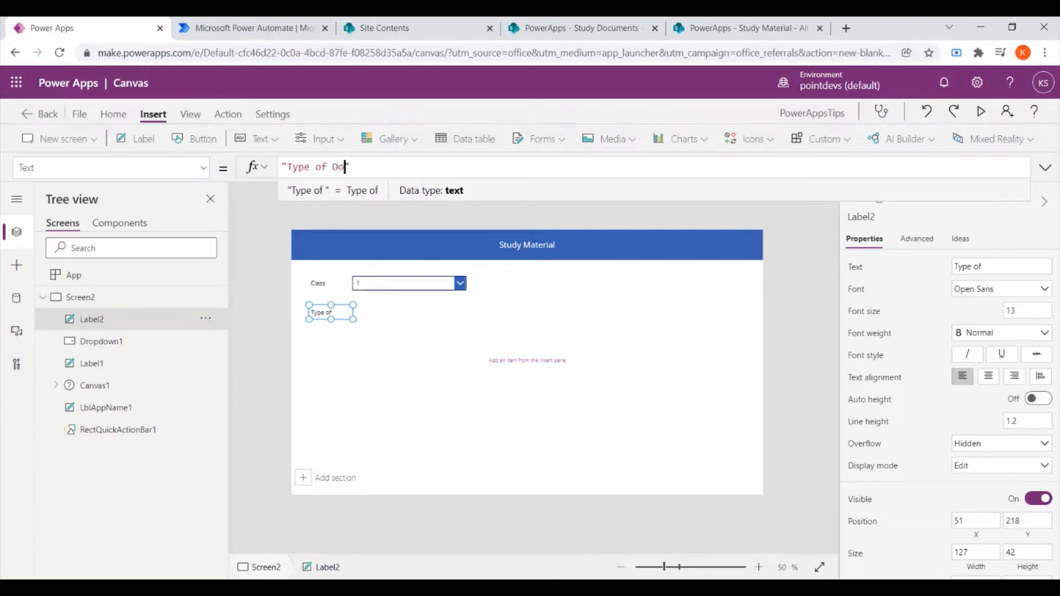
pyautogui.write('nt')
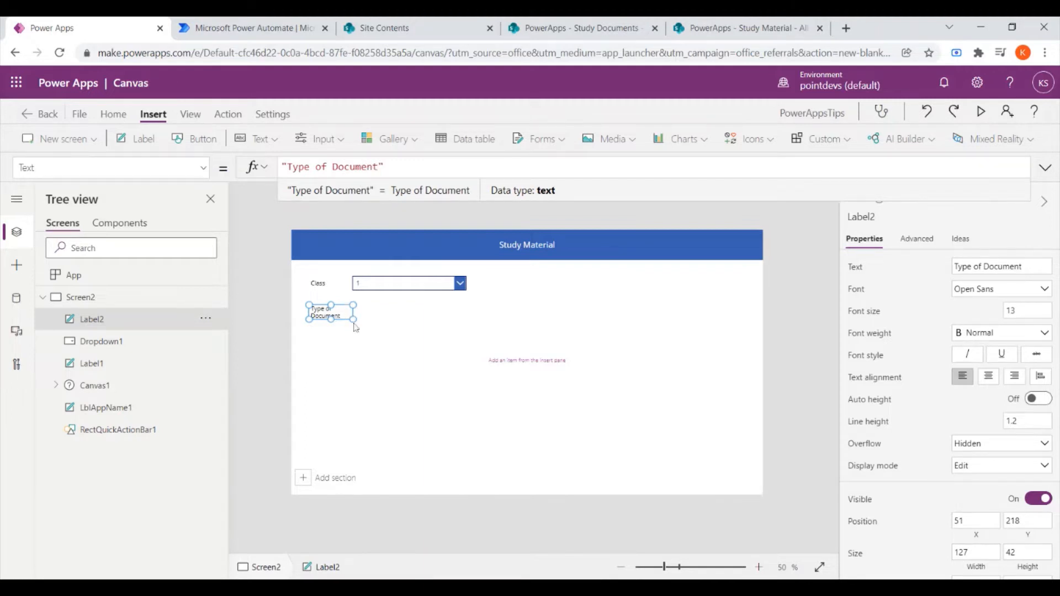
# - Widen the Type of Document label to fit its text on one line and shift the Class drop-down to about X 232
pyautogui.moveTo(354, 319); pyautogui.dragTo(377, 318)
pyautogui.click(424, 285)
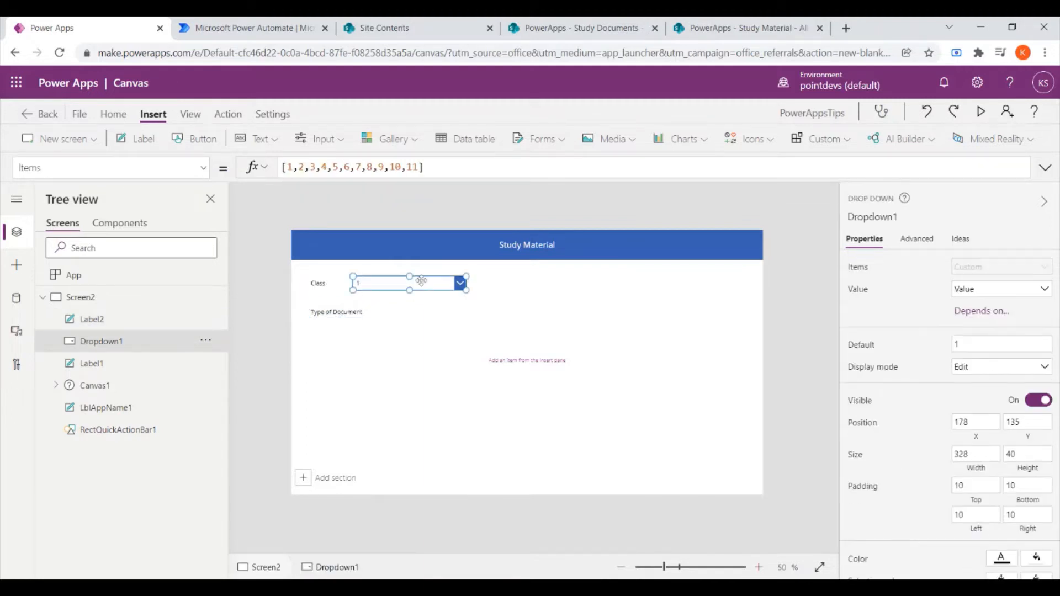
pyautogui.moveTo(412, 284); pyautogui.dragTo(431, 283)
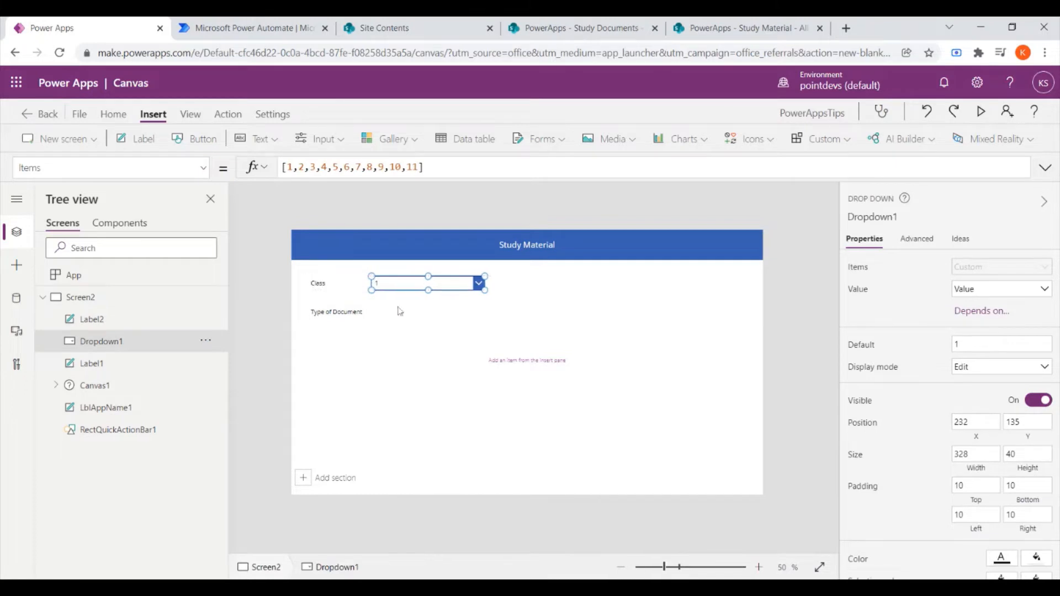
# - Insert a drop-down control and place it beside the Type of Document label, at about X 232, Y 218
pyautogui.click(279, 143)
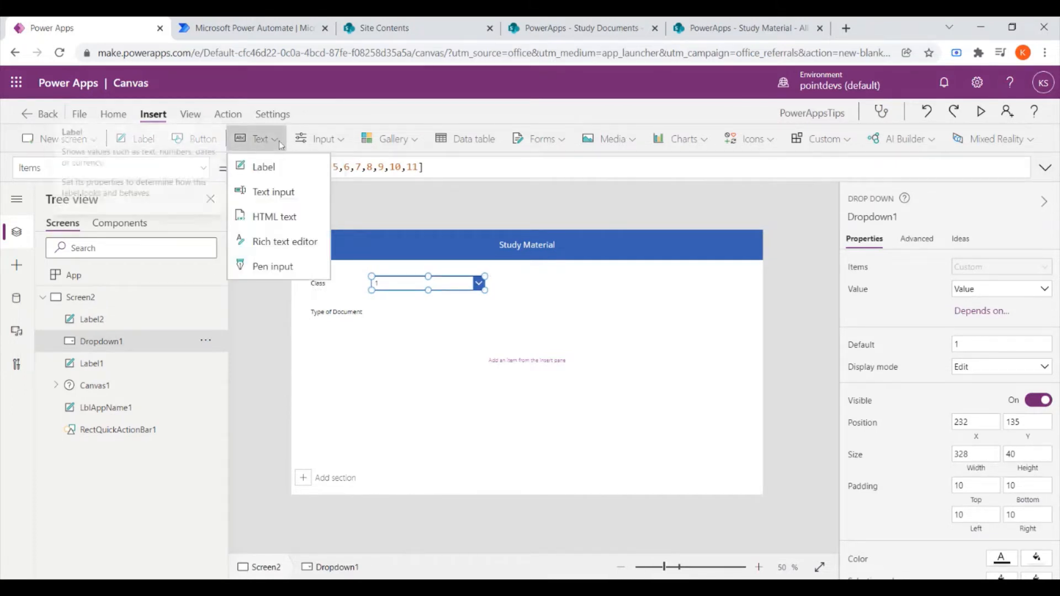
pyautogui.click(321, 139)
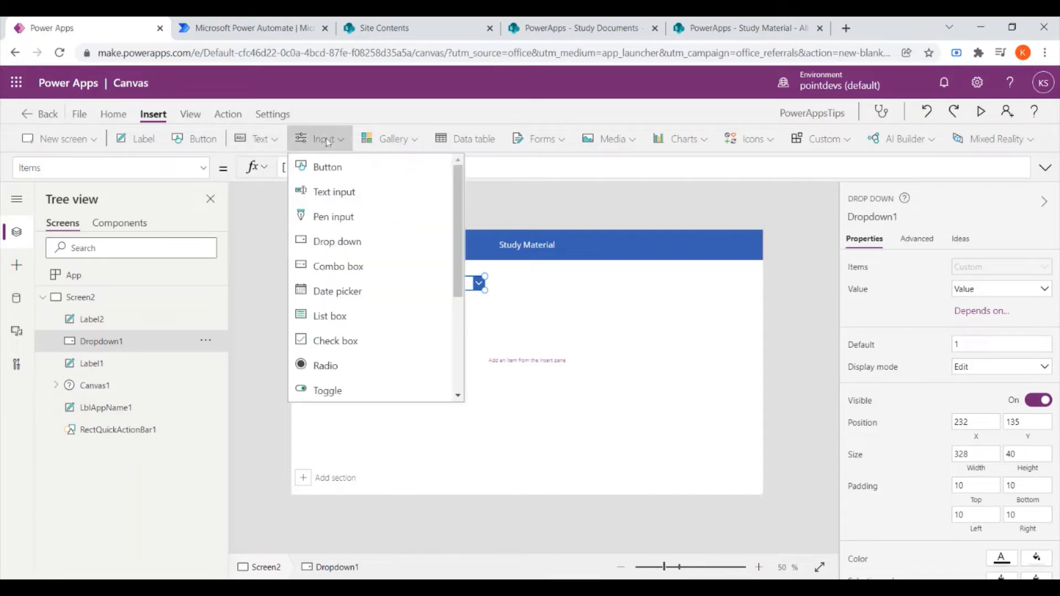
pyautogui.click(338, 241)
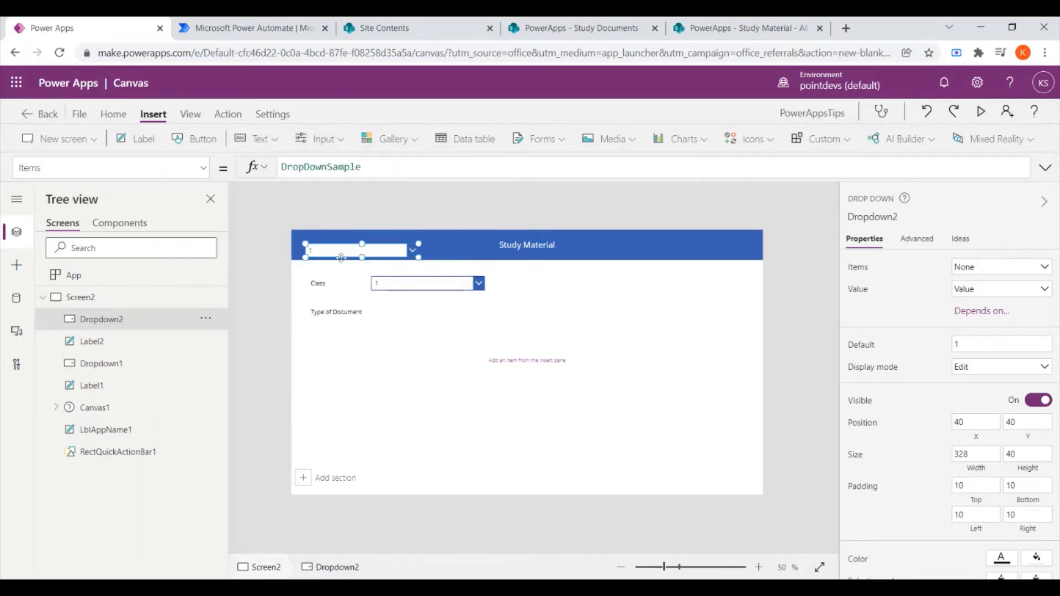
pyautogui.moveTo(342, 256); pyautogui.dragTo(407, 312)
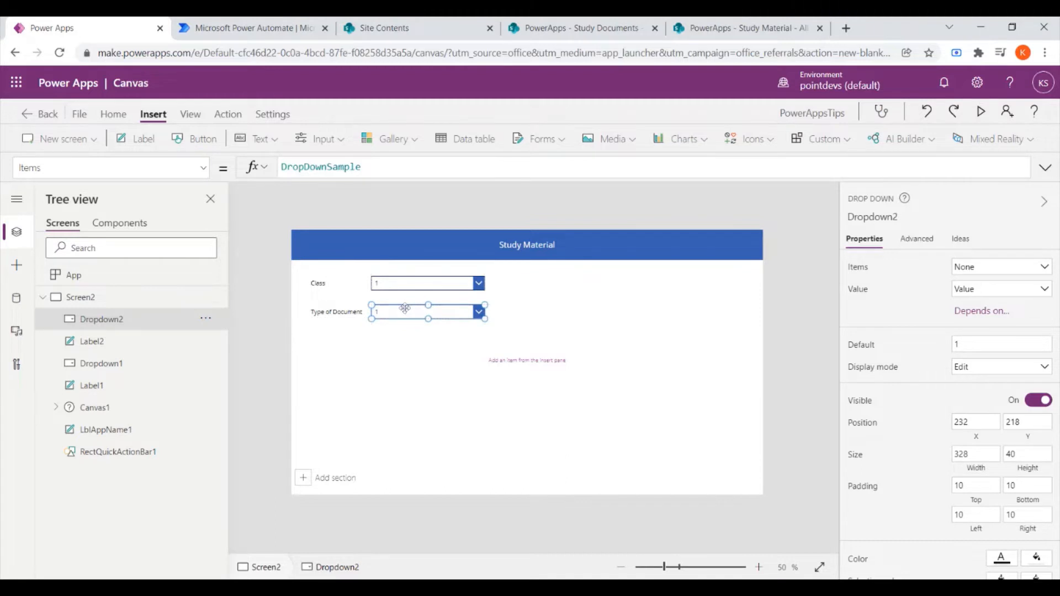
# - Set the Type of Document drop-down's Items to ["Syllabus","Notes"]
pyautogui.doubleClick(361, 167)
pyautogui.press('BackSpace')
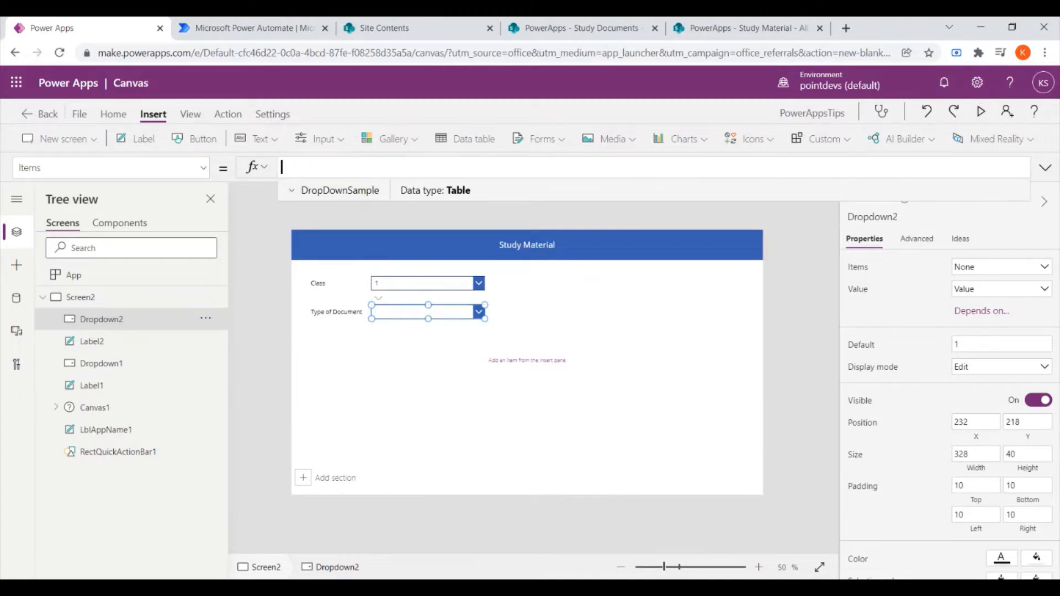
pyautogui.write('["')
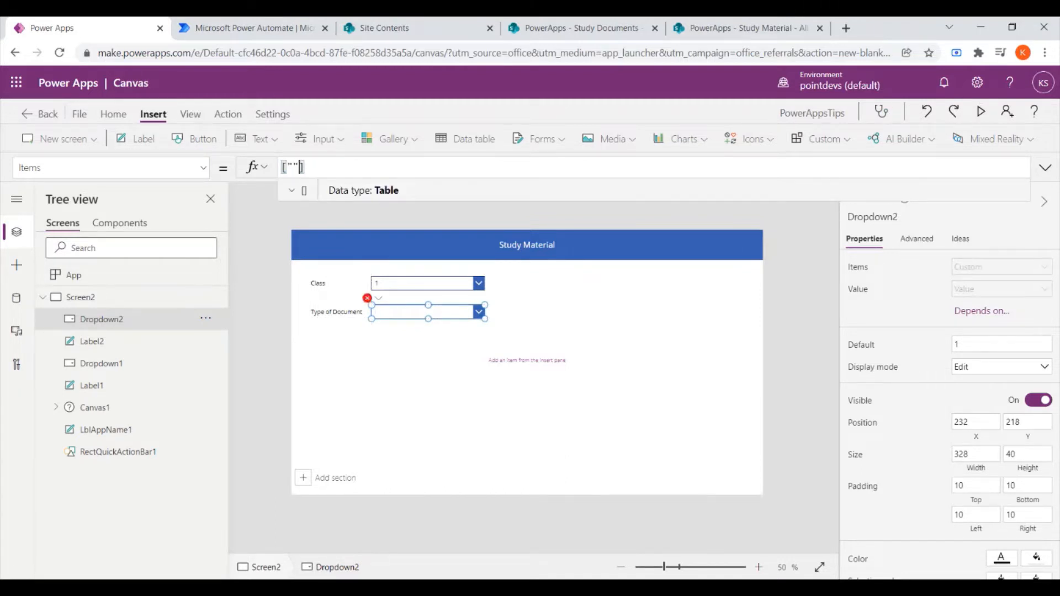
pyautogui.write('Syllab')
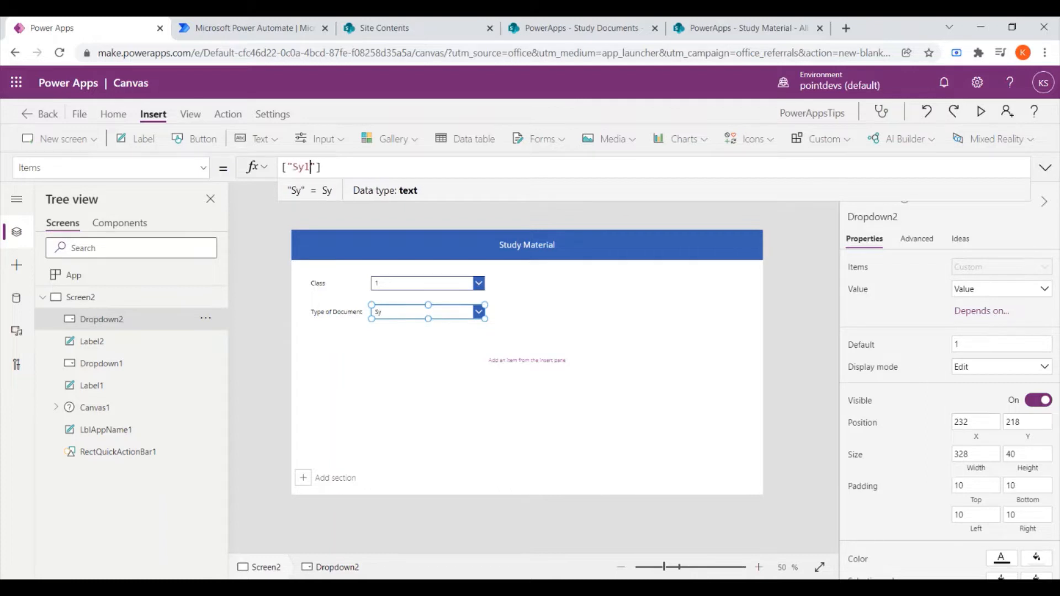
pyautogui.write('us')
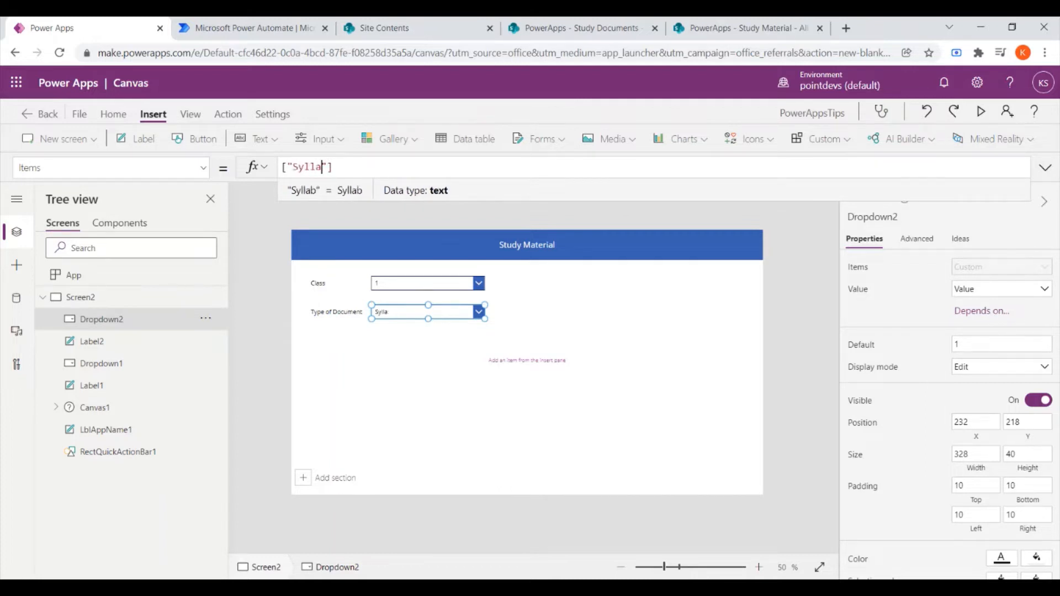
pyautogui.press('Right')
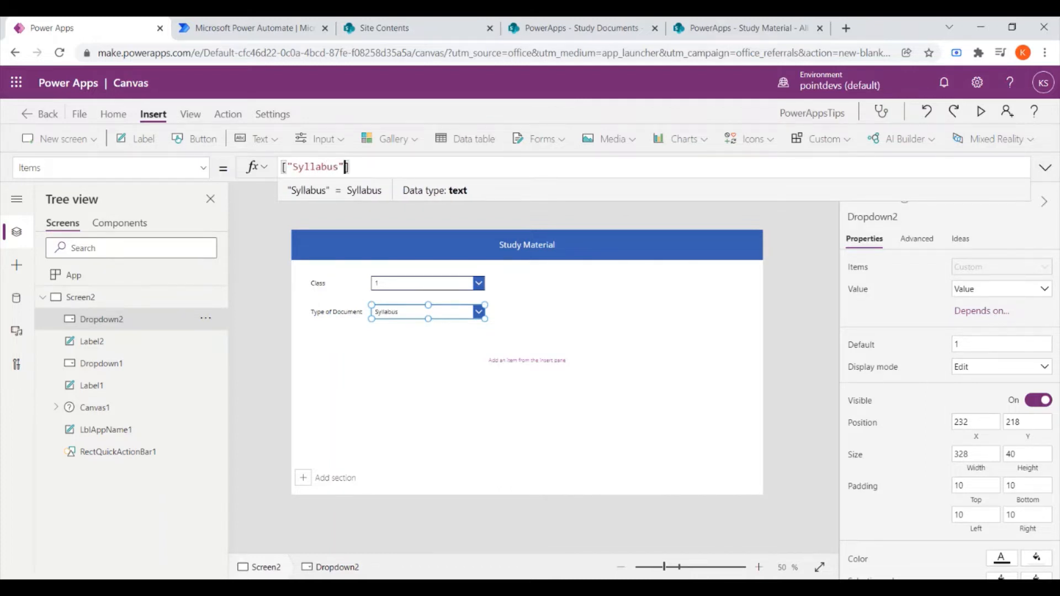
pyautogui.write(',')
pyautogui.write('"N')
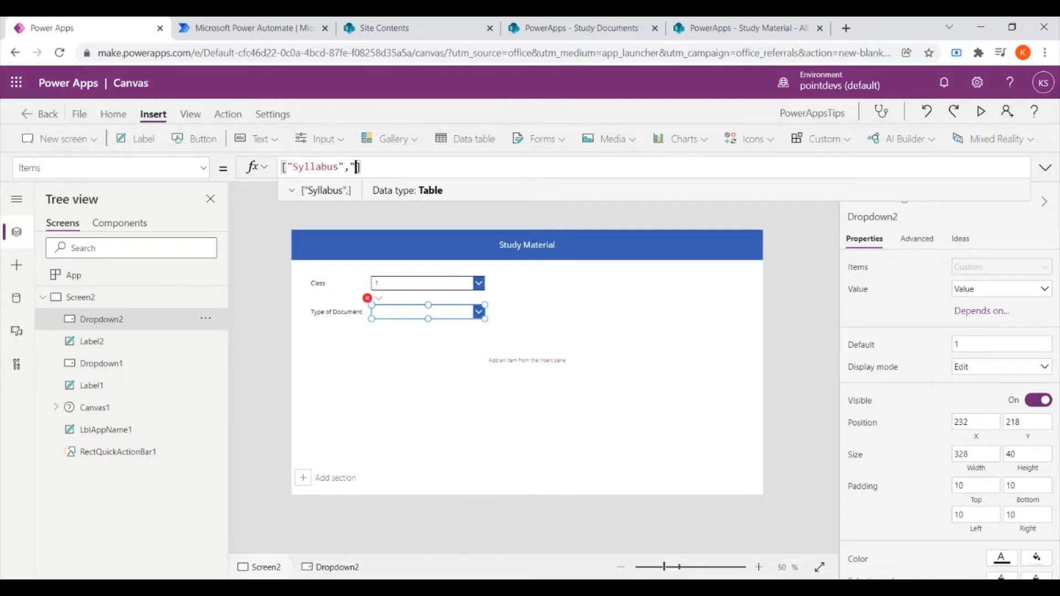
pyautogui.write('otes')
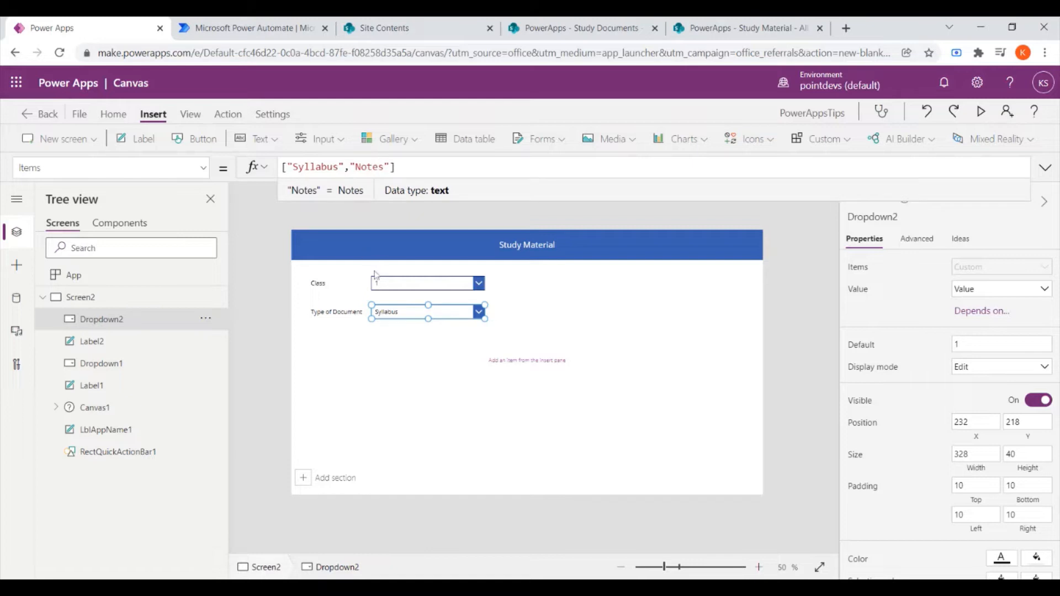
pyautogui.click(451, 223)
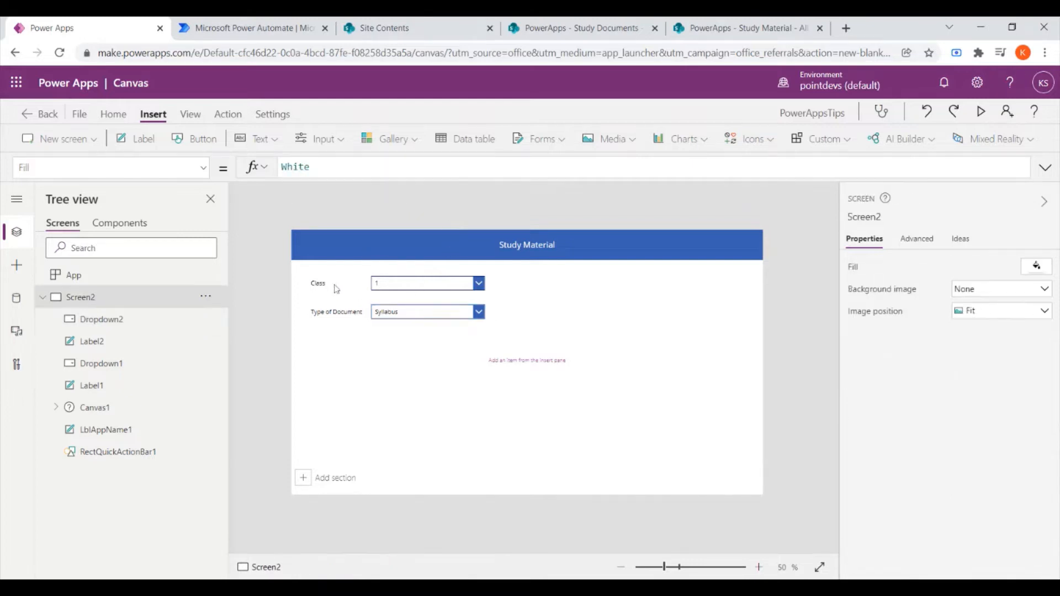
# - Change the Class label's text to "Class Name"
pyautogui.click(339, 286)
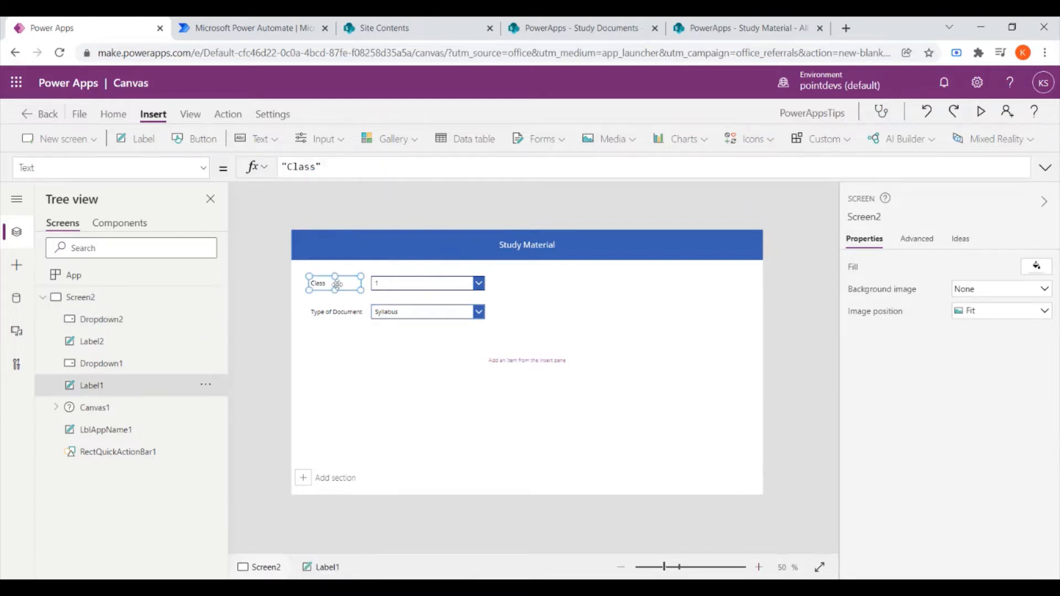
pyautogui.click(323, 167)
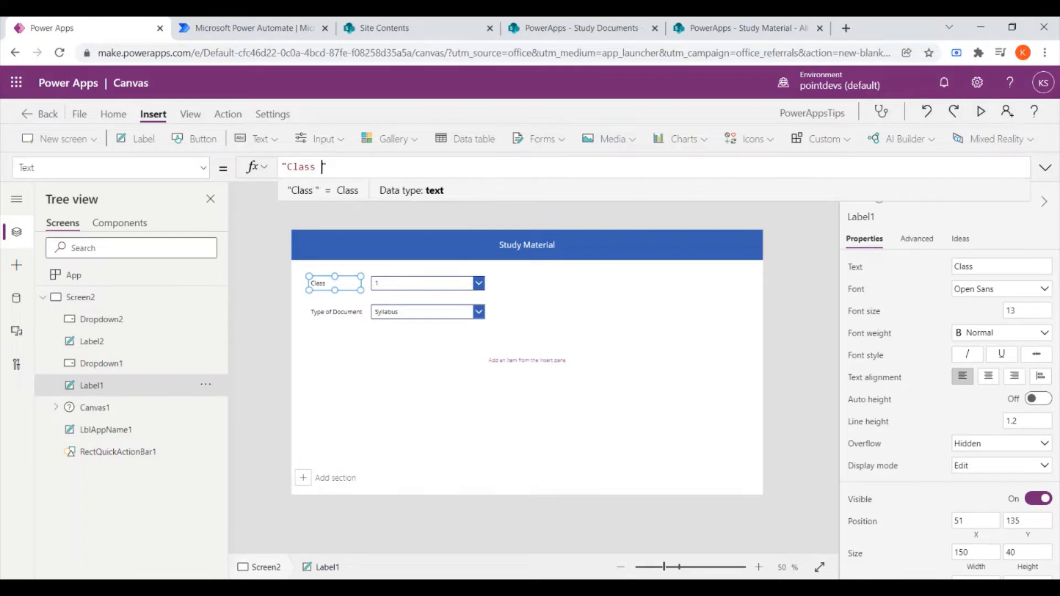
pyautogui.write('Name')
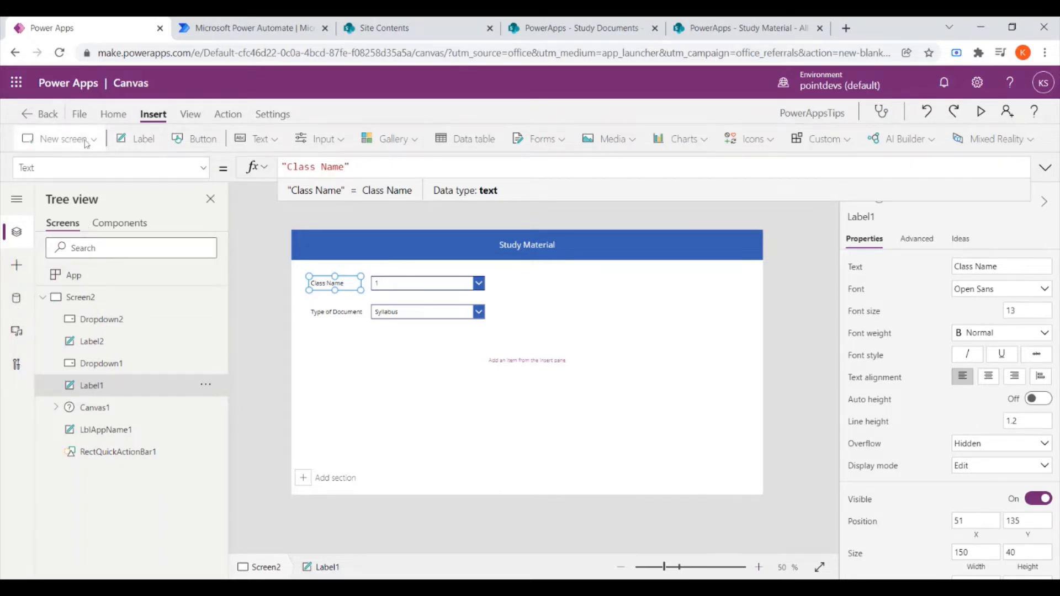
# - Look through the available text, input and media controls for one that handles attachments
pyautogui.click(263, 138)
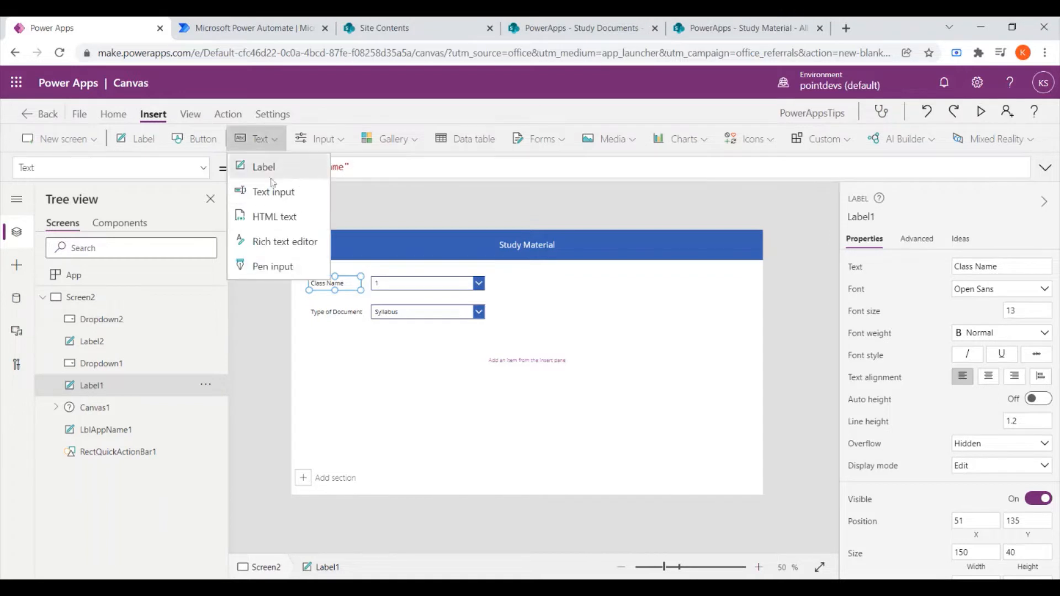
pyautogui.click(331, 139)
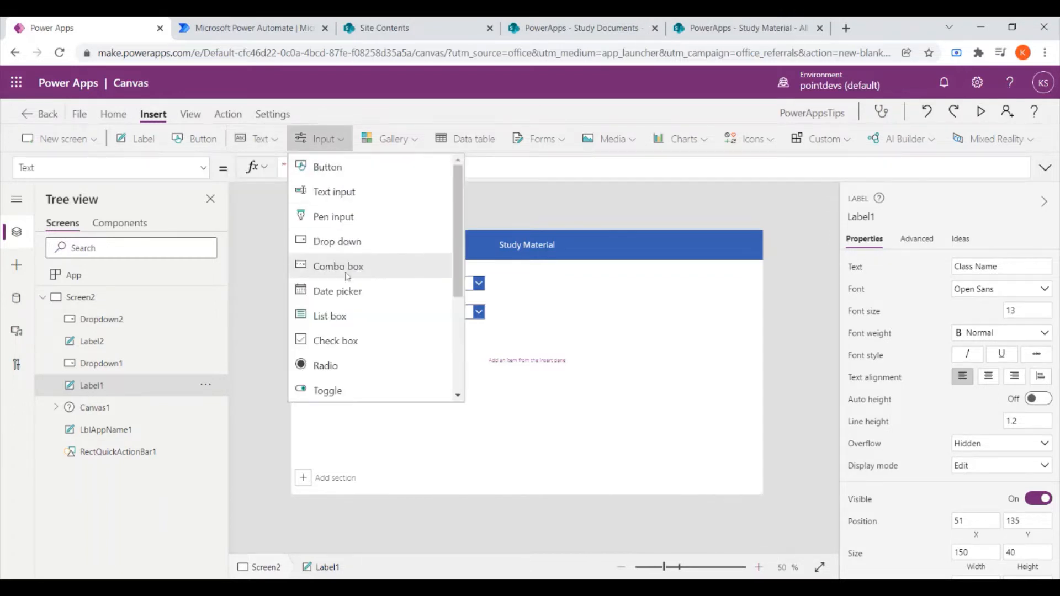
pyautogui.scroll(-1, 356, 268)
pyautogui.scroll(-3, 354, 270)
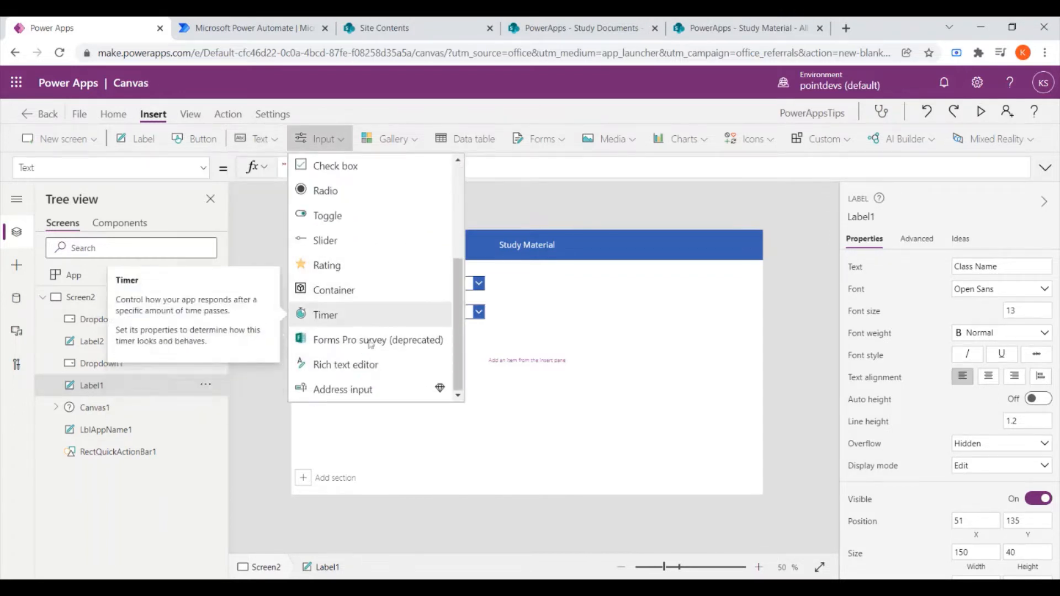
pyautogui.scroll(3, 354, 262)
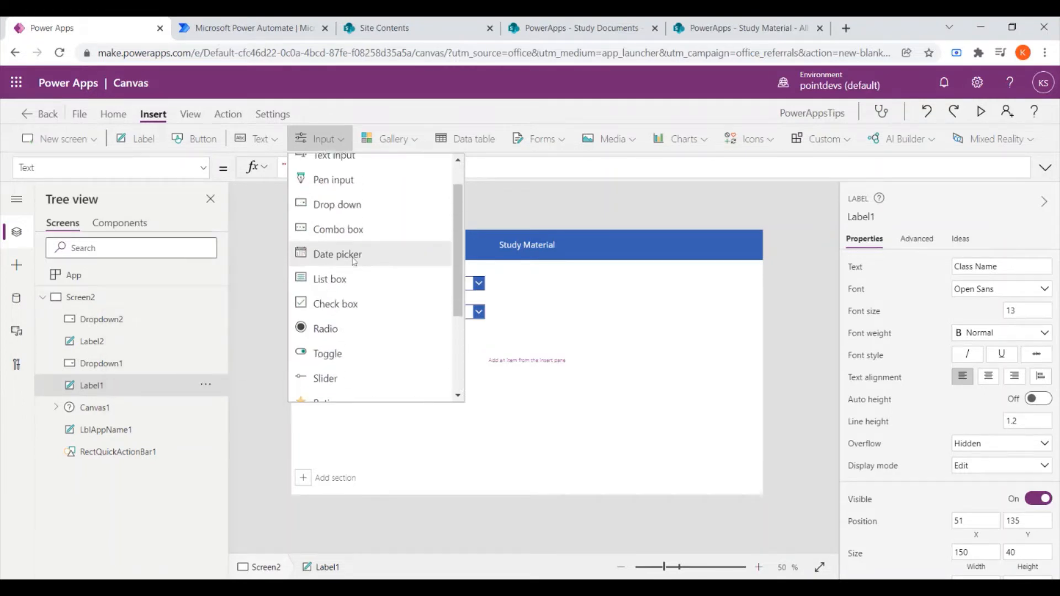
pyautogui.scroll(1, 354, 259)
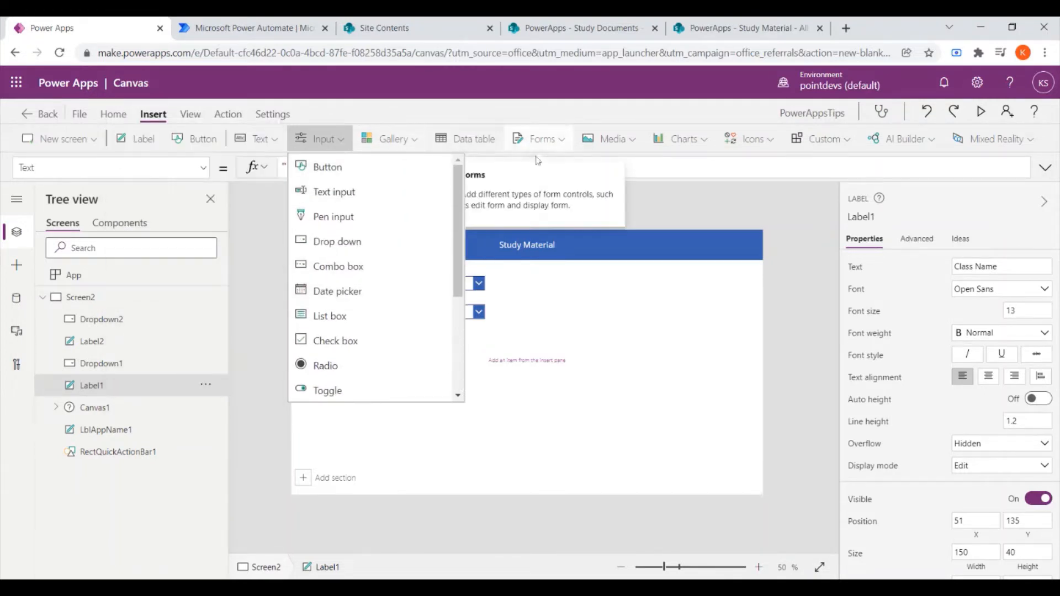
pyautogui.click(613, 140)
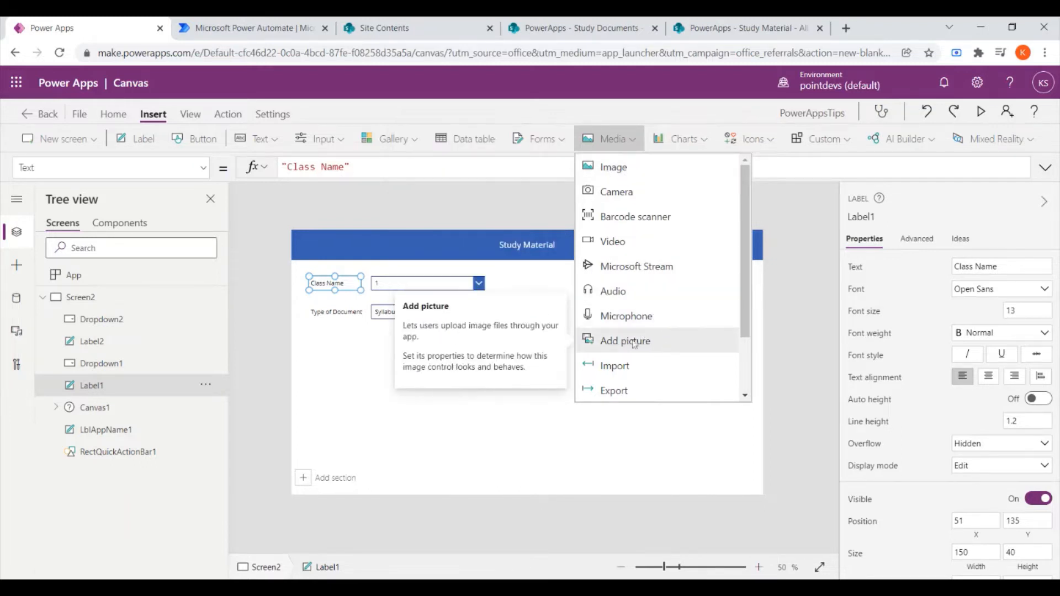
pyautogui.scroll(-2, 638, 342)
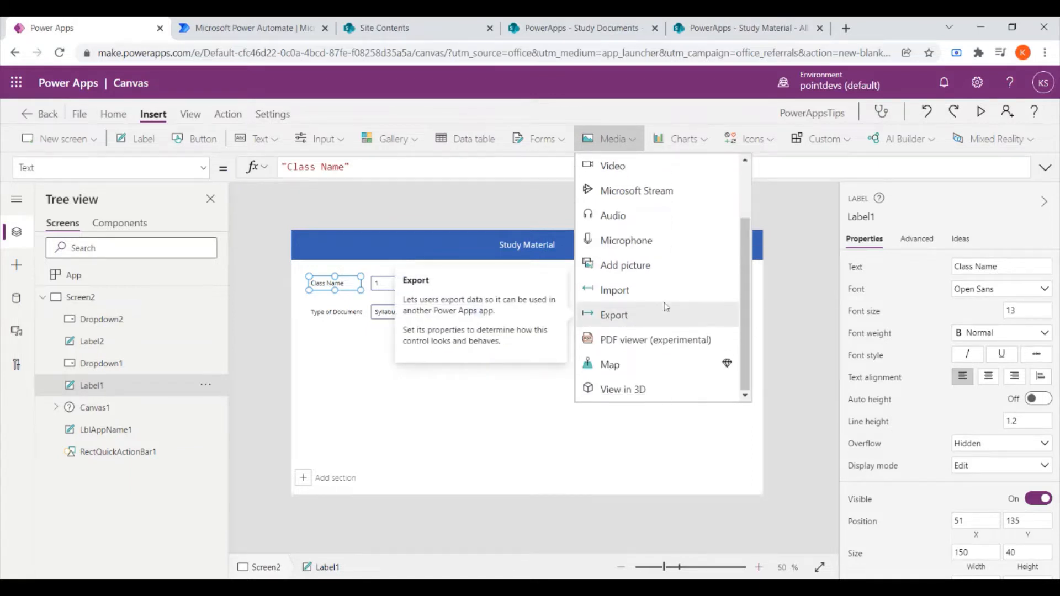
pyautogui.scroll(3, 655, 221)
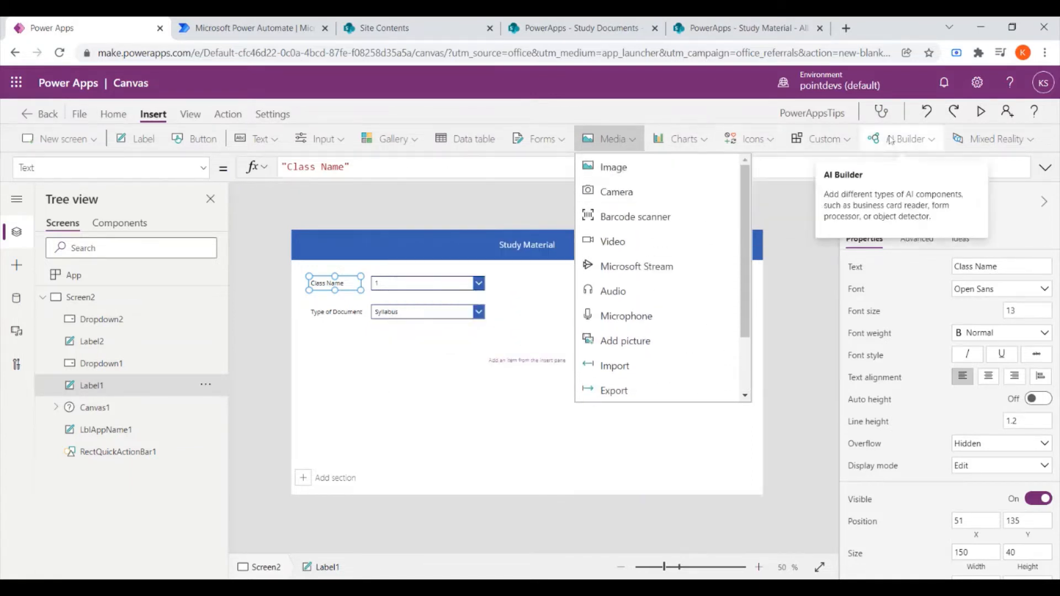
# - Search the insertable controls for "attachment" and check the available form types
pyautogui.click(16, 265)
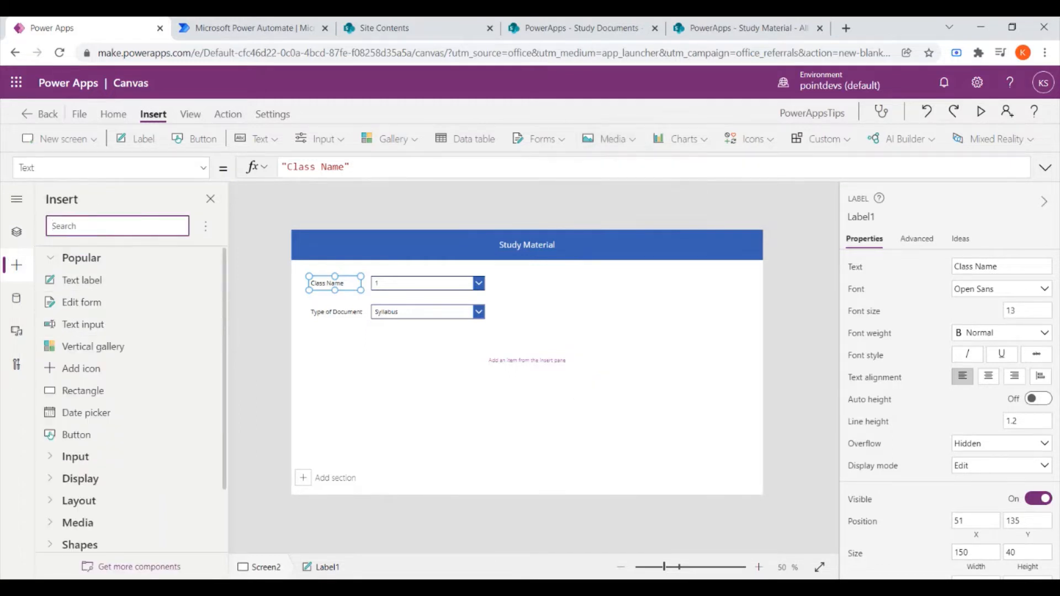
pyautogui.write('at')
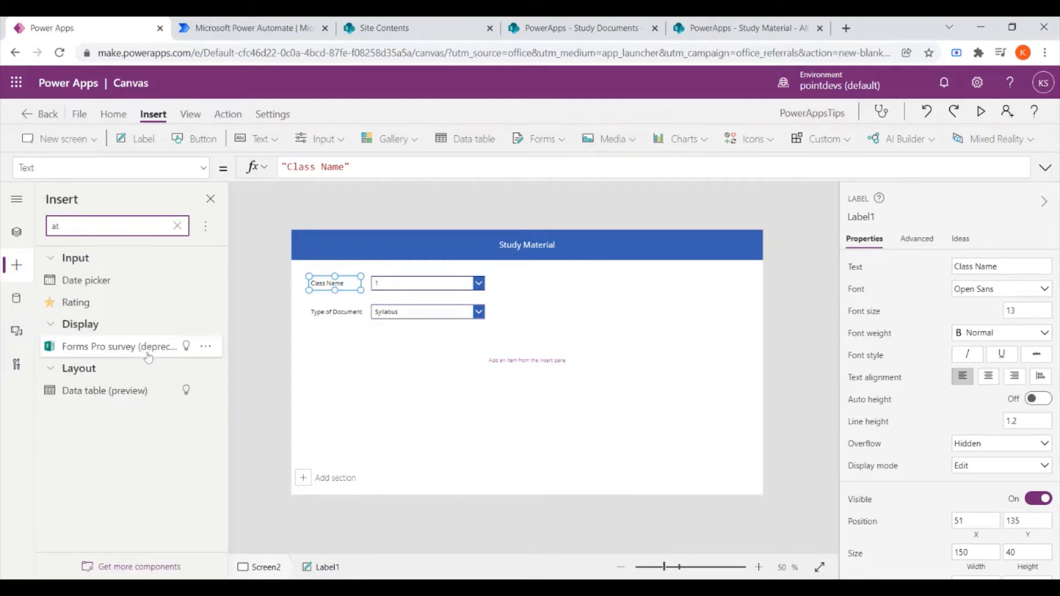
pyautogui.write('t')
pyautogui.write('achment')
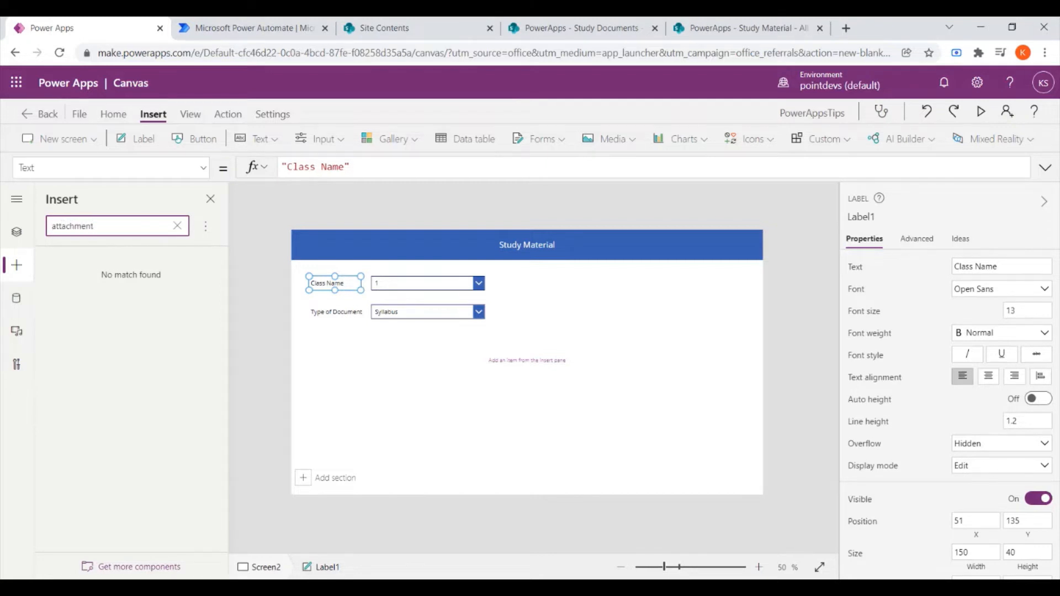
pyautogui.press('Return')
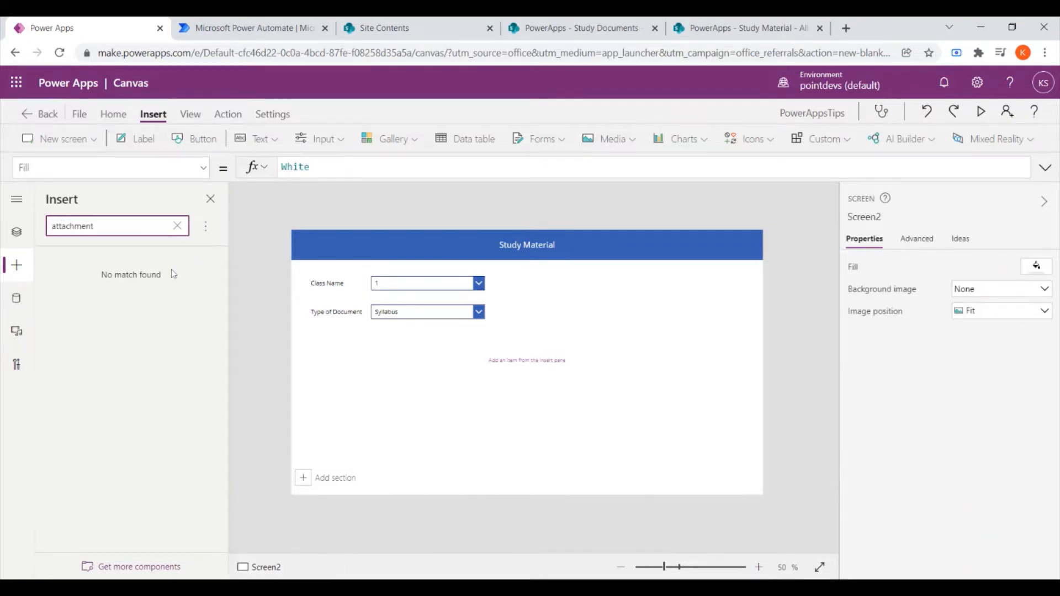
pyautogui.click(535, 139)
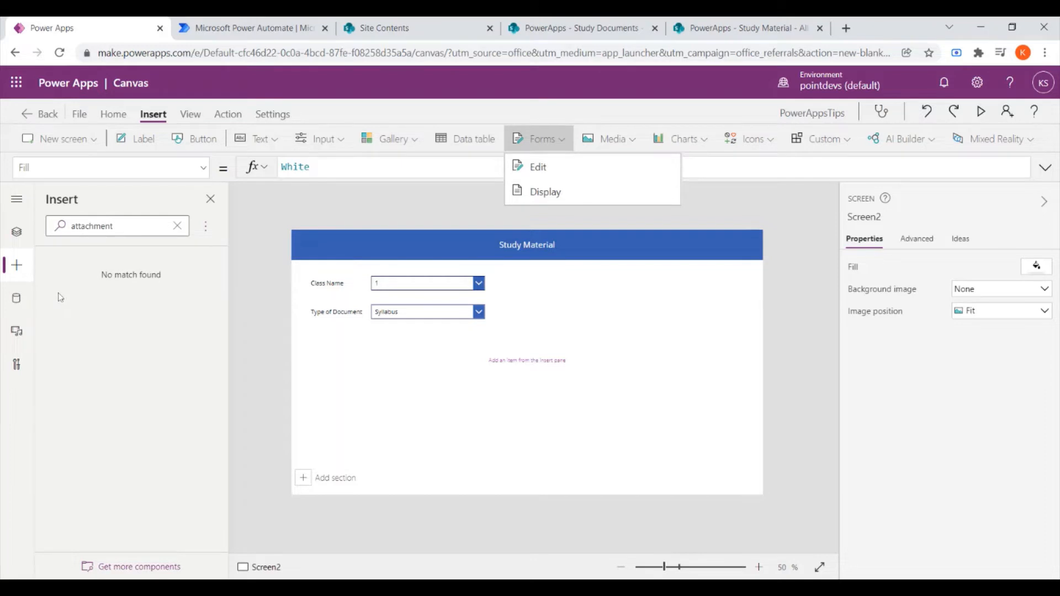
# - Add the Study Material list from the PowerApps SharePoint site as a data source, using the existing SharePoint connection
pyautogui.click(17, 298)
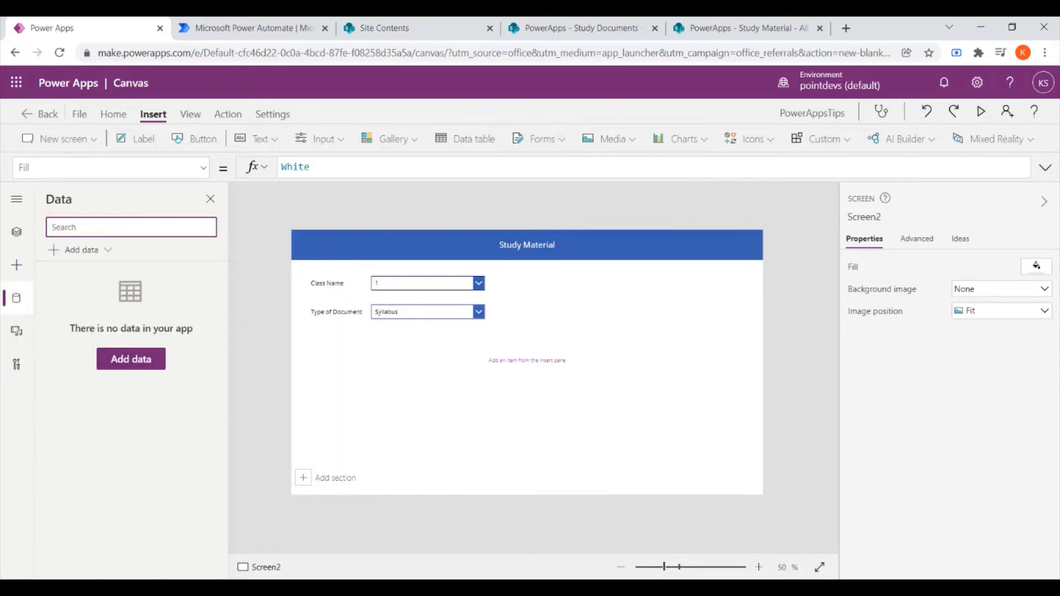
pyautogui.click(97, 253)
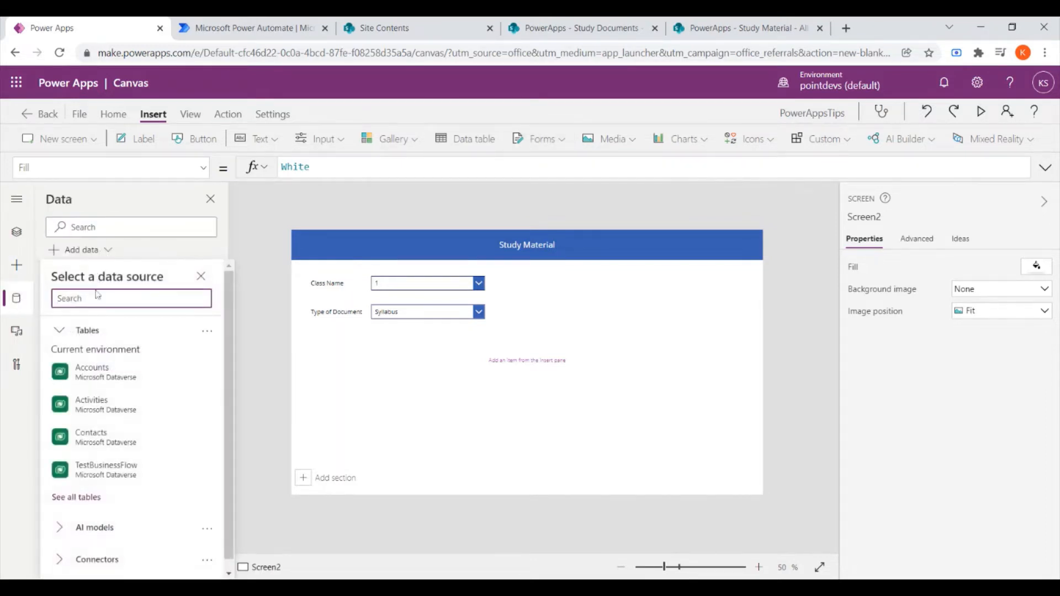
pyautogui.write('Sharepoi')
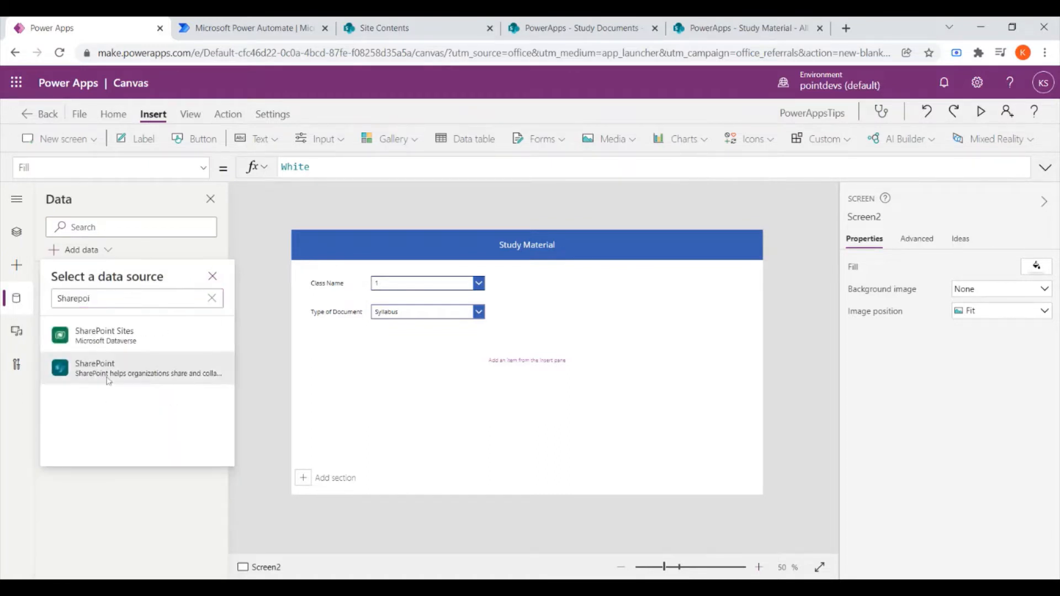
pyautogui.click(108, 378)
pyautogui.click(109, 380)
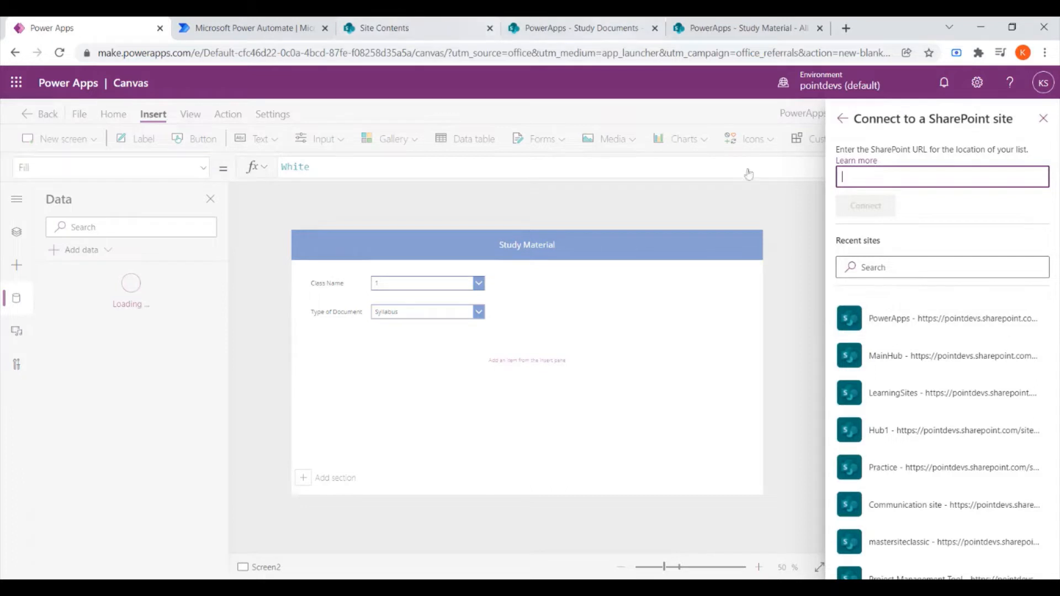
pyautogui.click(905, 323)
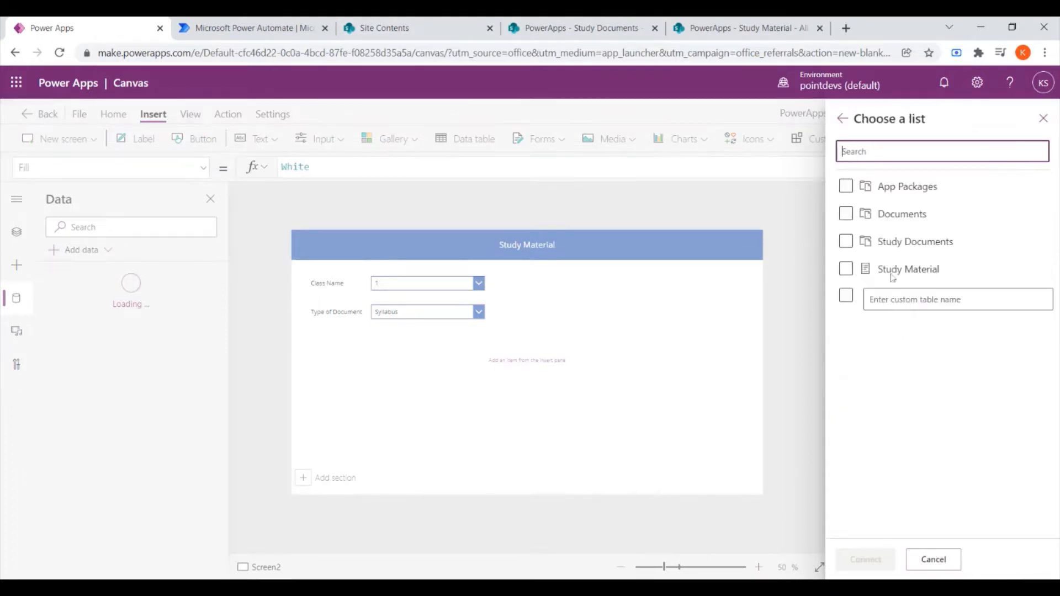
pyautogui.click(893, 276)
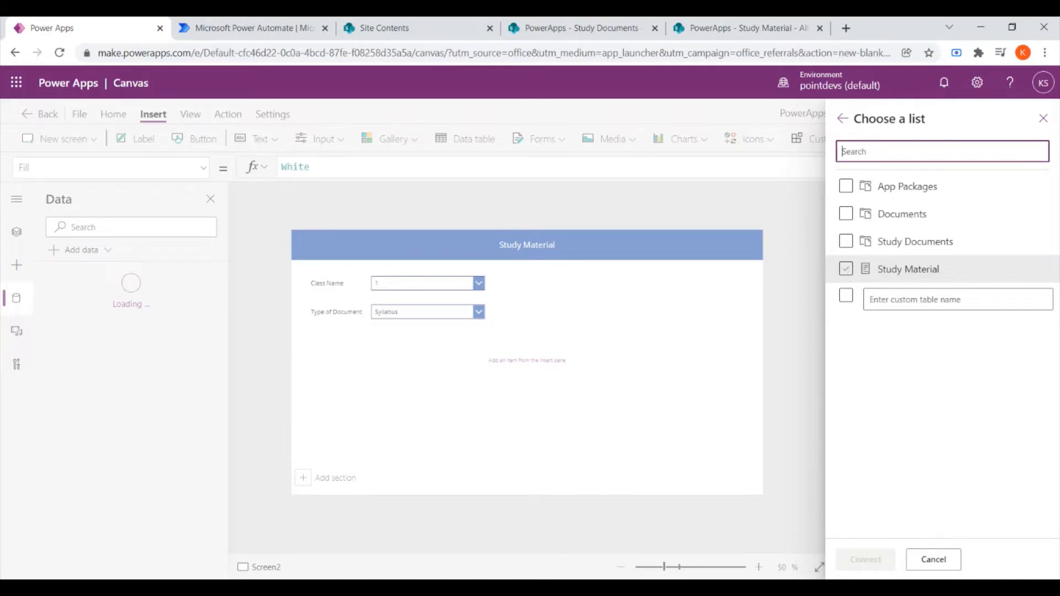
pyautogui.click(846, 269)
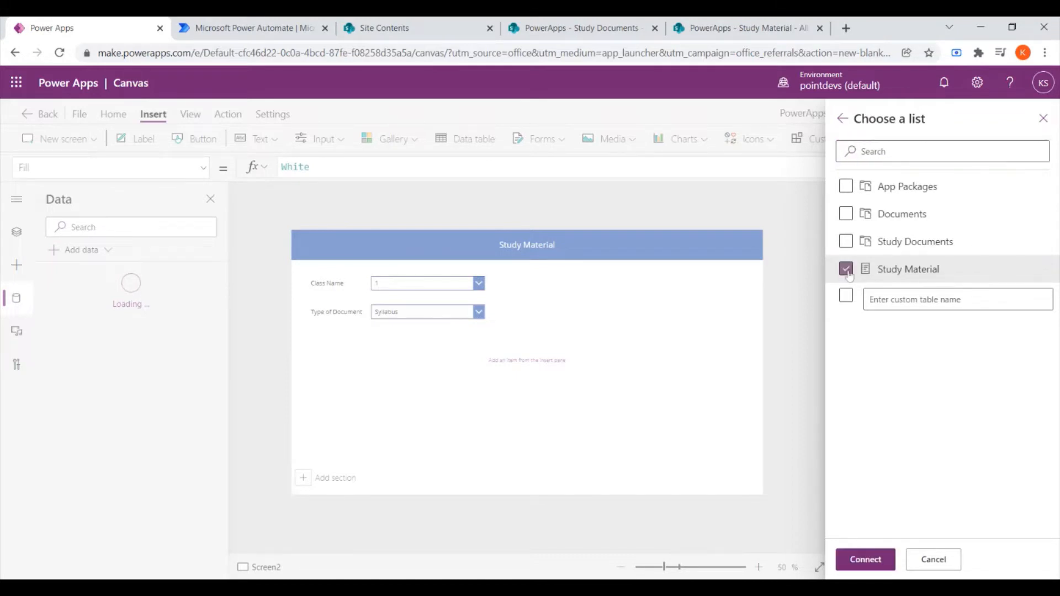
pyautogui.click(876, 559)
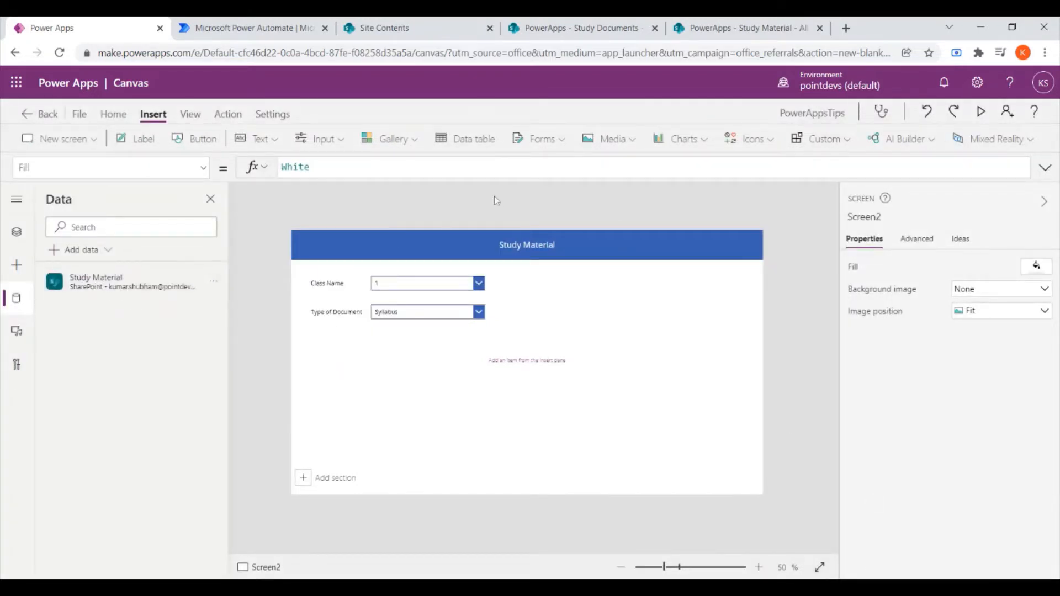
# - Insert an edit form about 800 by 372 below the Type of Document drop-down and set its data source to Study Material
pyautogui.click(551, 148)
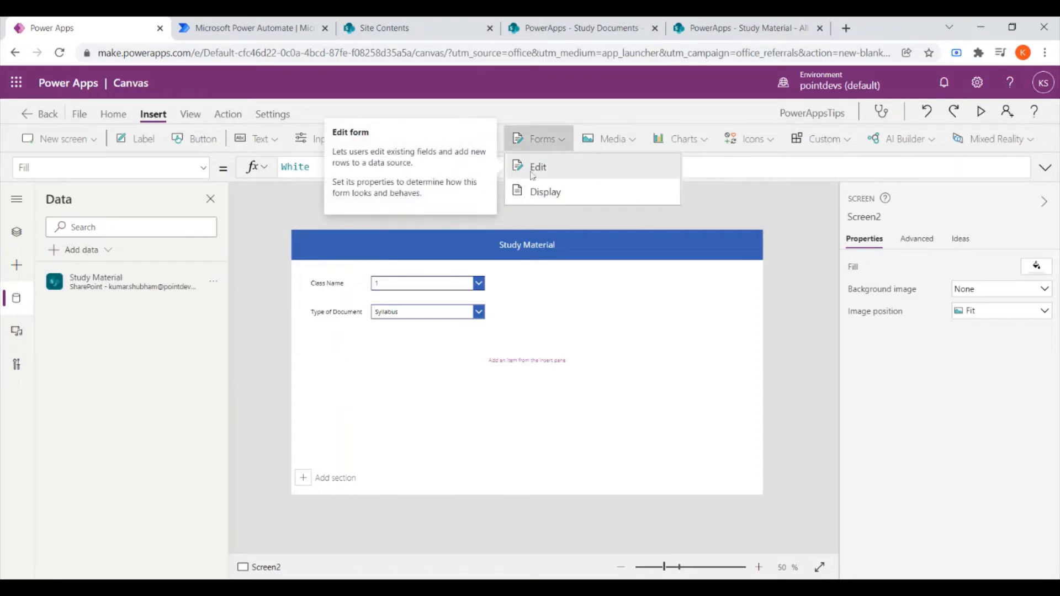
pyautogui.click(565, 172)
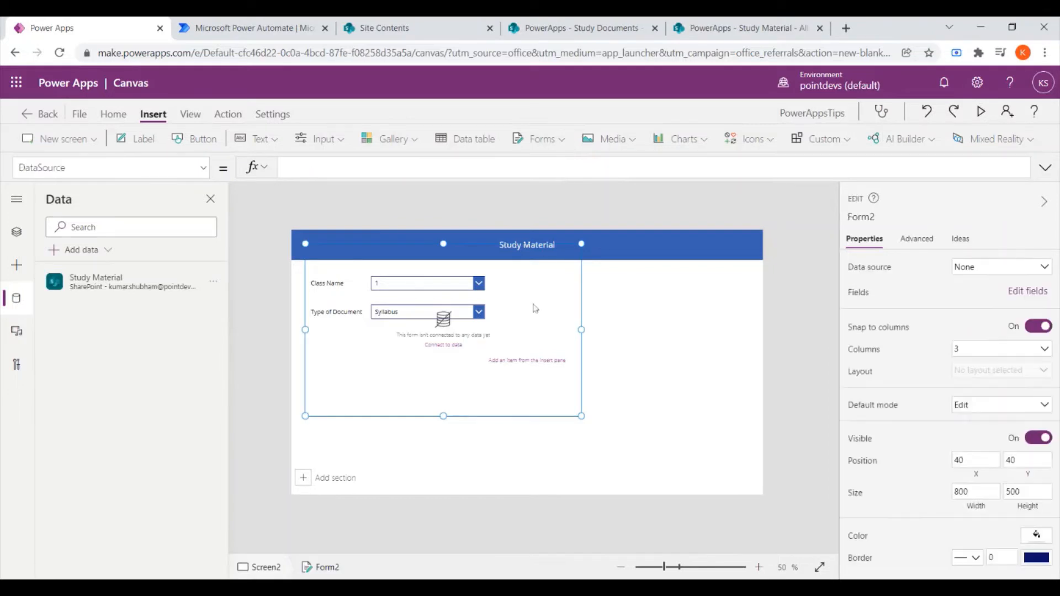
pyautogui.moveTo(354, 242); pyautogui.dragTo(358, 289)
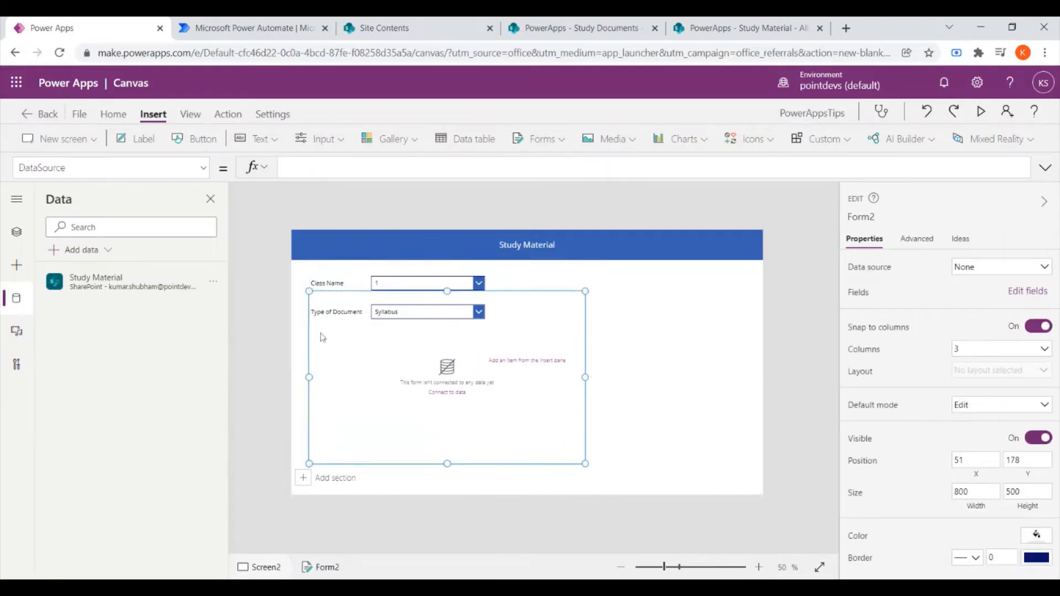
pyautogui.click(15, 237)
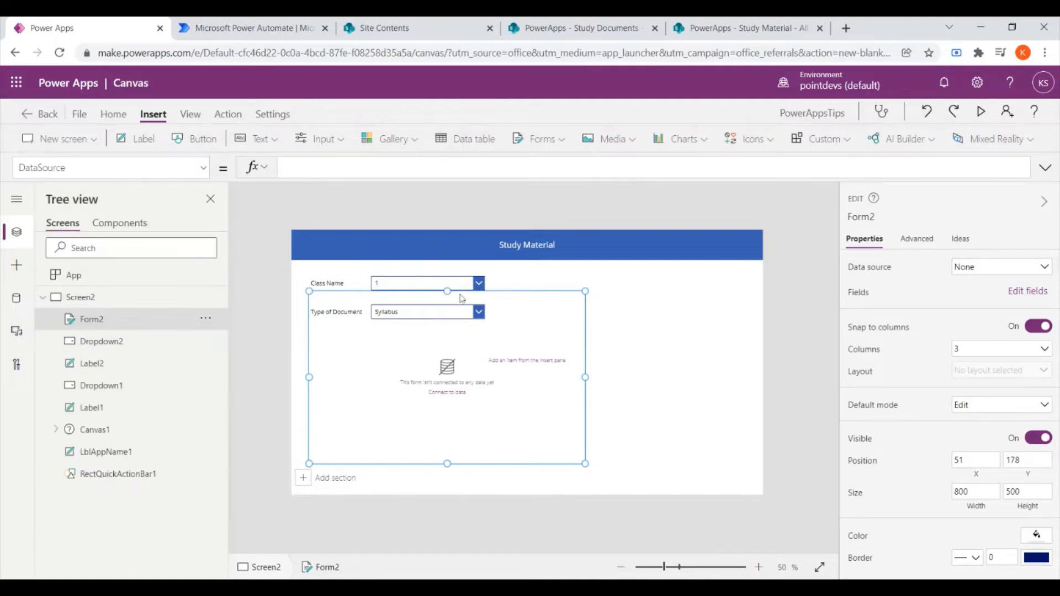
pyautogui.moveTo(448, 293); pyautogui.dragTo(449, 335)
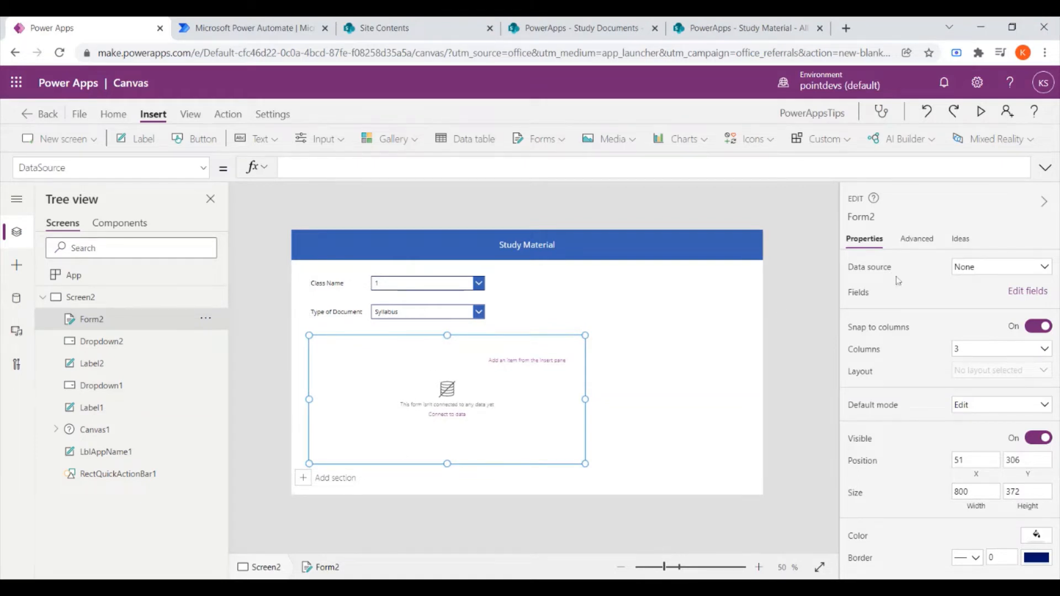
pyautogui.click(967, 270)
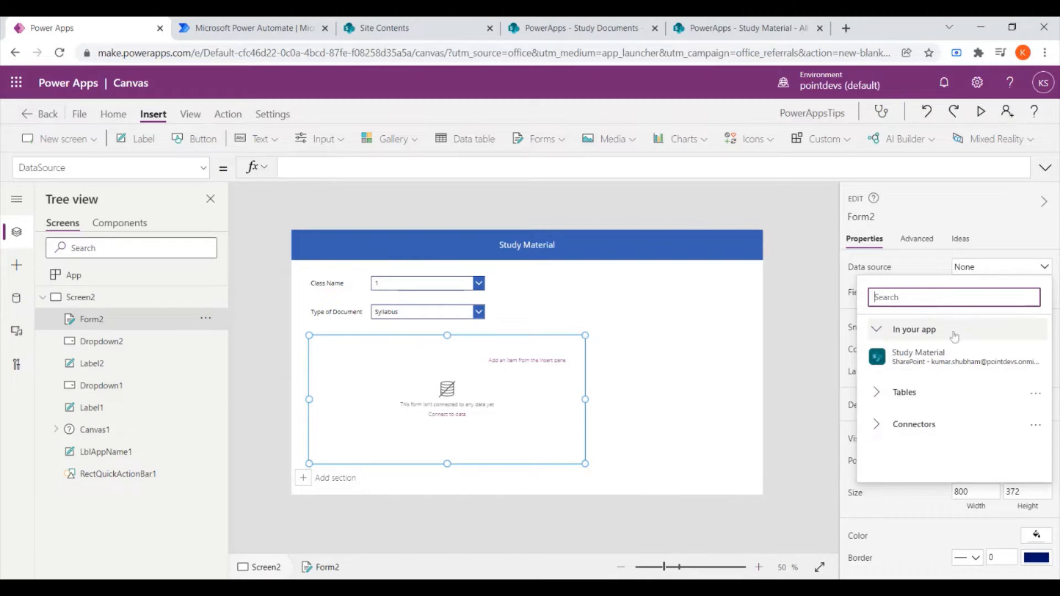
pyautogui.click(939, 366)
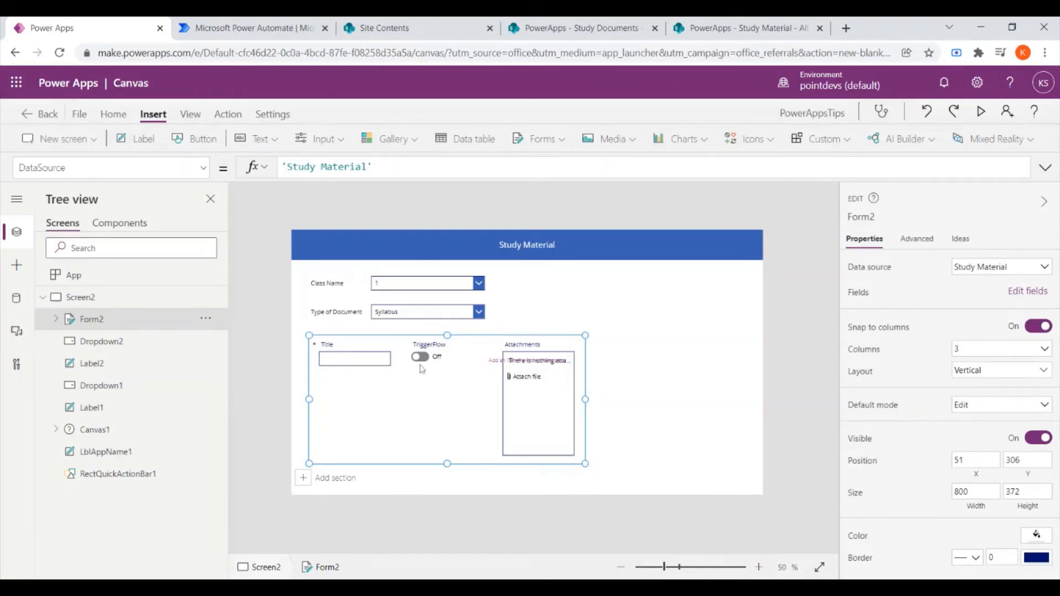
# - Delete the Title and TriggerFlow cards from the edit form, keeping only the Attachments card
pyautogui.click(353, 363)
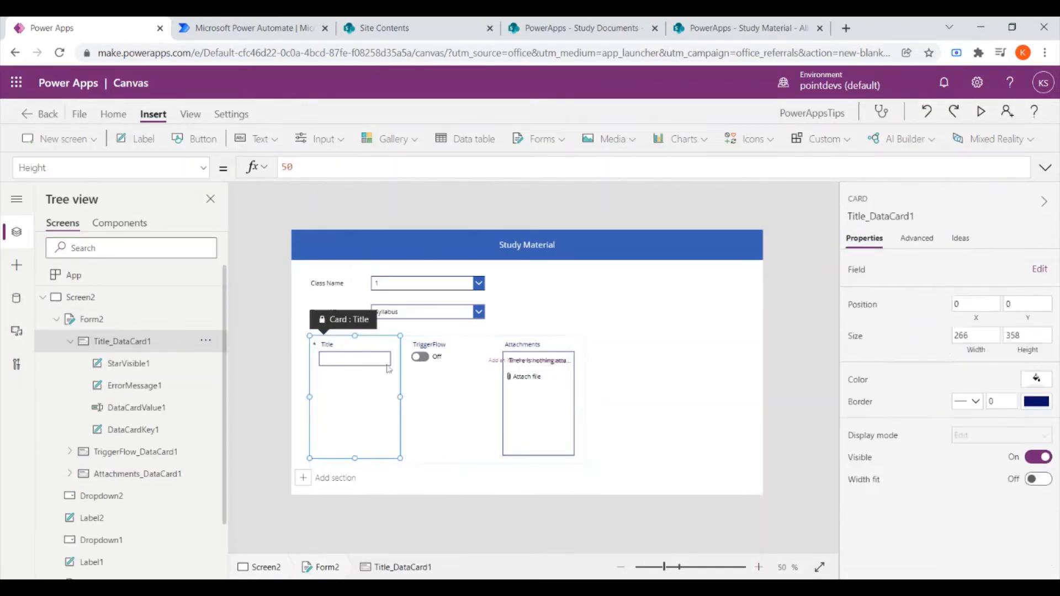
pyautogui.click(423, 370)
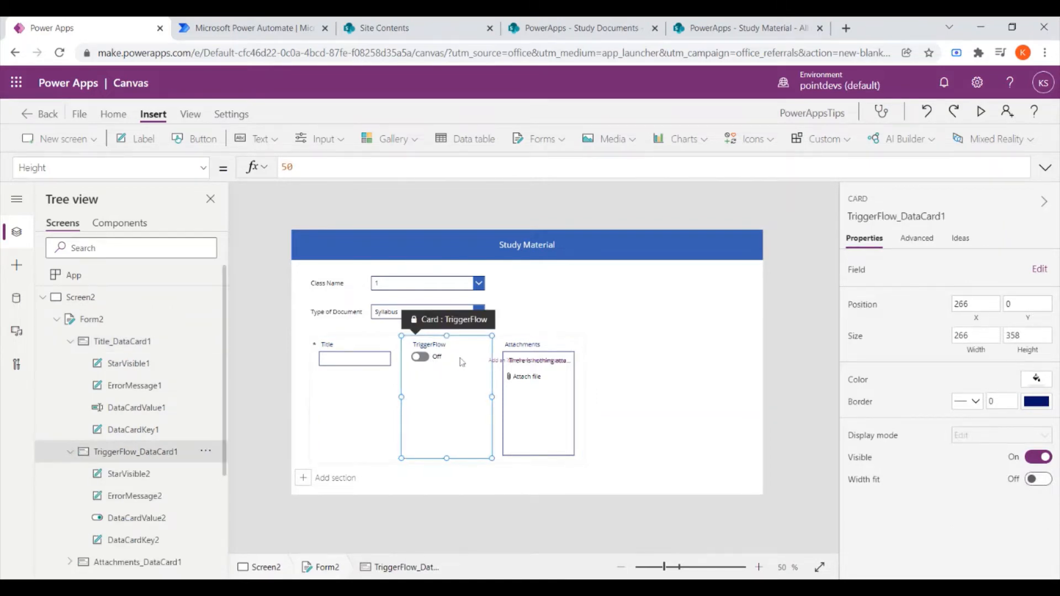
pyautogui.click(552, 386)
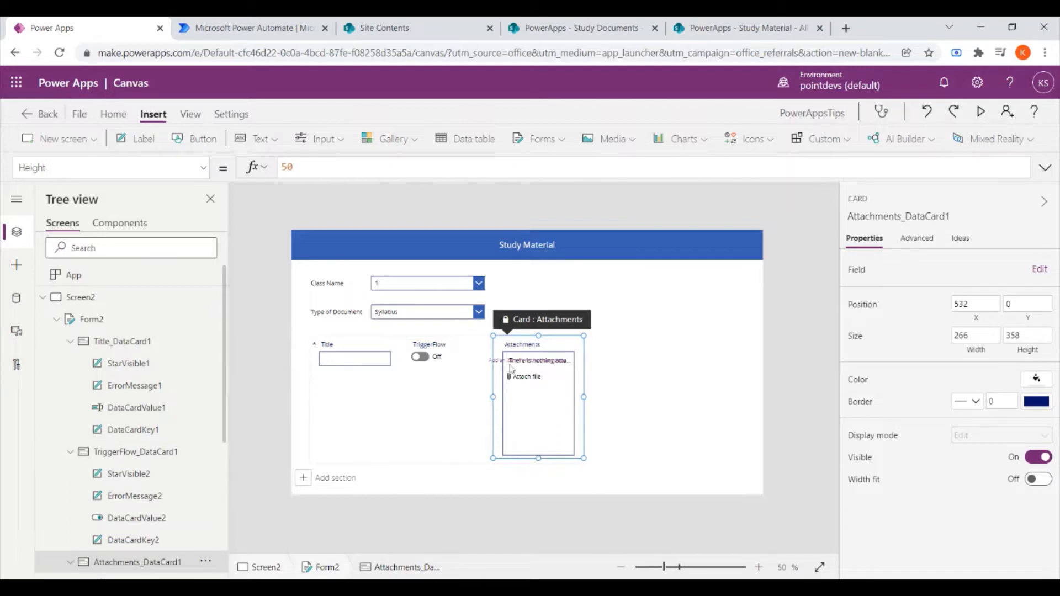
pyautogui.click(381, 370)
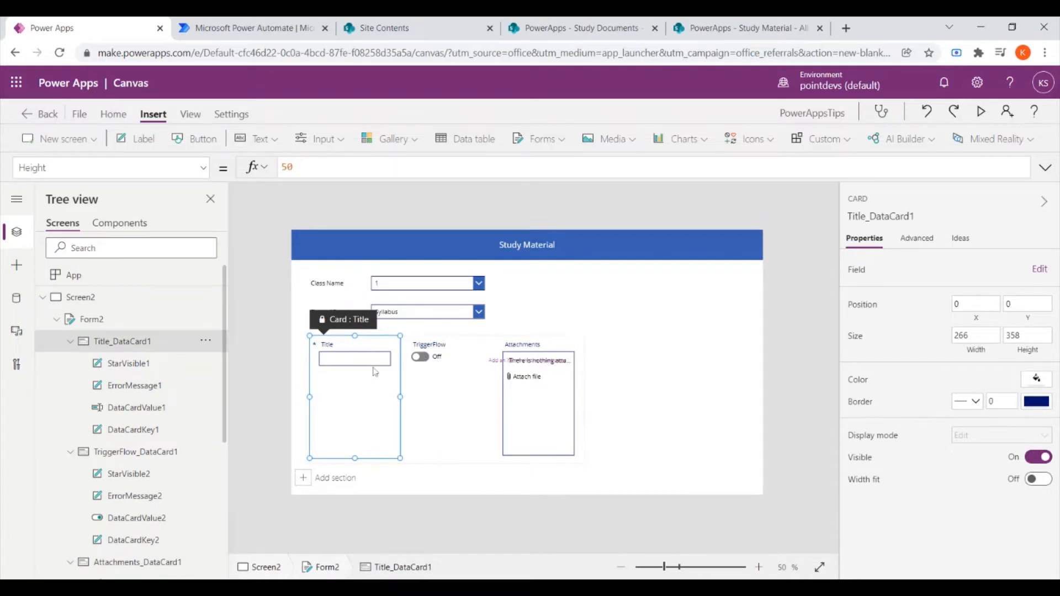
pyautogui.rightClick(375, 372)
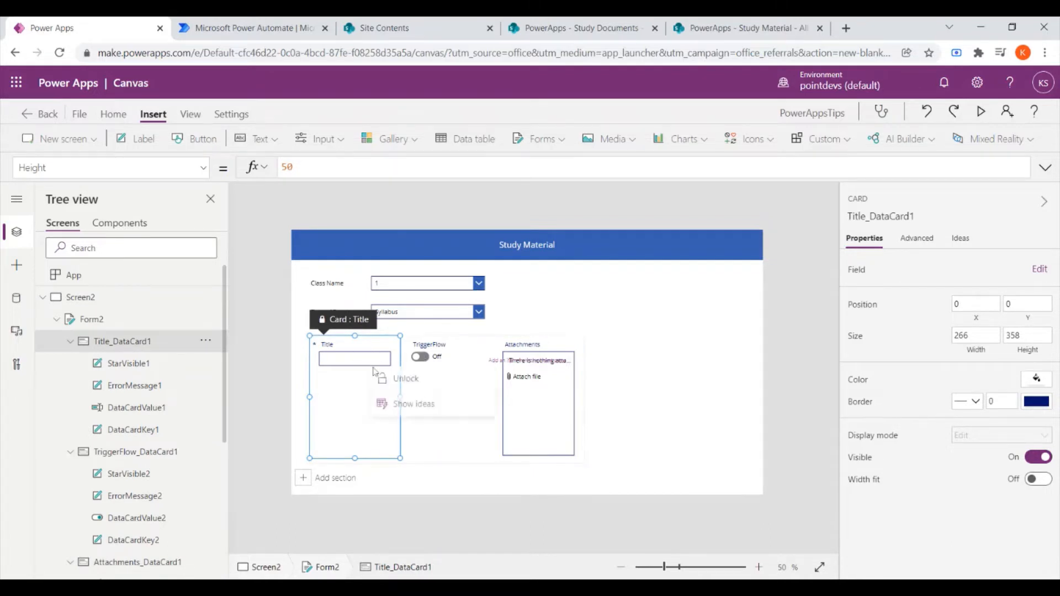
pyautogui.click(354, 397)
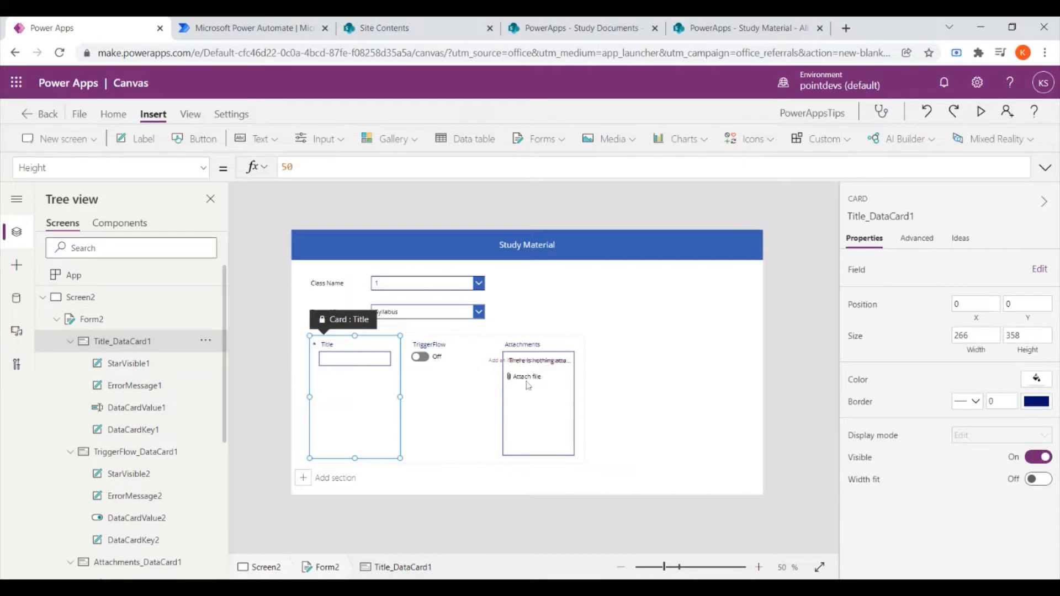
pyautogui.click(205, 341)
pyautogui.click(221, 391)
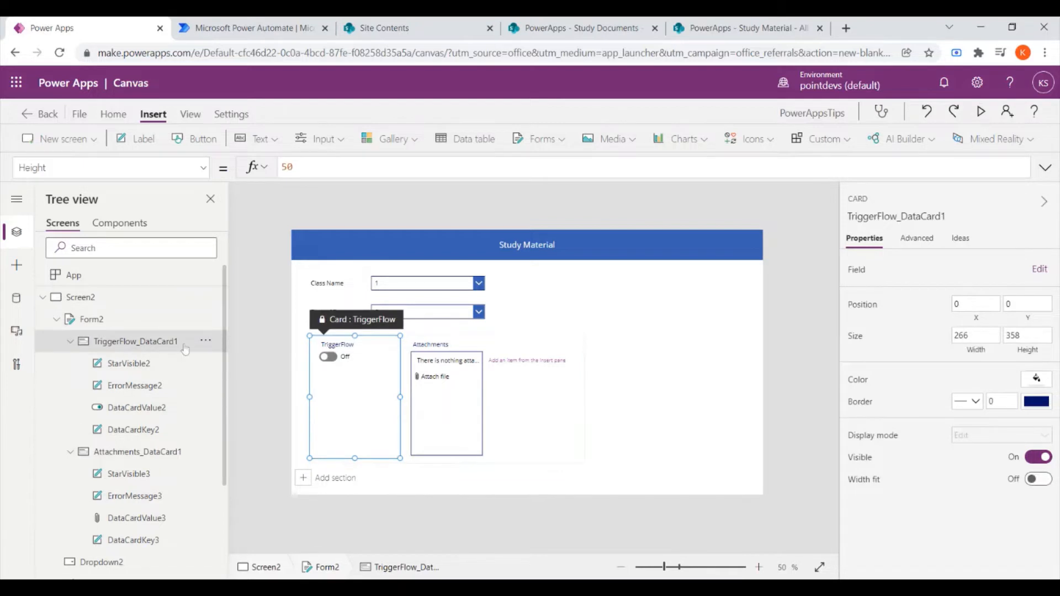
pyautogui.click(205, 341)
pyautogui.click(229, 389)
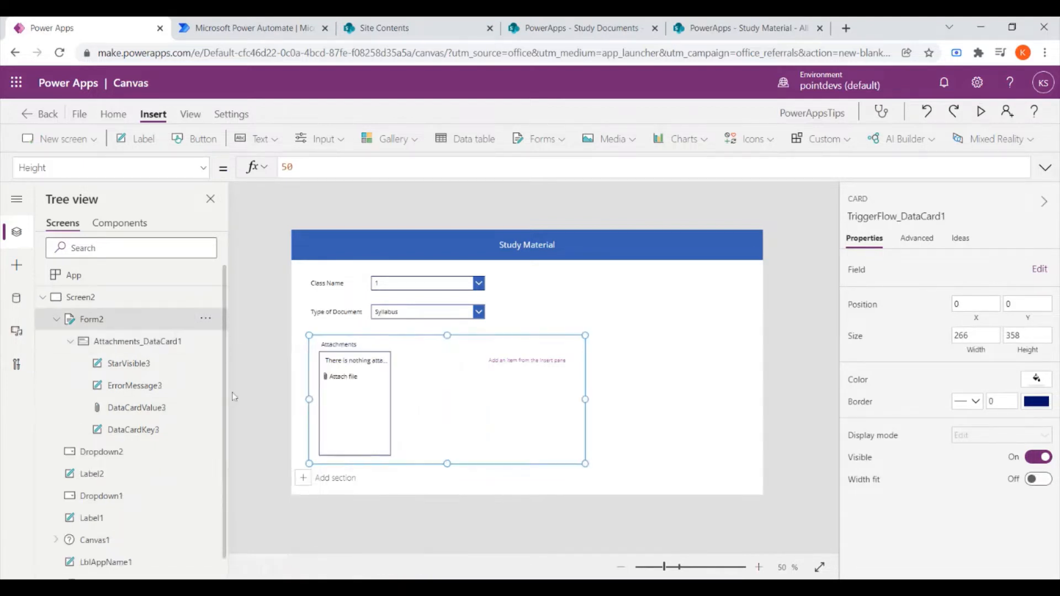
# - Try to shorten the edit form to a height of about 118 and reduce the Attachments card's height to match
pyautogui.click(369, 393)
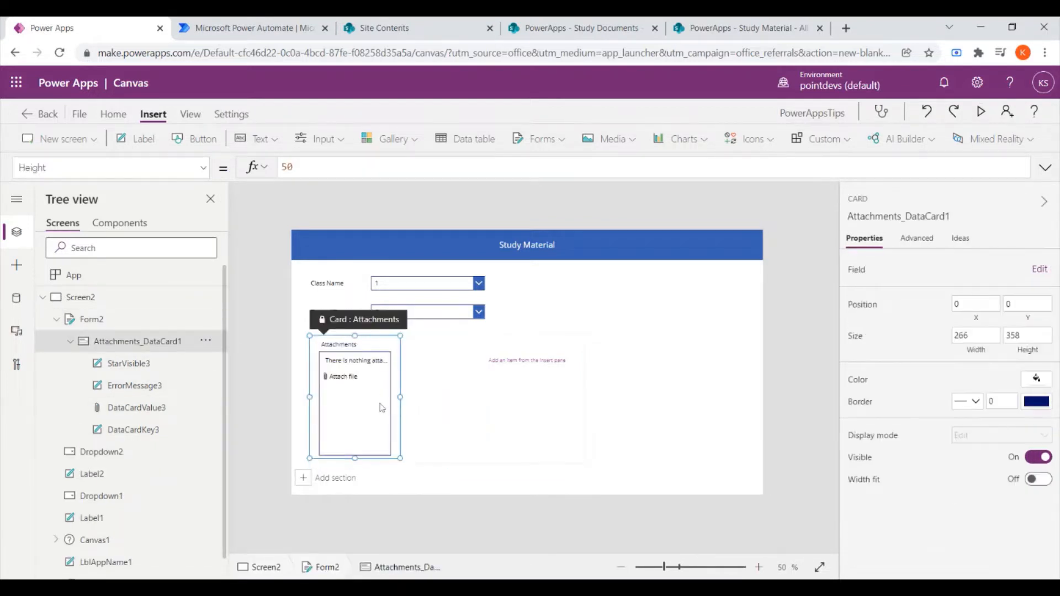
pyautogui.click(133, 319)
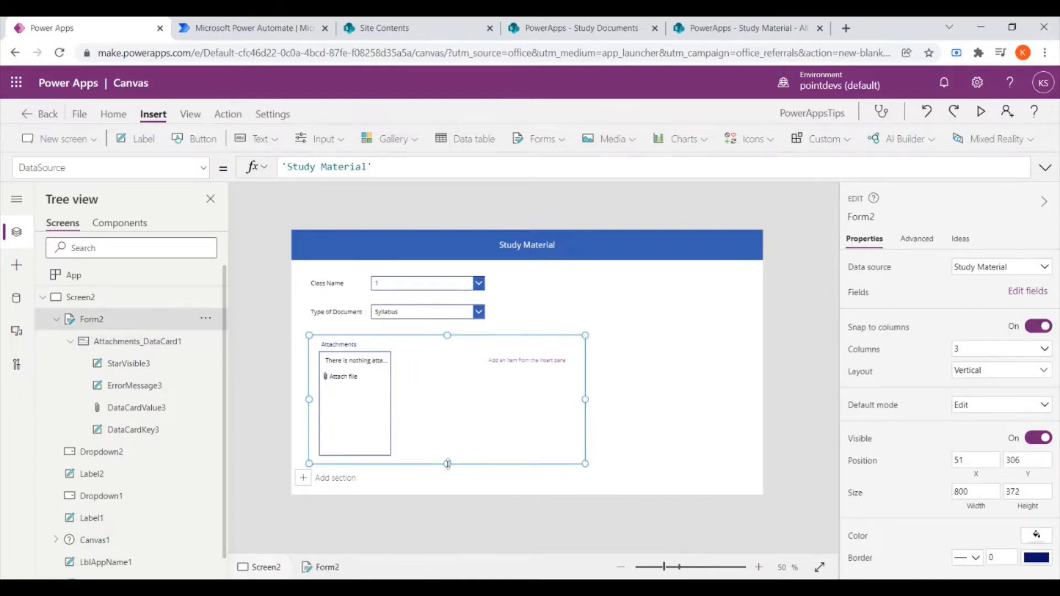
pyautogui.moveTo(447, 463); pyautogui.dragTo(463, 382)
pyautogui.click(377, 359)
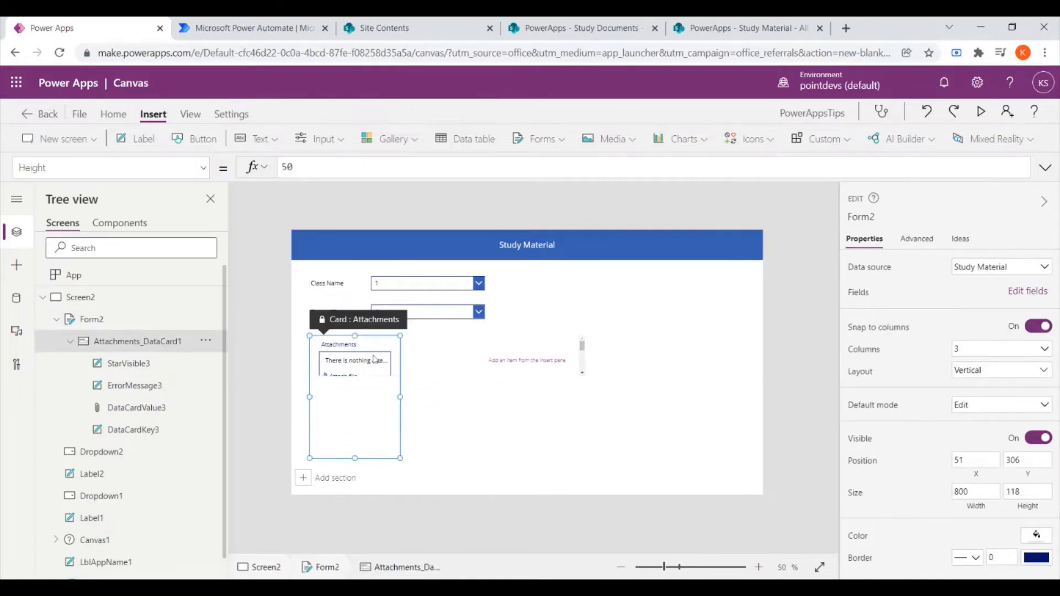
pyautogui.moveTo(356, 460); pyautogui.dragTo(373, 378)
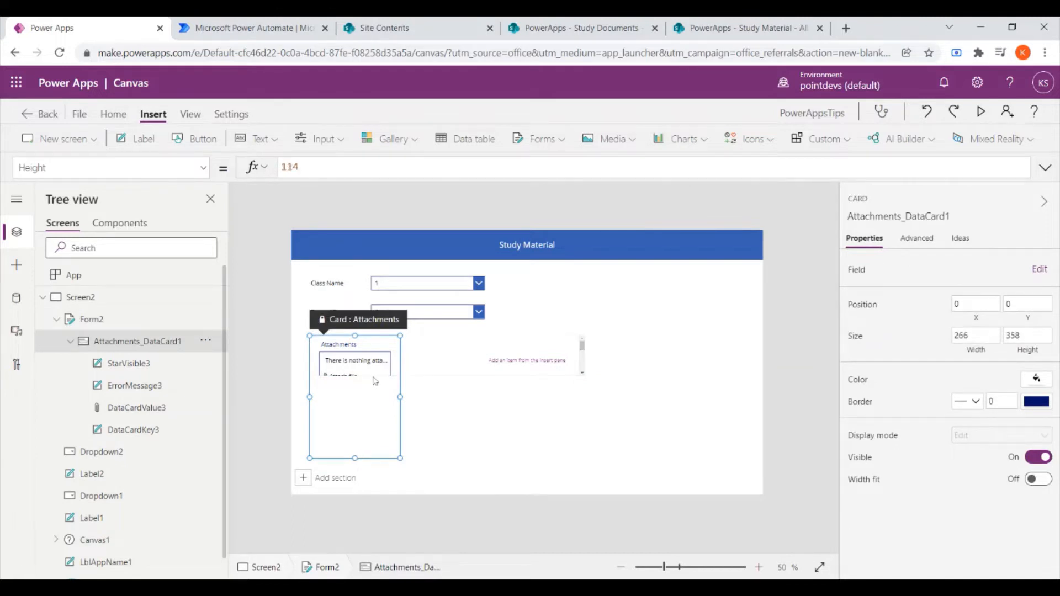
pyautogui.moveTo(357, 456); pyautogui.dragTo(366, 414)
pyautogui.click(456, 358)
pyautogui.click(625, 360)
pyautogui.click(477, 368)
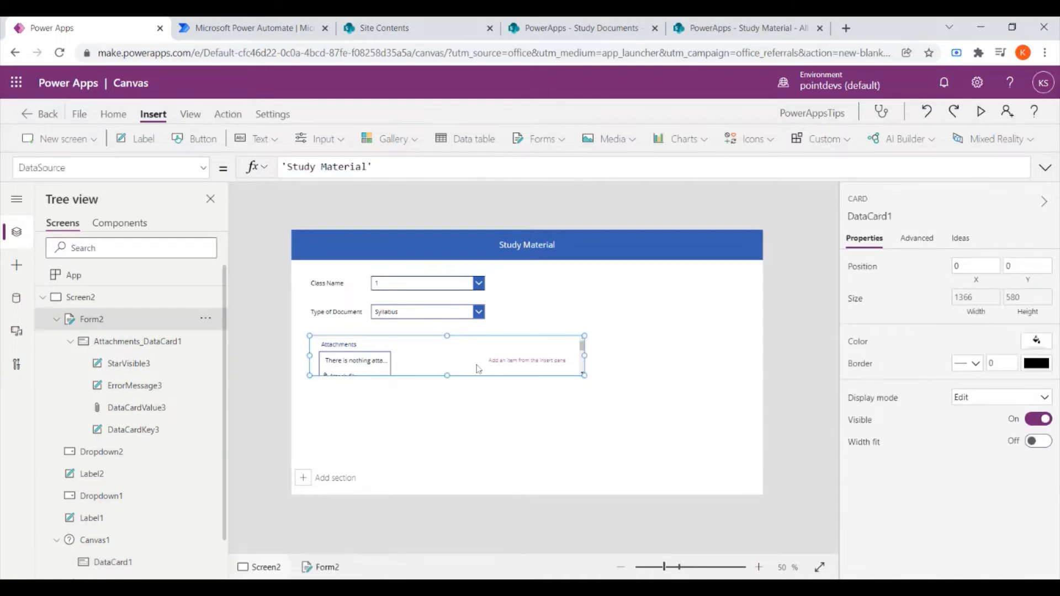
# - Resize the edit form to about 454 by 198 and widen the Attachments card to about 450
pyautogui.moveTo(449, 377); pyautogui.dragTo(447, 405)
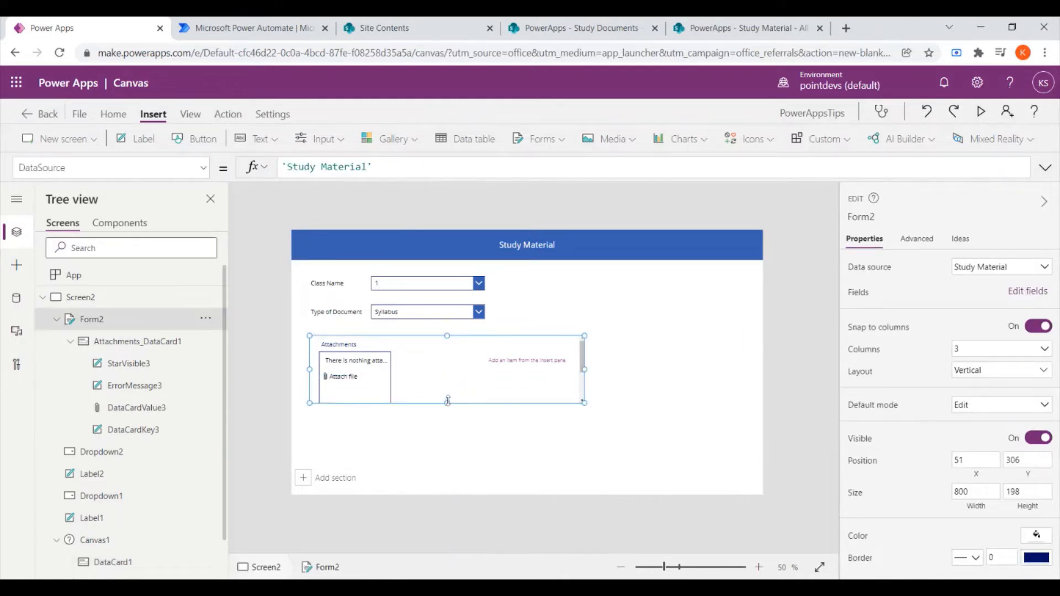
pyautogui.moveTo(584, 369); pyautogui.dragTo(465, 378)
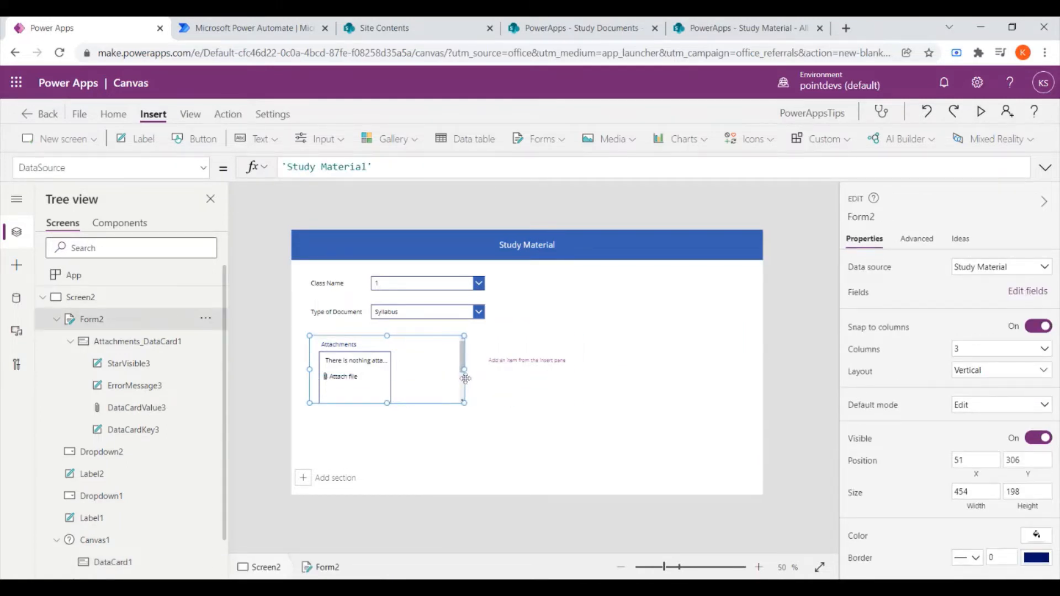
pyautogui.click(345, 378)
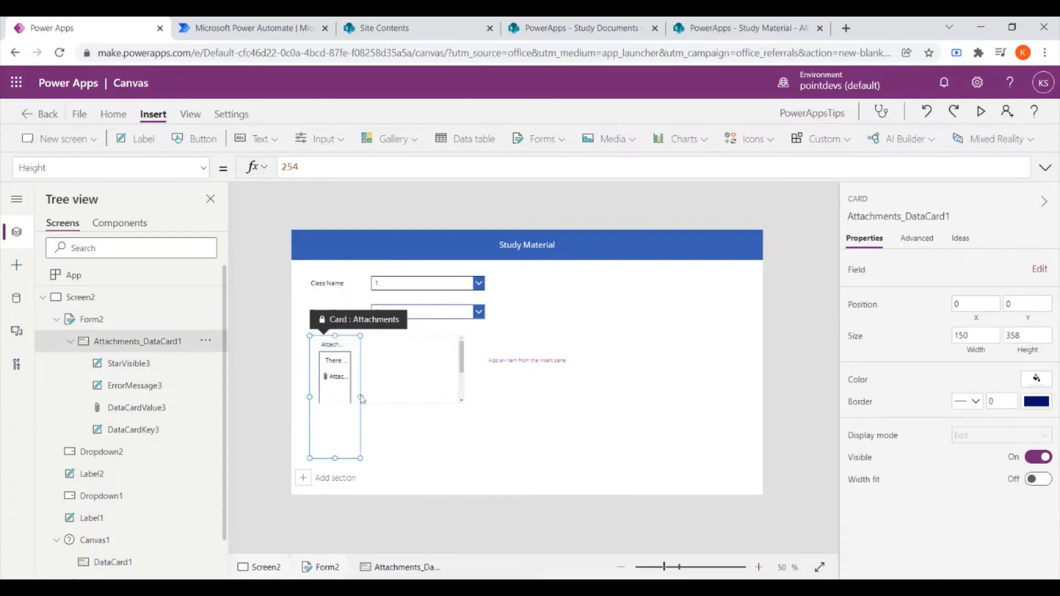
pyautogui.moveTo(361, 398); pyautogui.dragTo(464, 397)
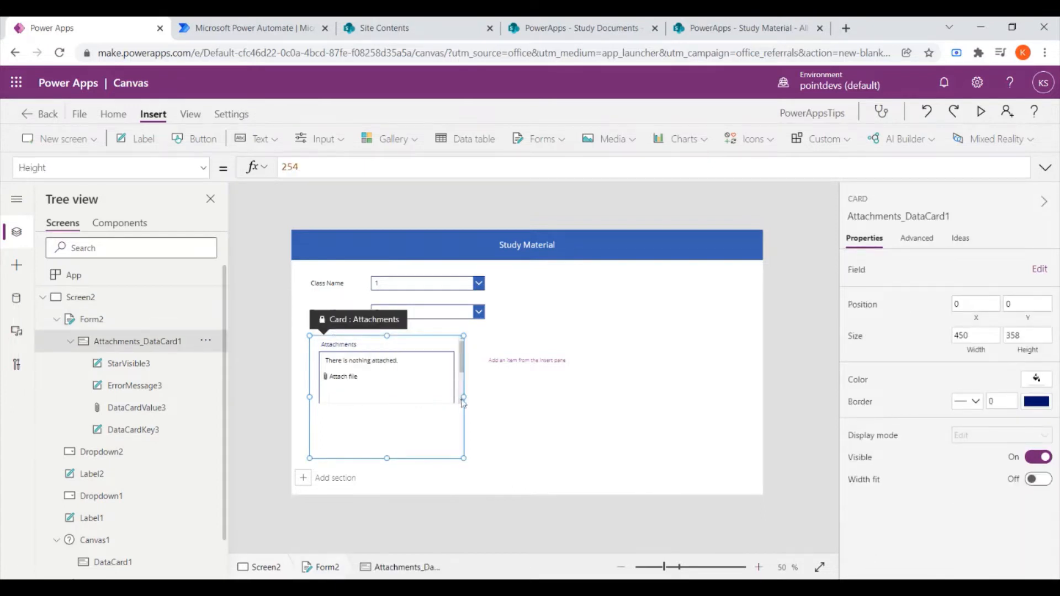
# - Make the edit form taller to fit the whole attachments box, with the Attachments card about 350 high
pyautogui.click(158, 320)
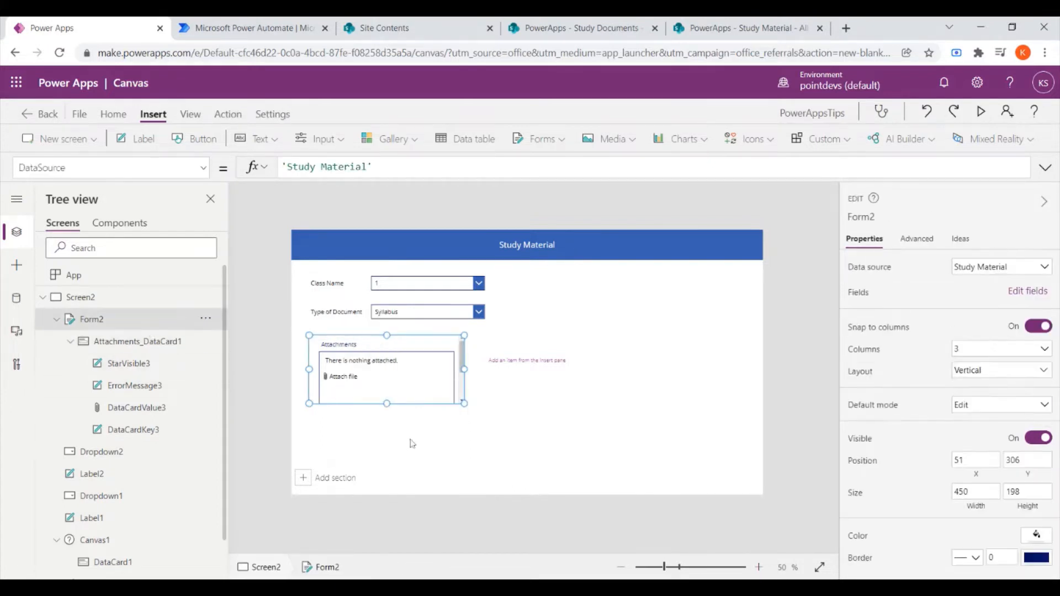
pyautogui.moveTo(392, 425); pyautogui.dragTo(403, 402)
pyautogui.click(398, 395)
pyautogui.click(615, 352)
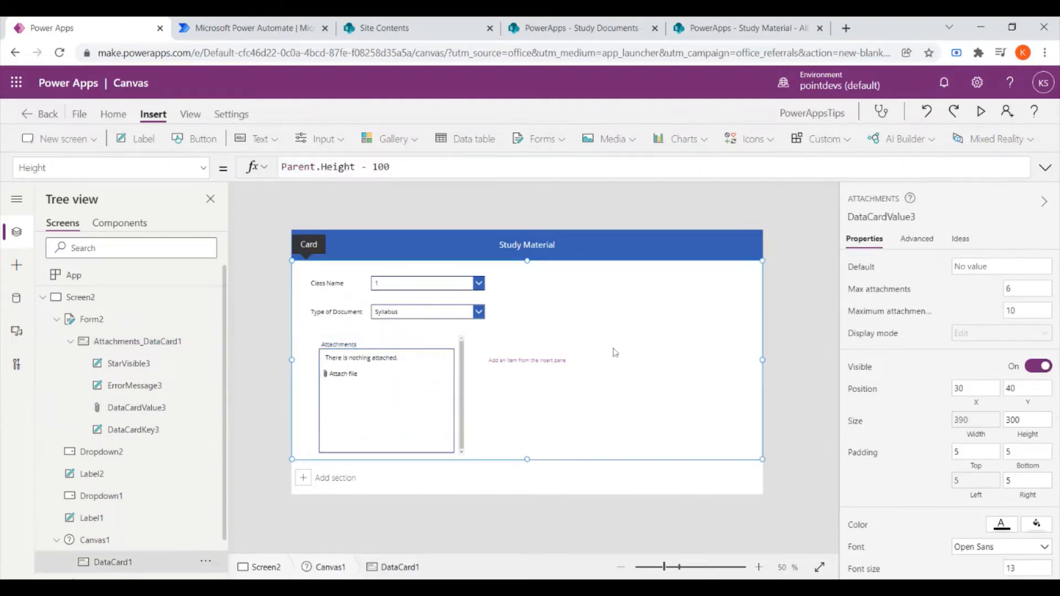
pyautogui.click(430, 357)
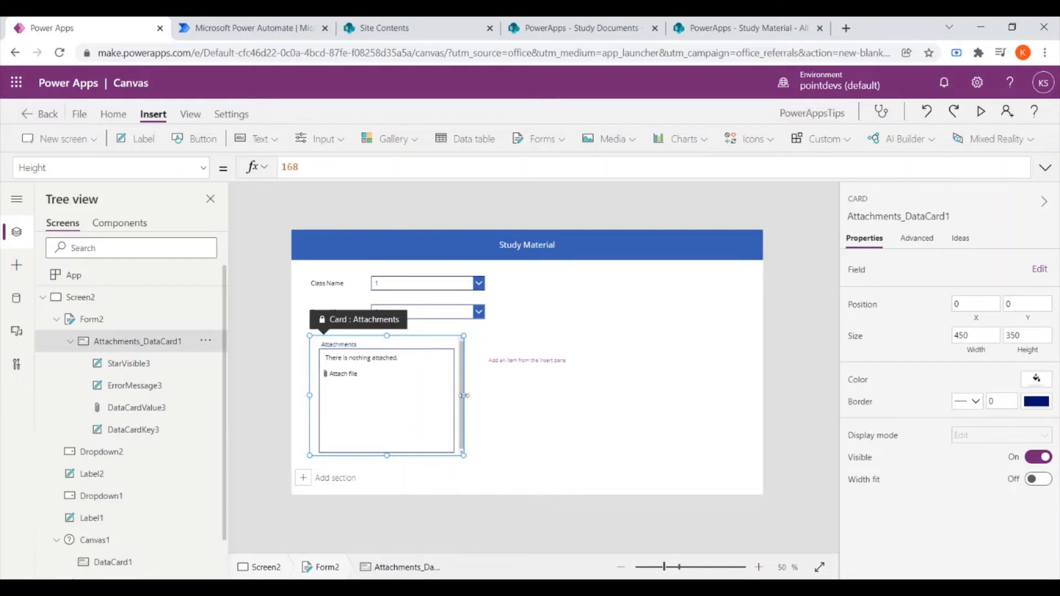
# - Shorten the attachments box to just below its Attach file link and reduce the edit form's height to about 200
pyautogui.click(160, 320)
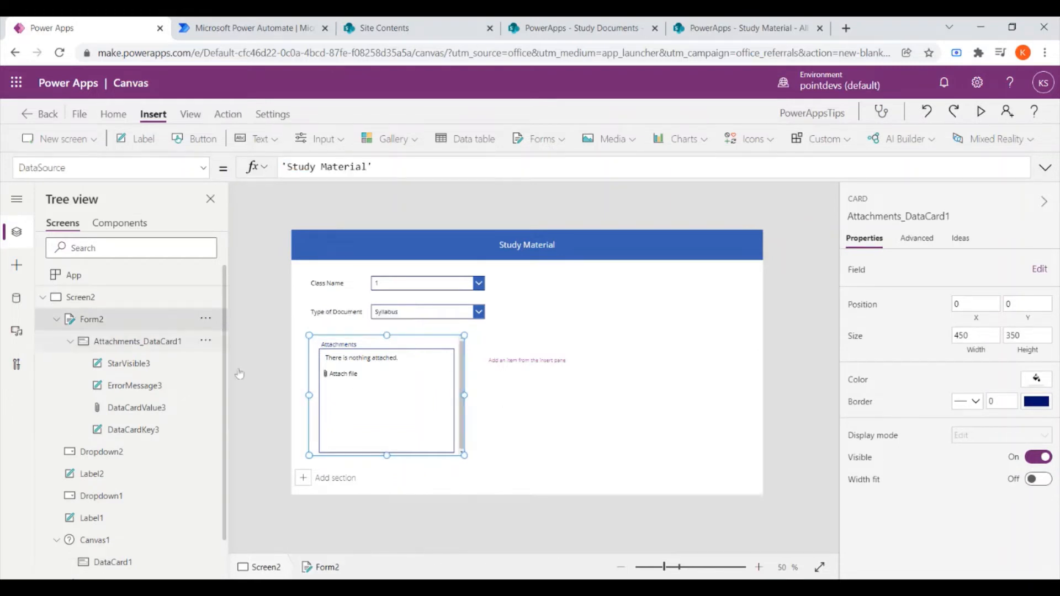
pyautogui.click(388, 450)
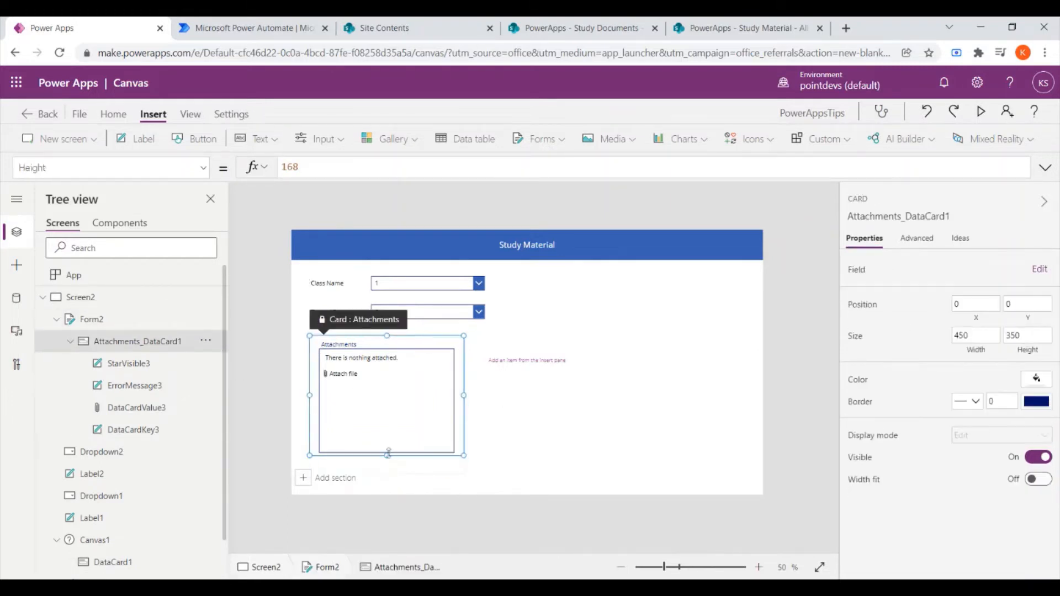
pyautogui.moveTo(388, 453); pyautogui.dragTo(395, 381)
pyautogui.click(430, 396)
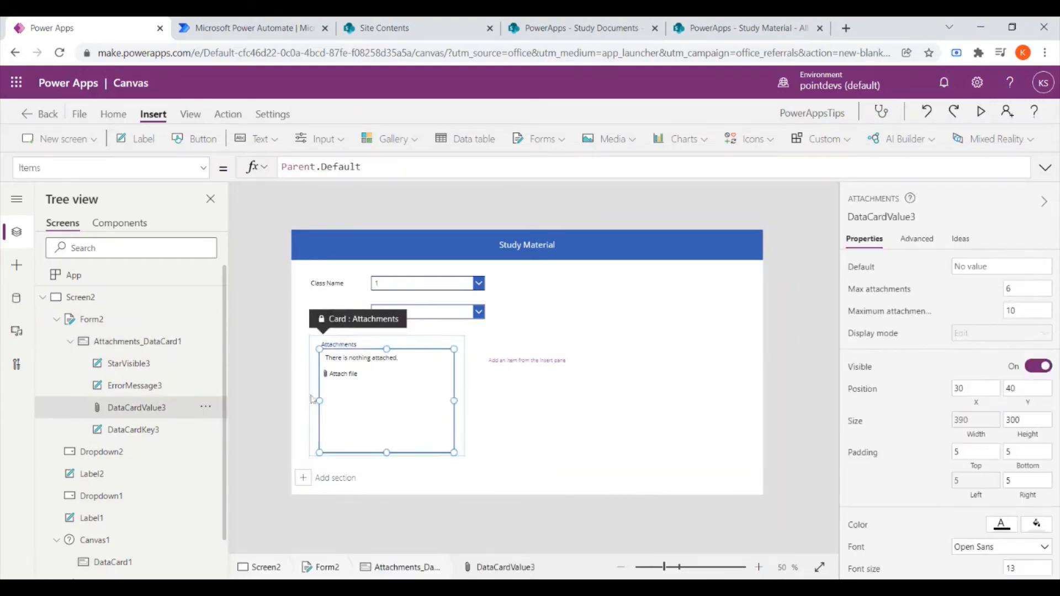
pyautogui.moveTo(386, 453); pyautogui.dragTo(387, 391)
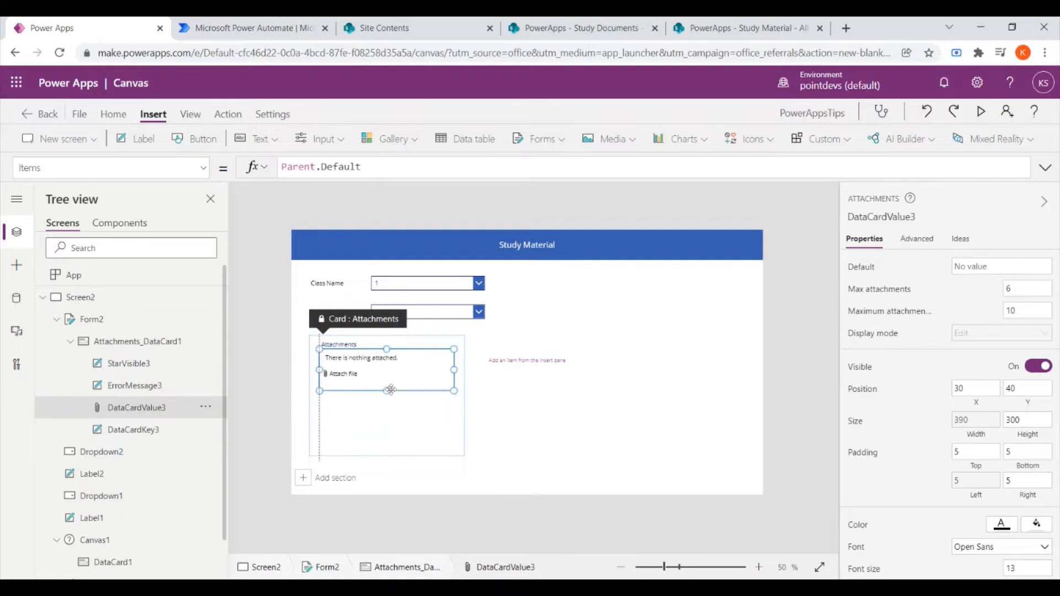
pyautogui.click(404, 419)
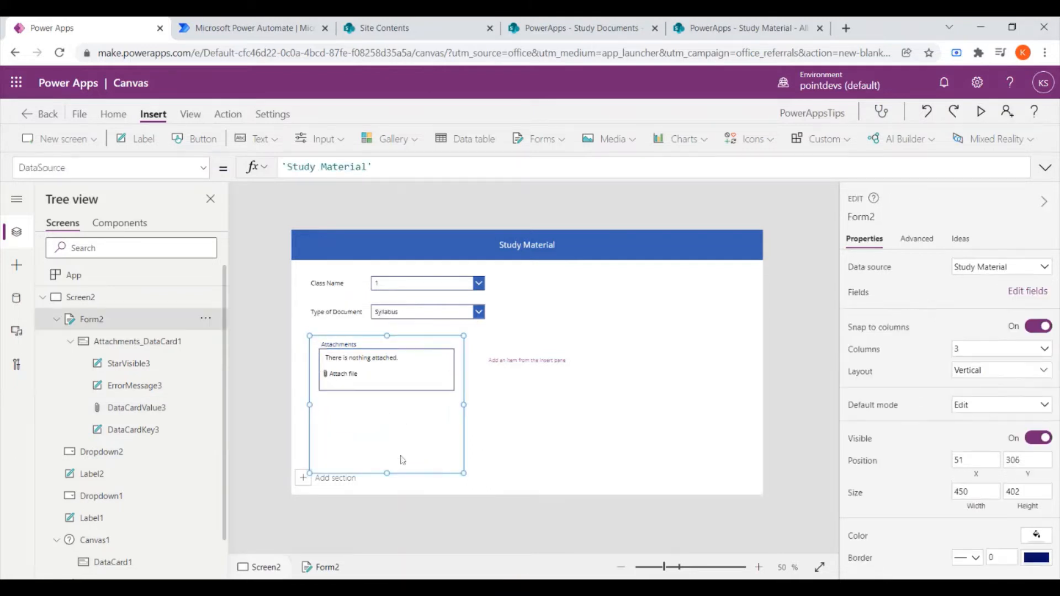
pyautogui.moveTo(388, 473); pyautogui.dragTo(399, 405)
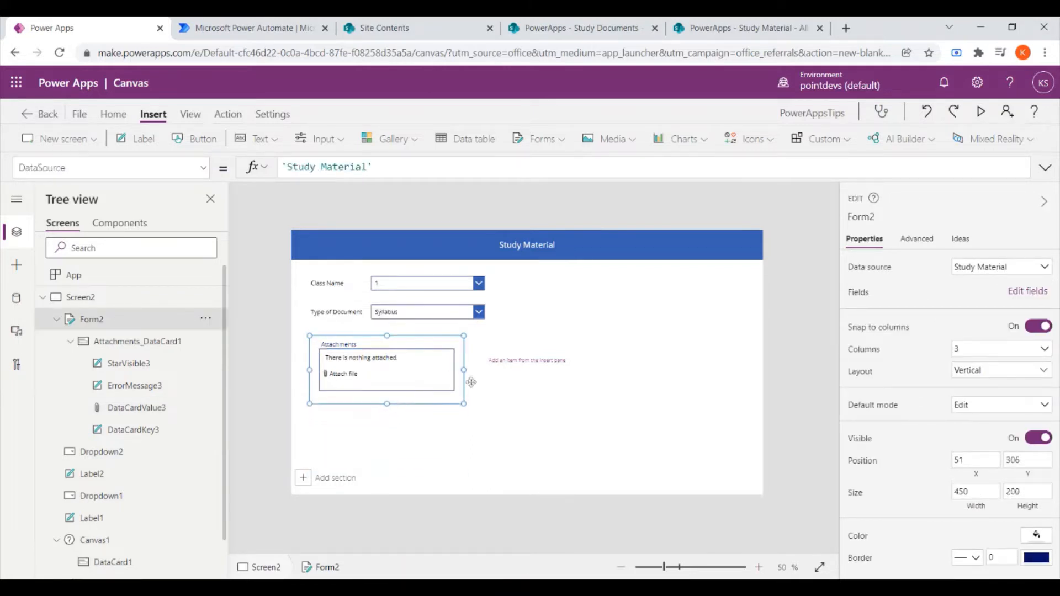
# - Widen the edit form to about 542 and move it below the Type of Document dropdown, at about X 201, Y 286
pyautogui.moveTo(466, 371); pyautogui.dragTo(495, 370)
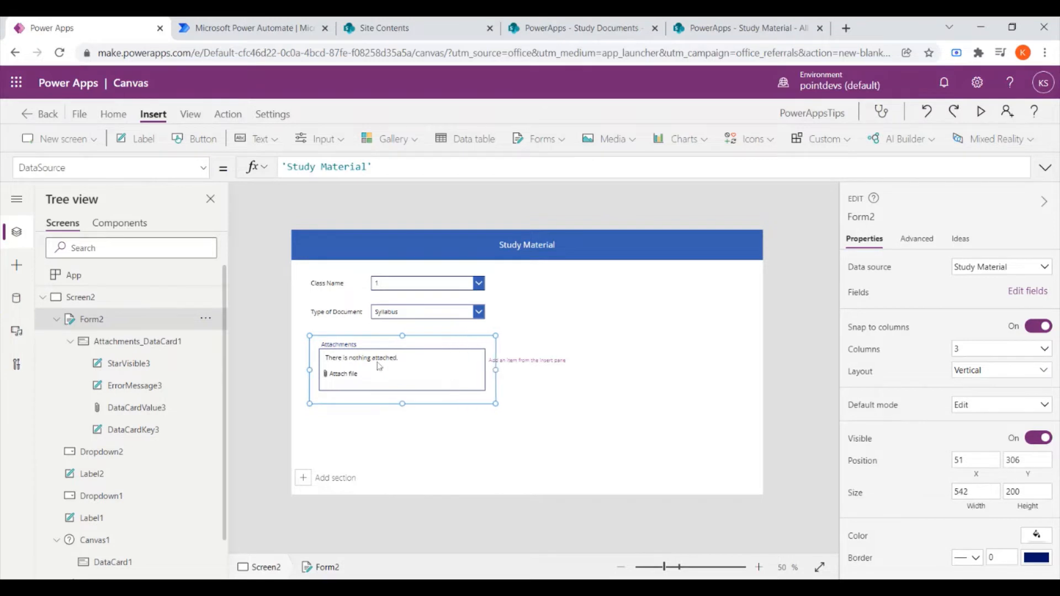
pyautogui.moveTo(348, 340); pyautogui.dragTo(398, 328)
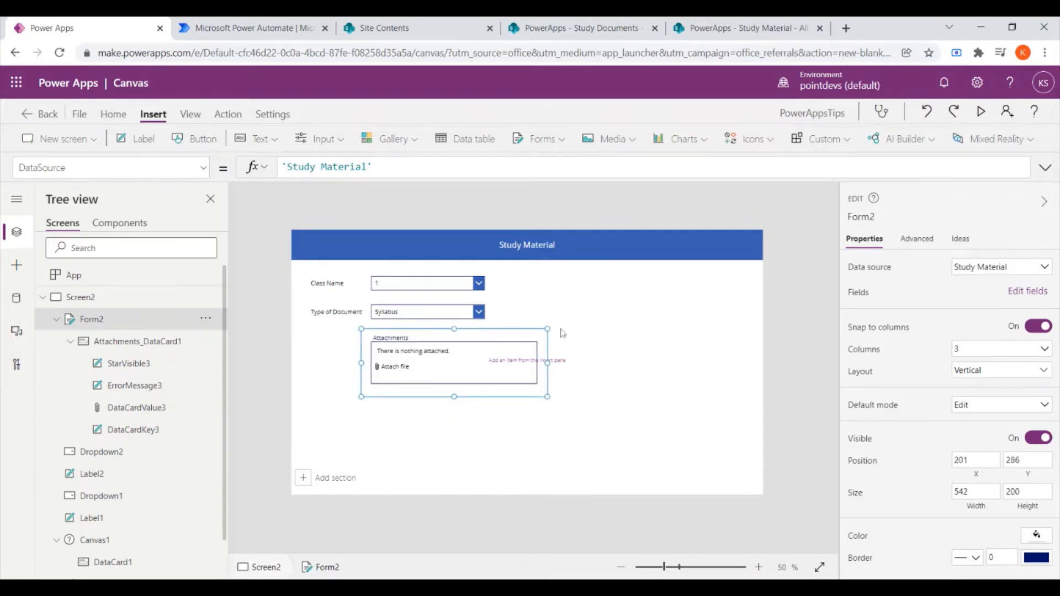
pyautogui.click(822, 298)
# - Narrow the Attachments card to a width of about 360
pyautogui.click(551, 362)
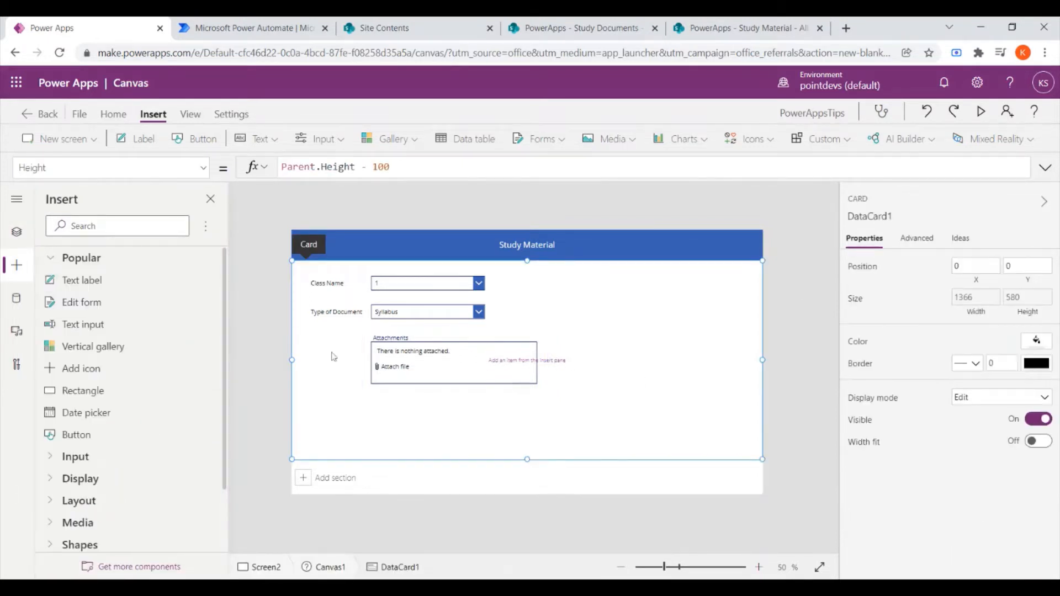
pyautogui.click(11, 237)
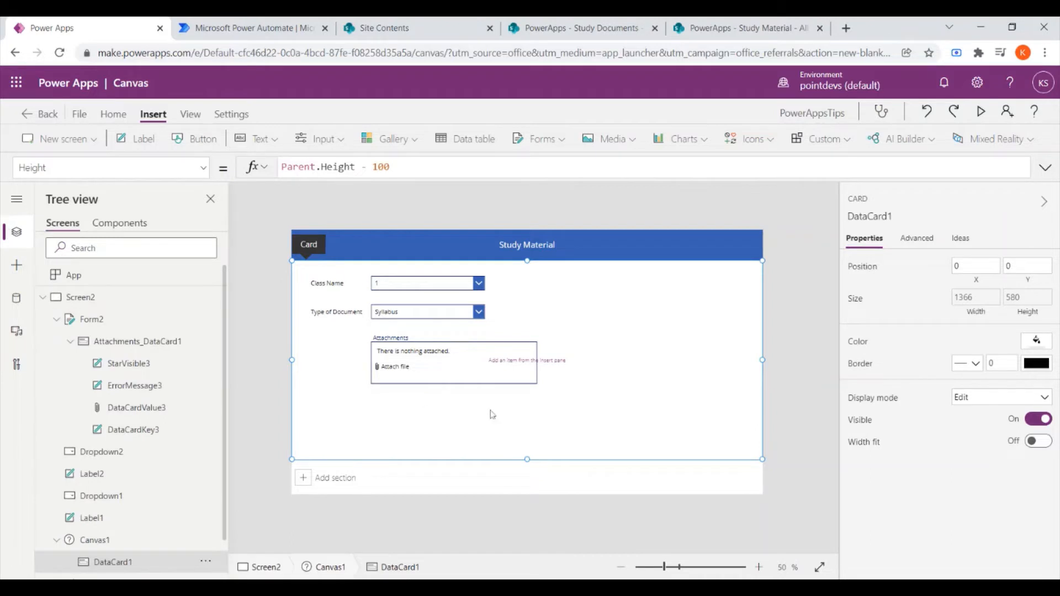
pyautogui.click(533, 380)
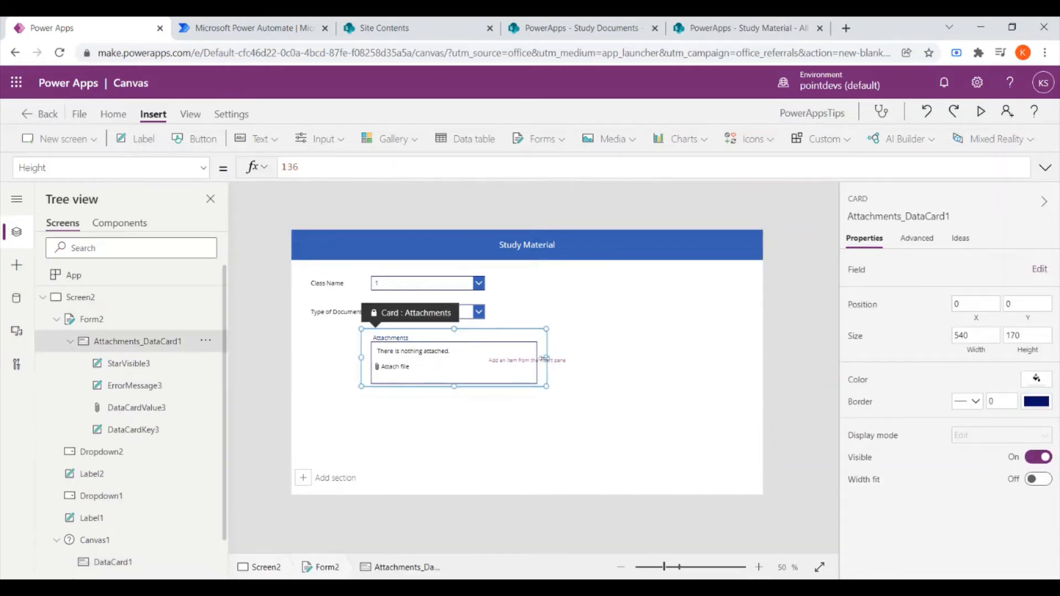
pyautogui.moveTo(545, 359); pyautogui.dragTo(514, 363)
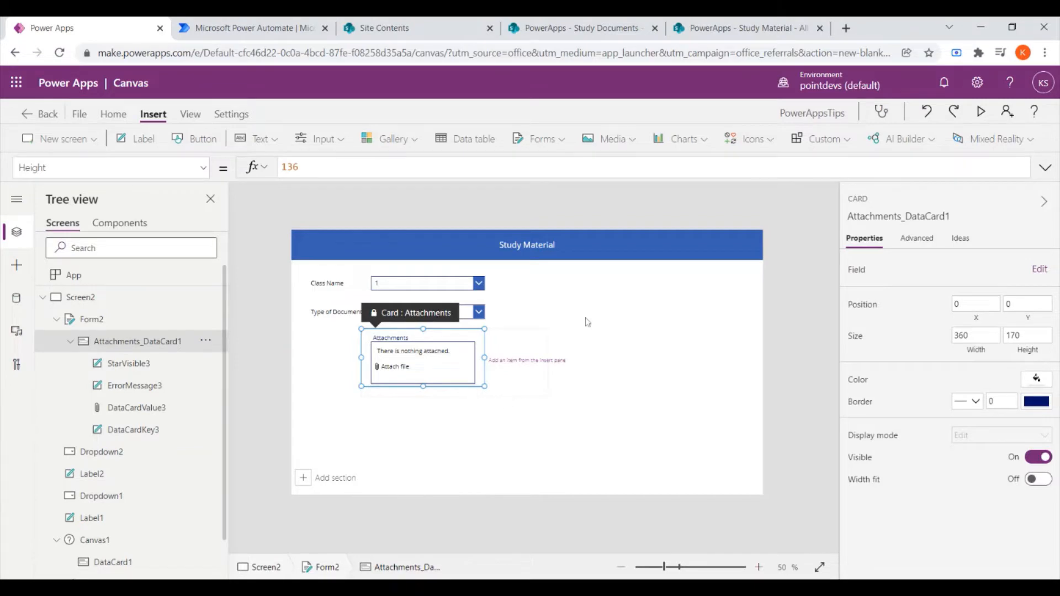
pyautogui.click(812, 297)
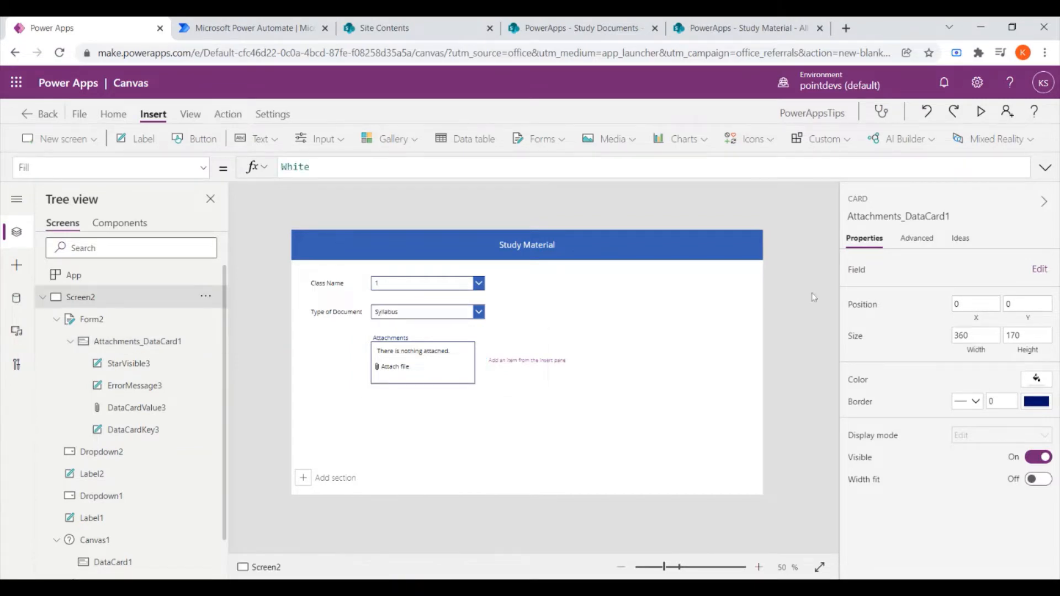
pyautogui.click(417, 380)
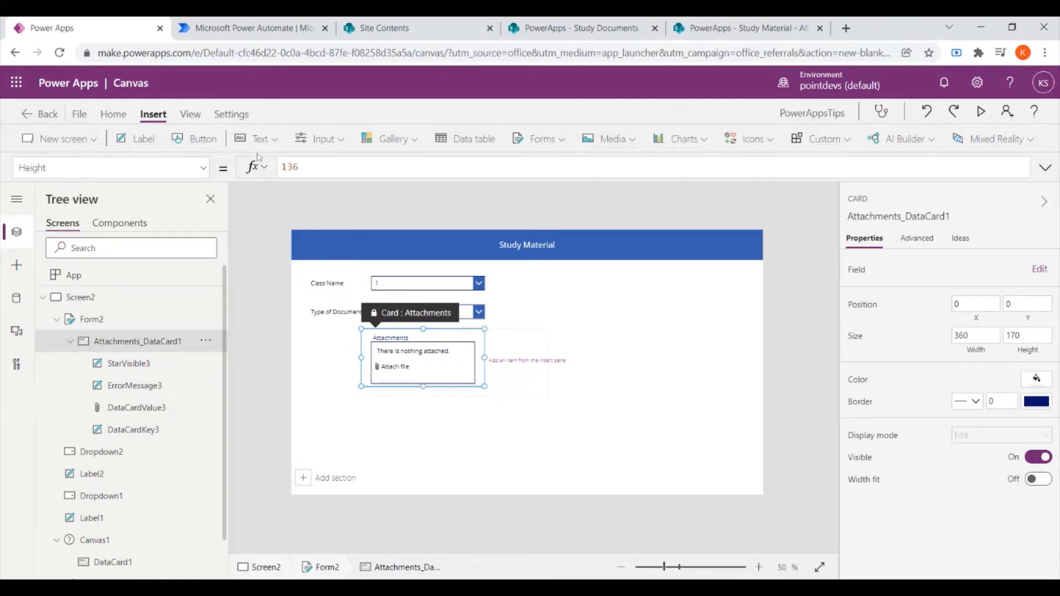
pyautogui.click(212, 142)
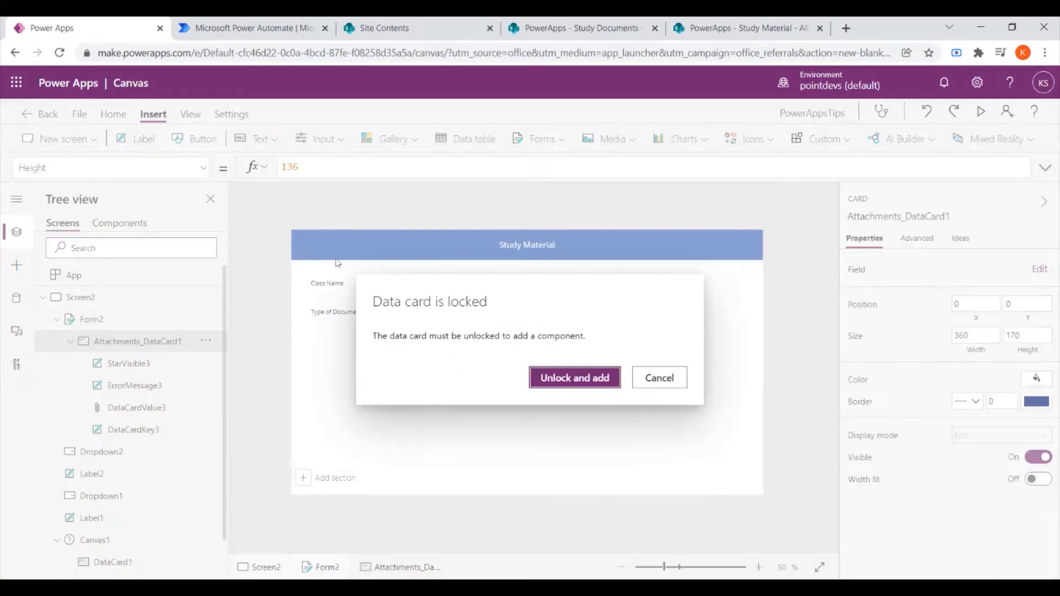
pyautogui.click(659, 378)
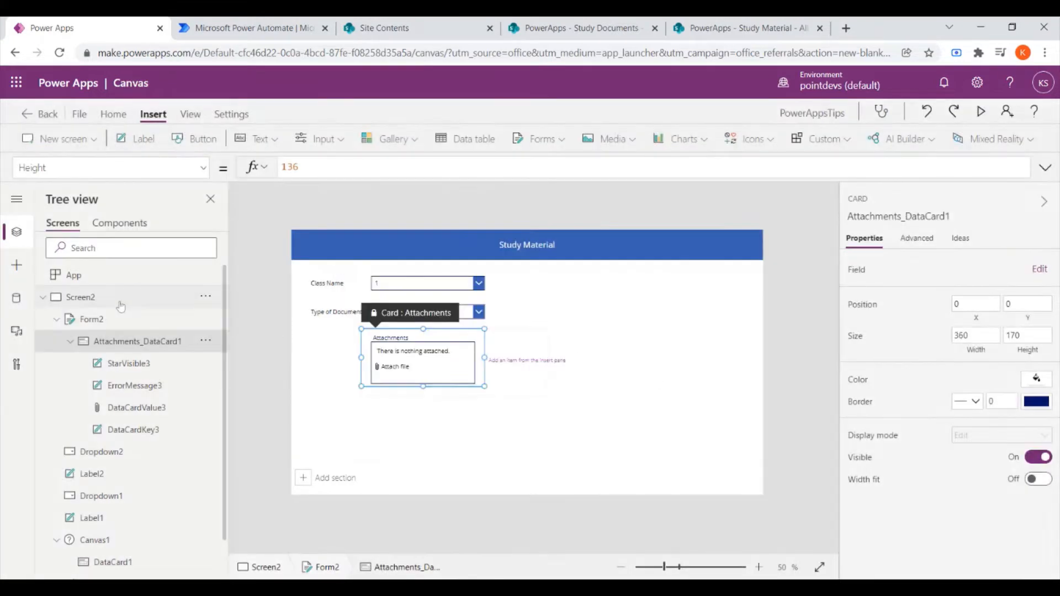
# - Add a button to Screen2, place it below the attachments box at about X 232, Y 546, and set its text to Submit
pyautogui.click(107, 299)
pyautogui.click(194, 139)
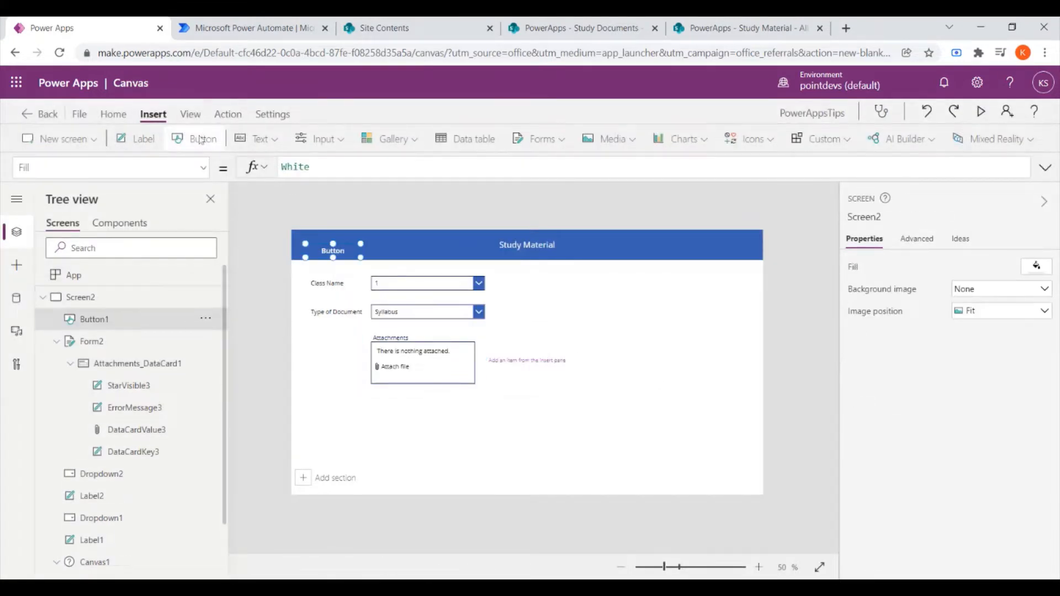
pyautogui.moveTo(333, 254); pyautogui.dragTo(399, 427)
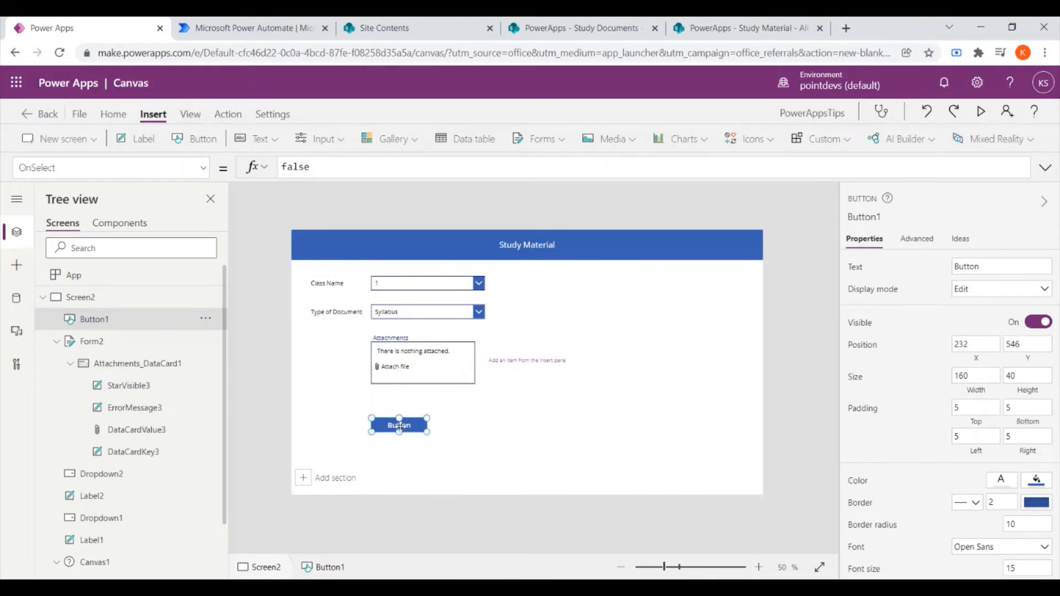
pyautogui.click(965, 263)
pyautogui.write('Submit')
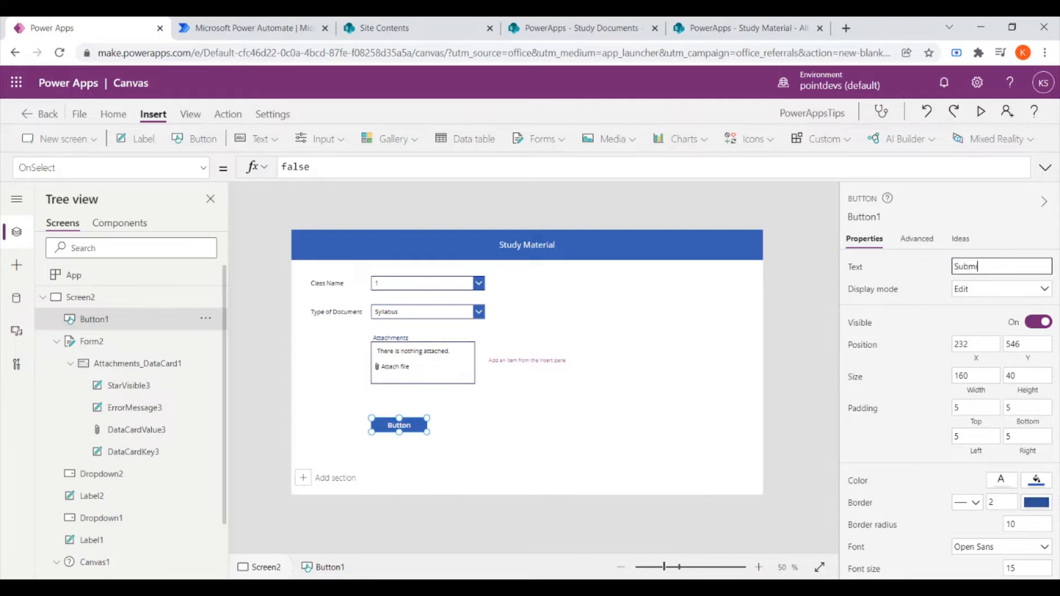
# - Delete the empty canvas section with its data card from the screen
pyautogui.click(687, 327)
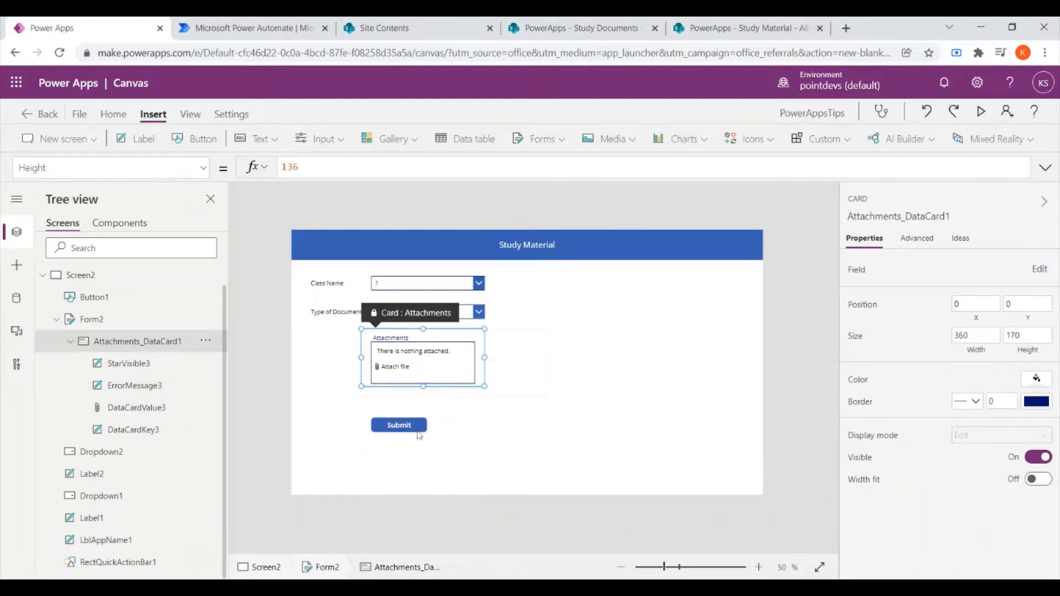
pyautogui.click(490, 418)
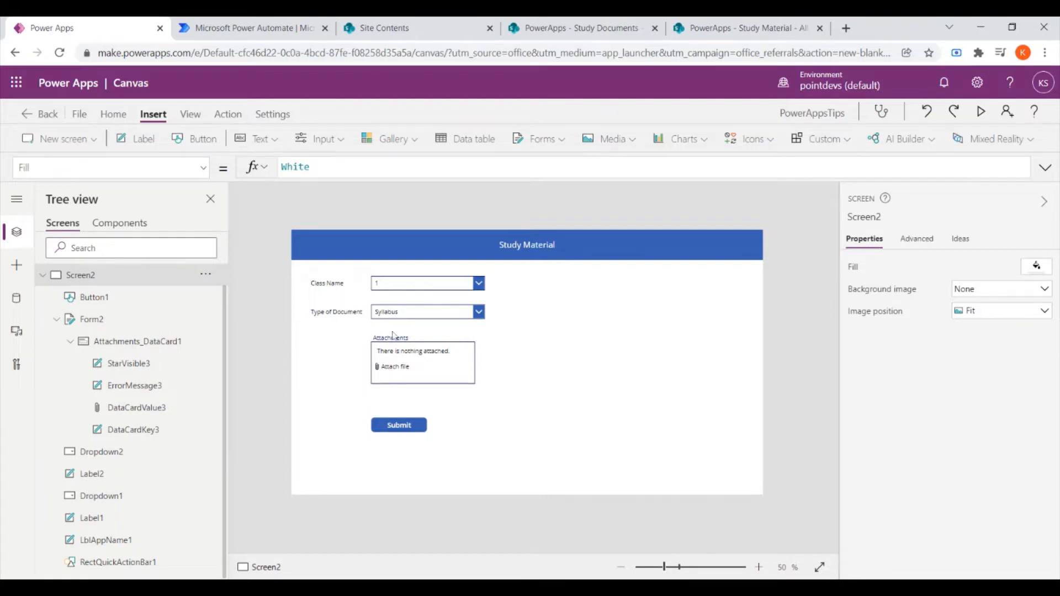
# - Replace the Submit button's OnSelect formula with a Patch call that takes 'Study Material' as its data source
pyautogui.click(397, 430)
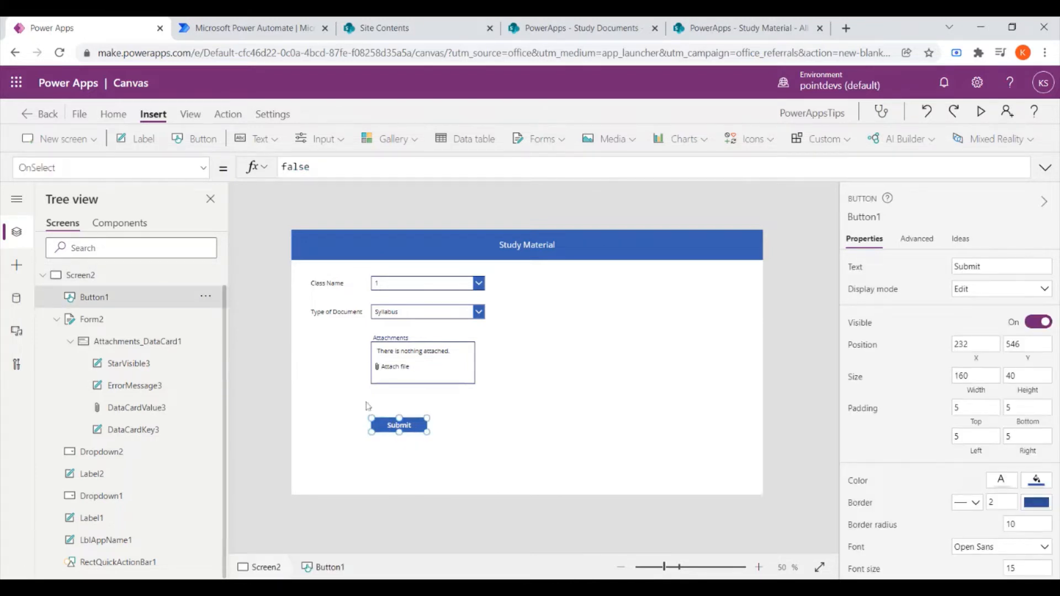
pyautogui.doubleClick(296, 166)
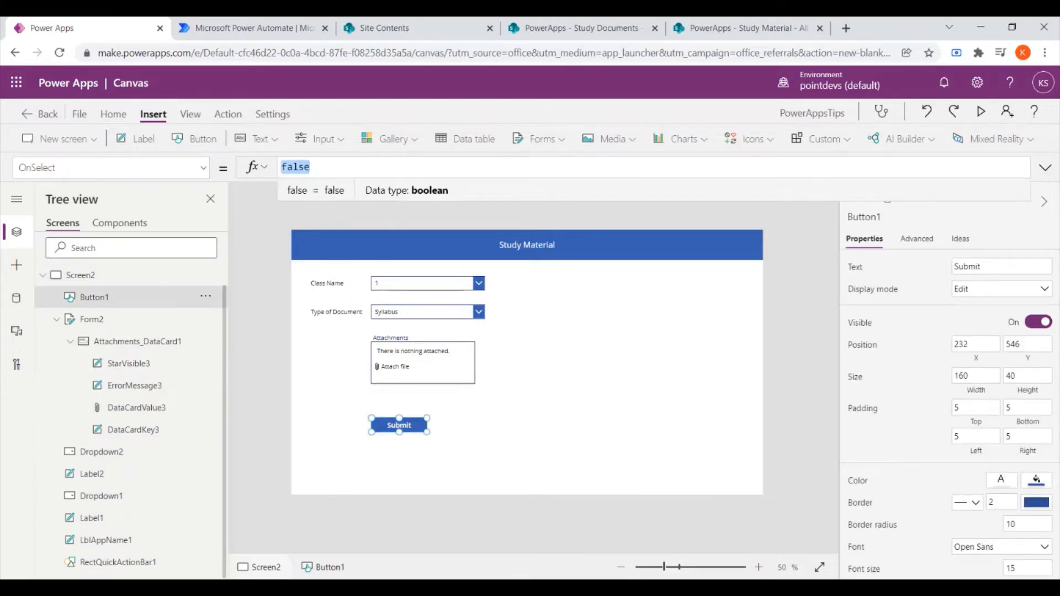
pyautogui.write('Pat')
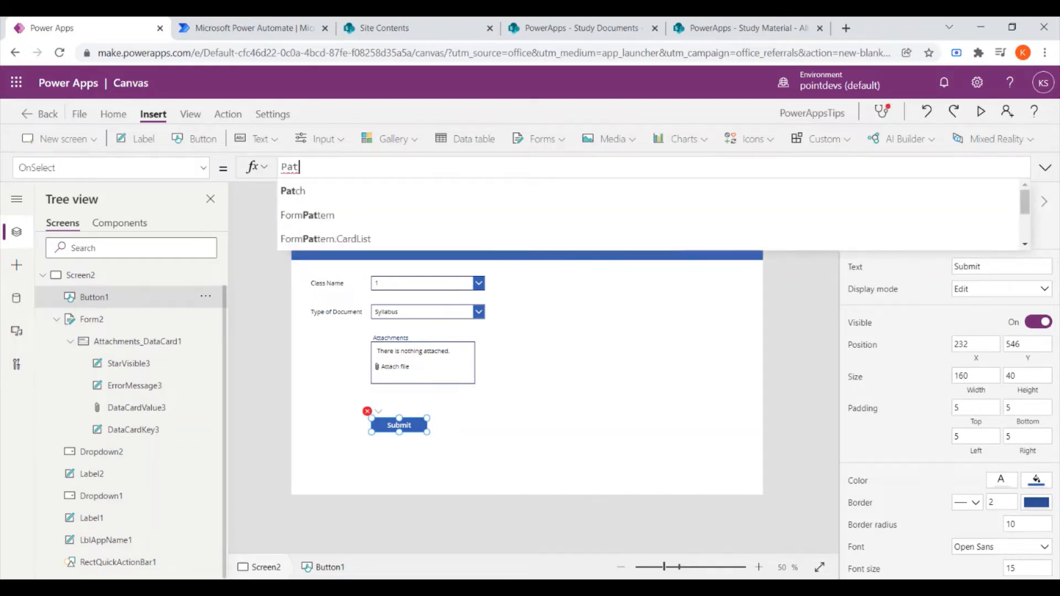
pyautogui.write('ch(')
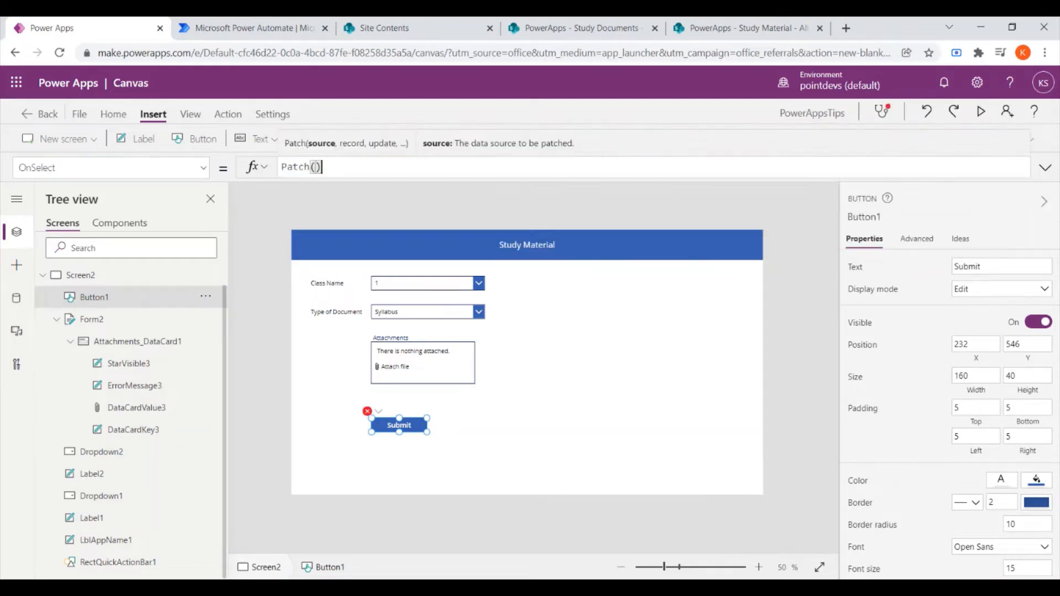
pyautogui.click(315, 167)
pyautogui.write('Study')
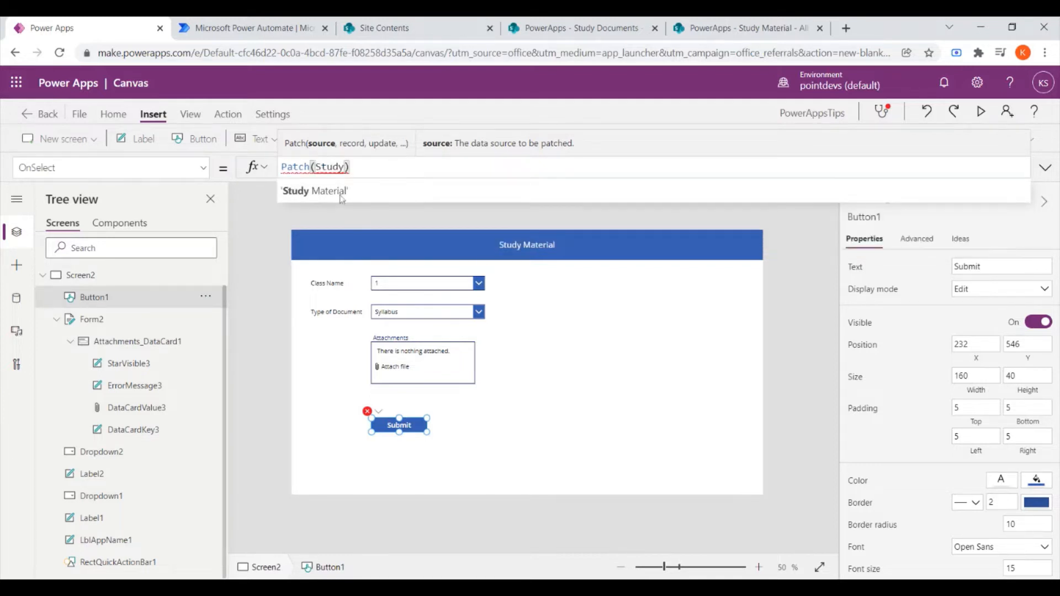
pyautogui.click(340, 192)
pyautogui.write(',')
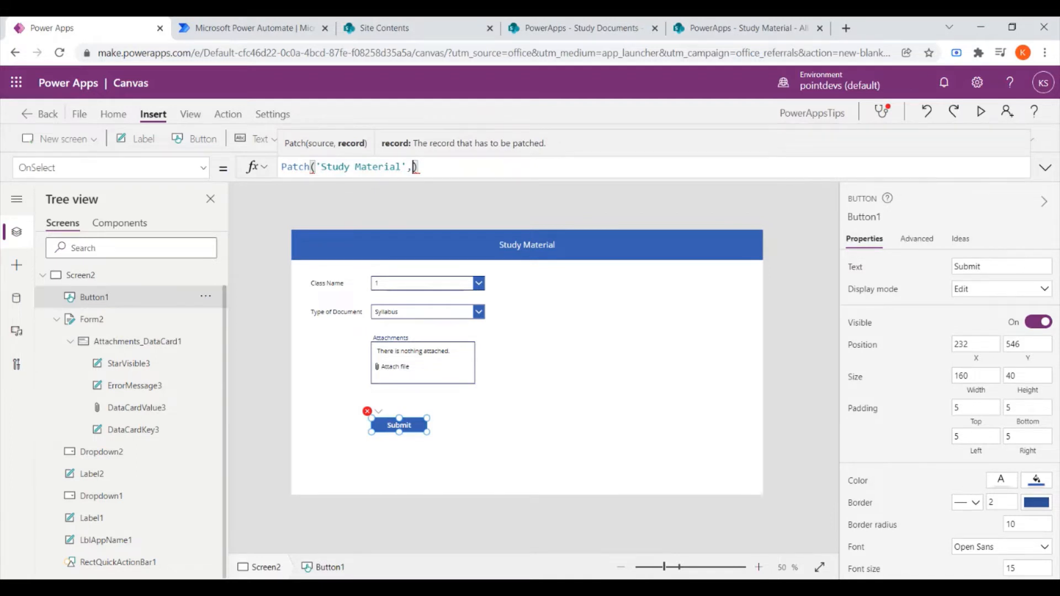
# - Add Defaults('Study Material') as the record argument of the Patch formula
pyautogui.write('Defaul')
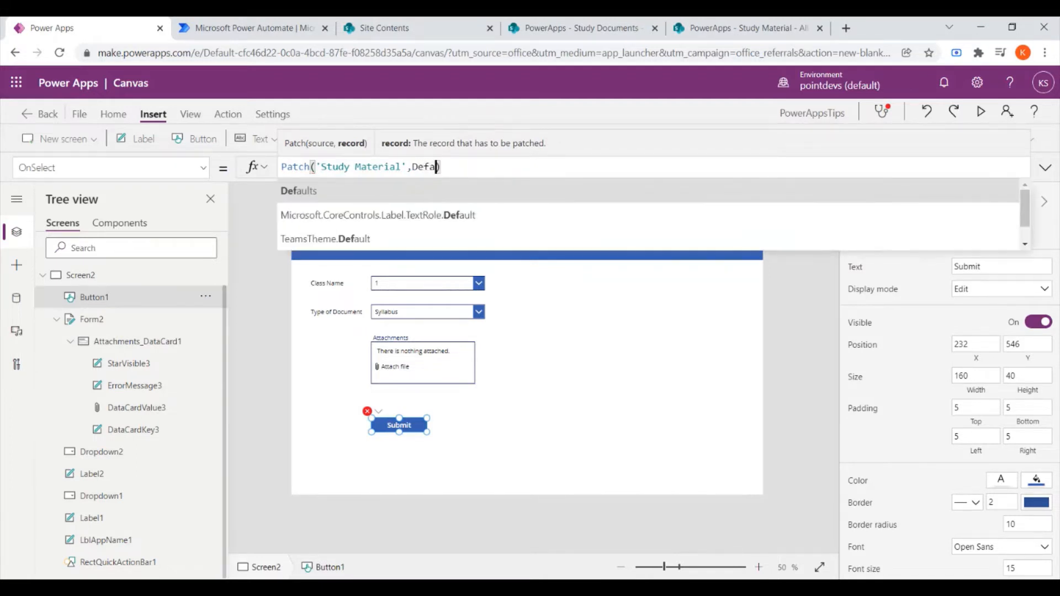
pyautogui.hotkey('shift', 'Return')
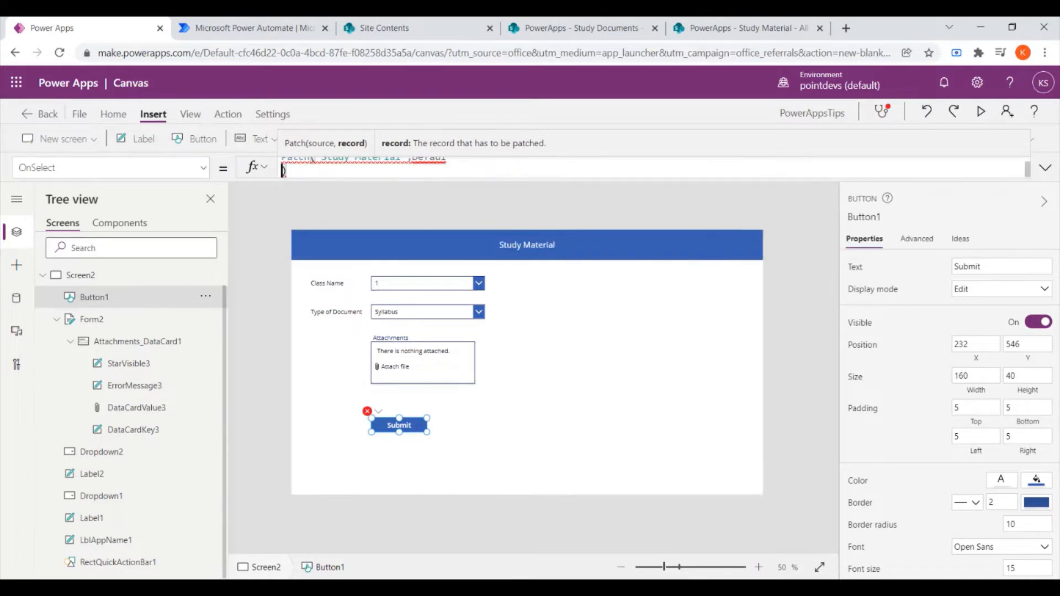
pyautogui.press('BackSpace')
pyautogui.write('t(')
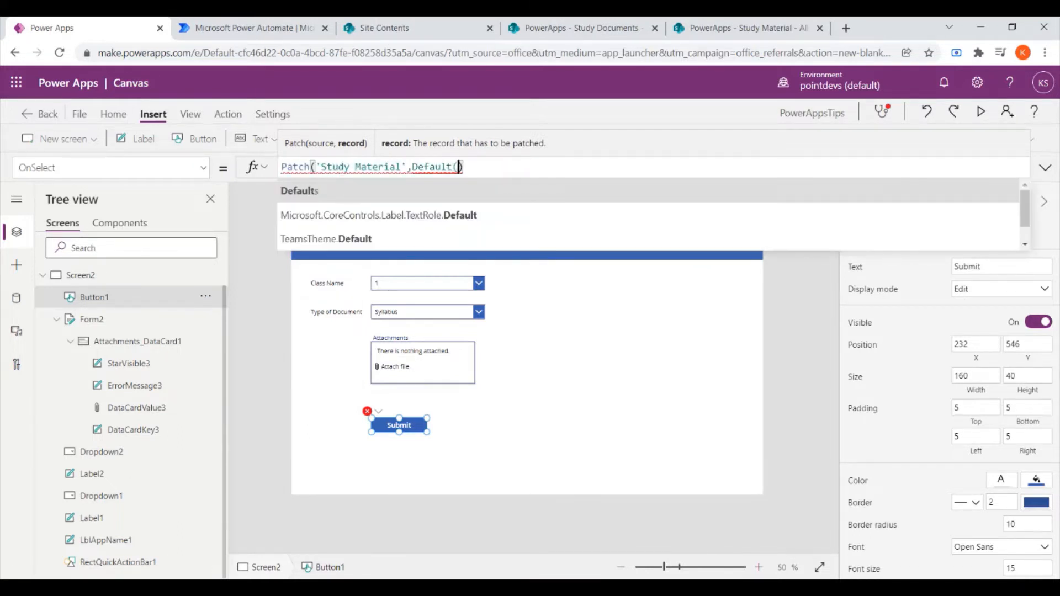
pyautogui.press('Tab')
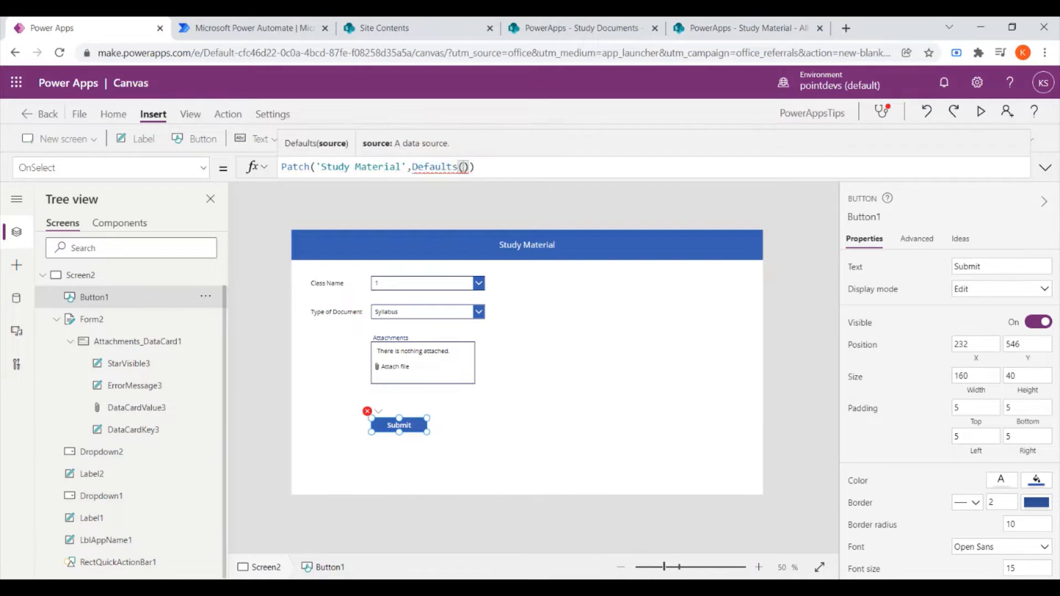
pyautogui.write('Study')
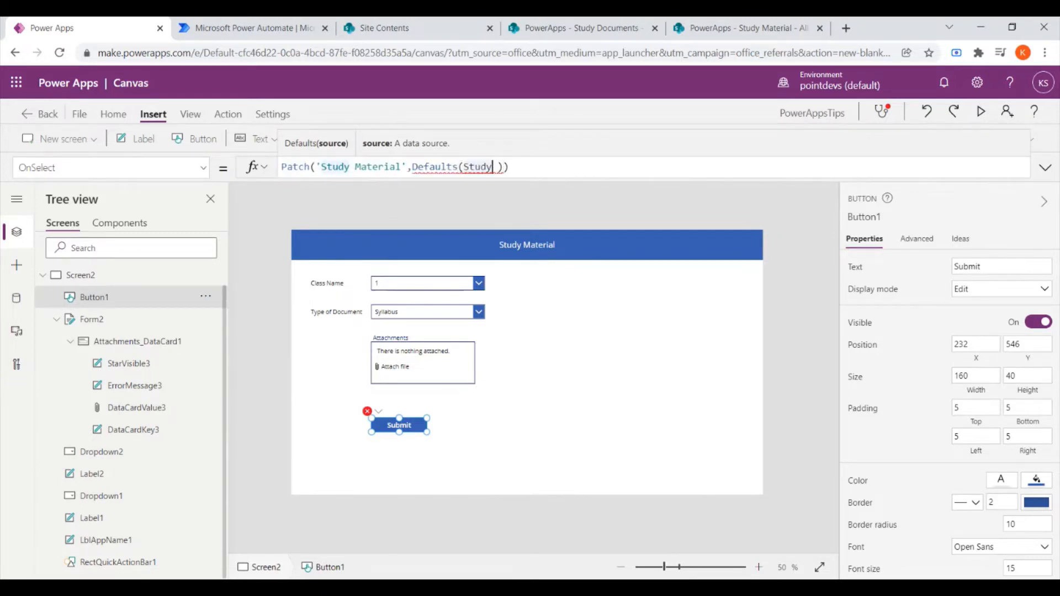
pyautogui.press('BackSpace')
pyautogui.write('y')
pyautogui.hotkey('shift', 'Return')
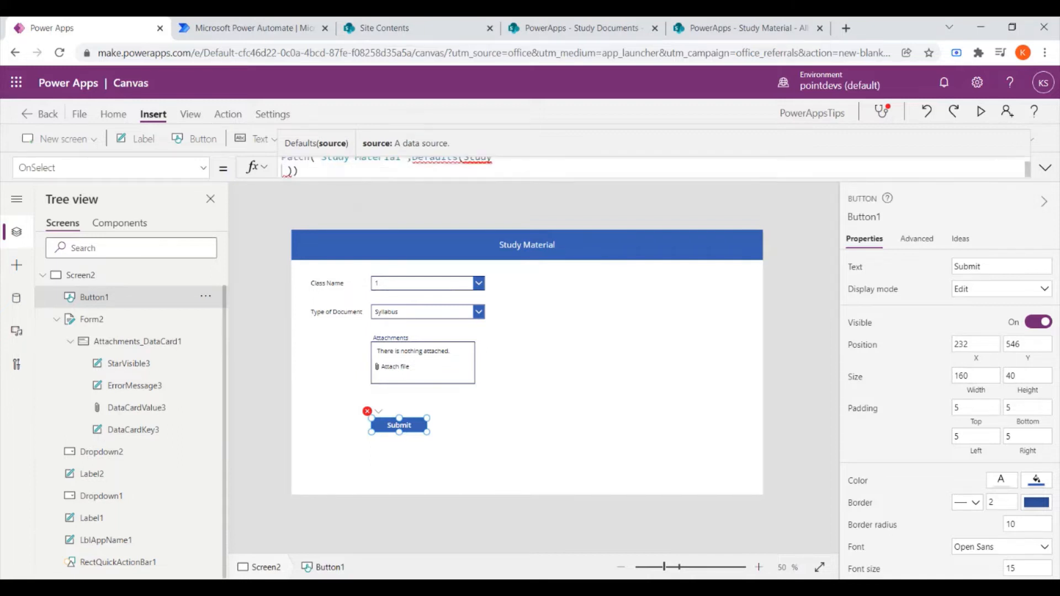
pyautogui.press('BackSpace')
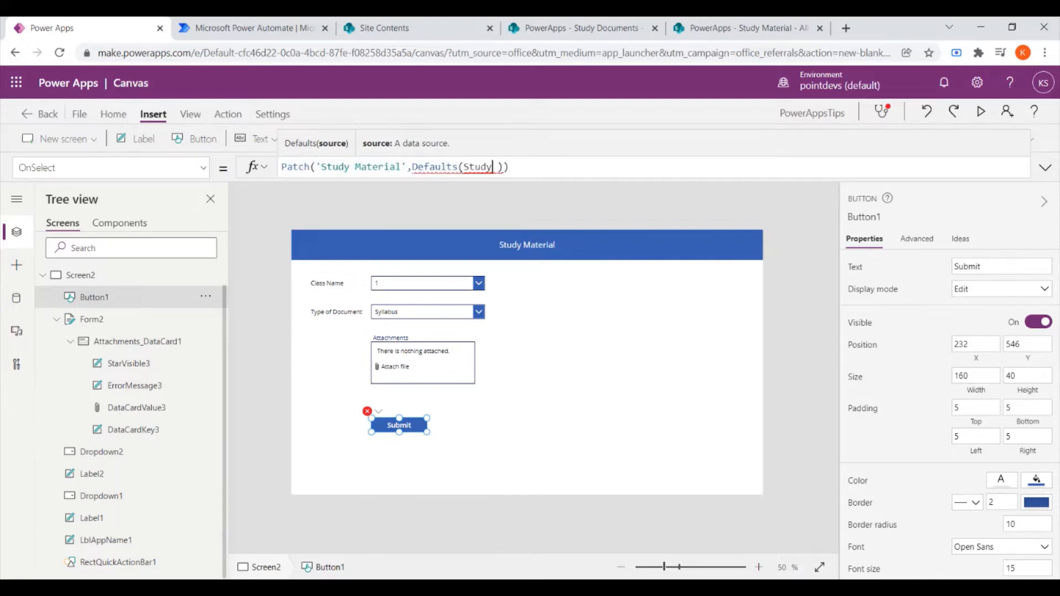
pyautogui.click(341, 193)
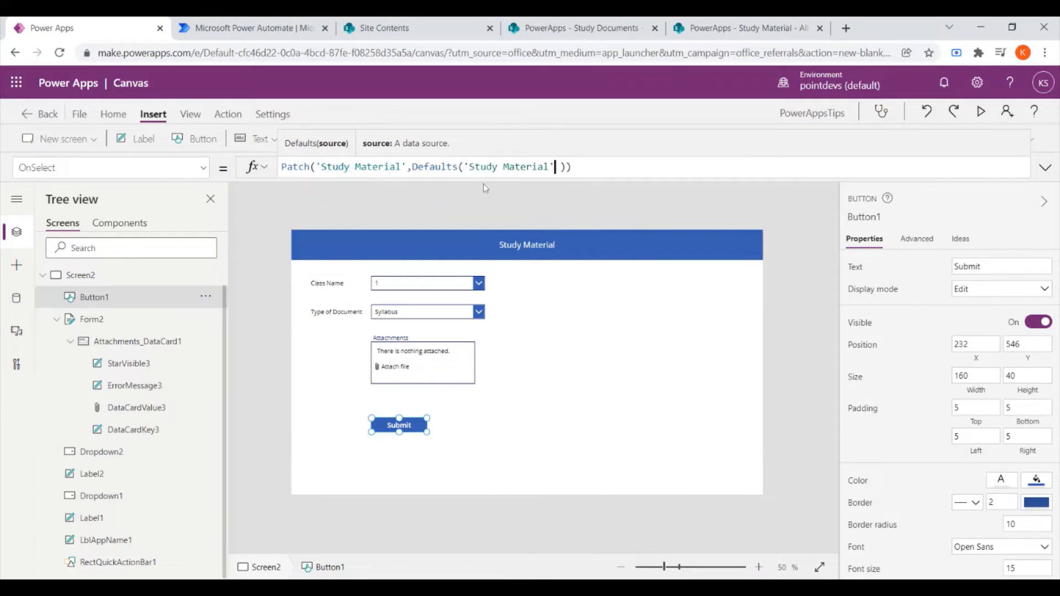
# - Add an update record holding the Title column as the next argument of the Patch formula
pyautogui.press('Delete')
pyautogui.write(',{')
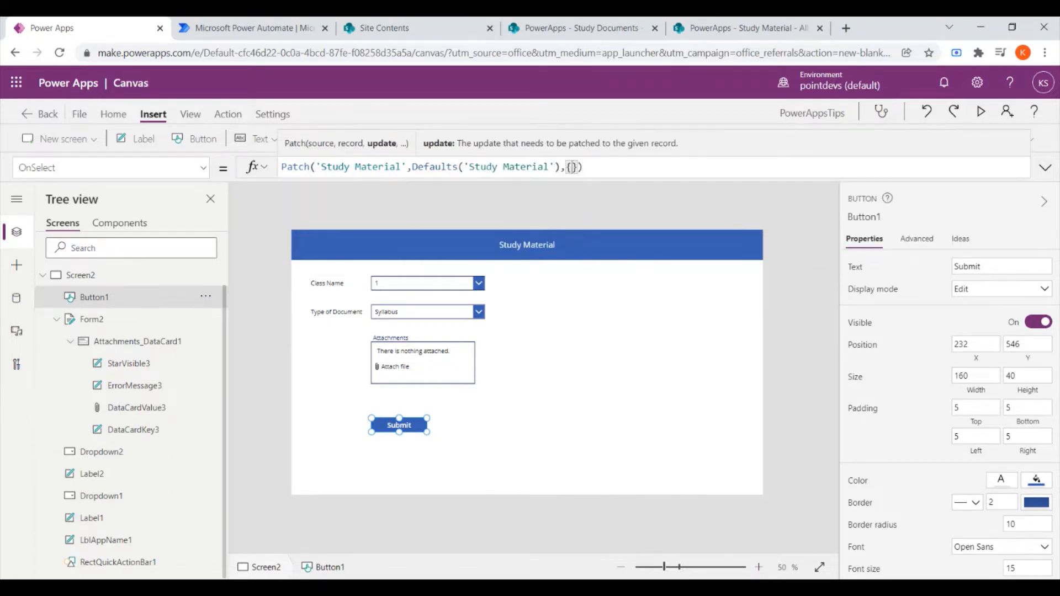
pyautogui.write('Titi')
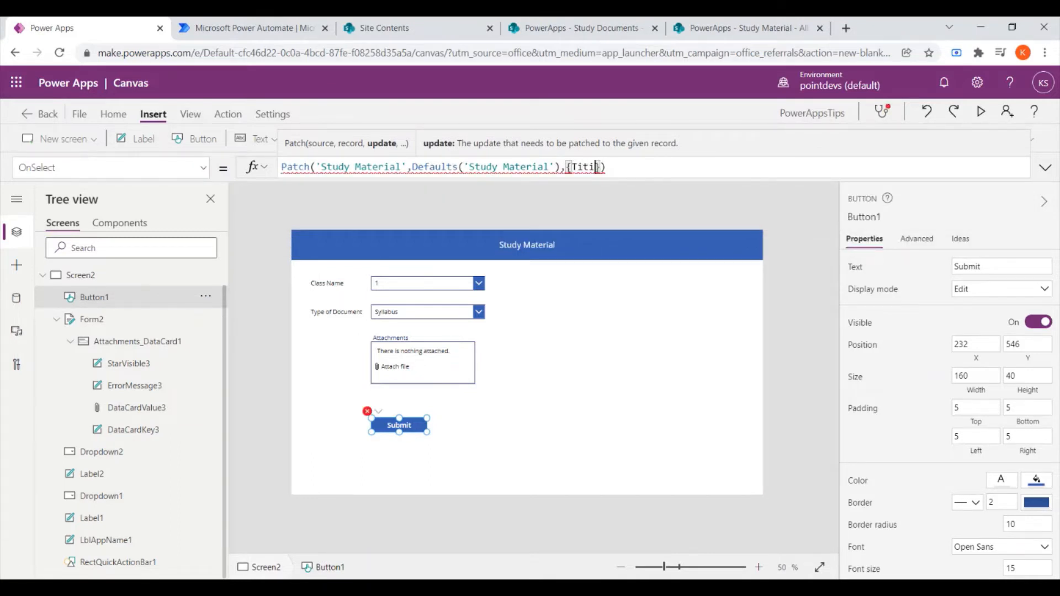
pyautogui.press('BackSpace')
pyautogui.write('le')
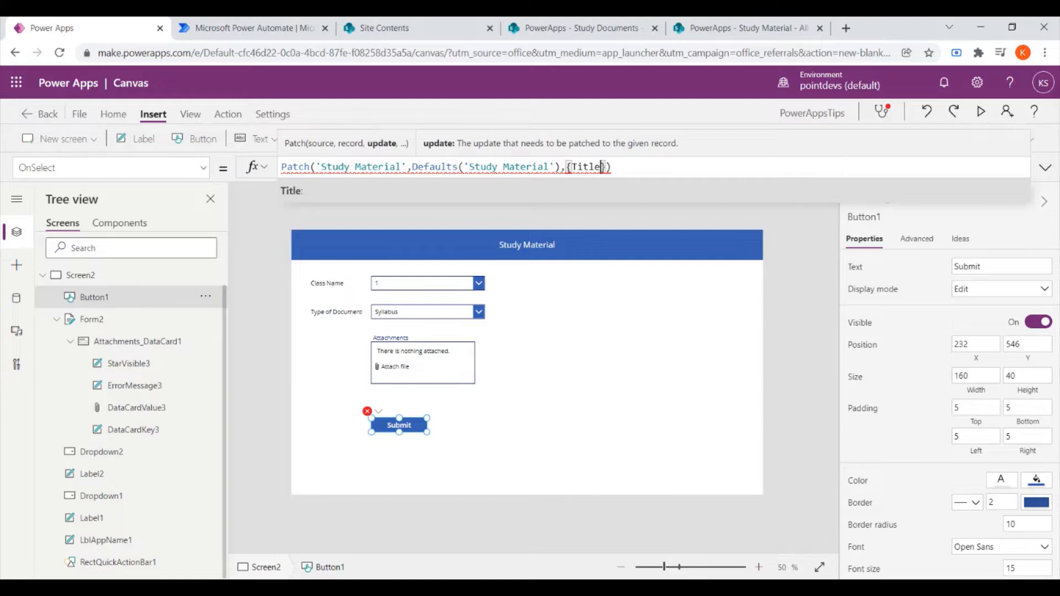
pyautogui.write(':')
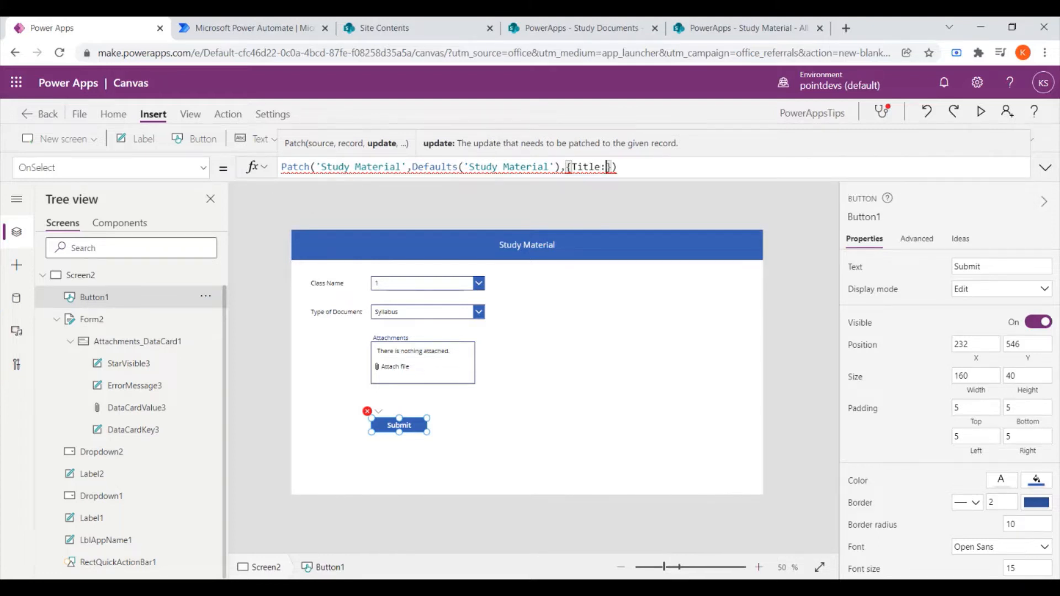
# - Assign Dropdown1.Selected.Value to the Title column in the Patch update record
pyautogui.write('Dropd')
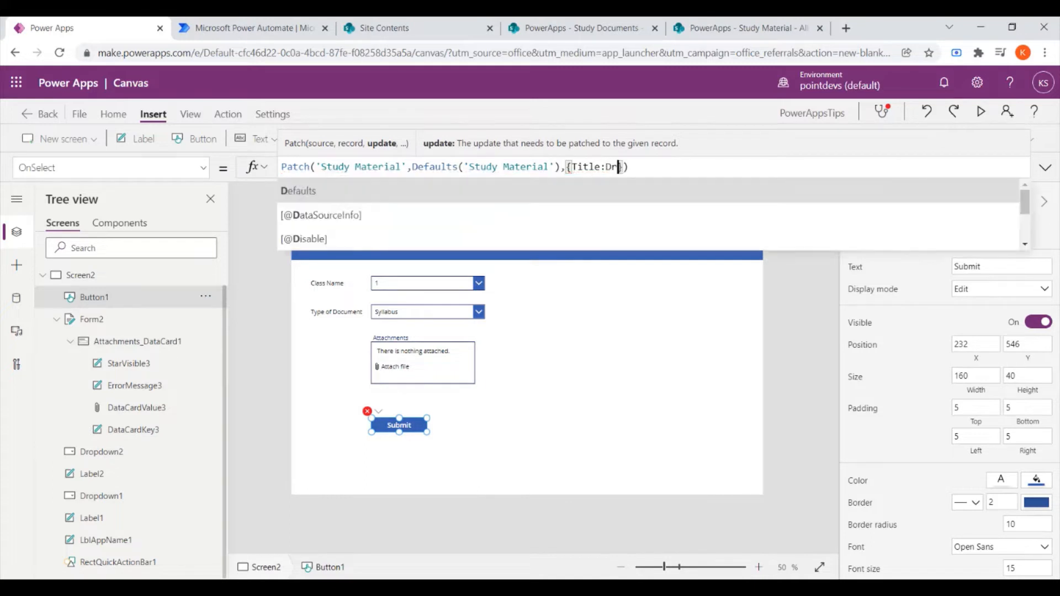
pyautogui.write('own')
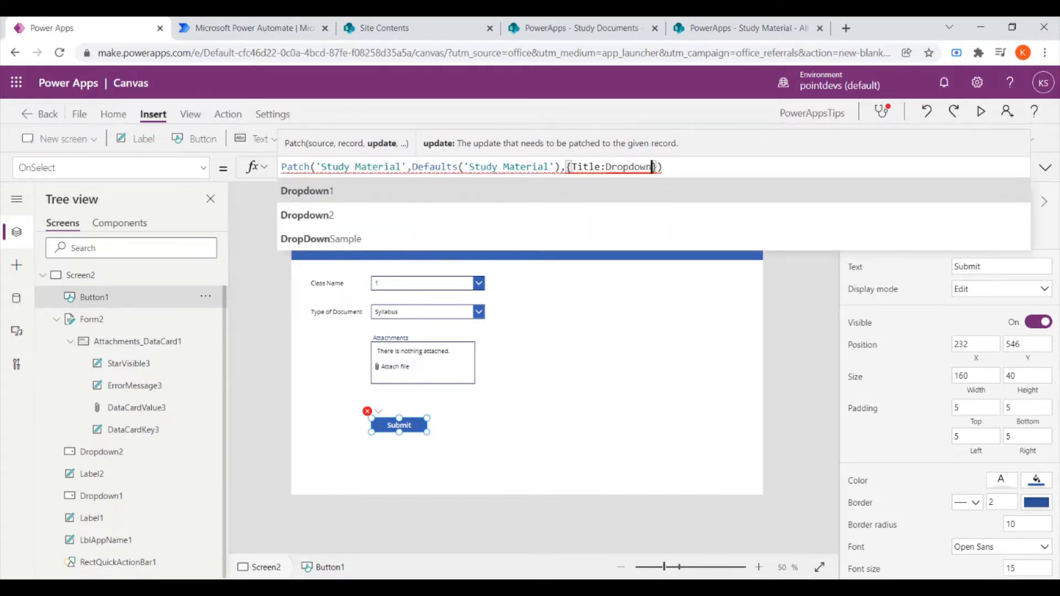
pyautogui.click(388, 202)
pyautogui.write('.S')
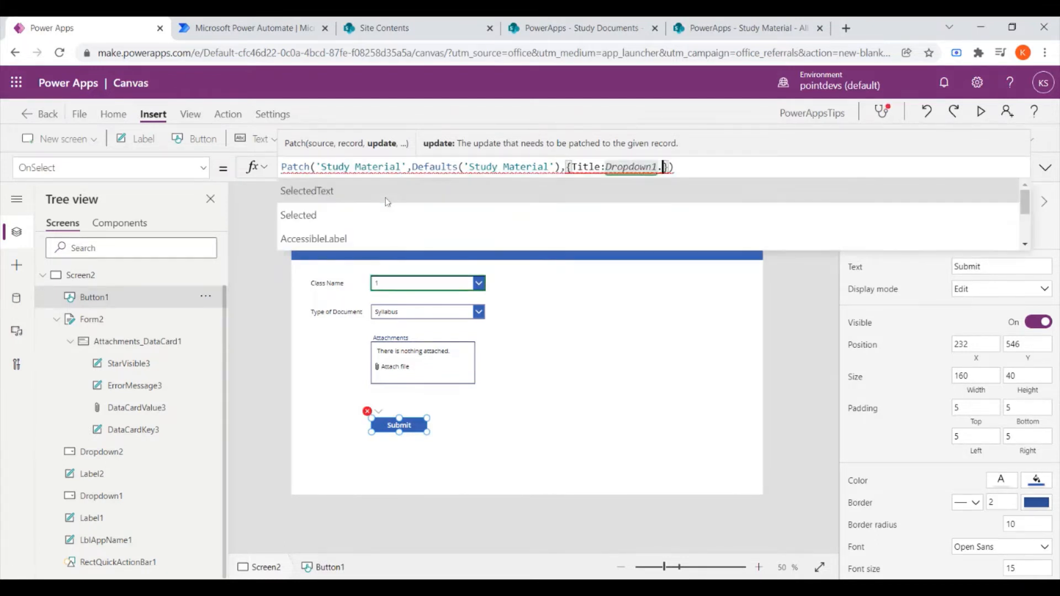
pyautogui.write('ele')
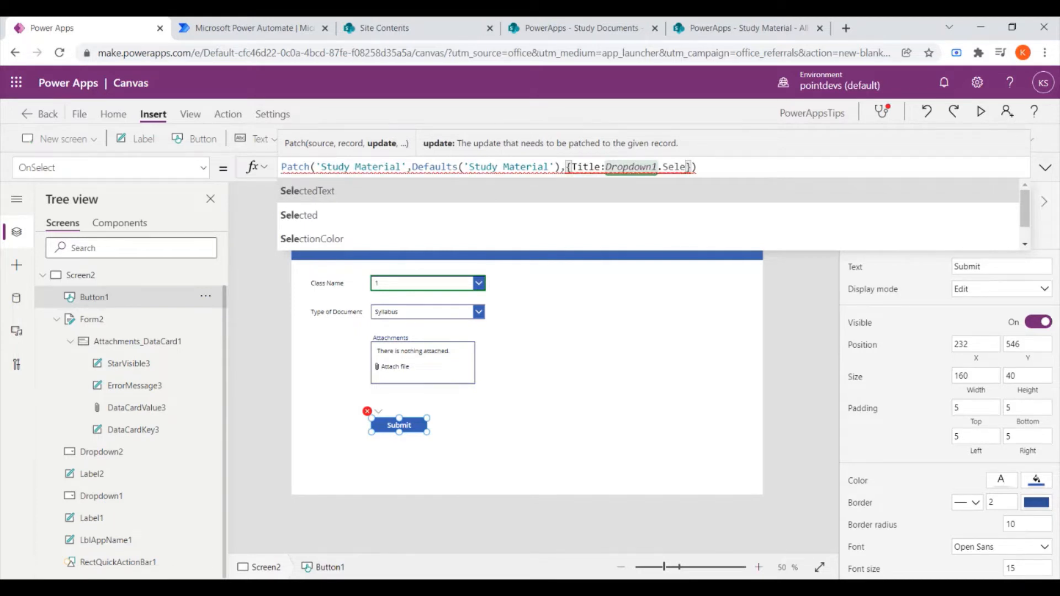
pyautogui.click(374, 215)
pyautogui.write('.')
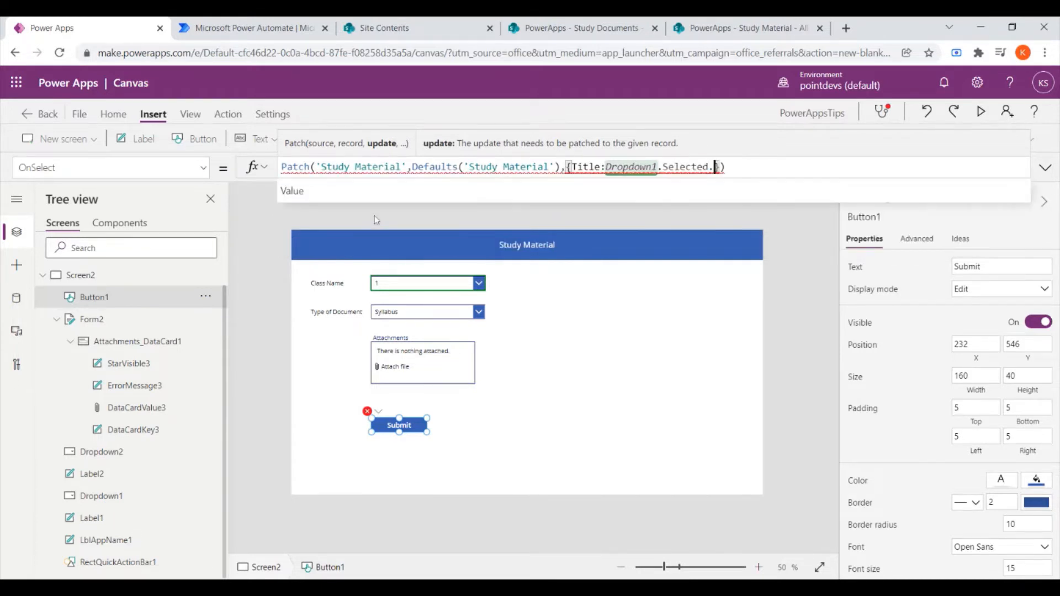
pyautogui.press('Return')
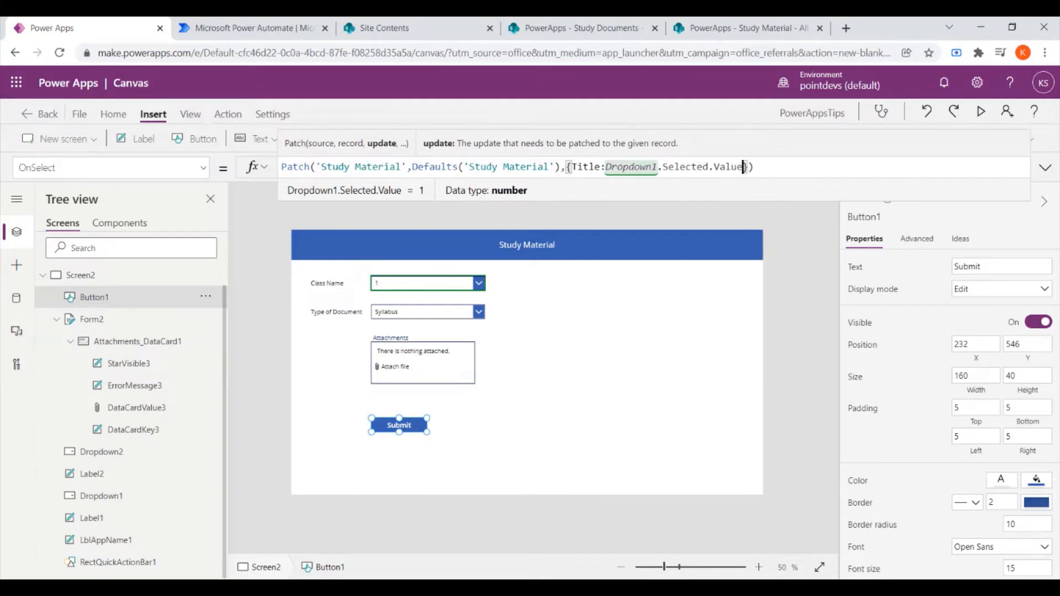
pyautogui.click(606, 167)
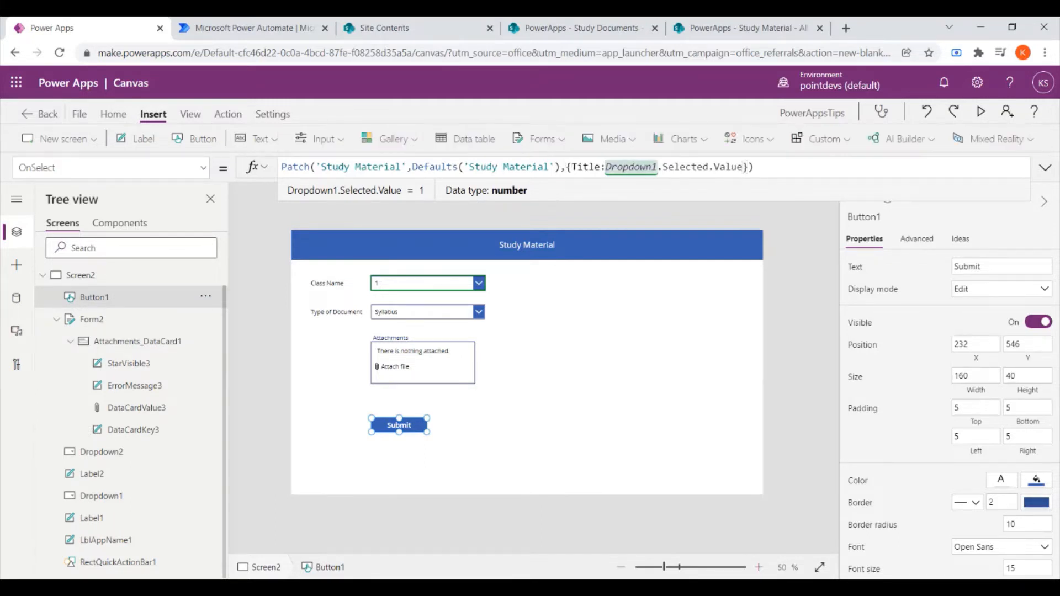
pyautogui.write('Stri')
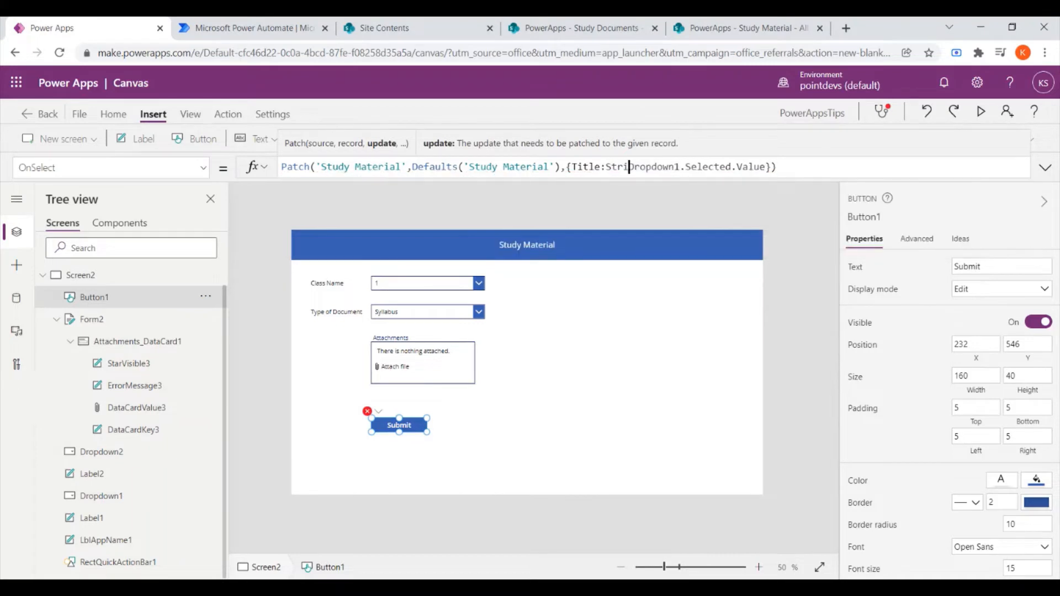
pyautogui.press('BackSpace')
pyautogui.press('BackSpace')
pyautogui.press('BackSpace')
pyautogui.press('BackSpace')
# - Wrap Dropdown1.Selected.Value in a Text() function so that Title receives a text value
pyautogui.write('T')
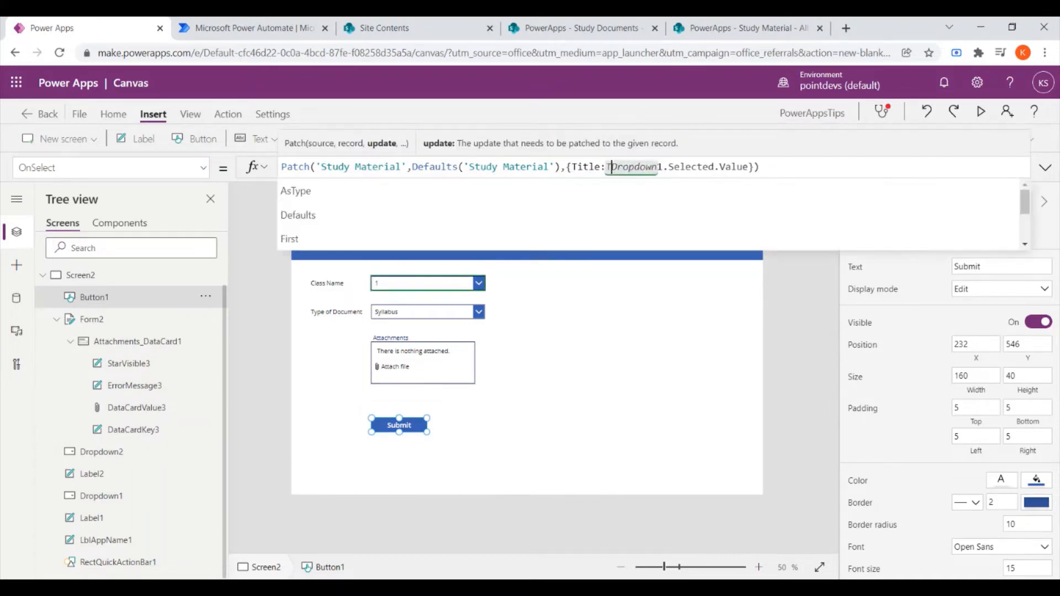
pyautogui.write('ext(')
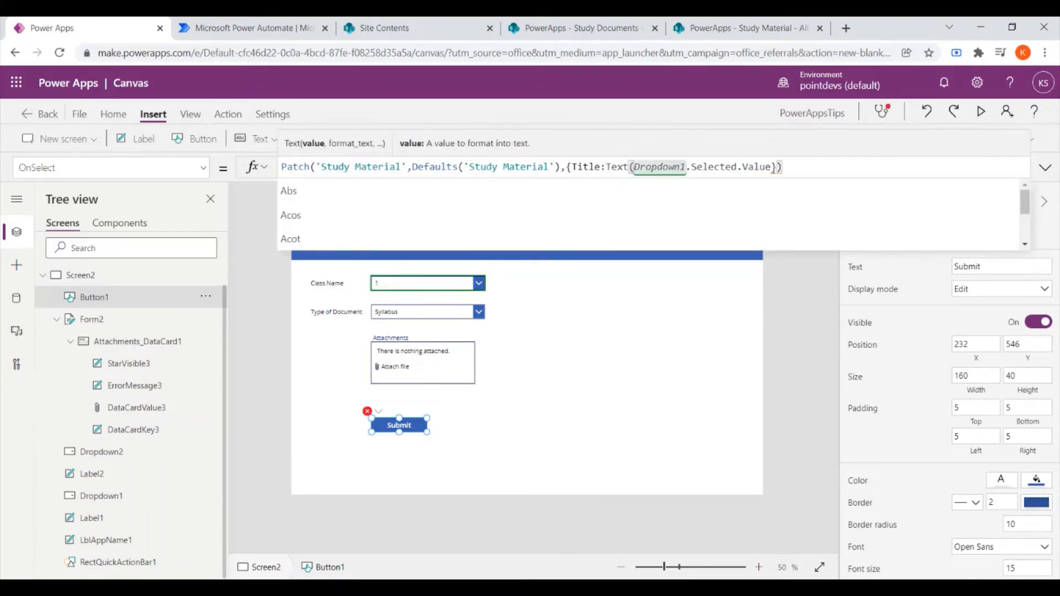
pyautogui.click(773, 168)
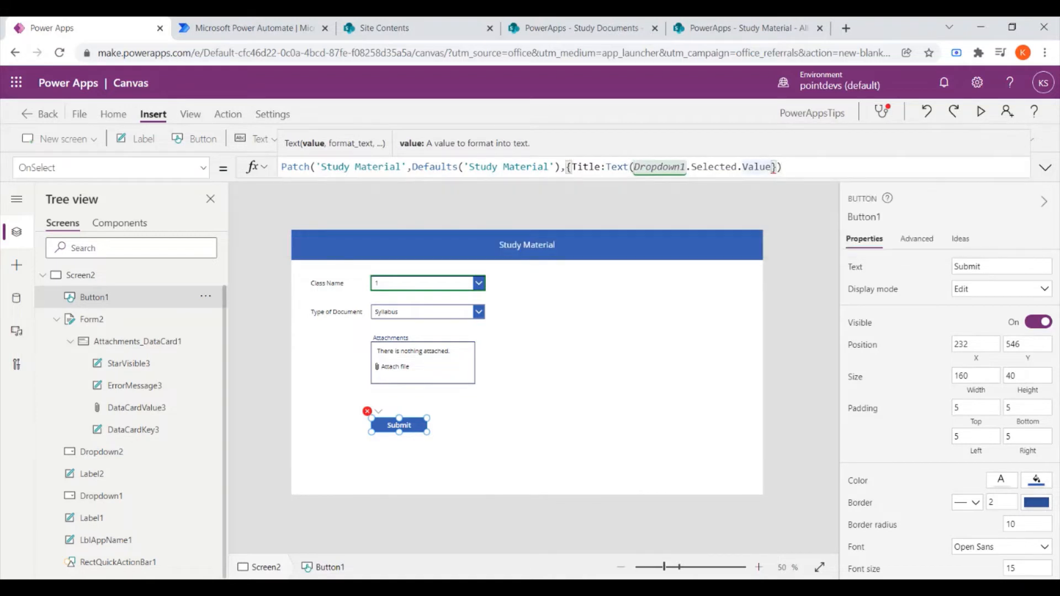
pyautogui.write(')')
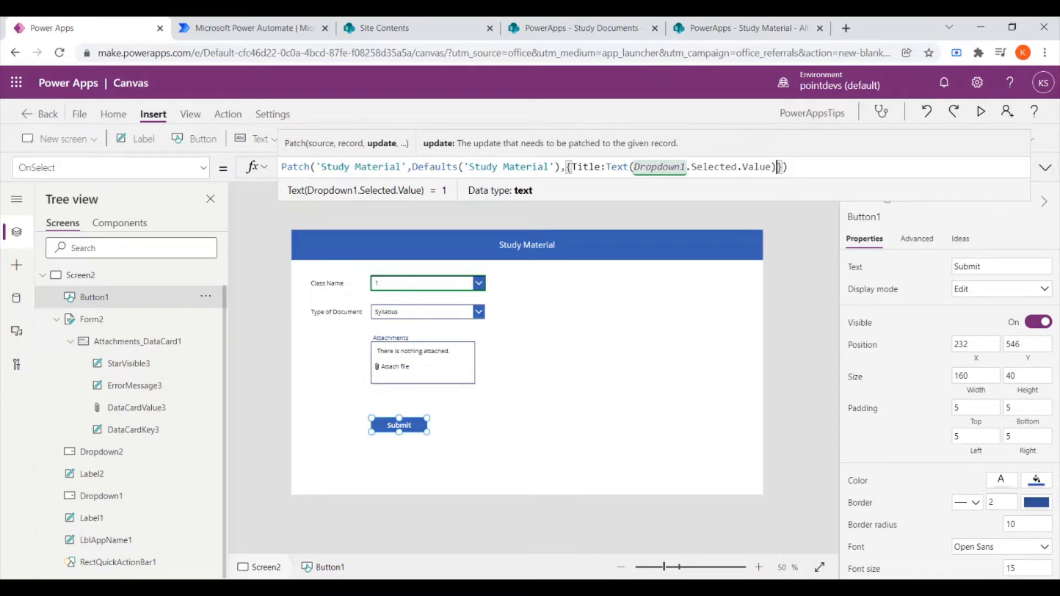
# - Add Form2.Updates as a further update argument of the Patch formula, following the Title record
pyautogui.press('Right')
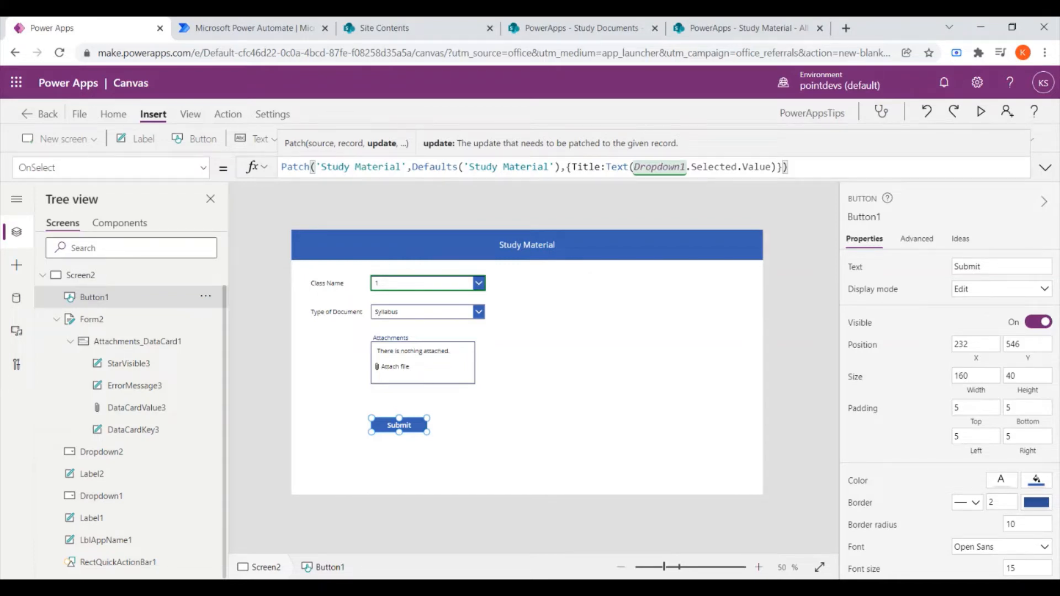
pyautogui.write(',')
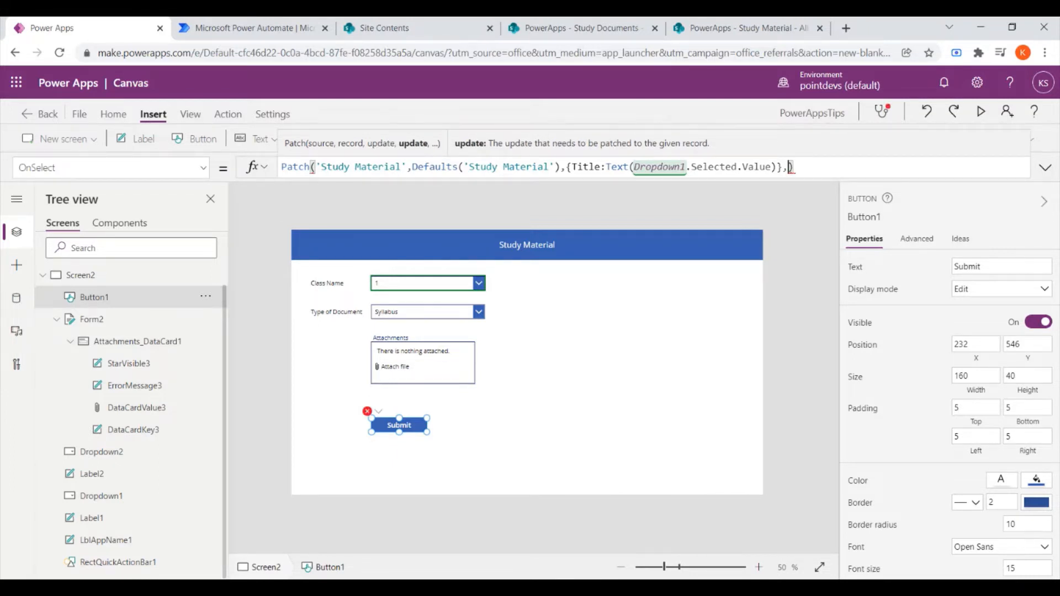
pyautogui.moveTo(567, 167); pyautogui.dragTo(782, 167)
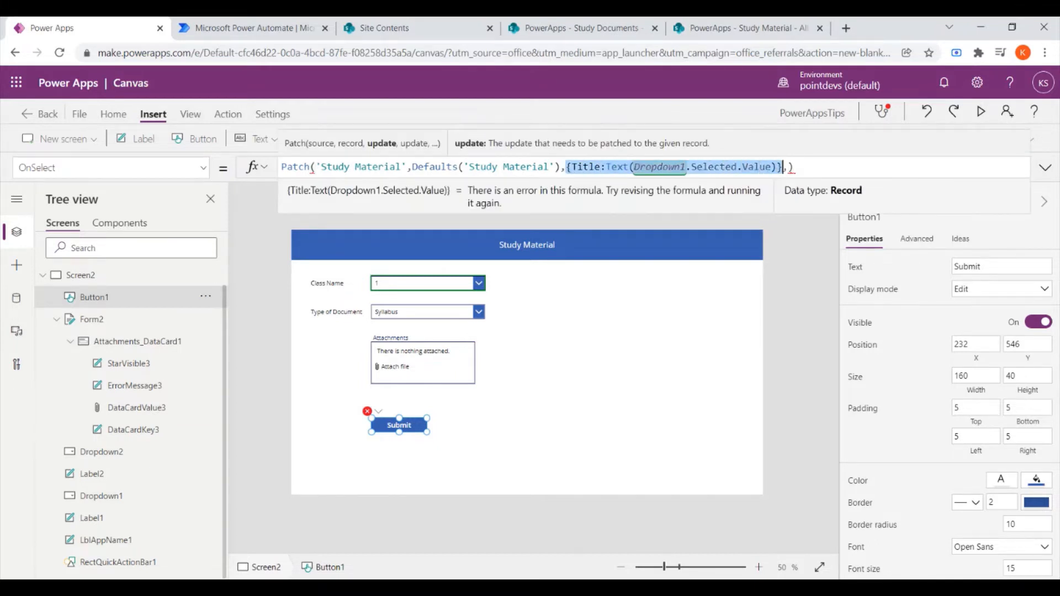
pyautogui.click(785, 166)
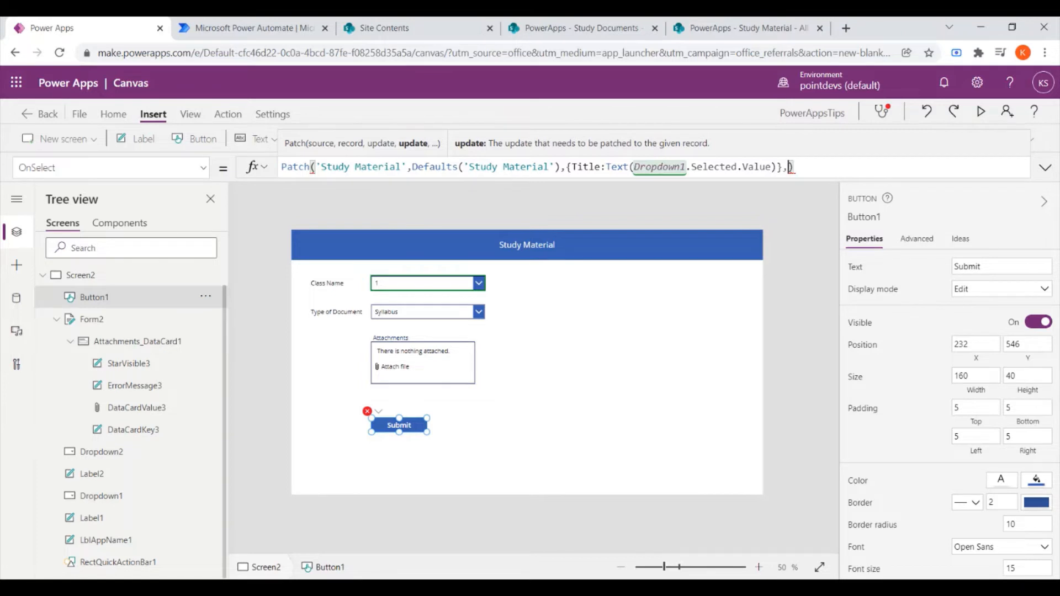
pyautogui.moveTo(565, 166); pyautogui.dragTo(783, 167)
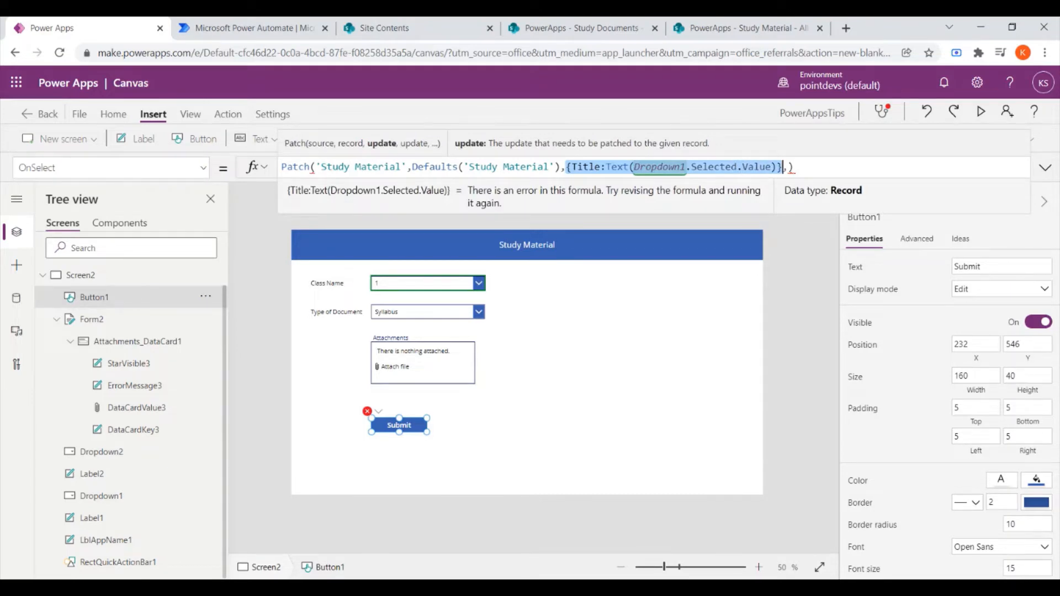
pyautogui.click(788, 167)
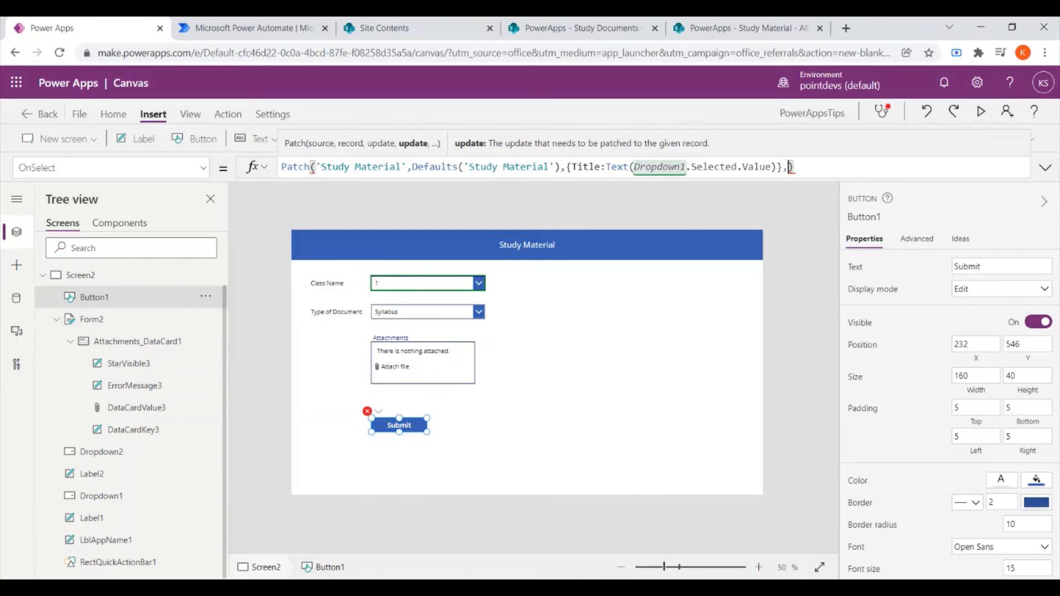
pyautogui.write('For')
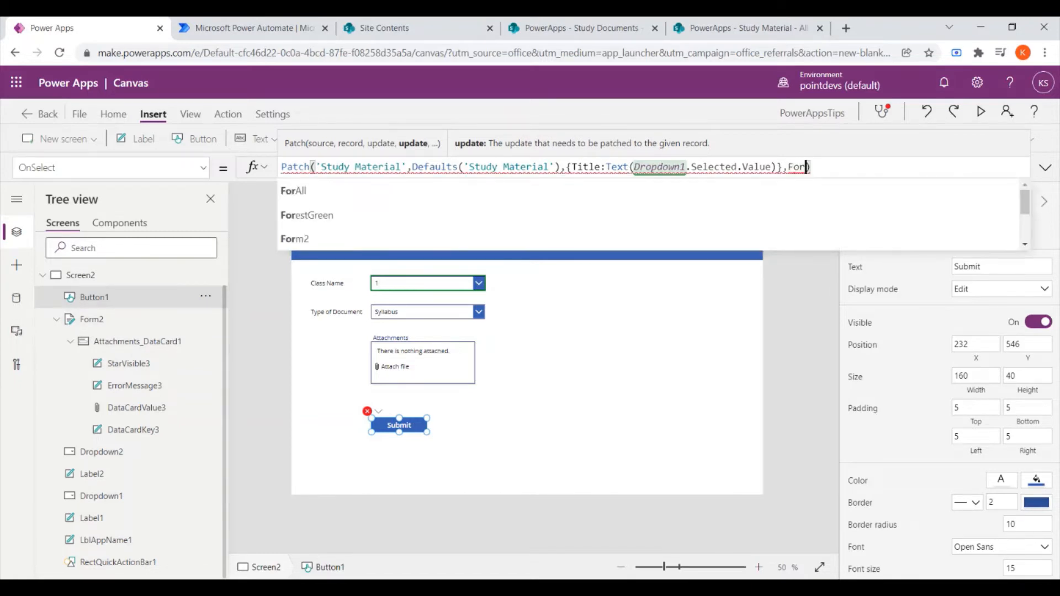
pyautogui.write('m2')
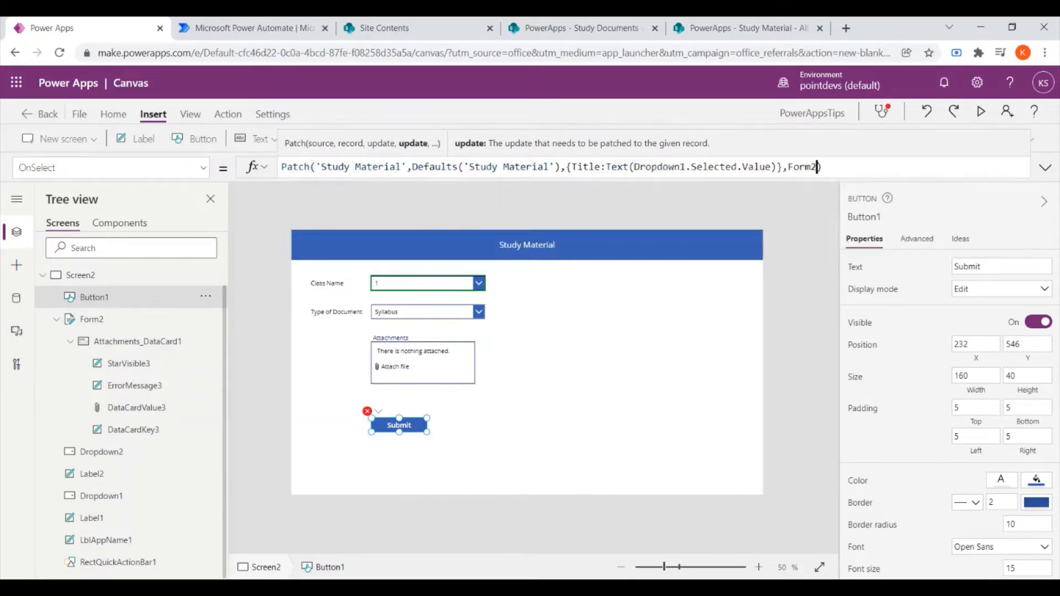
pyautogui.write('.U')
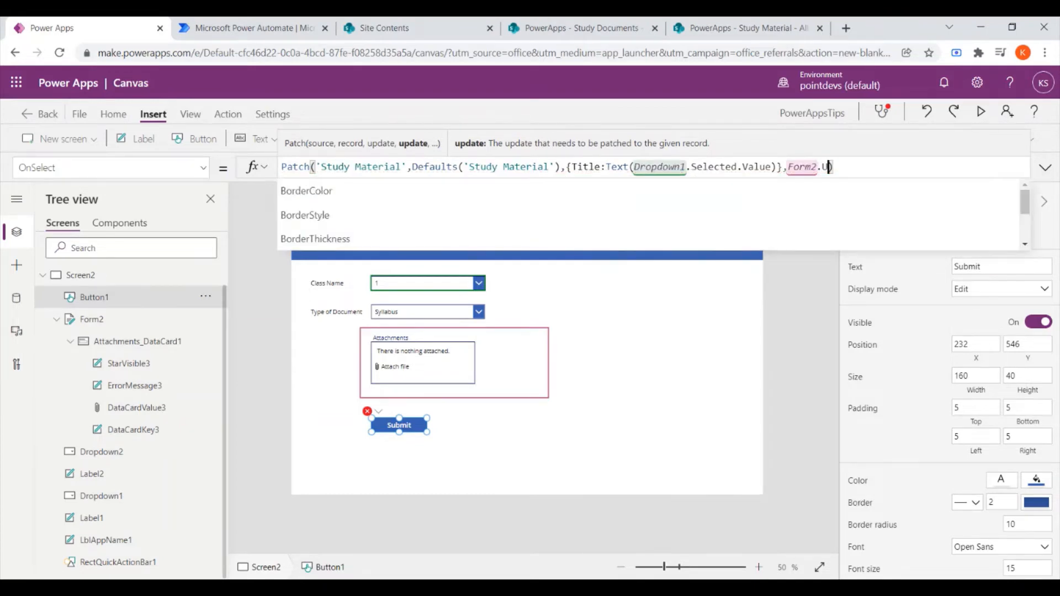
pyautogui.write('pdat')
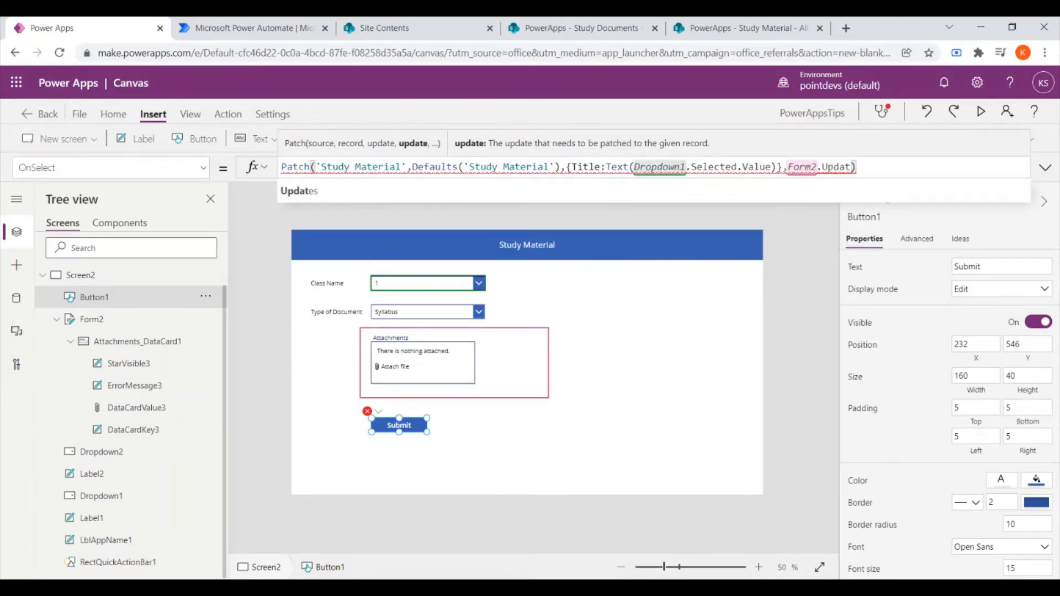
pyautogui.write('es')
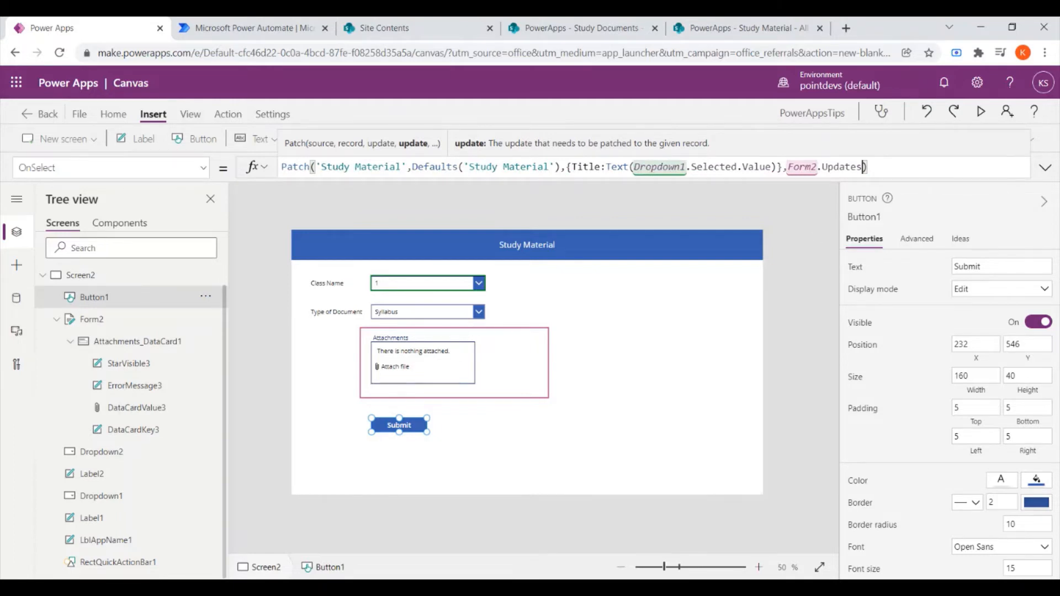
pyautogui.click(420, 380)
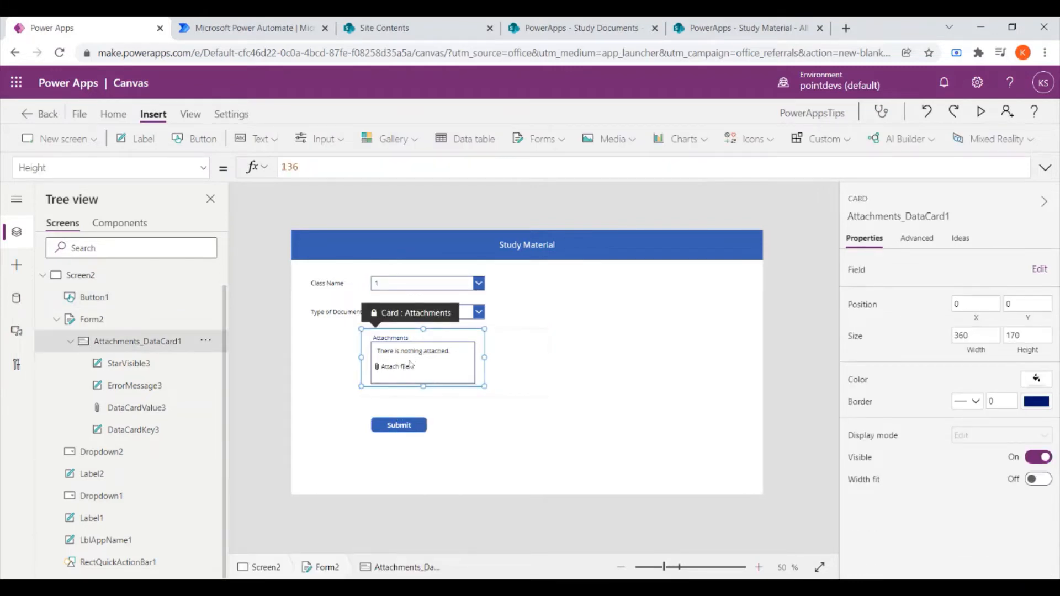
pyautogui.click(411, 427)
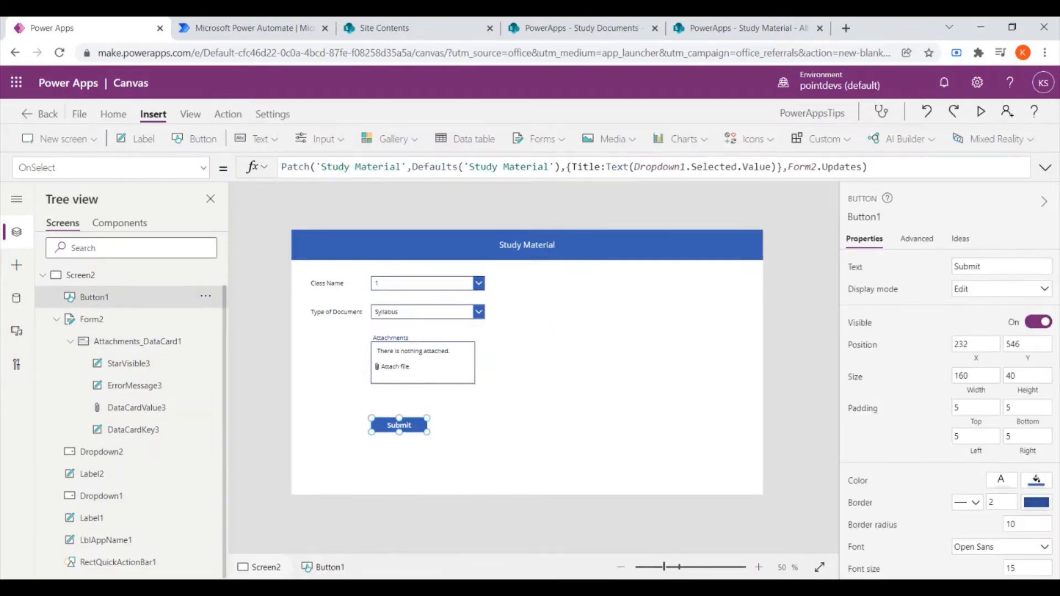
pyautogui.click(571, 166)
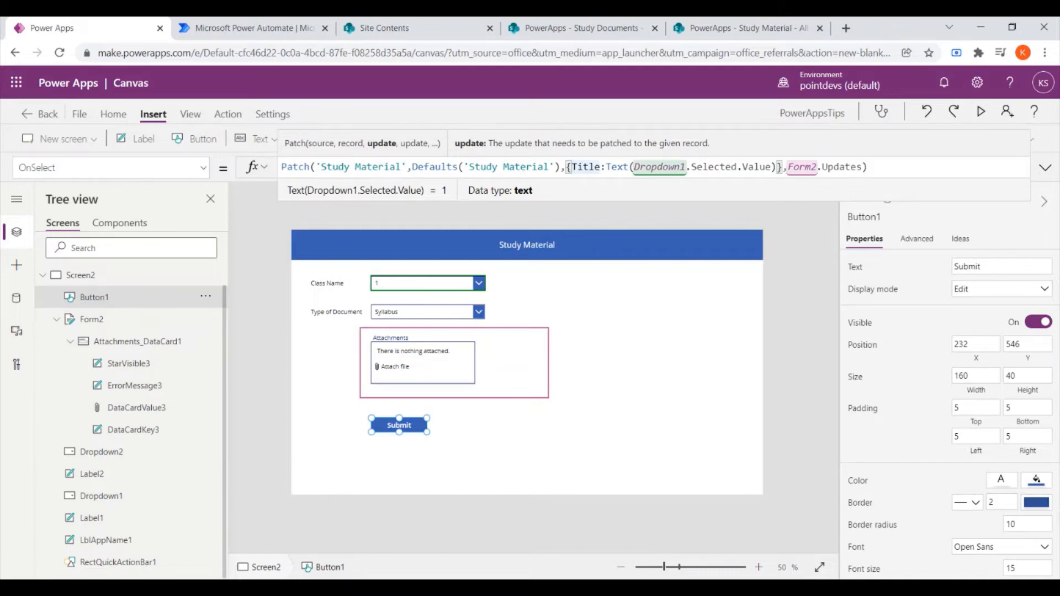
pyautogui.click(282, 166)
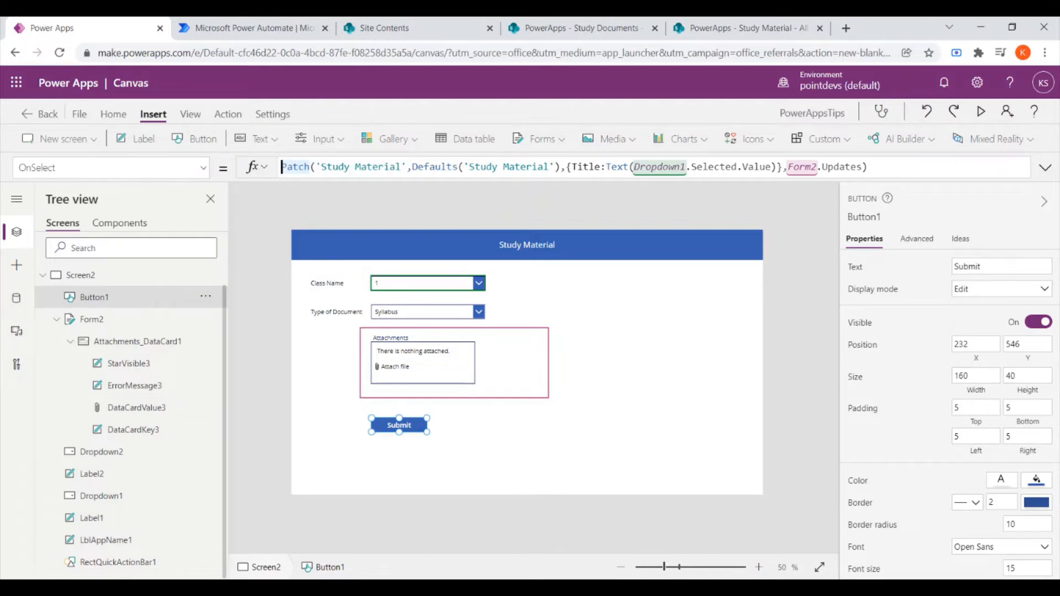
pyautogui.write('Cl')
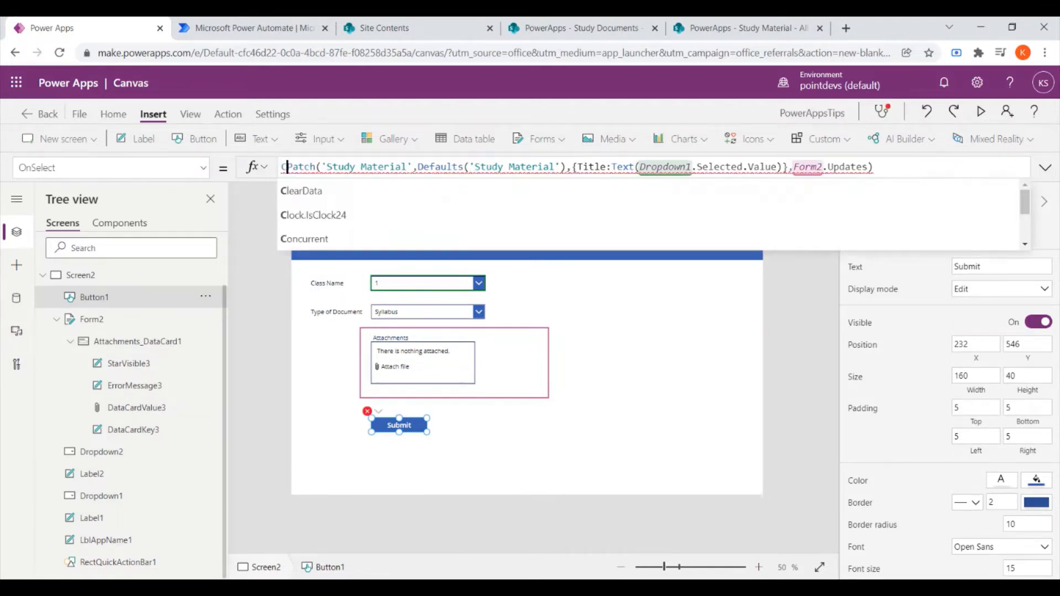
pyautogui.write('ear')
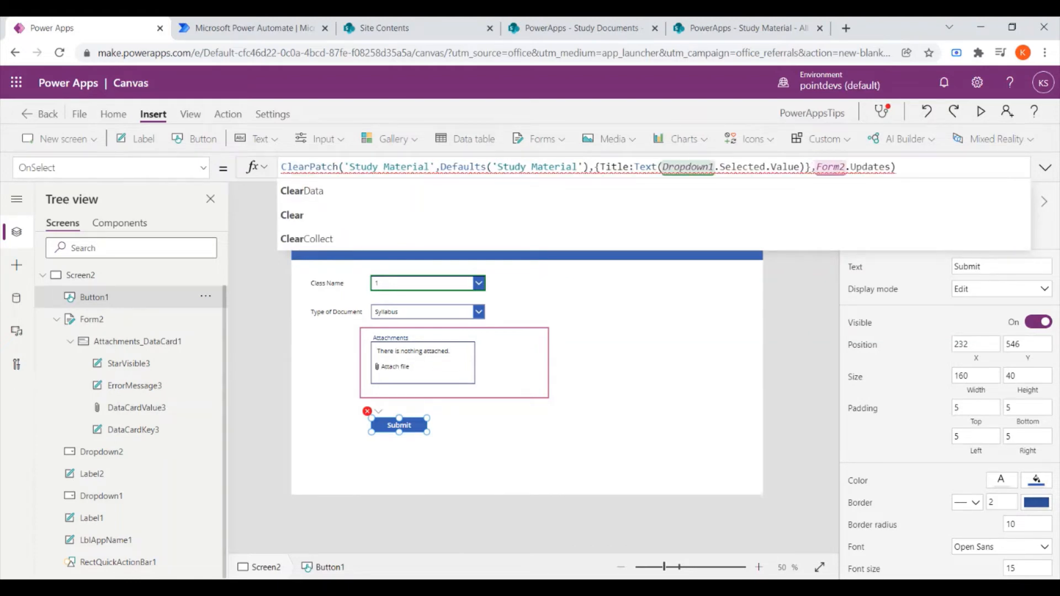
pyautogui.press('BackSpace')
pyautogui.press('BackSpace')
pyautogui.press('BackSpace')
pyautogui.press('BackSpace')
pyautogui.press('BackSpace')
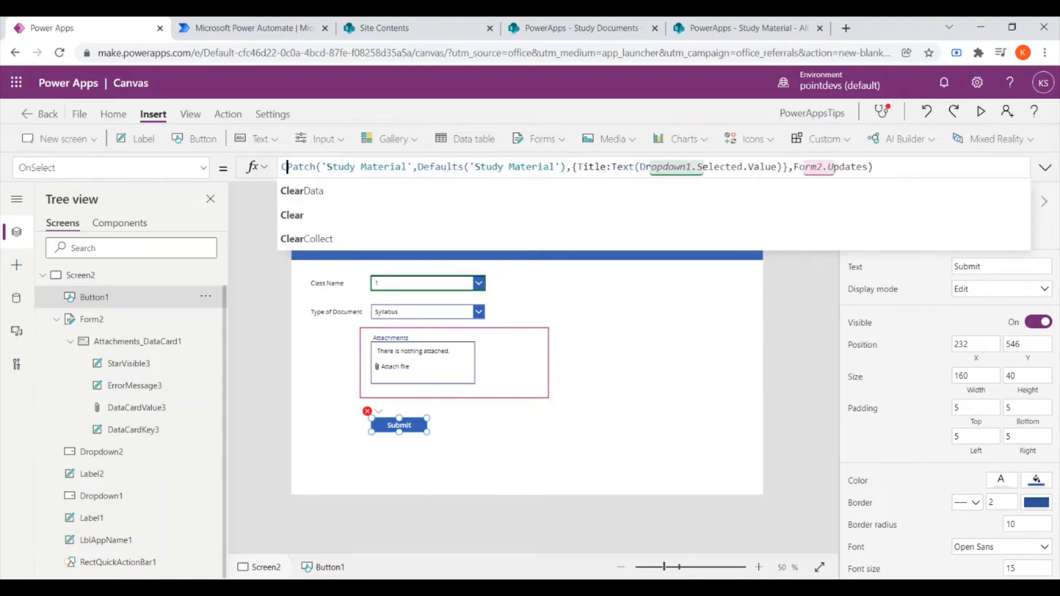
# - Wrap the Submit button's Patch formula in a Set function that stores its record in the Result variable, ending it with a semicolon
pyautogui.write('Set(')
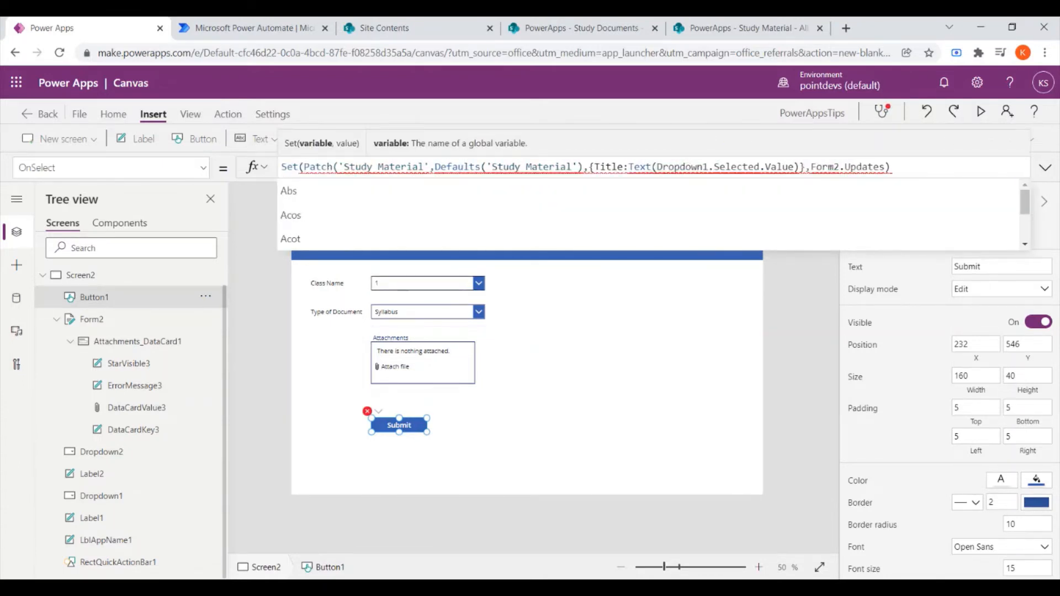
pyautogui.write('Result,')
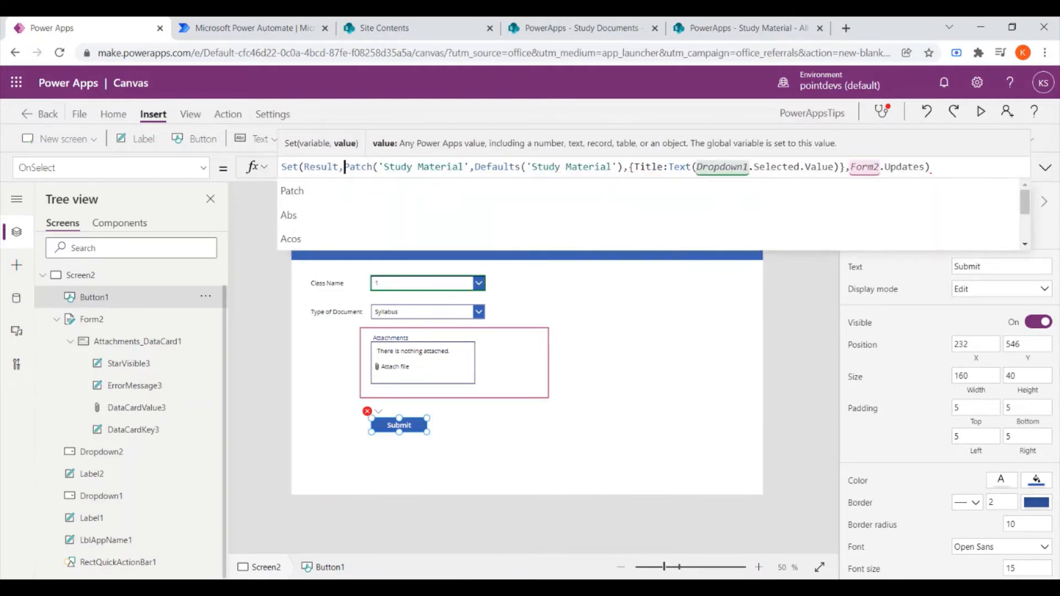
pyautogui.click(932, 167)
pyautogui.write(')')
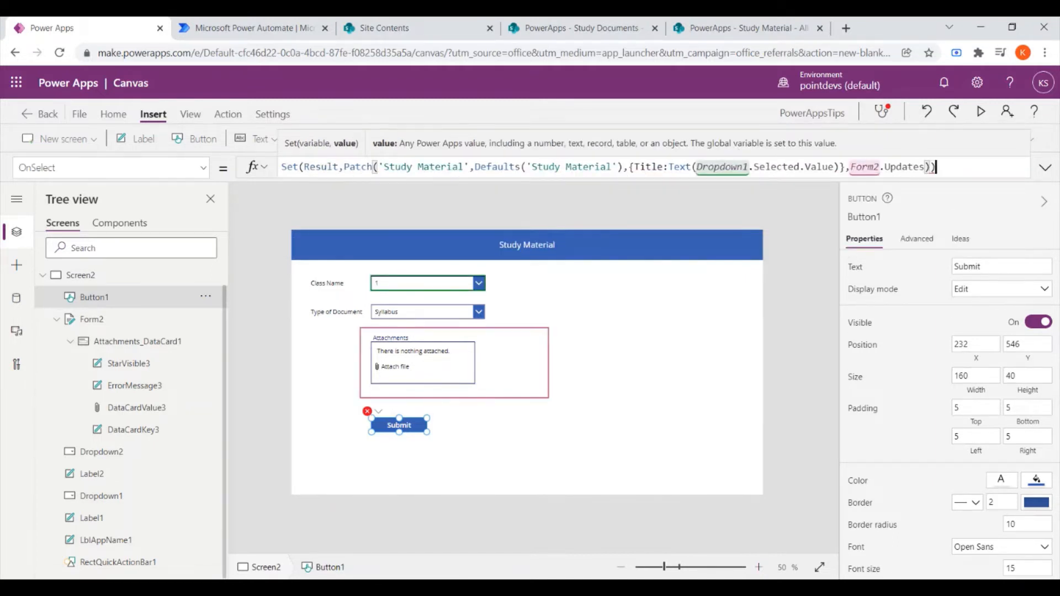
pyautogui.write(';')
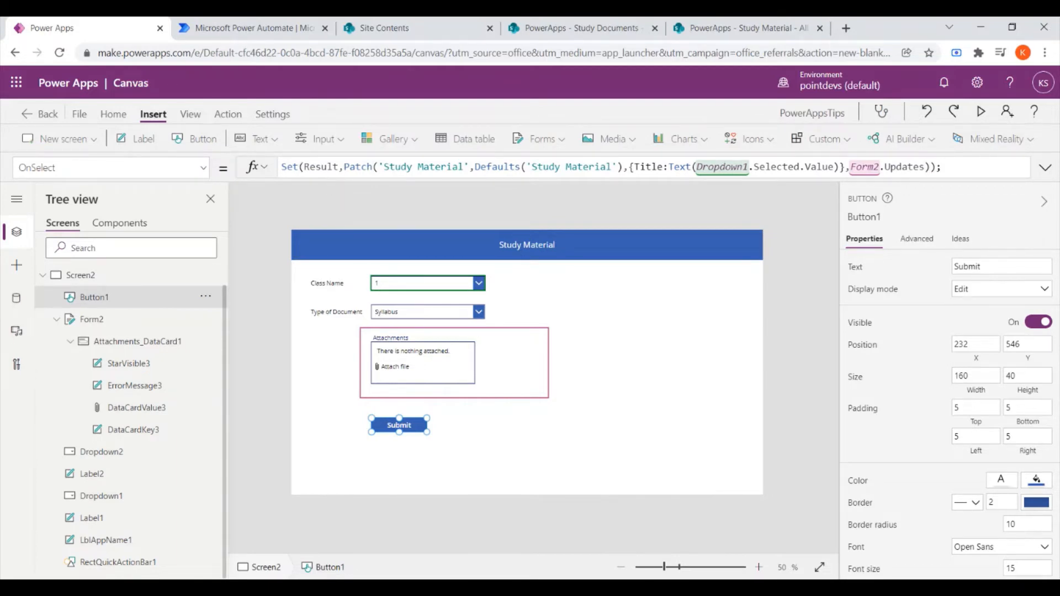
pyautogui.moveTo(344, 167); pyautogui.dragTo(931, 167)
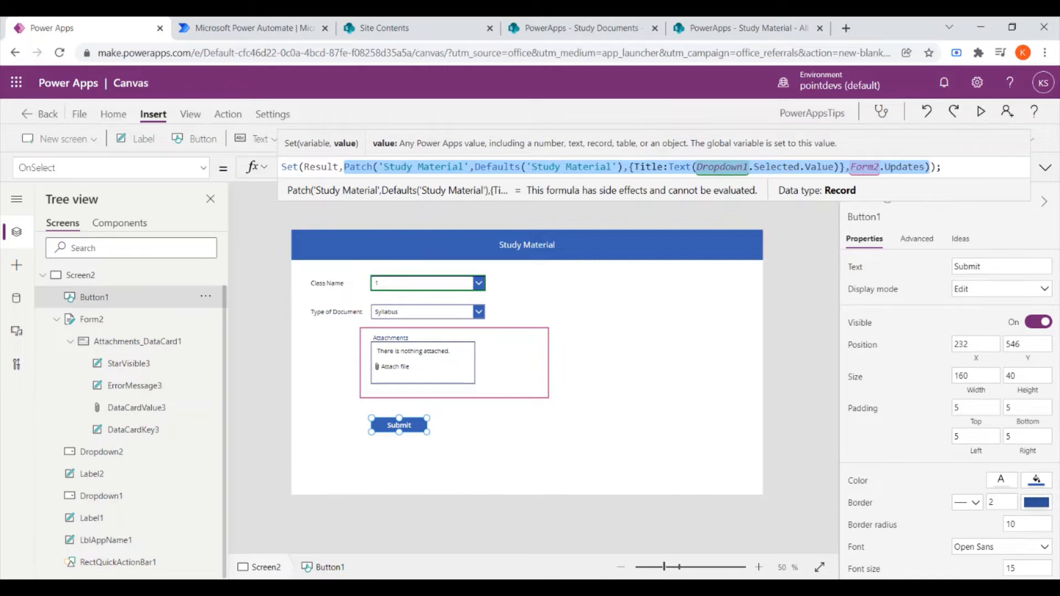
pyautogui.doubleClick(320, 167)
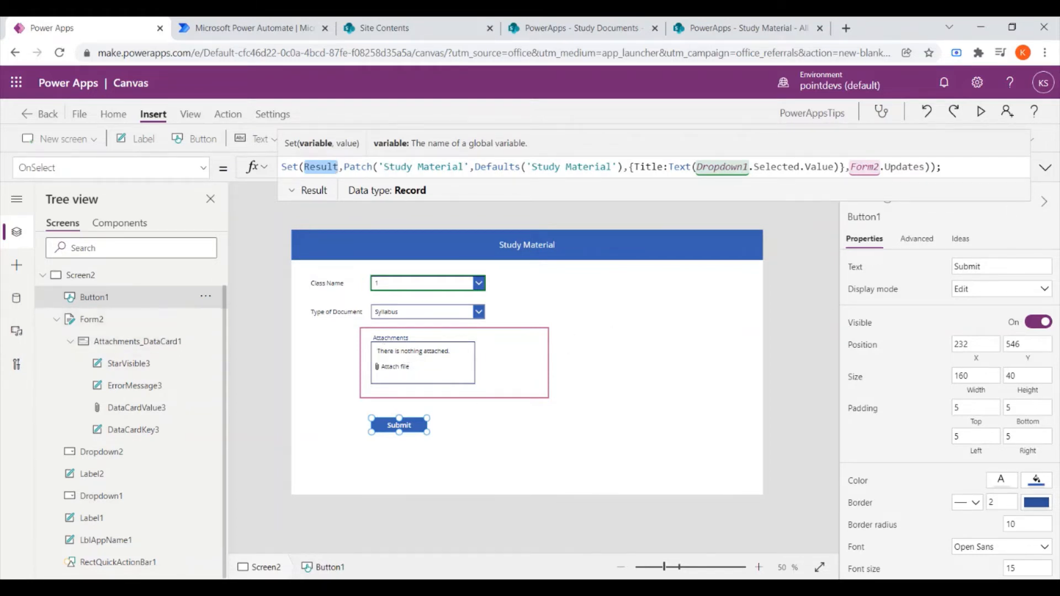
# - Preview the app to check how the attachments form displays, and return to editing
pyautogui.click(980, 114)
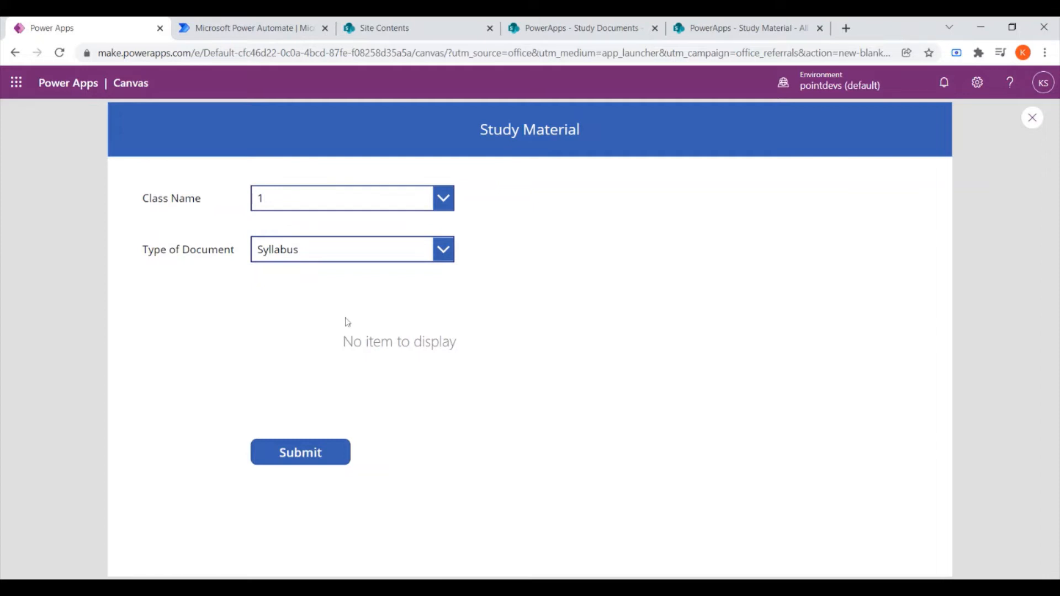
pyautogui.click(1030, 123)
pyautogui.click(643, 391)
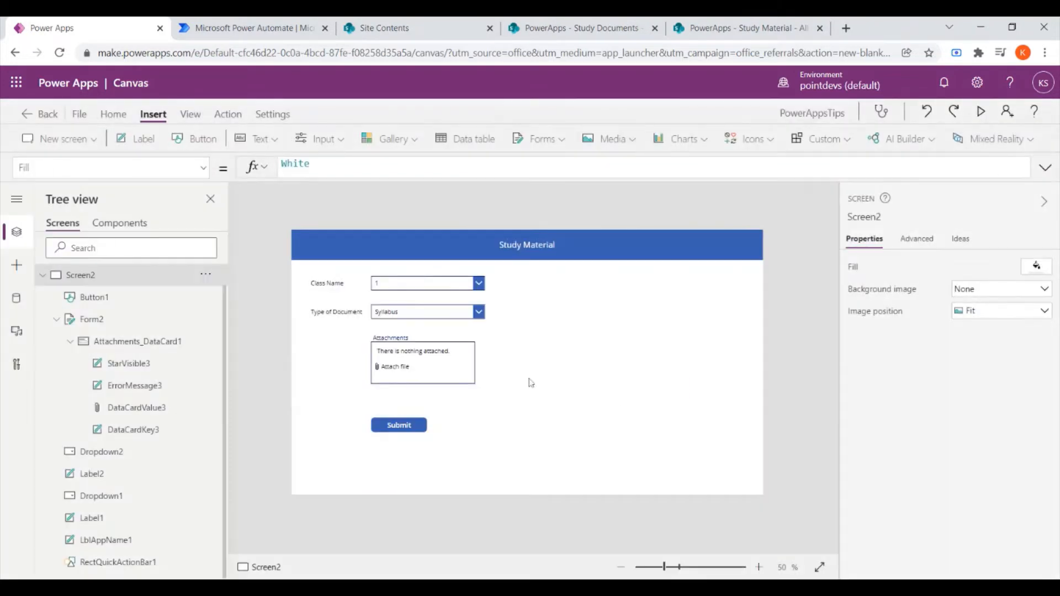
# - Set the DefaultMode property of Form2 to FormMode.New
pyautogui.click(391, 358)
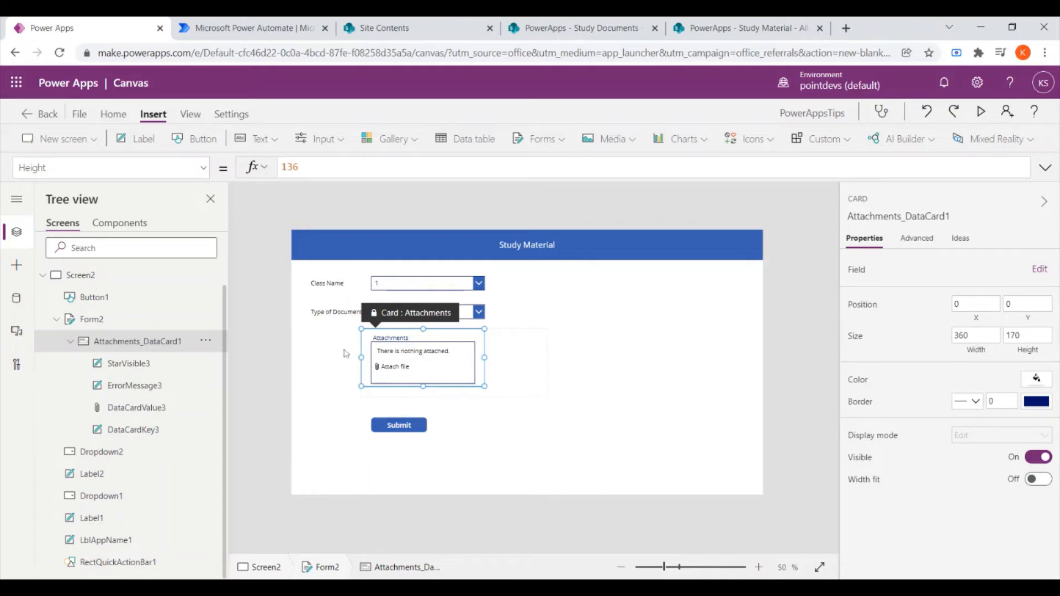
pyautogui.click(151, 326)
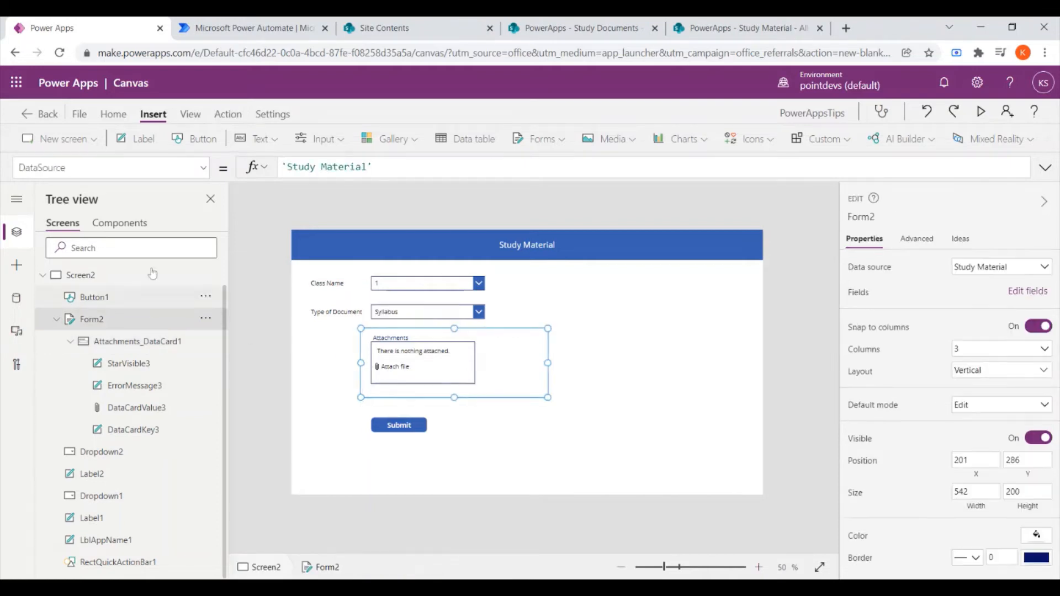
pyautogui.click(203, 168)
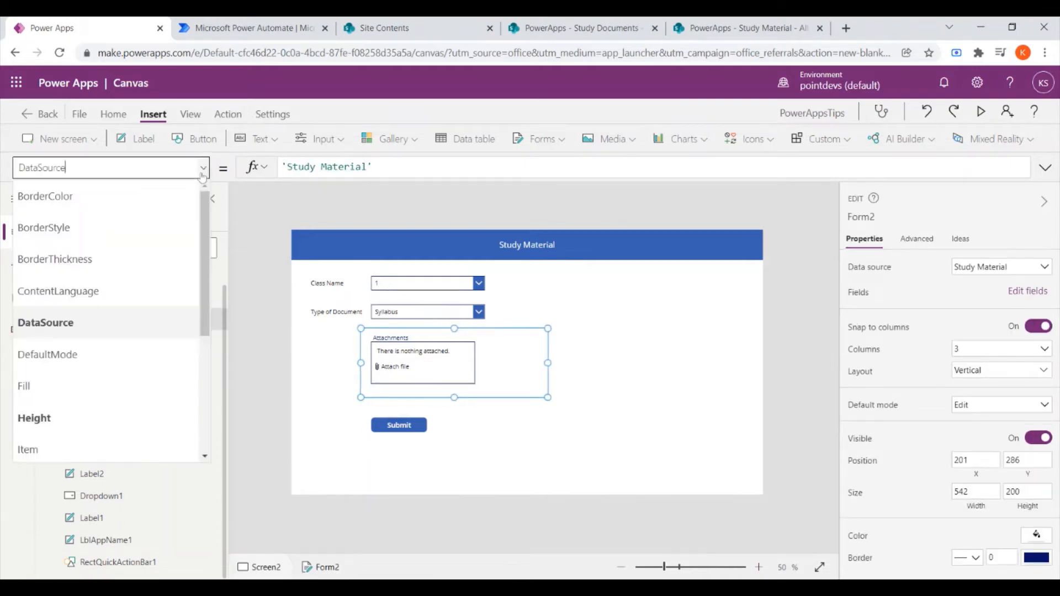
pyautogui.click(124, 350)
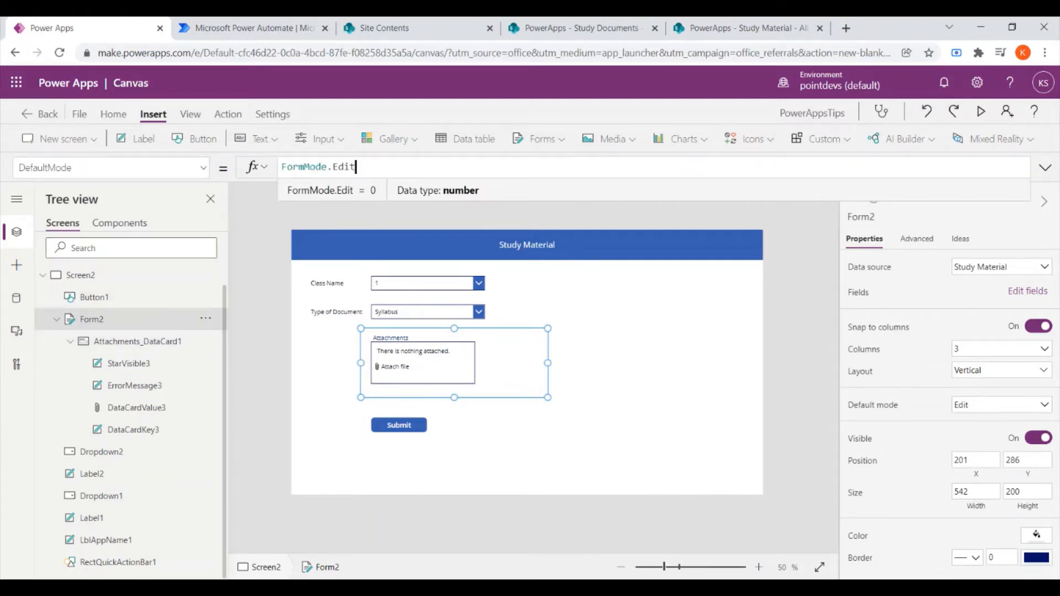
pyautogui.doubleClick(355, 167)
pyautogui.press('BackSpace')
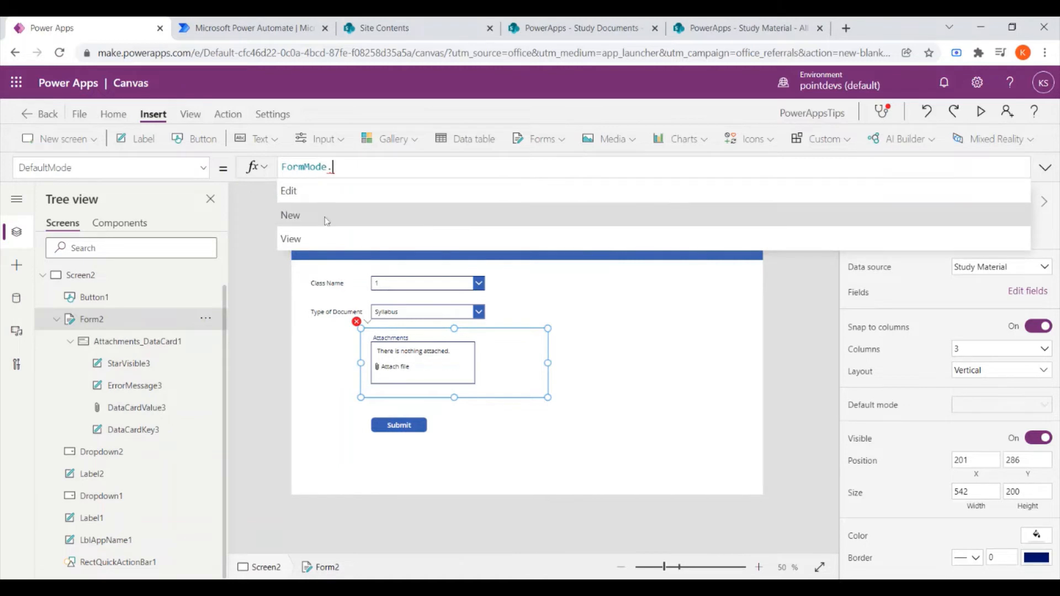
pyautogui.click(326, 217)
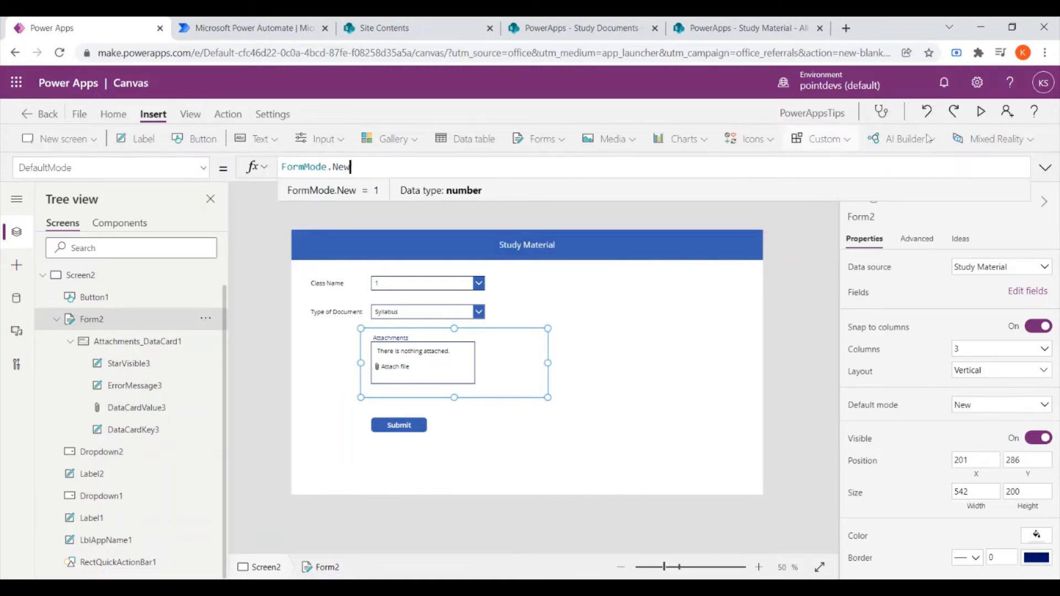
# - Preview the app and fill in the form with class name 4 and the attachment Notes.docx
pyautogui.click(979, 116)
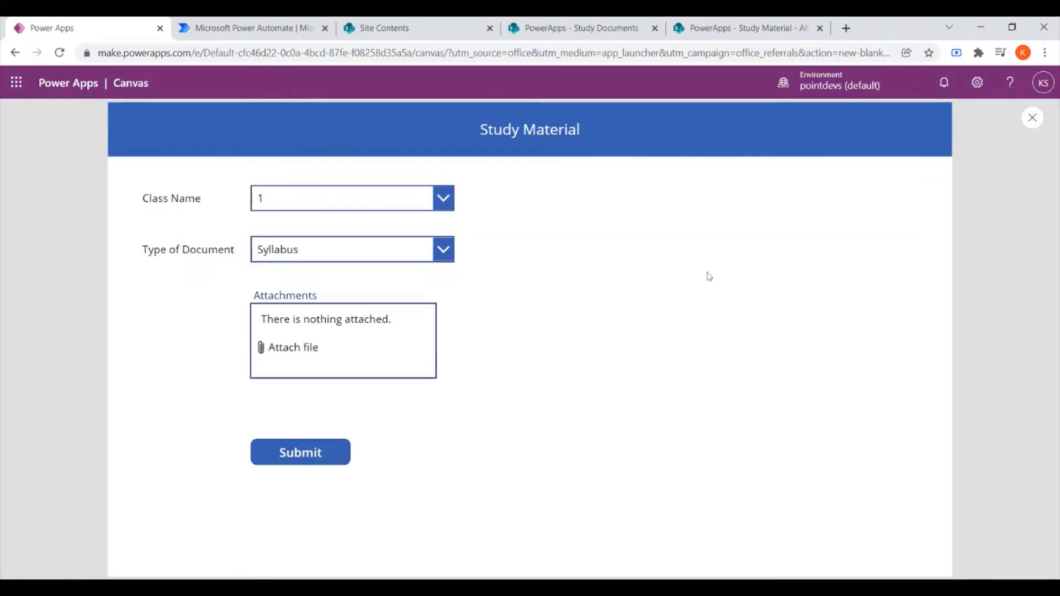
pyautogui.click(388, 198)
pyautogui.click(322, 307)
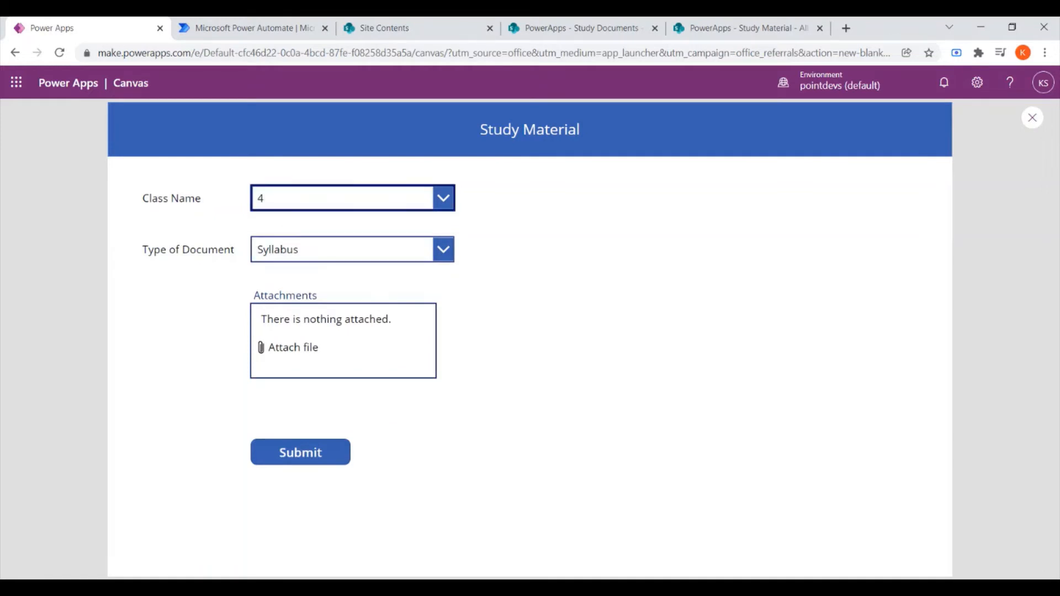
pyautogui.moveTo(143, 249); pyautogui.dragTo(237, 250)
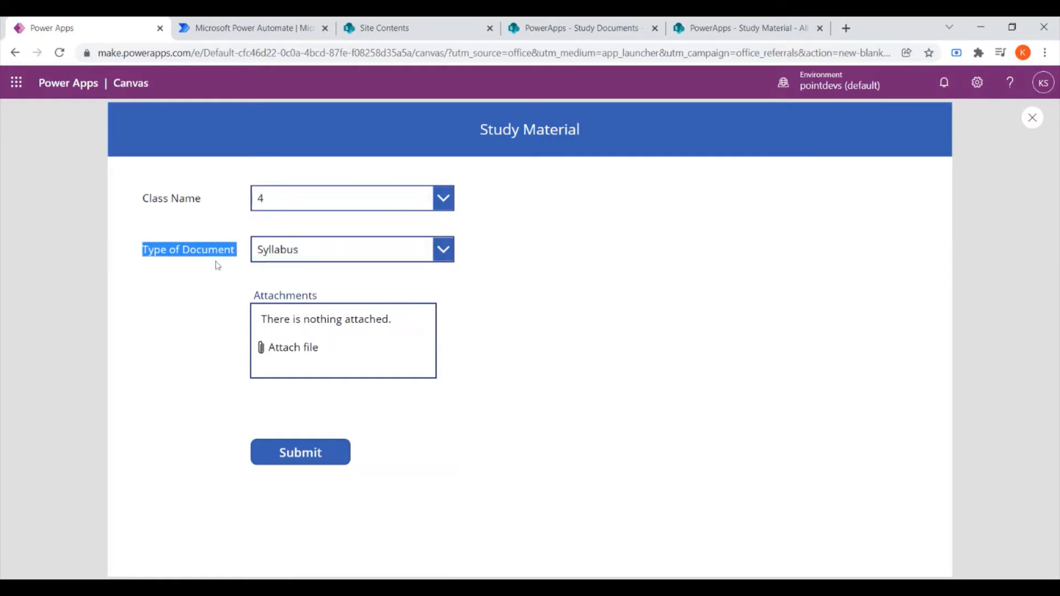
pyautogui.click(297, 346)
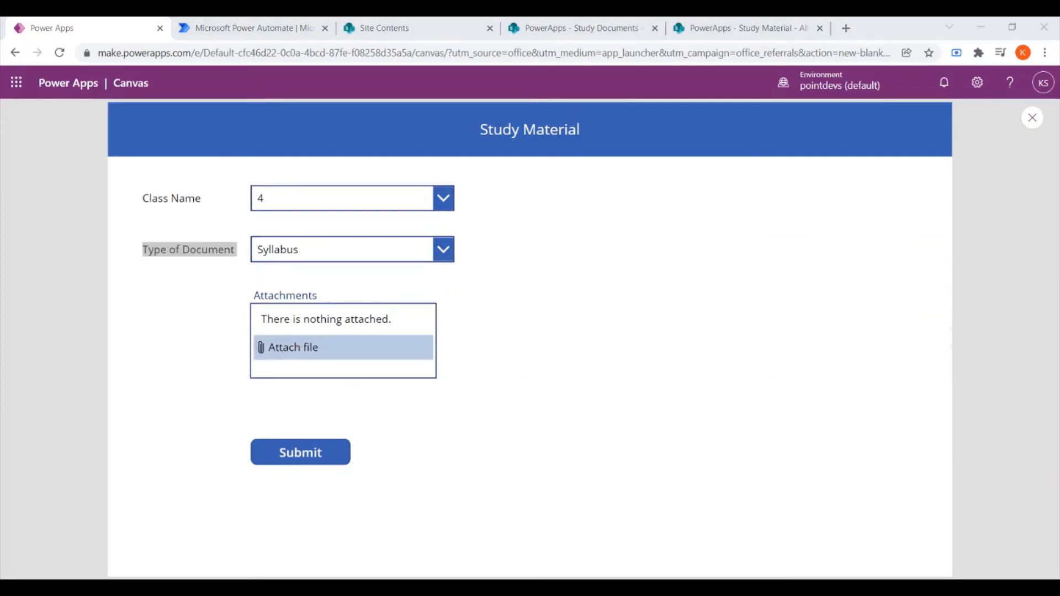
pyautogui.doubleClick(360, 265)
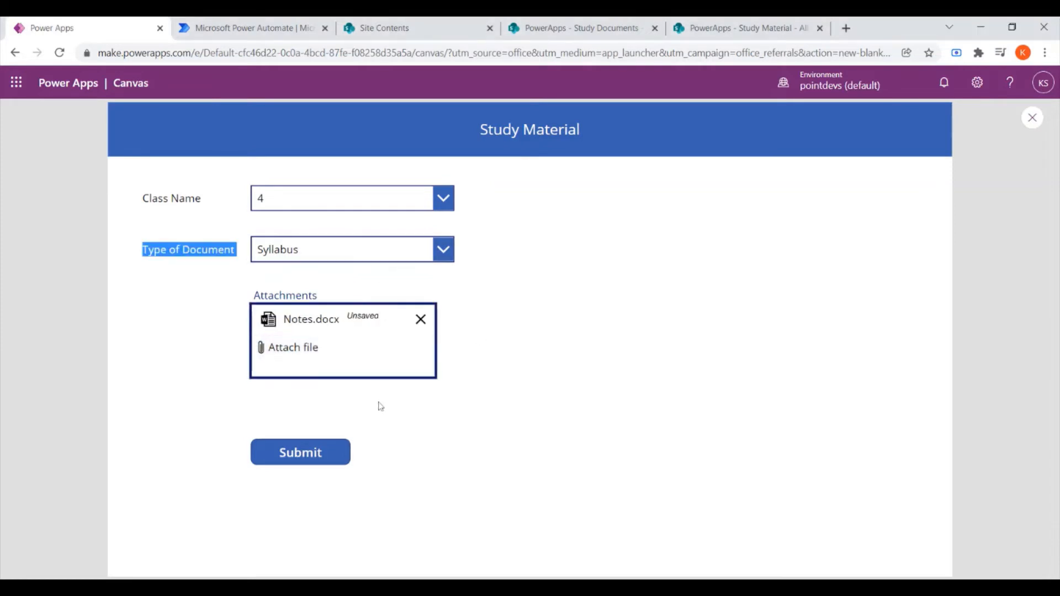
# - Submit the completed test entry and close the app preview
pyautogui.click(297, 459)
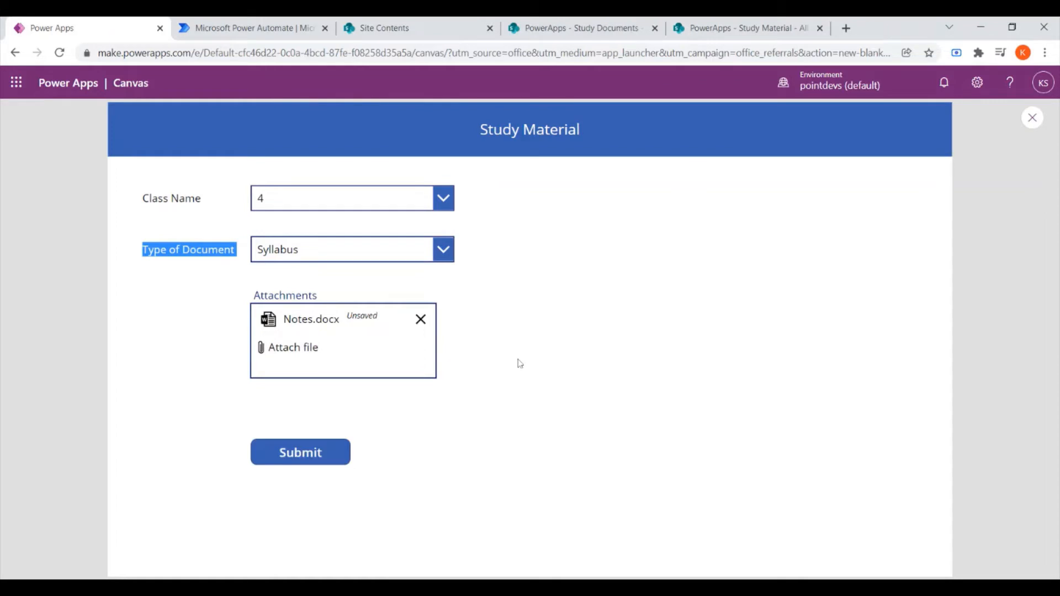
pyautogui.click(1027, 124)
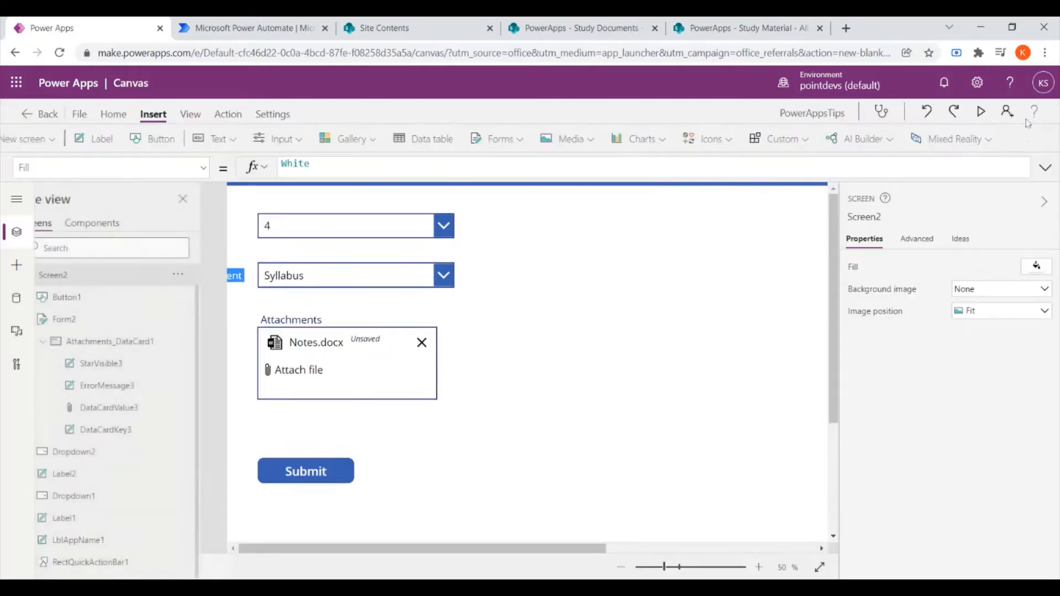
pyautogui.click(657, 388)
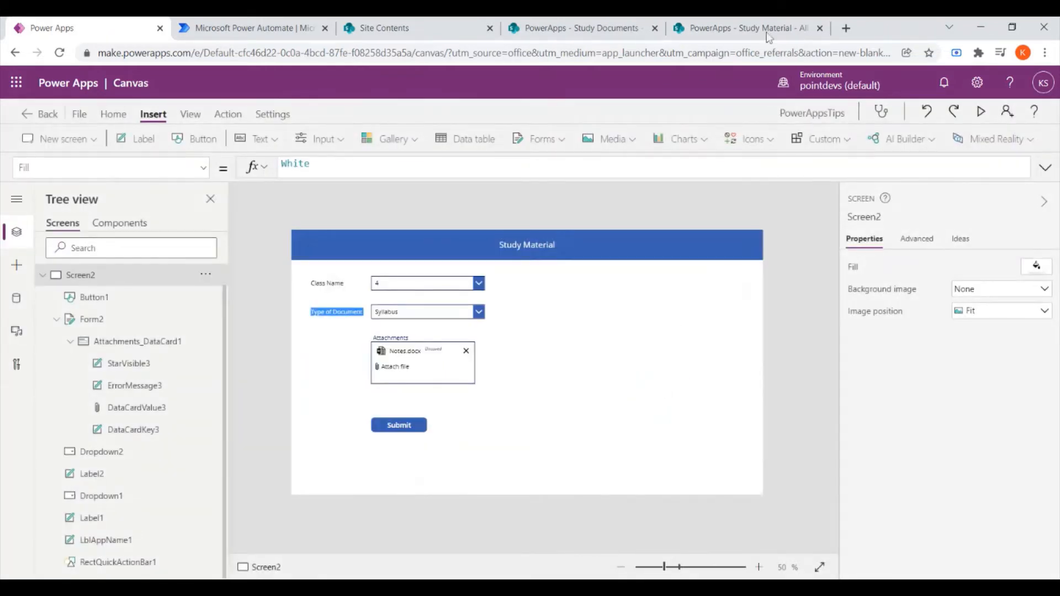
# - Switch to the Study Material list in SharePoint, reload it and open the submitted item to check its title and attachment
pyautogui.click(749, 26)
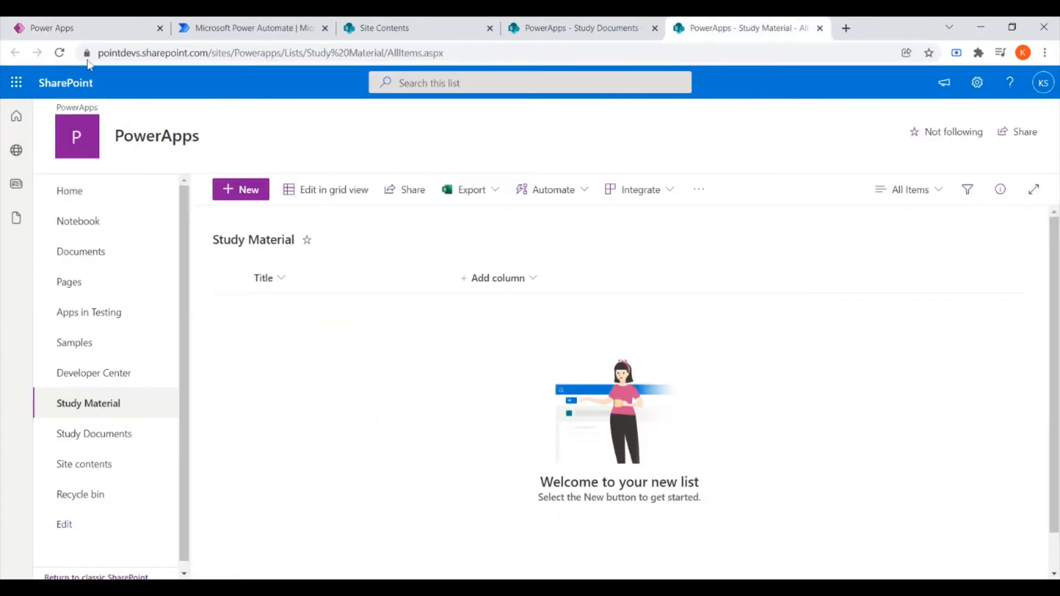
pyautogui.click(60, 53)
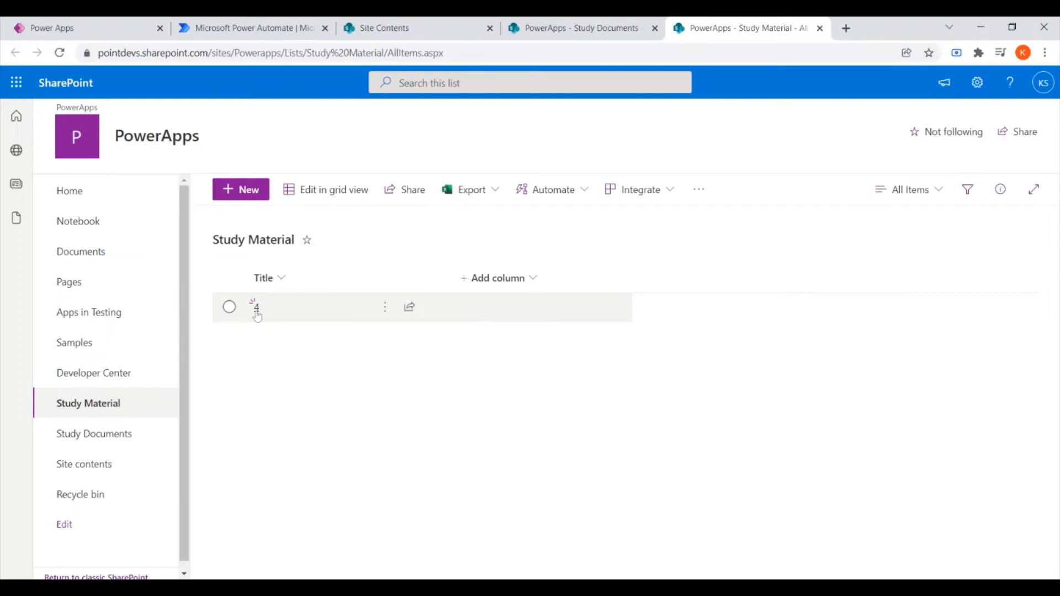
pyautogui.click(256, 313)
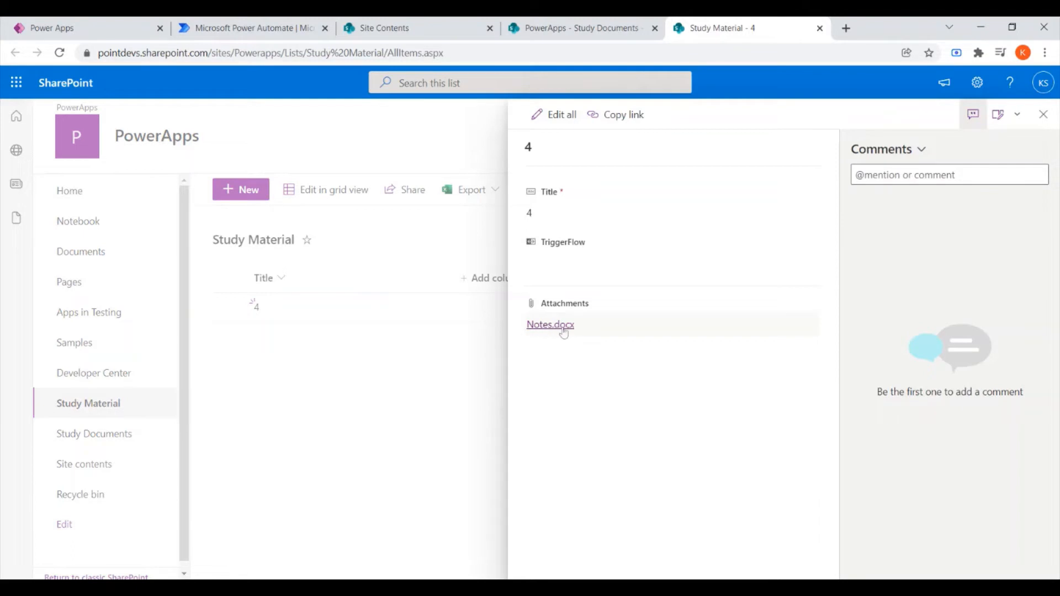
# - Switch back to Power Apps and inspect the record held by the Result variable in the Submit button's formula
pyautogui.click(78, 38)
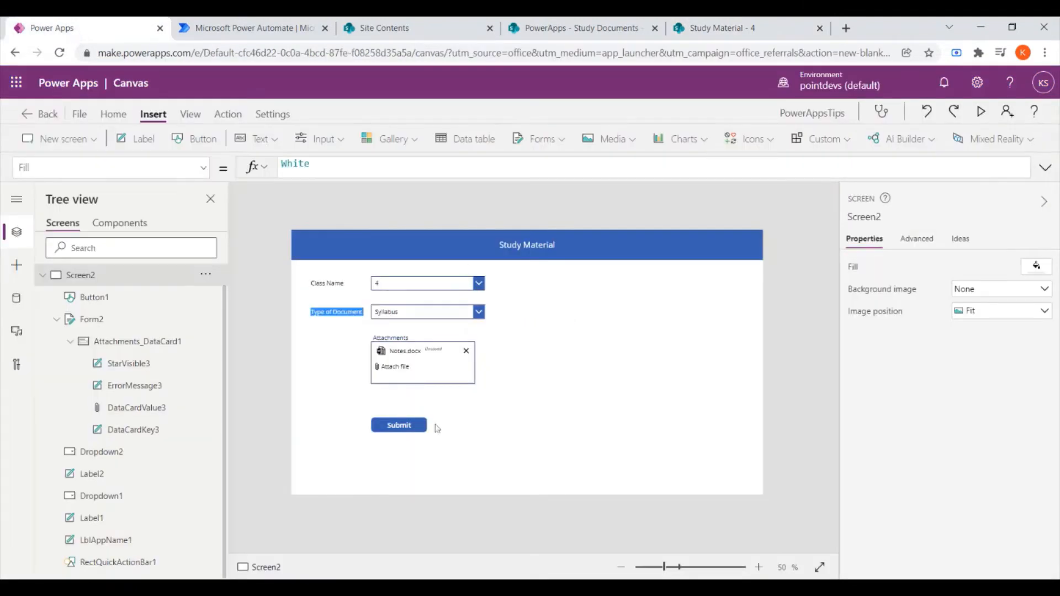
pyautogui.click(416, 431)
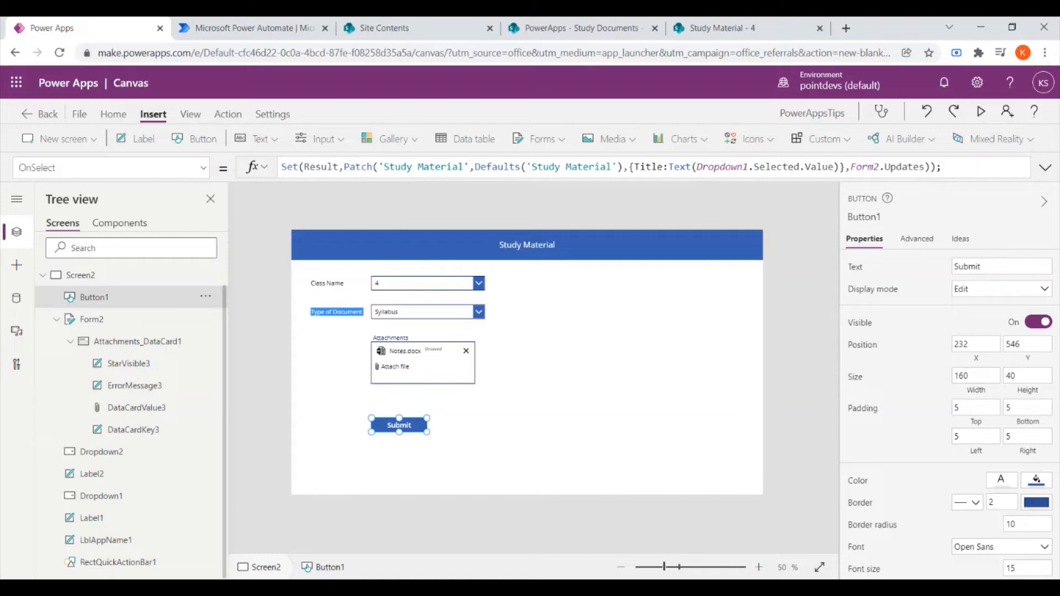
pyautogui.doubleClick(317, 167)
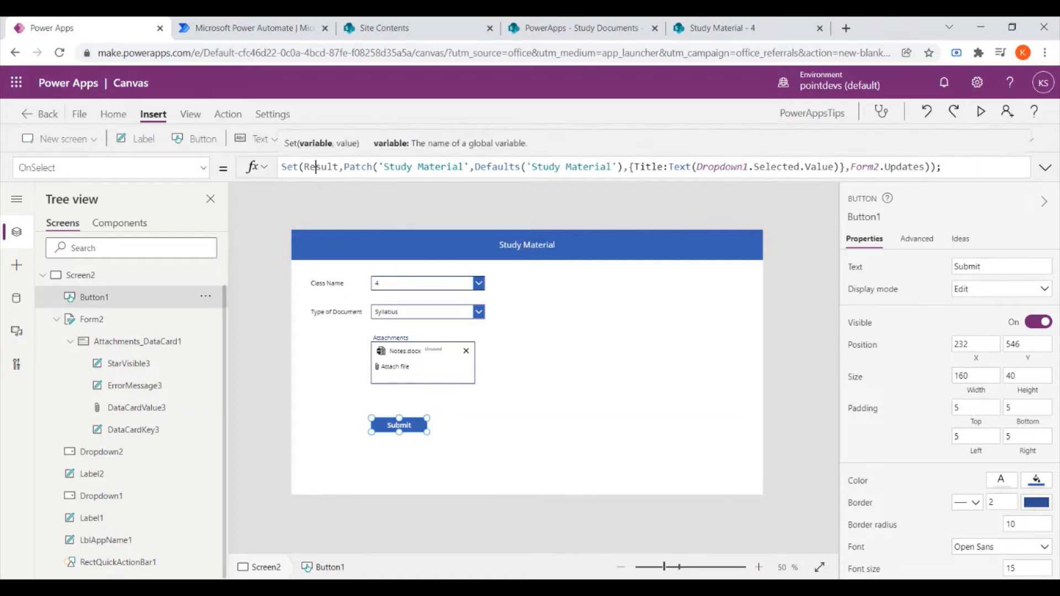
pyautogui.click(305, 190)
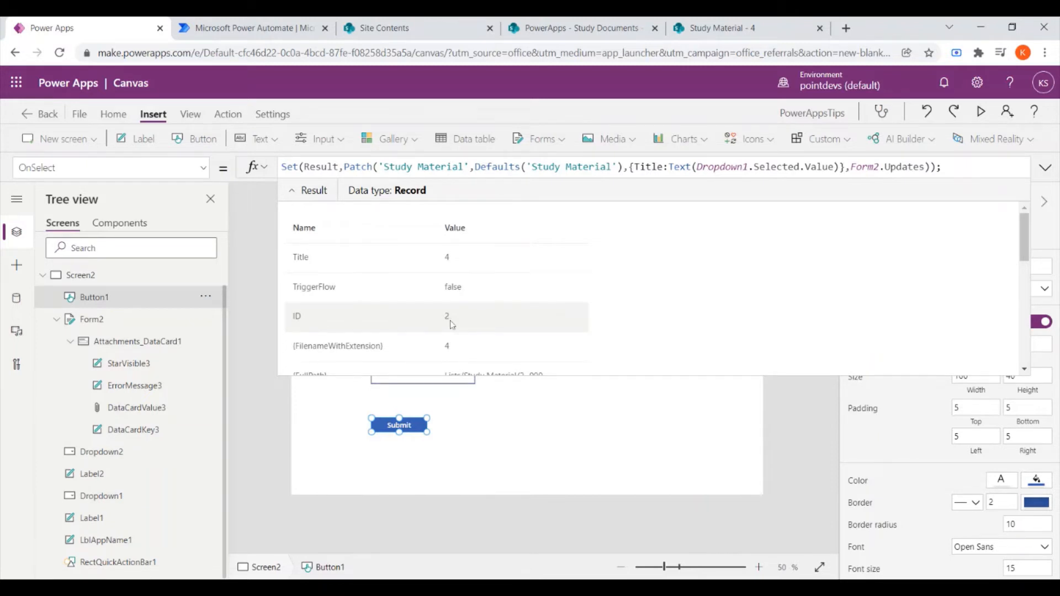
pyautogui.click(1045, 168)
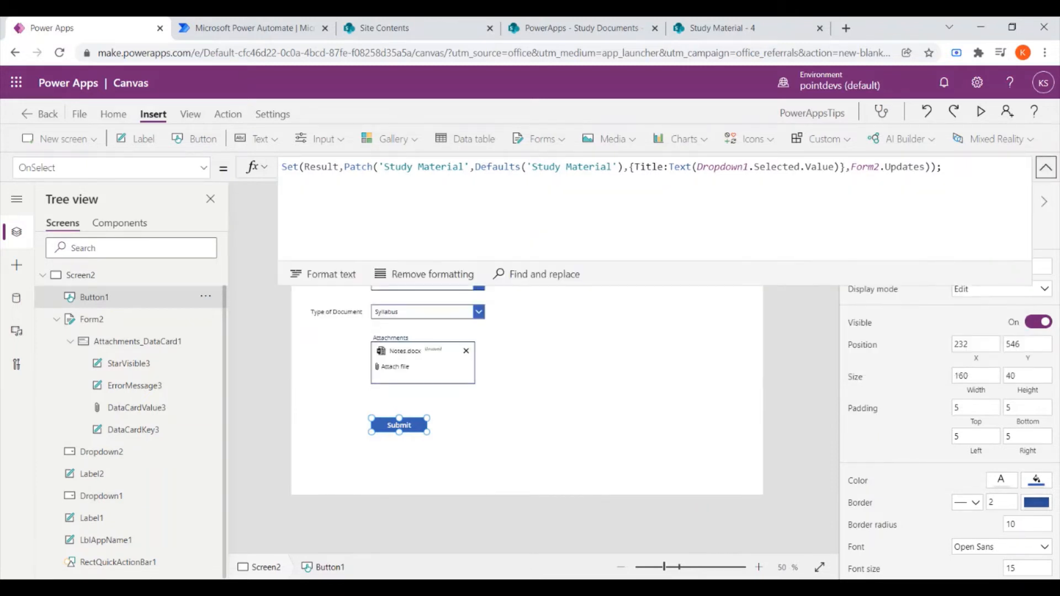
pyautogui.click(1045, 168)
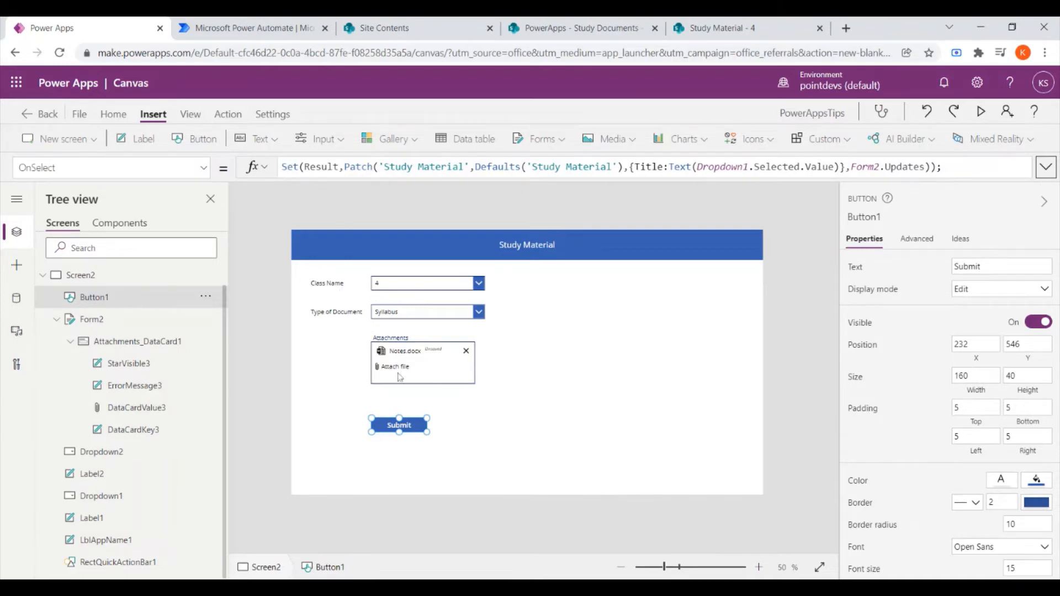
# - Compare the submitted item's details and attachment in the SharePoint Study Material list with the entries on the app form
pyautogui.click(718, 17)
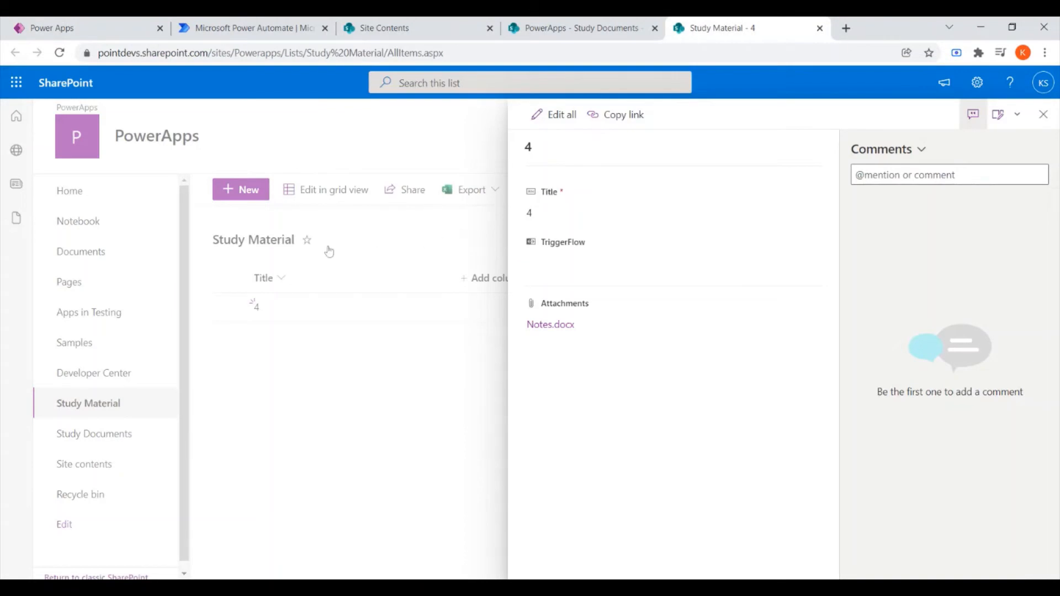
pyautogui.click(126, 35)
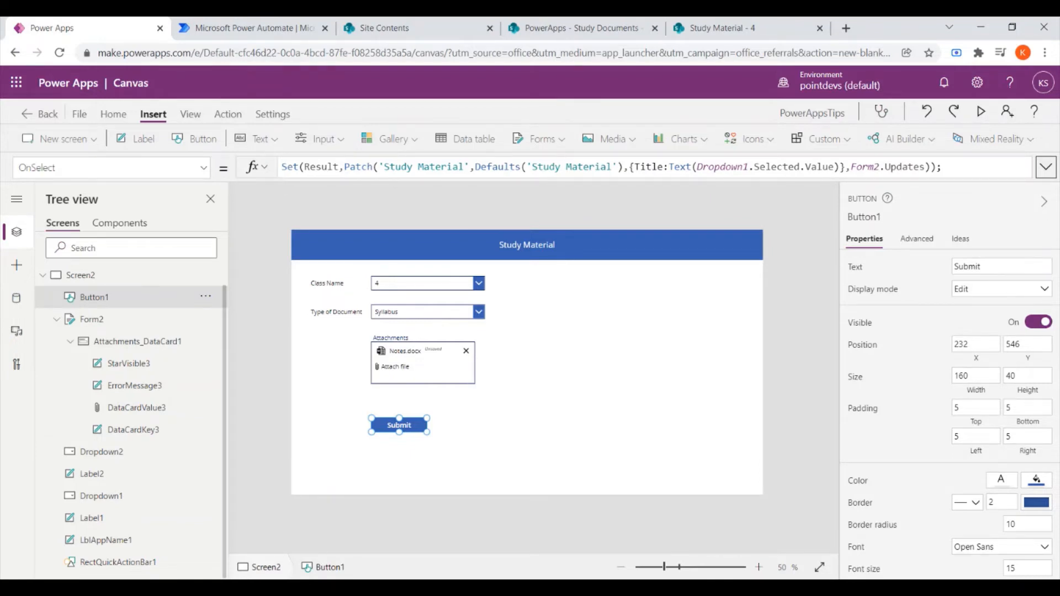
pyautogui.click(288, 209)
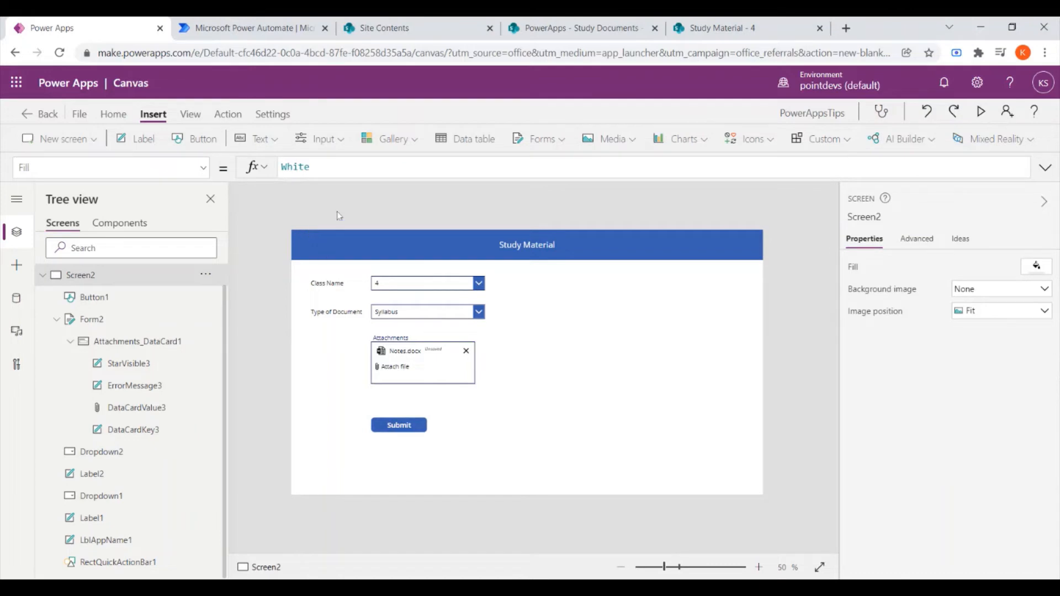
pyautogui.click(723, 29)
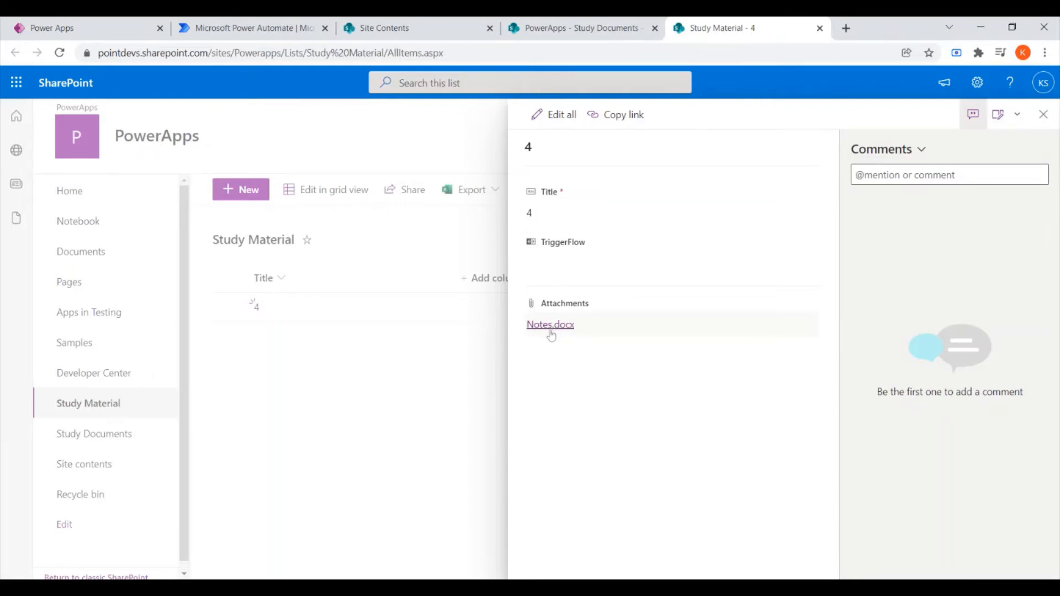
# - Switch to the Study Documents library in SharePoint and examine its Class and Type Of Material columns
pyautogui.click(609, 18)
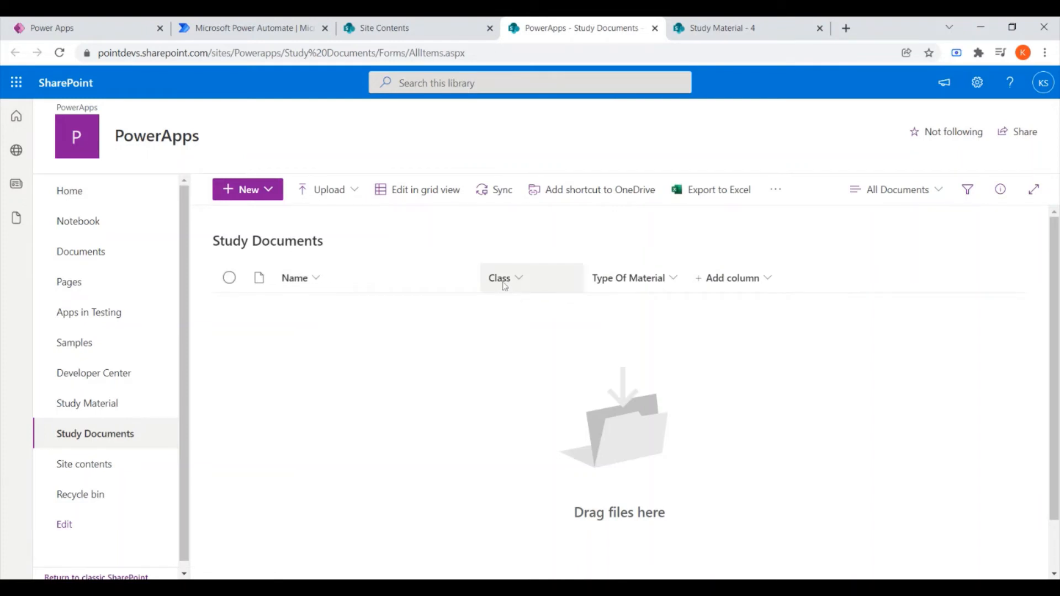
pyautogui.click(647, 286)
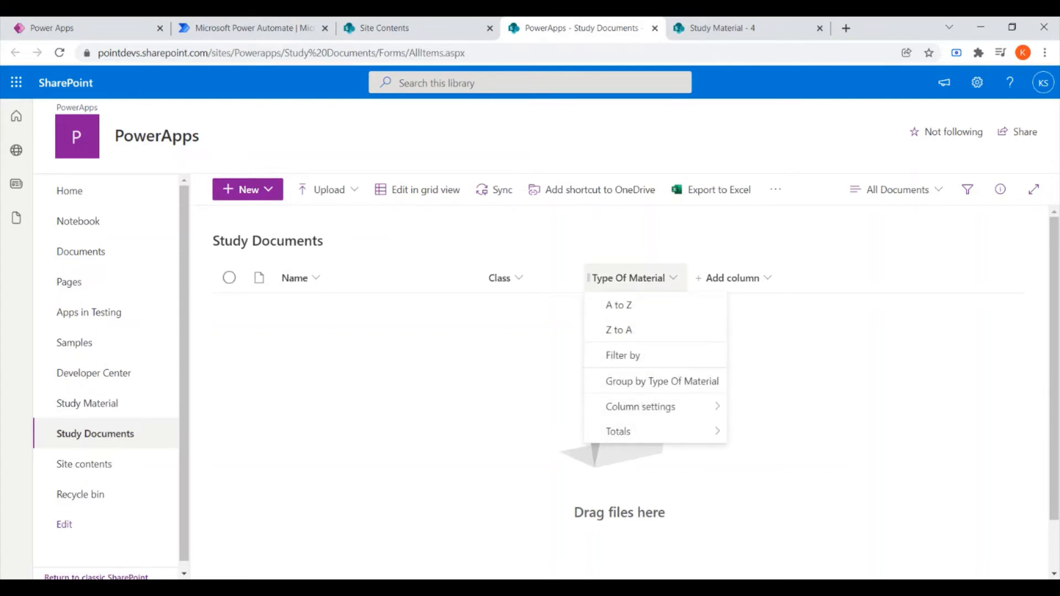
pyautogui.click(518, 279)
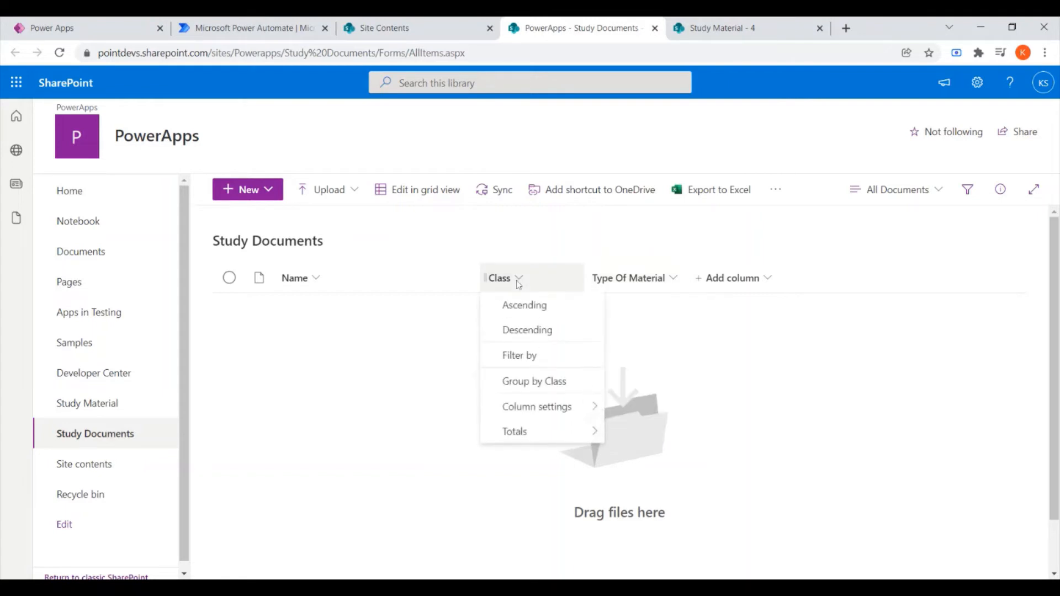
pyautogui.click(537, 260)
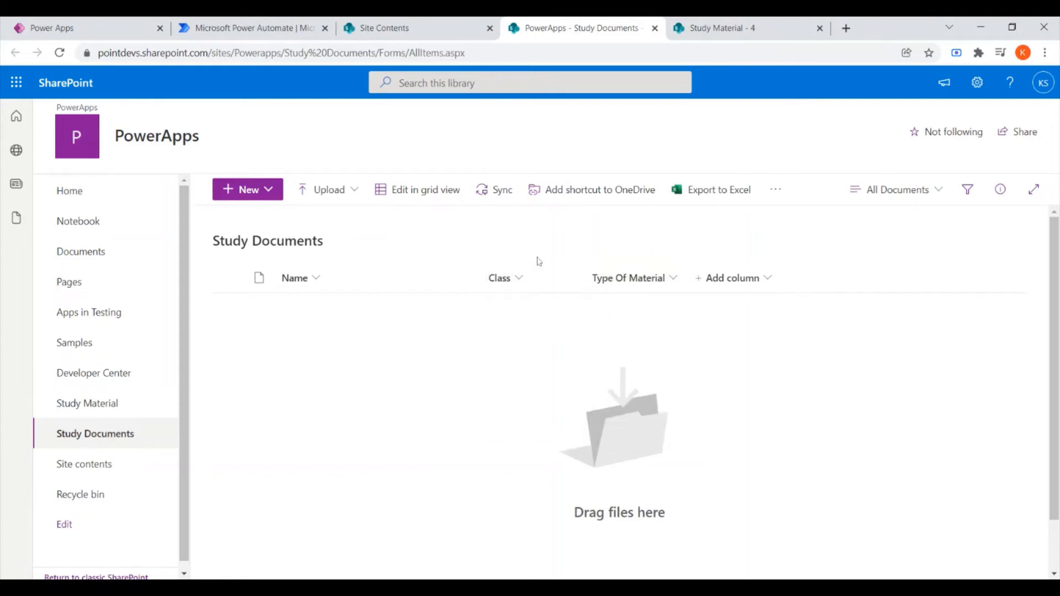
# - Examine which list and column the Class lookup column uses in the Study Documents library settings, and return to the library
pyautogui.click(975, 83)
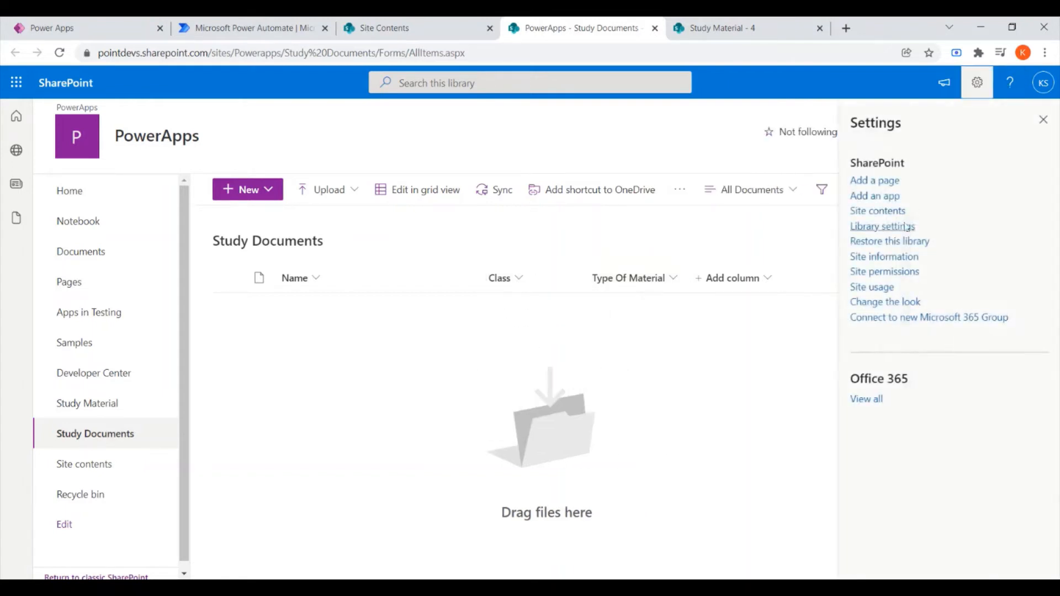
pyautogui.click(877, 231)
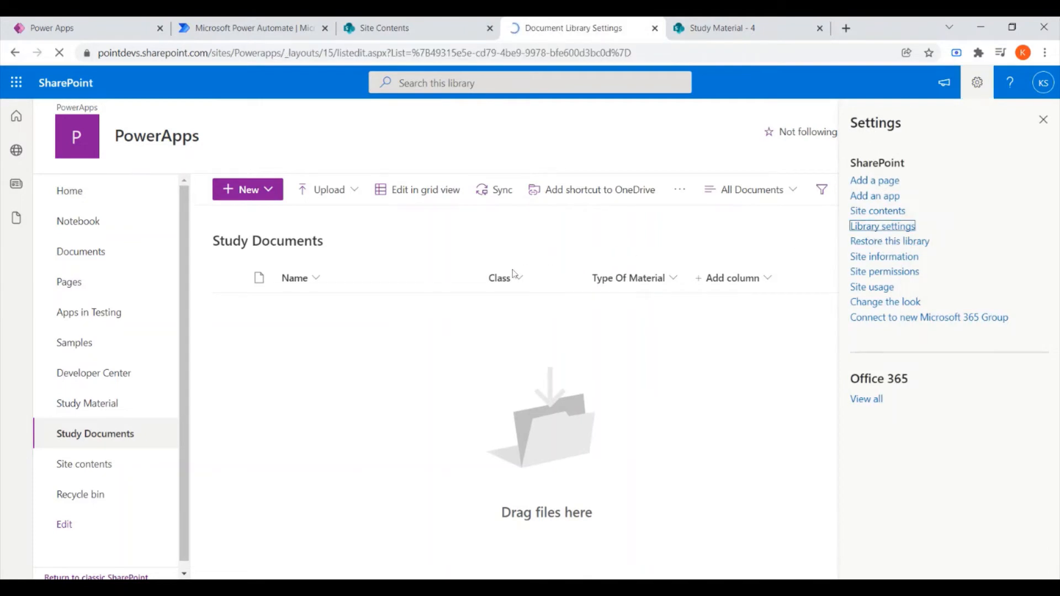
pyautogui.scroll(-8, 408, 292)
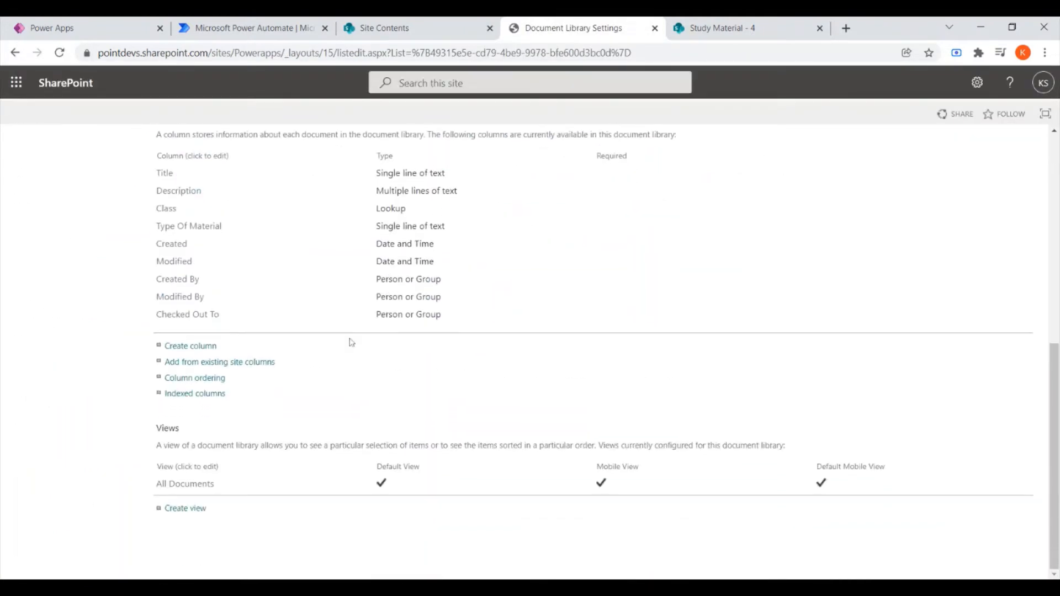
pyautogui.click(167, 208)
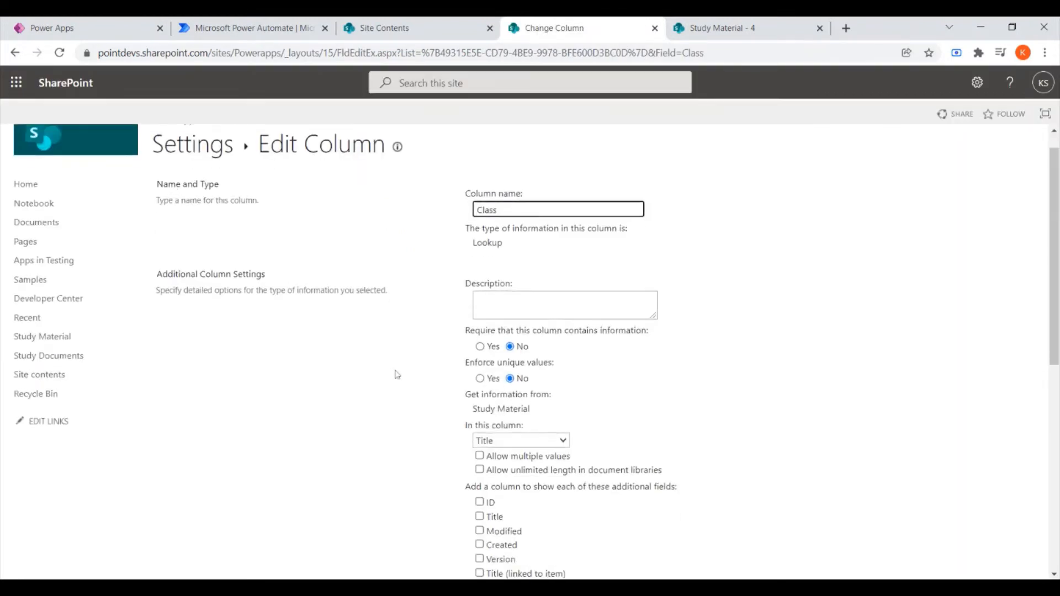
pyautogui.scroll(-2, 397, 374)
pyautogui.moveTo(472, 297); pyautogui.dragTo(528, 298)
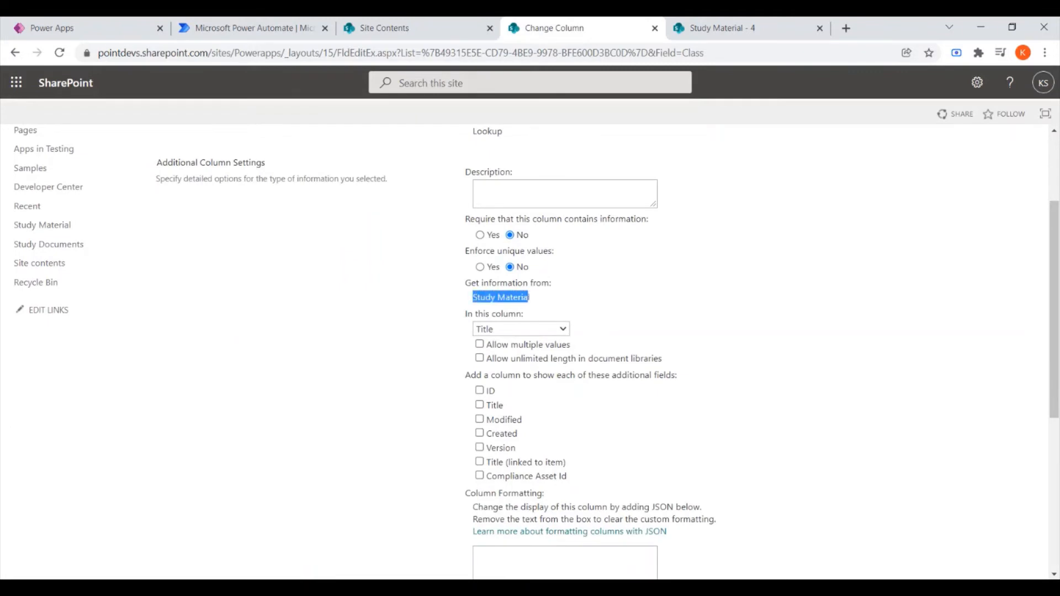
pyautogui.scroll(1, 407, 289)
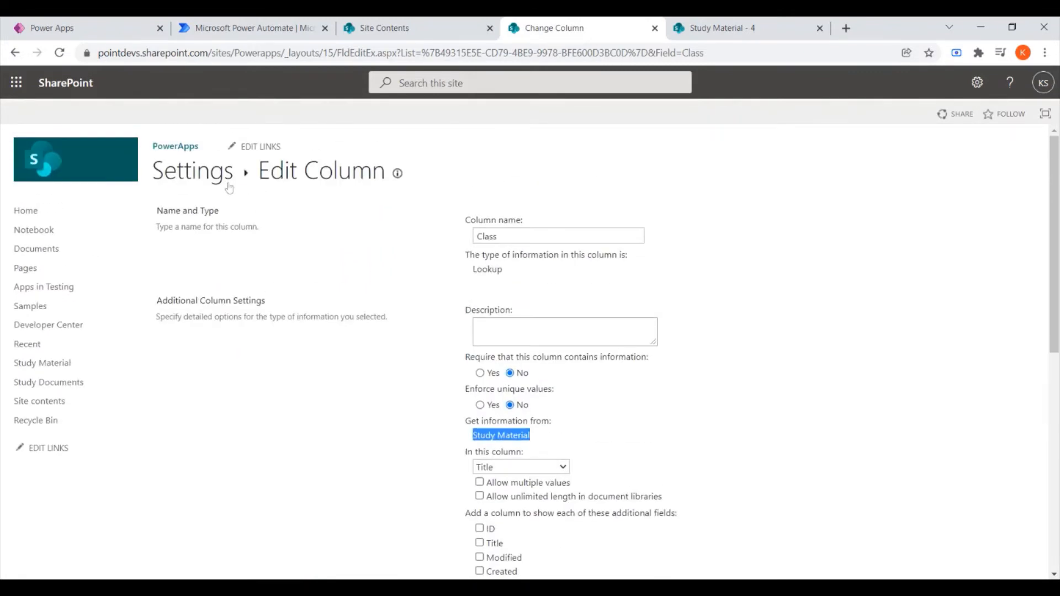
pyautogui.click(224, 183)
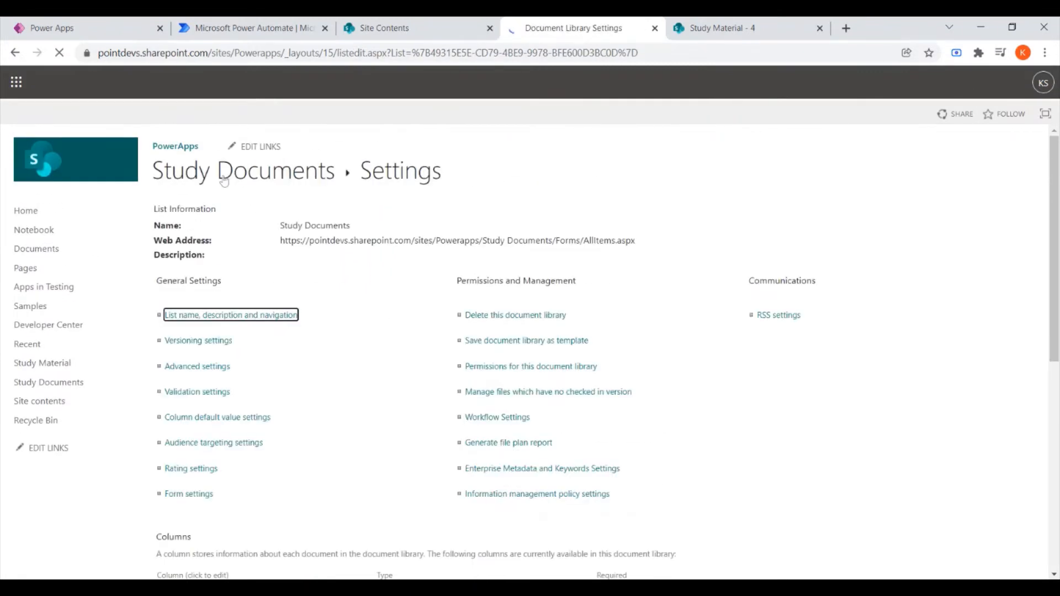
pyautogui.click(267, 184)
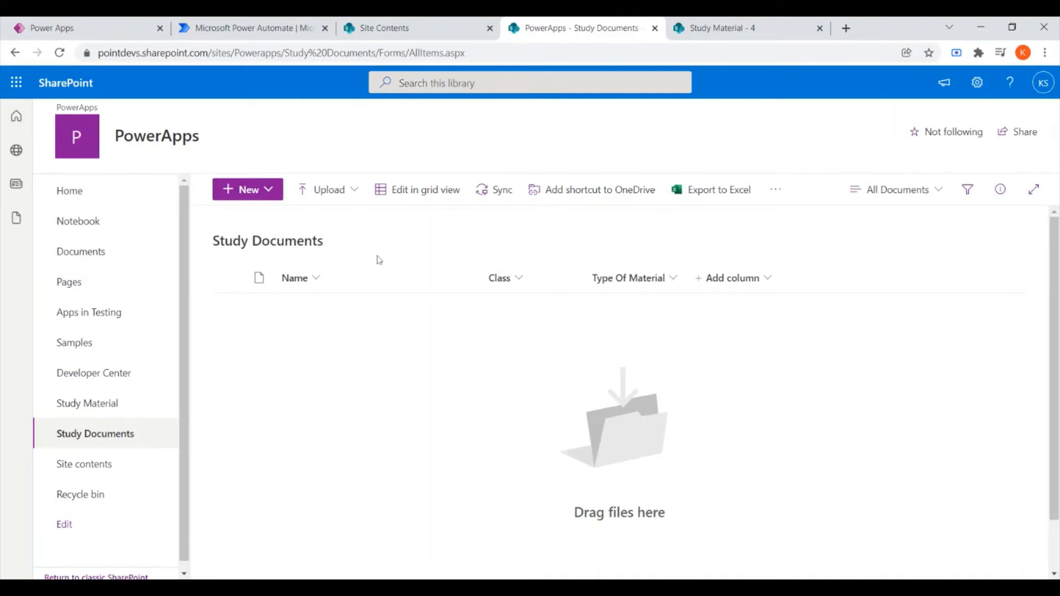
# - Switch to the Power Apps canvas editor and create a new Power Automate flow from the Power Apps button template
pyautogui.click(79, 25)
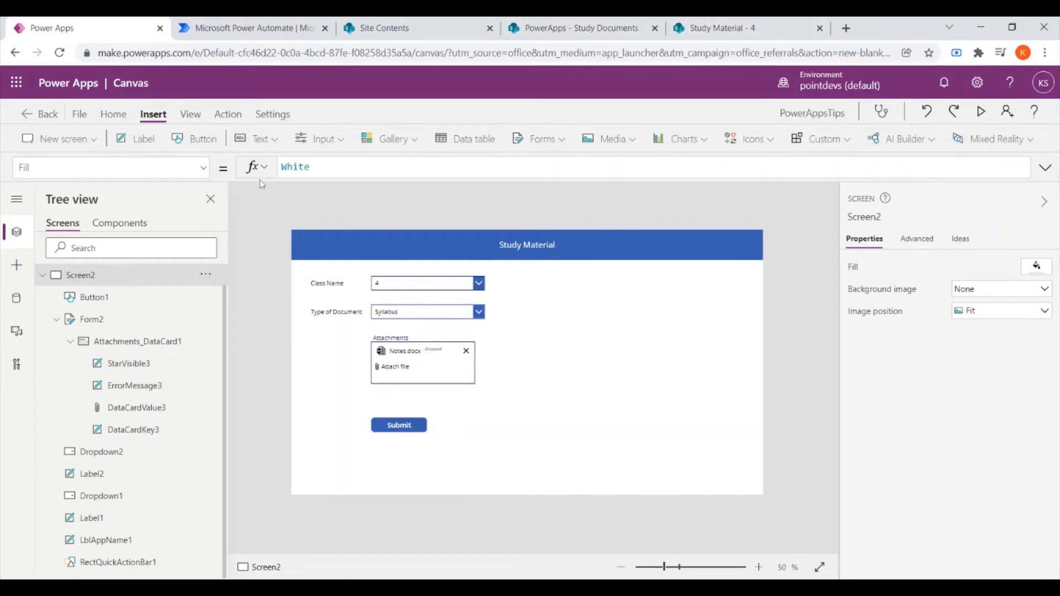
pyautogui.click(227, 114)
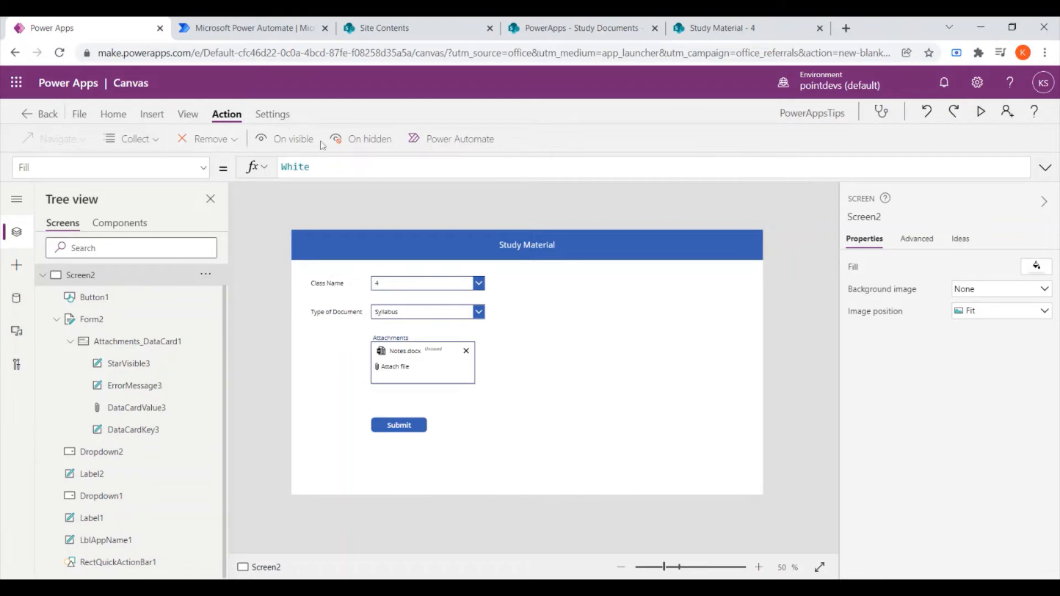
pyautogui.click(452, 139)
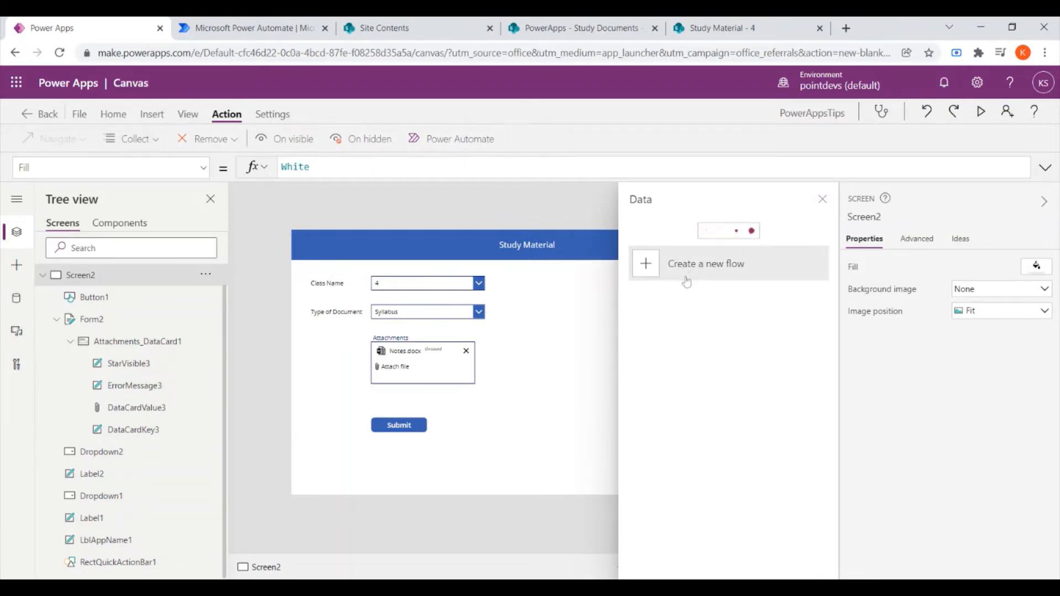
pyautogui.scroll(-3, 674, 301)
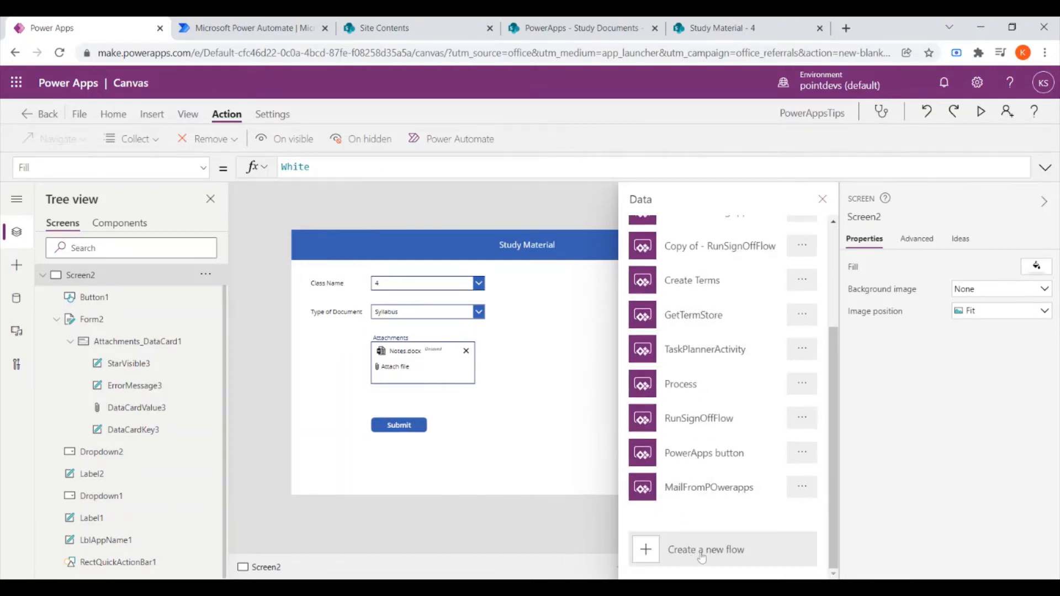
pyautogui.click(701, 553)
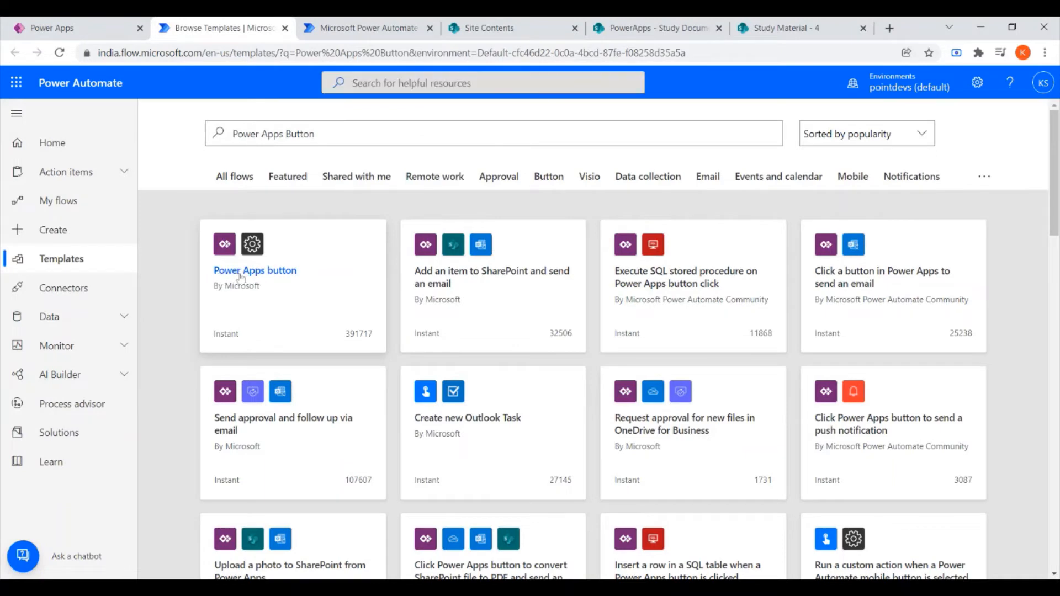
pyautogui.click(265, 280)
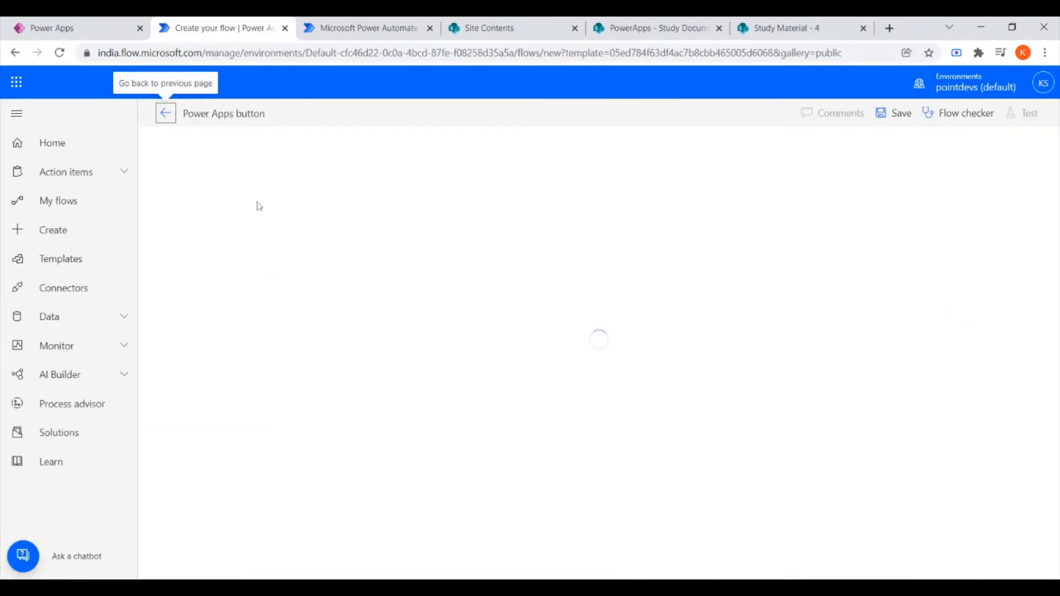
# - Rename the flow as ProcessDocument
pyautogui.click(224, 113)
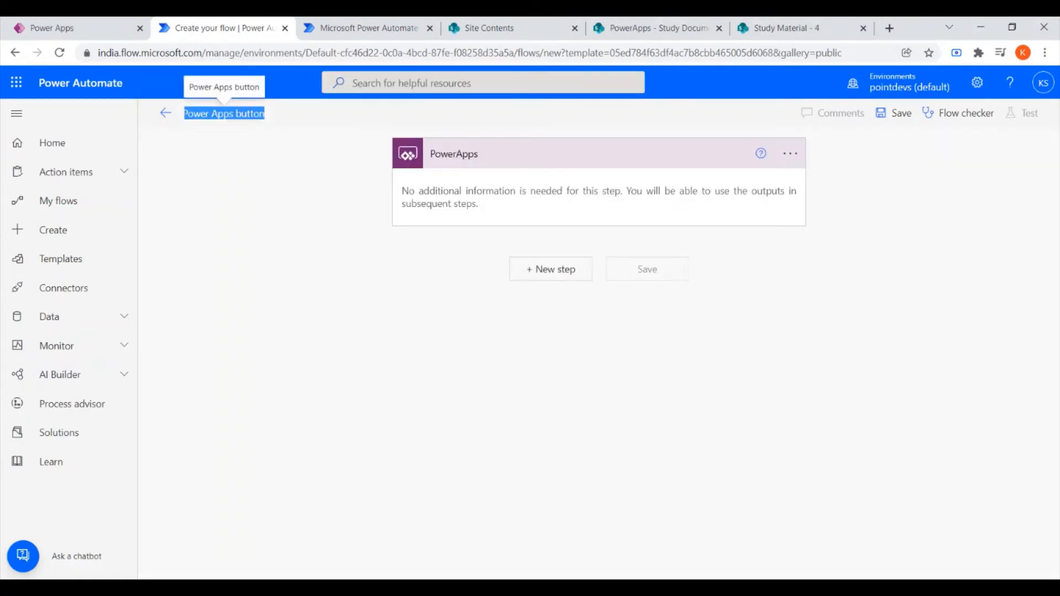
pyautogui.press('BackSpace')
pyautogui.write('Proc')
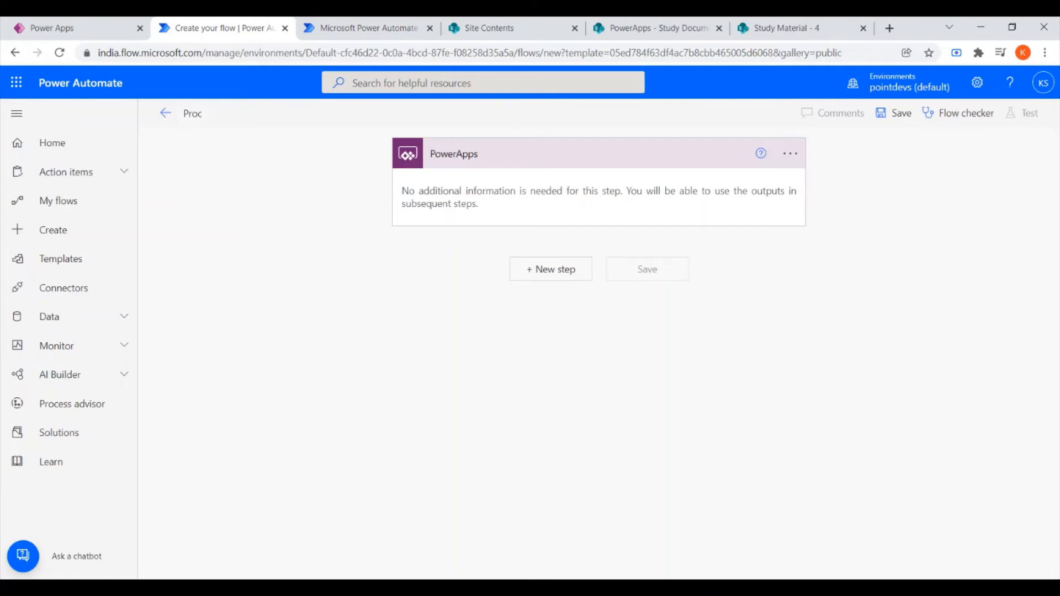
pyautogui.write('eeessDocument')
pyautogui.click(297, 167)
# - Add the SharePoint Get attachments action after the PowerApps trigger
pyautogui.click(566, 276)
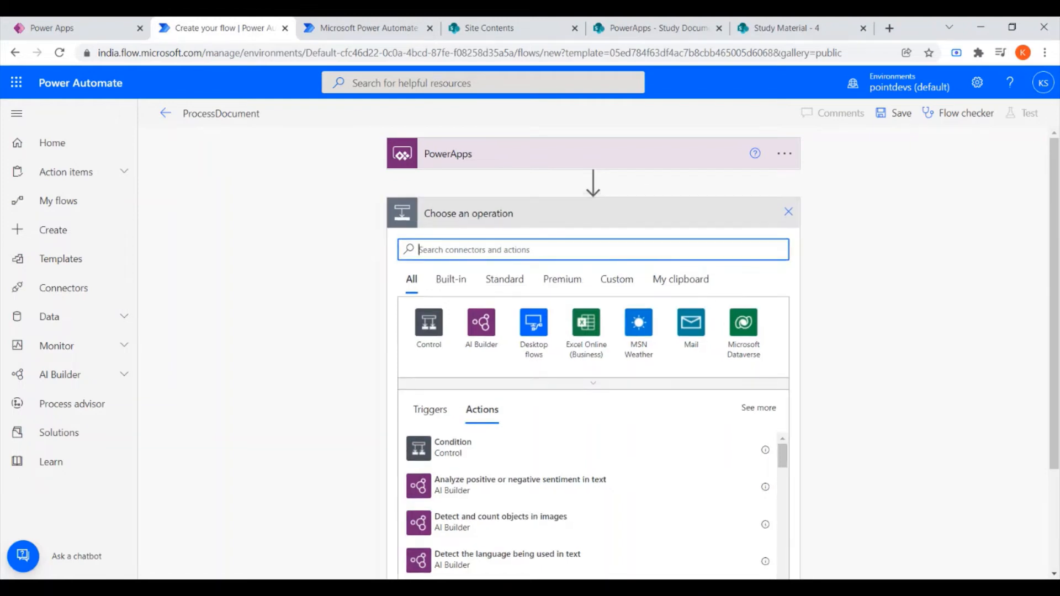
pyautogui.write('in')
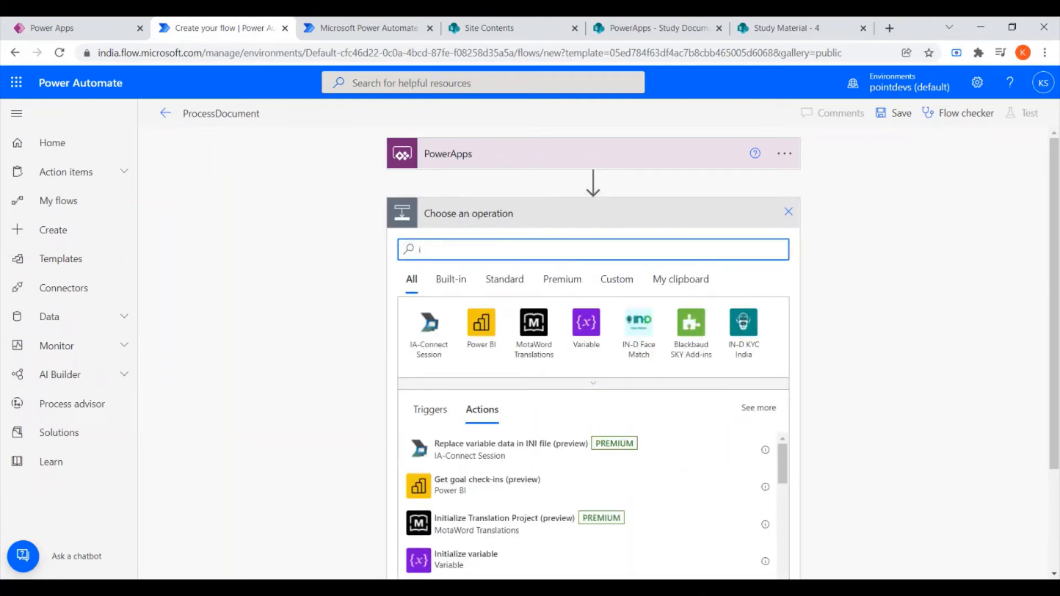
pyautogui.press('BackSpace')
pyautogui.press('BackSpace')
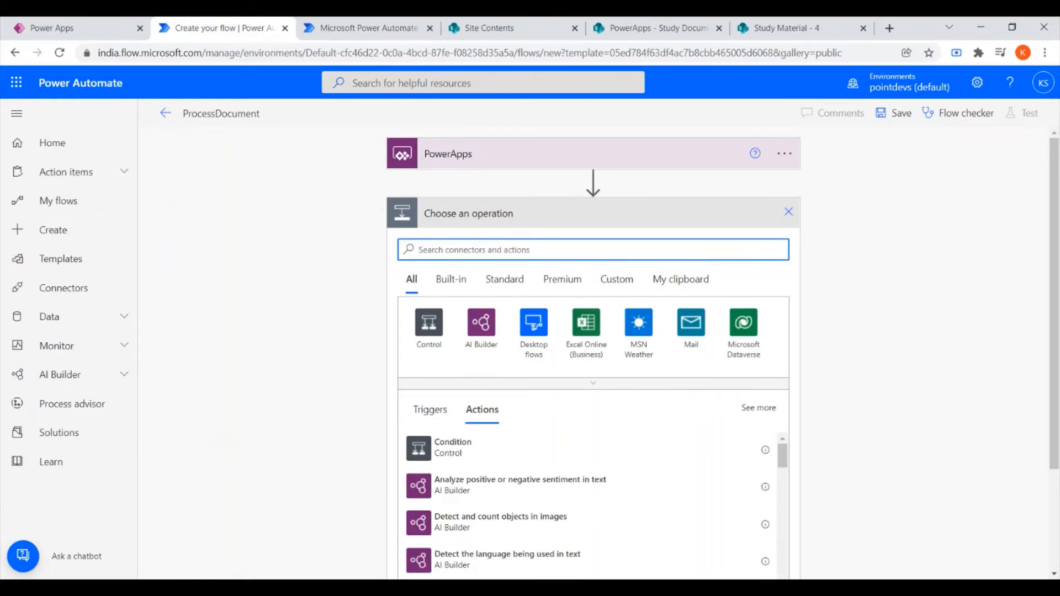
pyautogui.write('get')
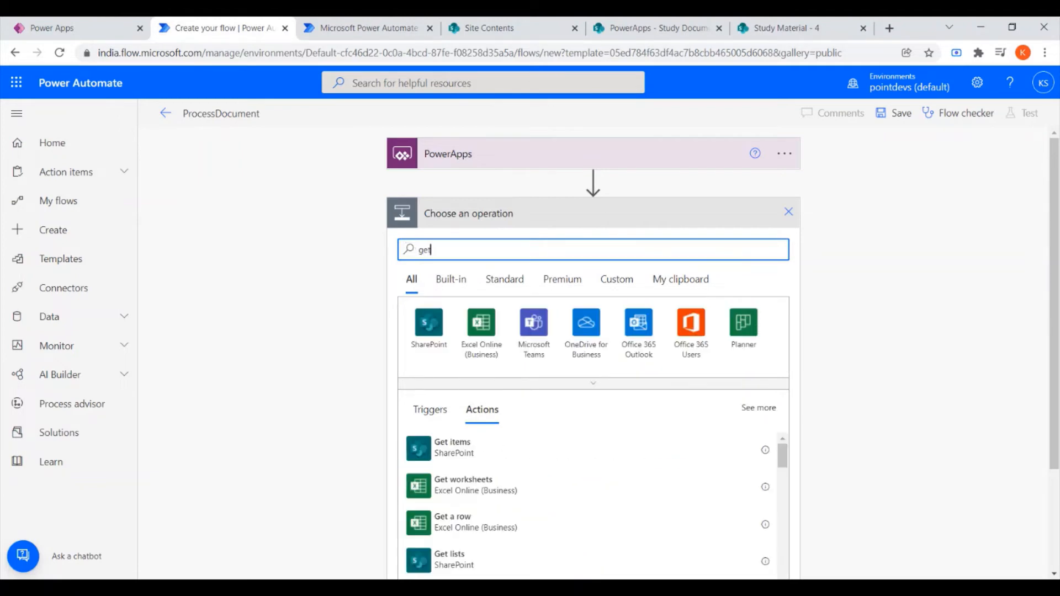
pyautogui.scroll(-1, 503, 369)
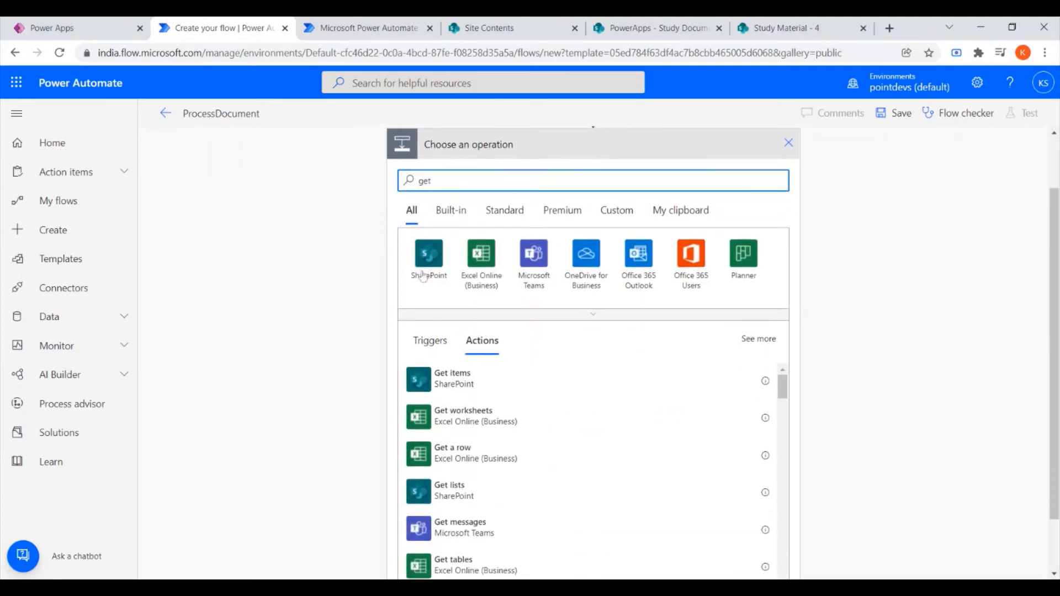
pyautogui.click(424, 276)
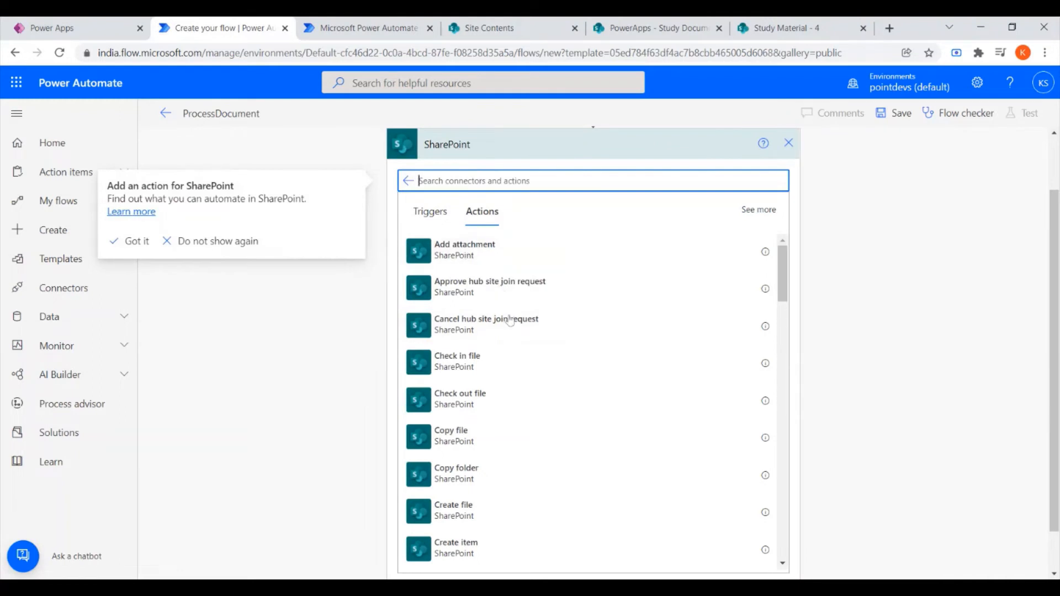
pyautogui.scroll(-1, 510, 322)
pyautogui.scroll(-3, 510, 322)
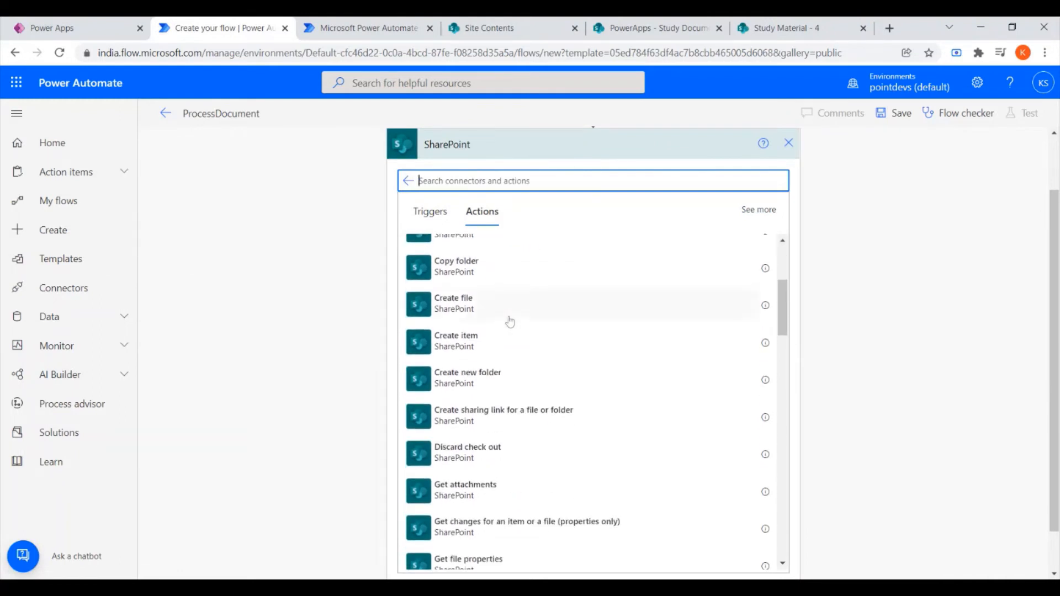
pyautogui.click(469, 494)
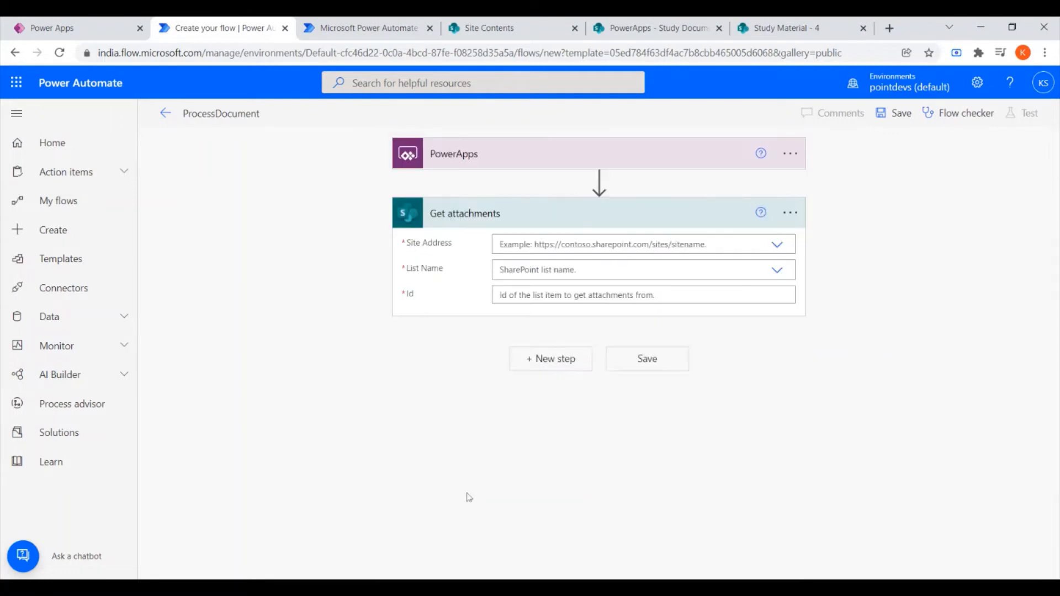
# - Set Get attachments to the PowerApps site, Study Material list and an Id from Ask in PowerApps, and save the flow
pyautogui.click(775, 246)
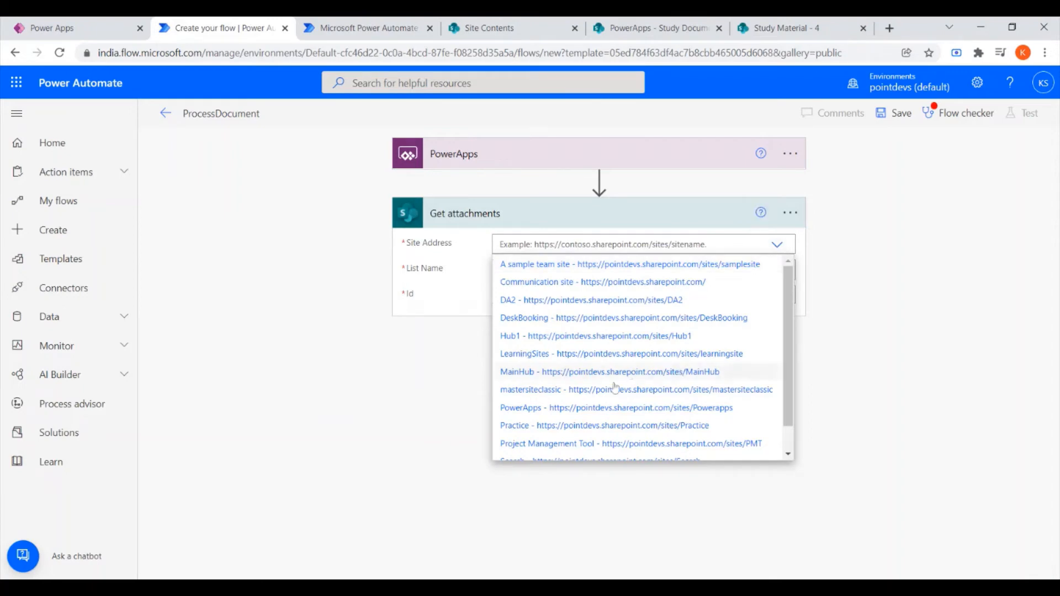
pyautogui.click(568, 413)
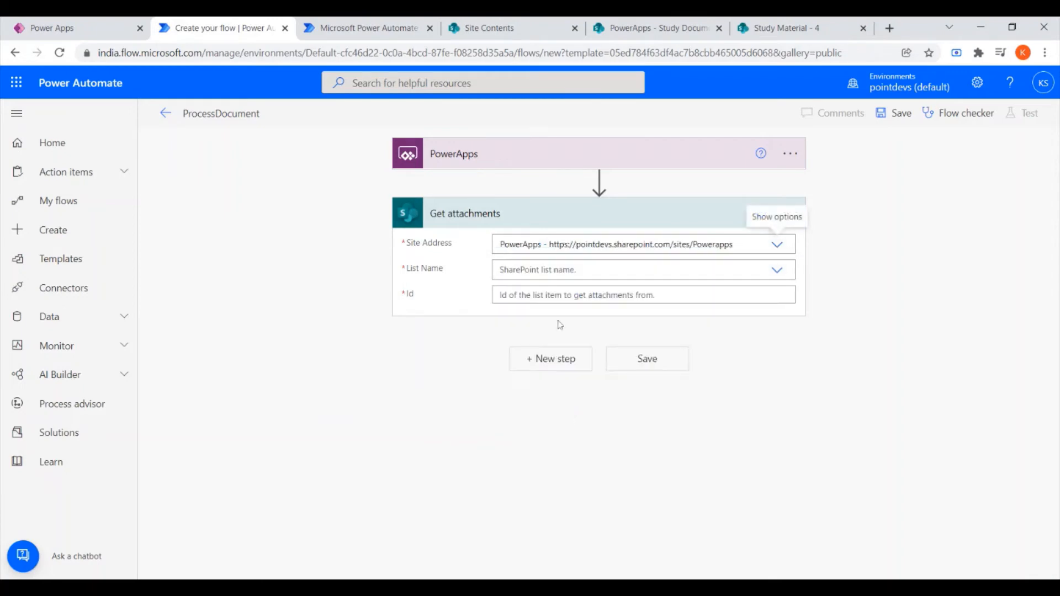
pyautogui.click(776, 274)
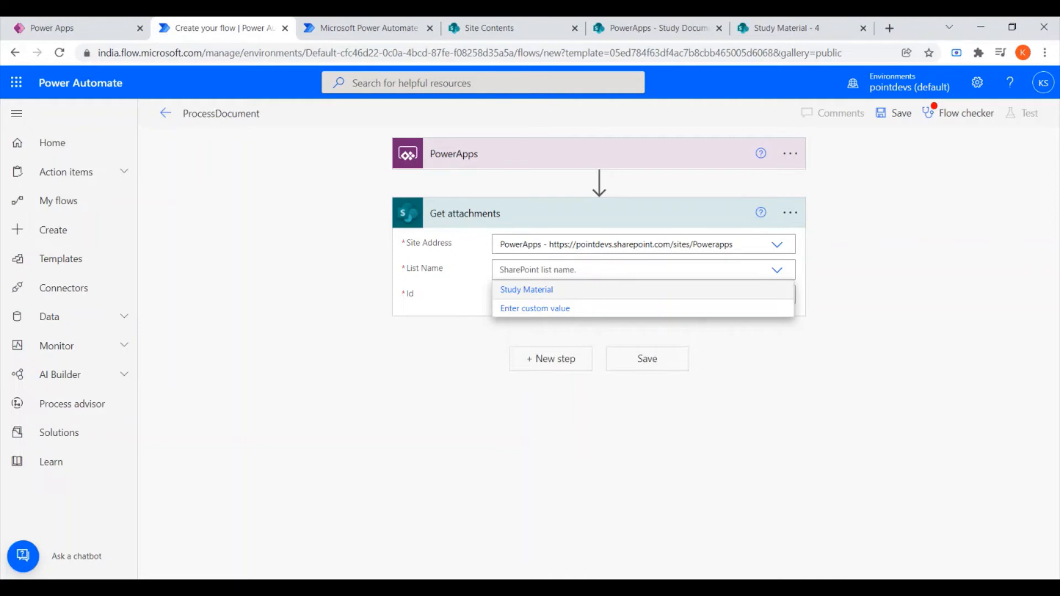
pyautogui.click(542, 291)
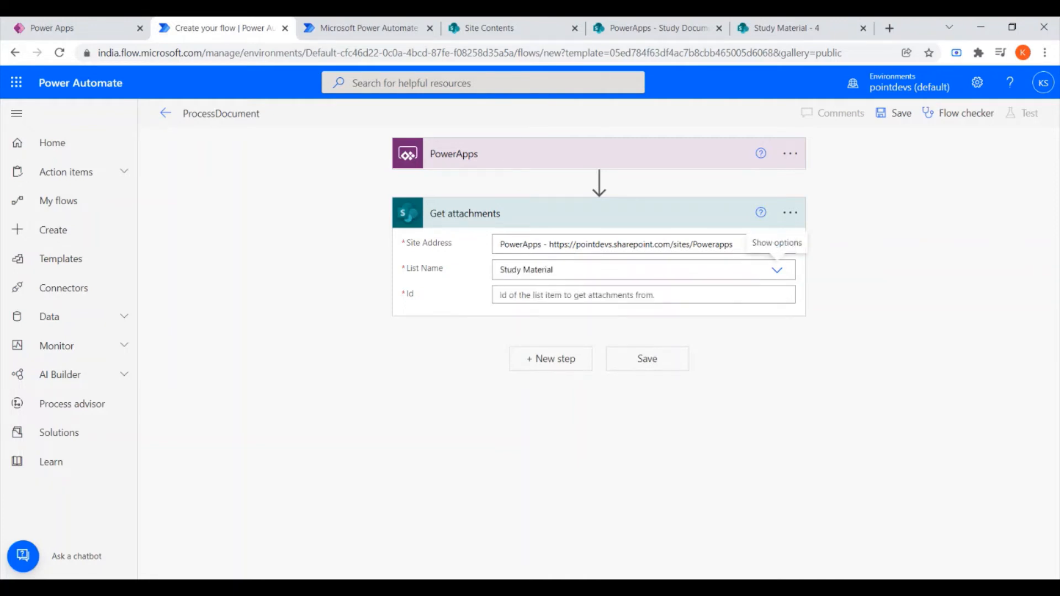
pyautogui.click(552, 295)
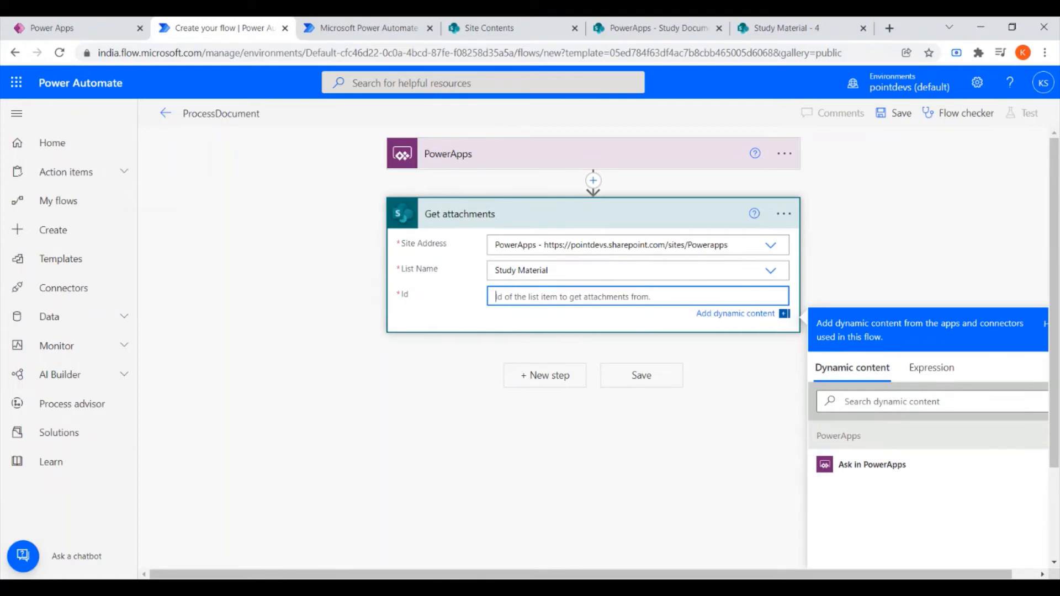
pyautogui.click(862, 468)
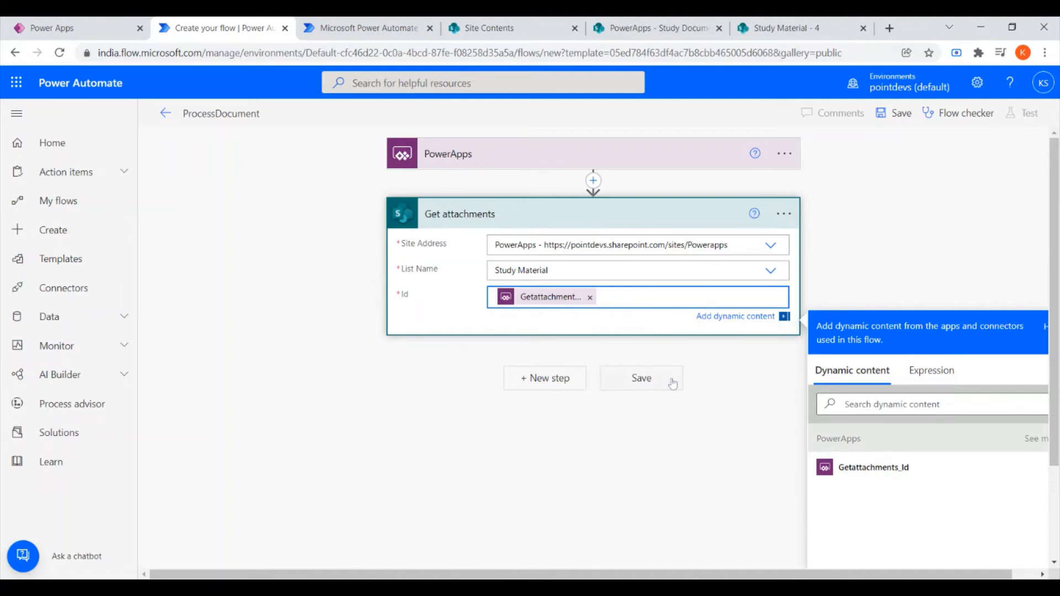
pyautogui.click(642, 378)
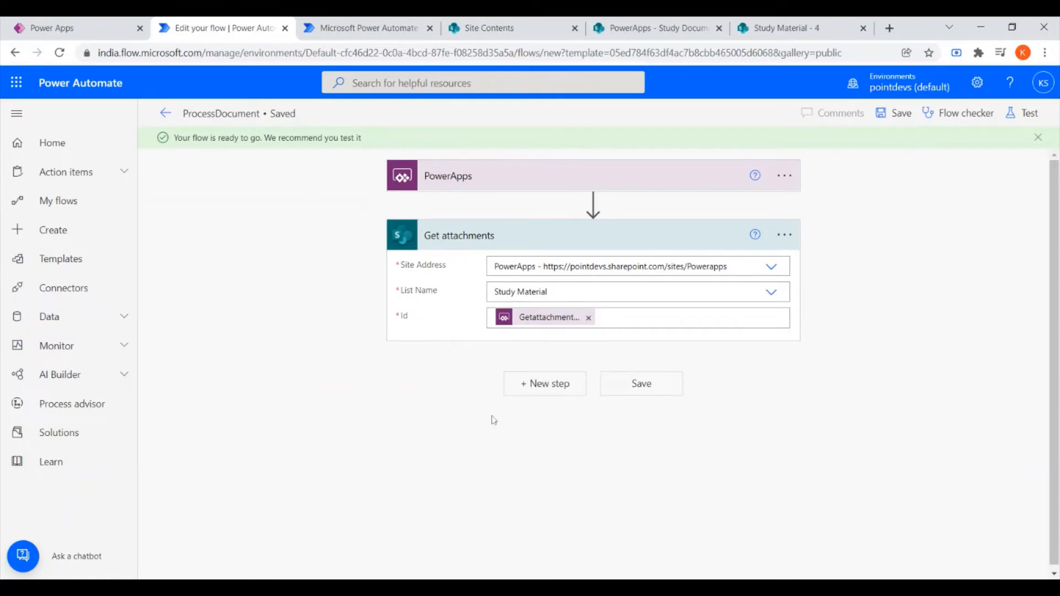
# - Add the SharePoint Get attachment content action after Get attachments
pyautogui.click(542, 385)
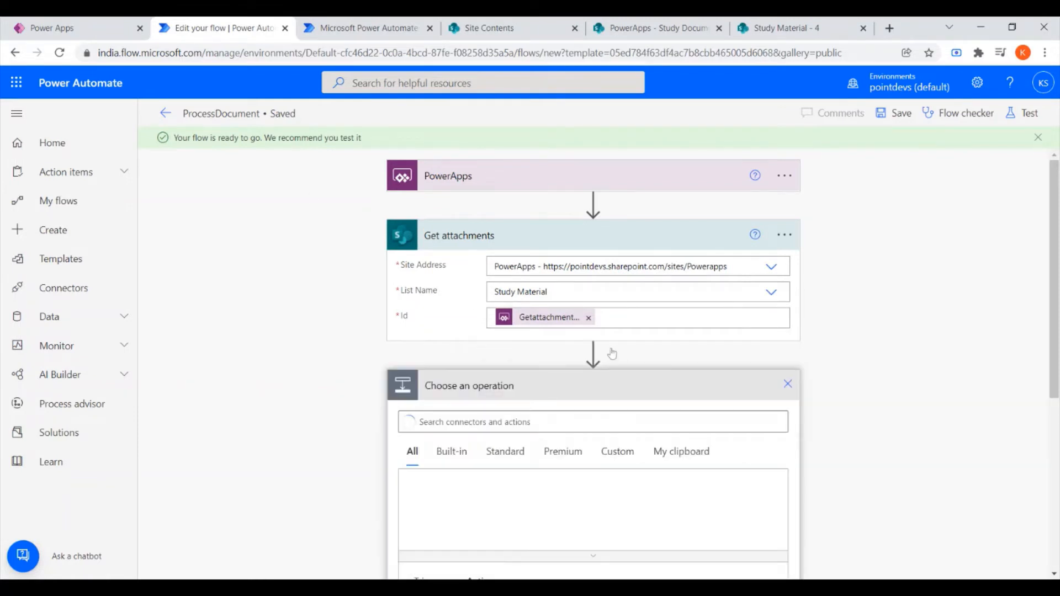
pyautogui.scroll(1, 517, 237)
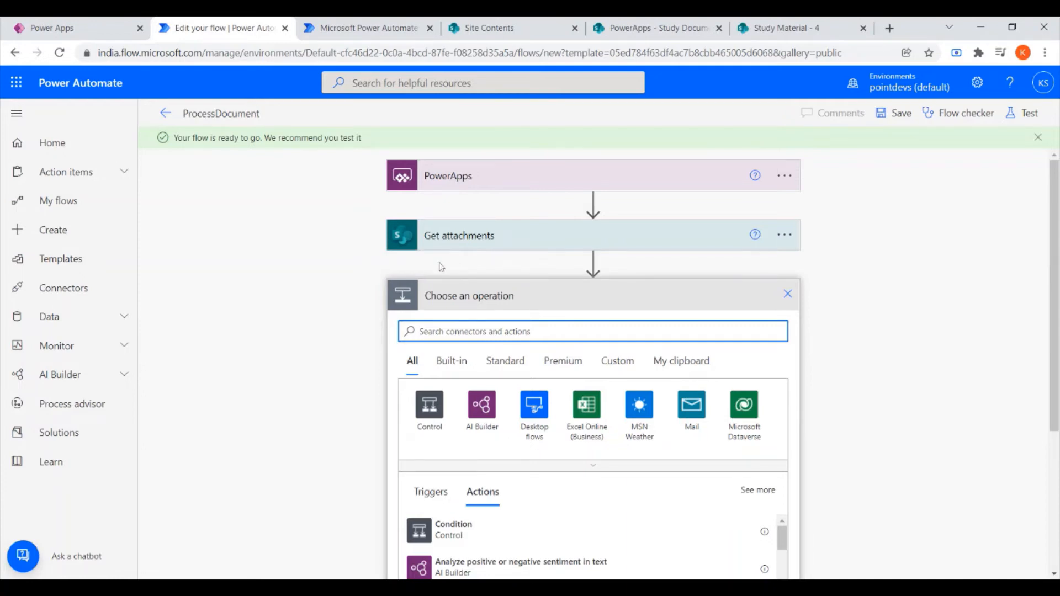
pyautogui.scroll(-1, 396, 269)
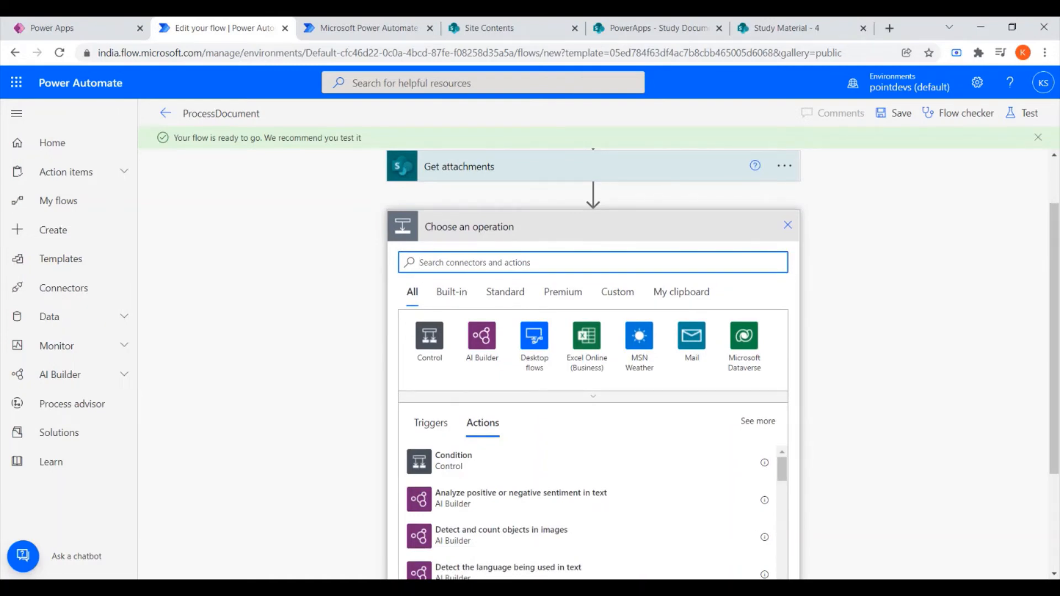
pyautogui.write('get')
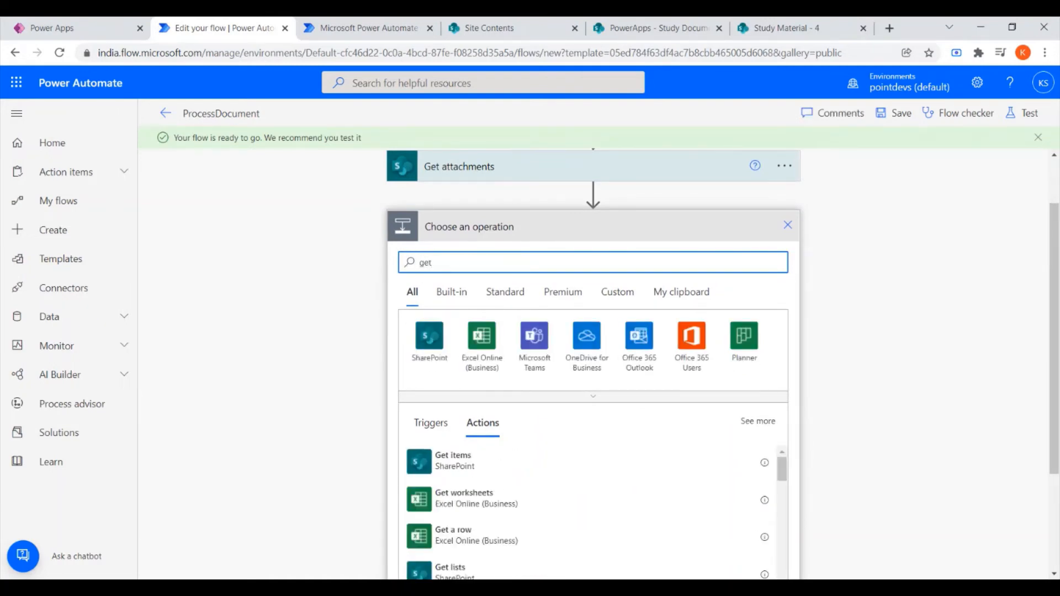
pyautogui.write(' att')
pyautogui.scroll(-3, 477, 442)
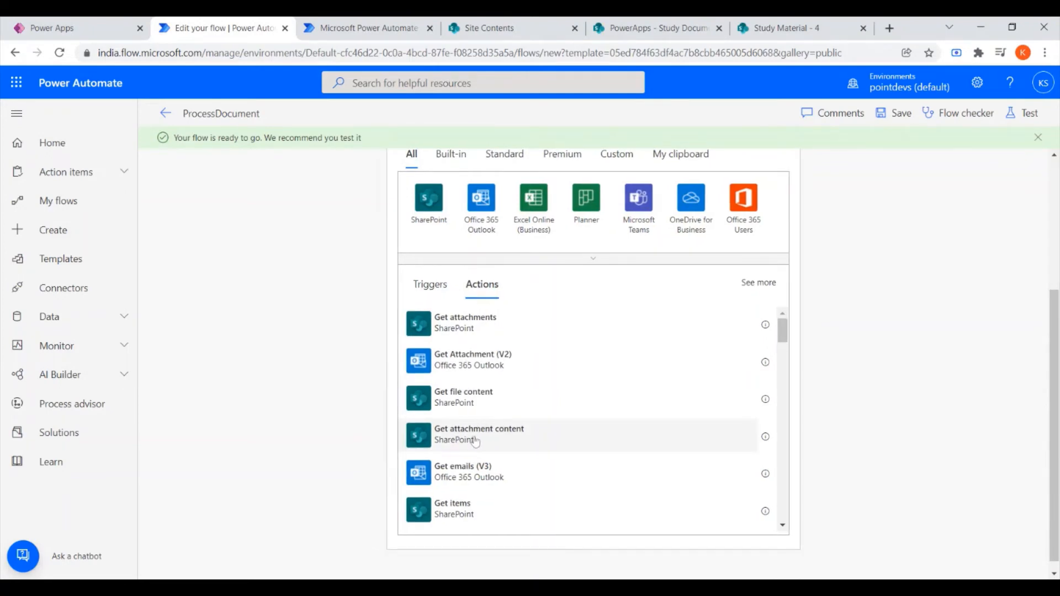
pyautogui.click(476, 441)
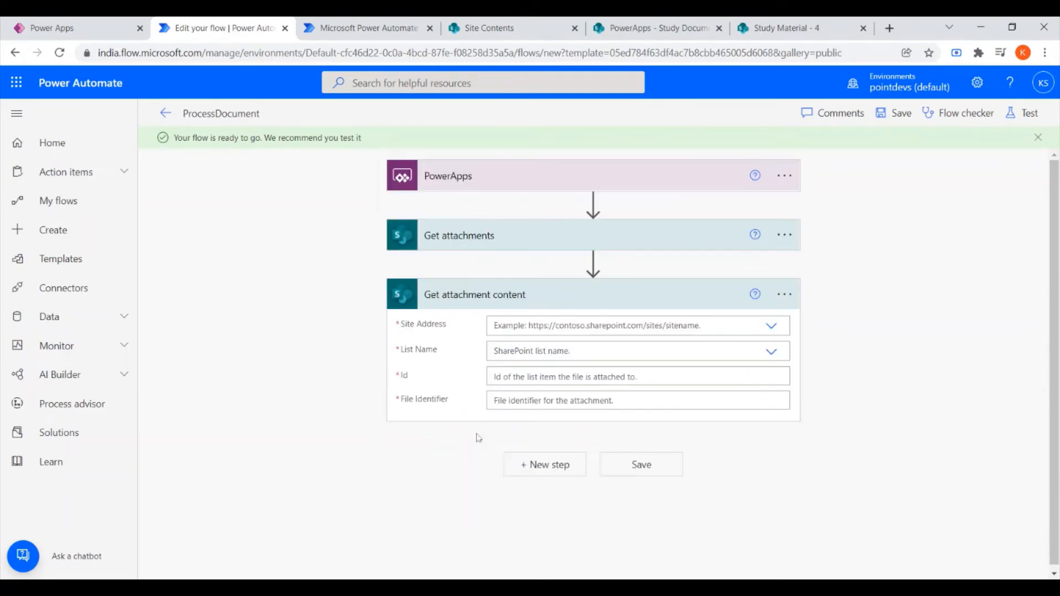
# - Set the Get attachment content action to the PowerApps site and the Study Material list
pyautogui.click(771, 326)
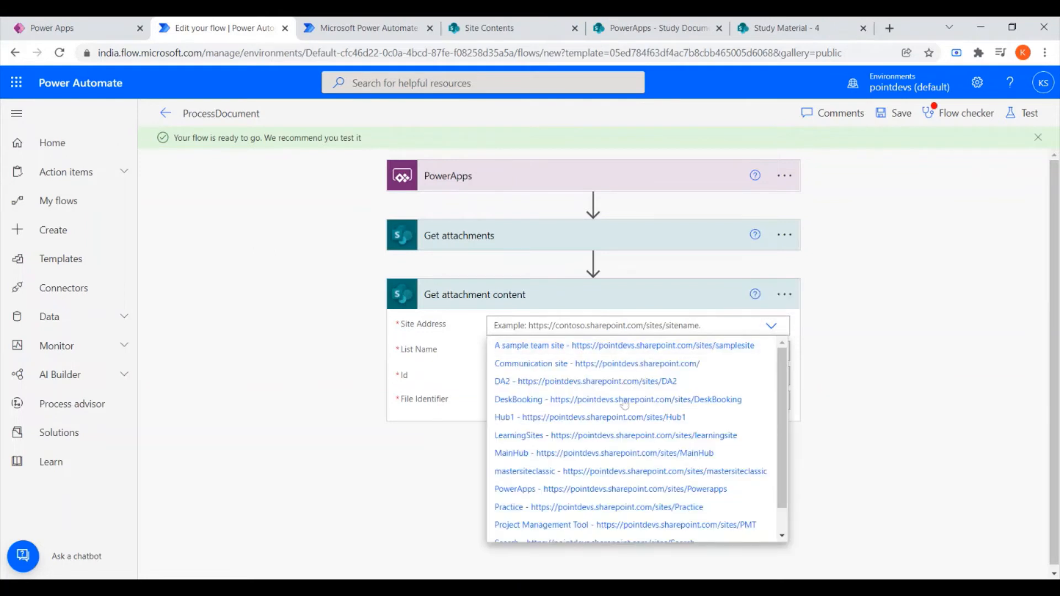
pyautogui.click(534, 491)
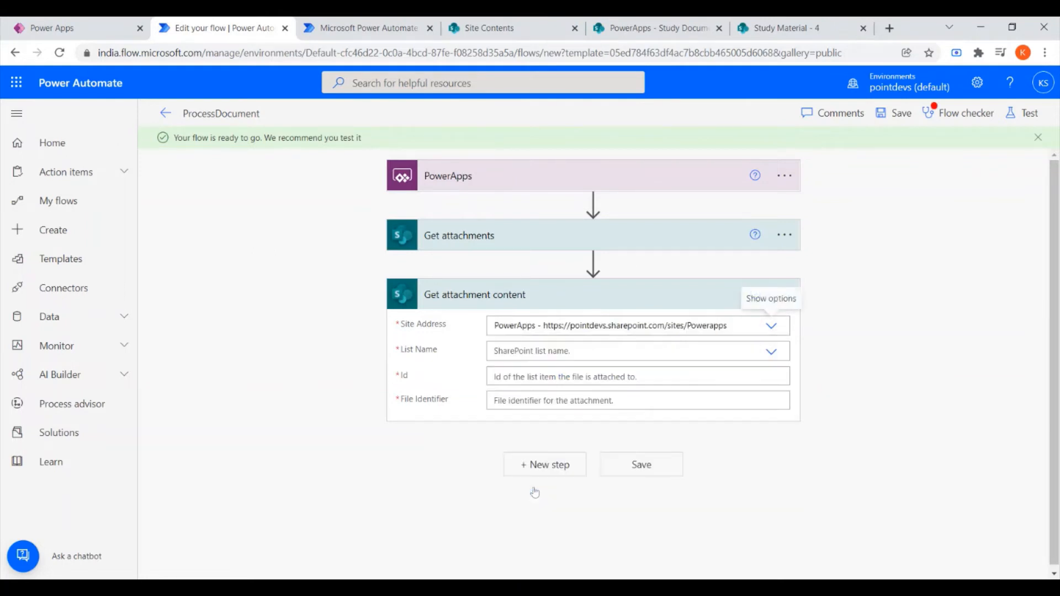
pyautogui.click(772, 354)
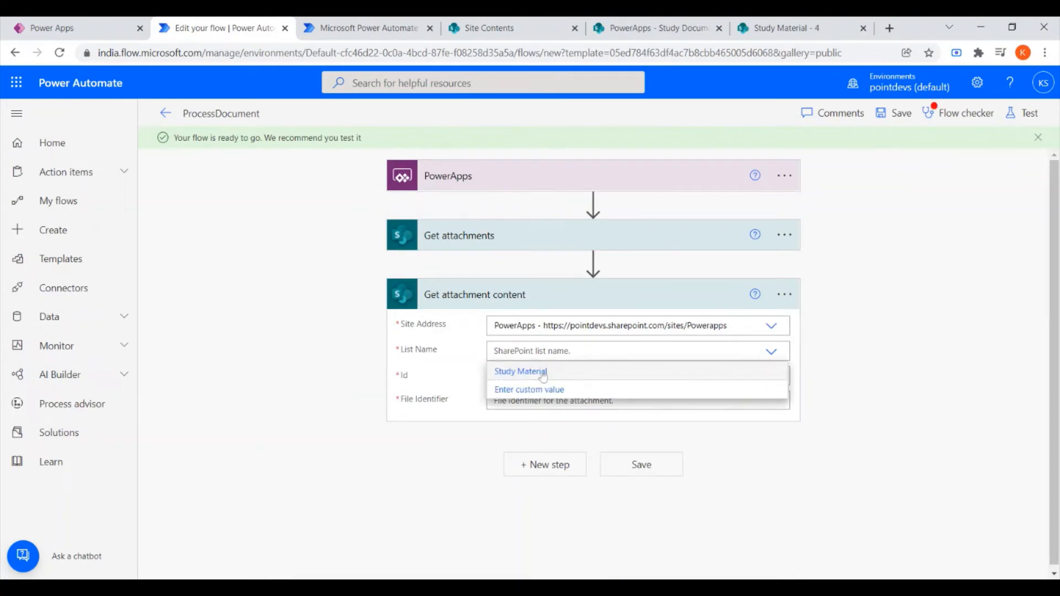
pyautogui.click(543, 375)
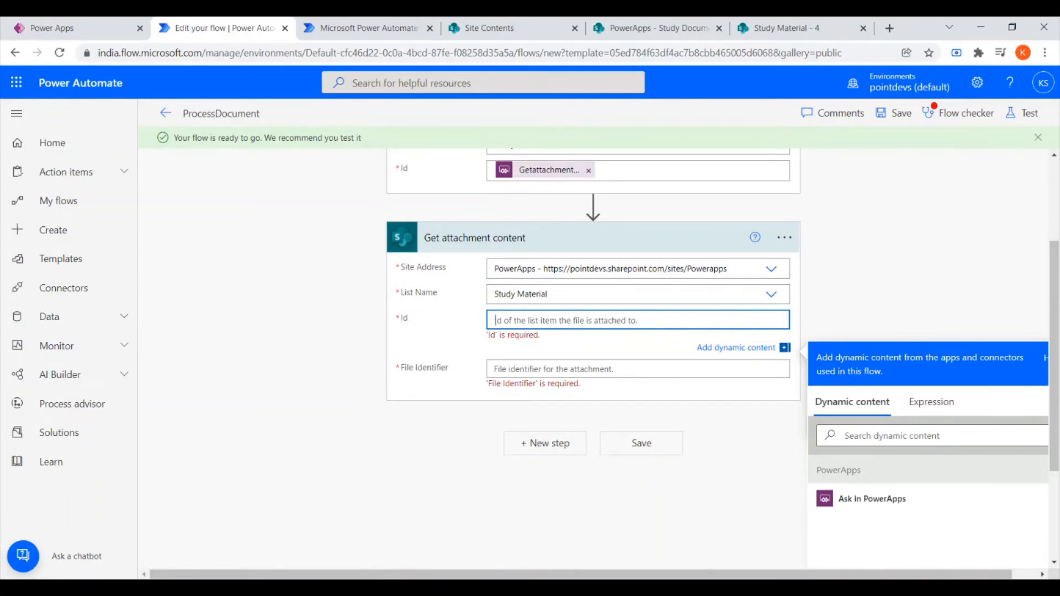
# - Copy the Id value from Get attachments into the Id of Get attachment content
pyautogui.scroll(1, 476, 331)
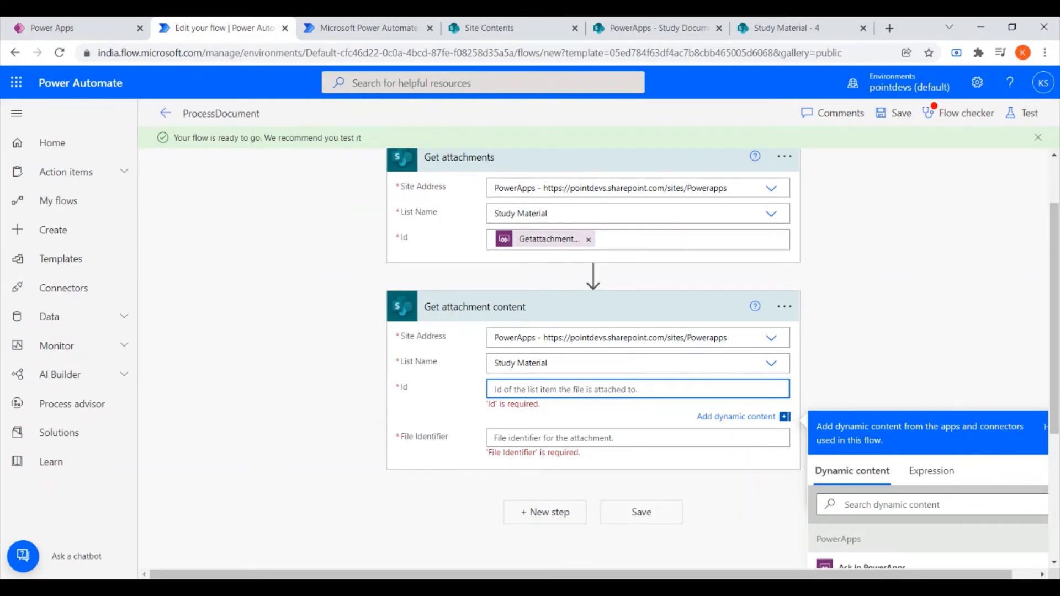
pyautogui.click(540, 246)
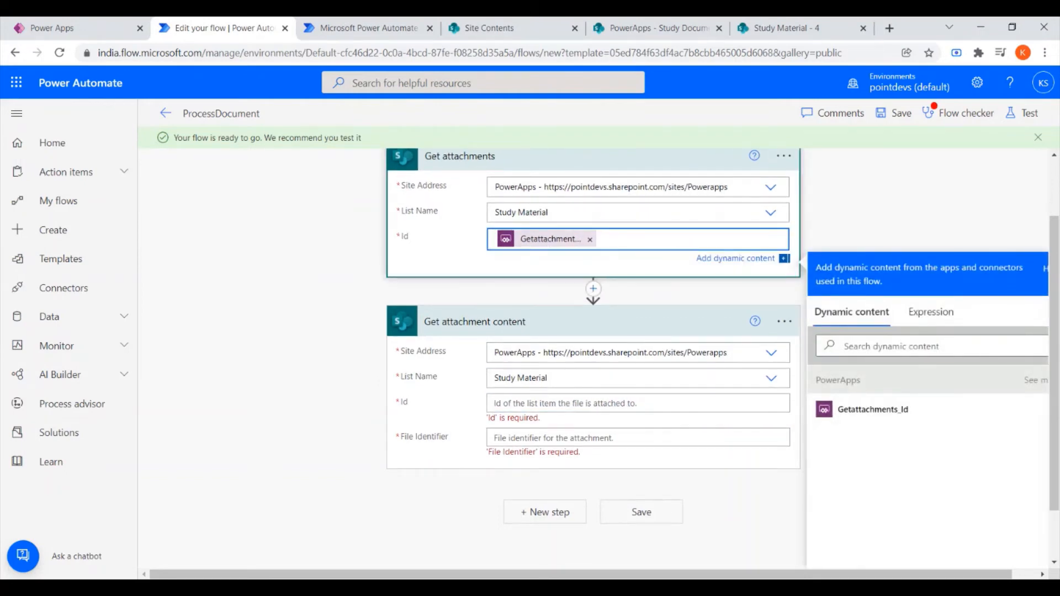
pyautogui.hotkey('ctrl', 'a')
pyautogui.click(552, 403)
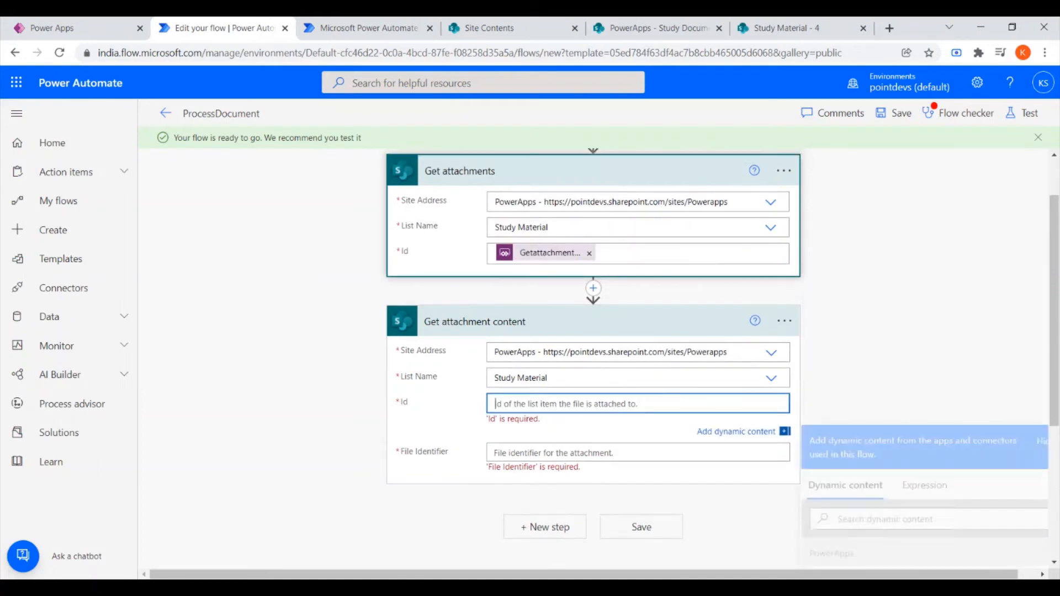
pyautogui.hotkey('ctrl', 'v')
pyautogui.scroll(-1, 877, 314)
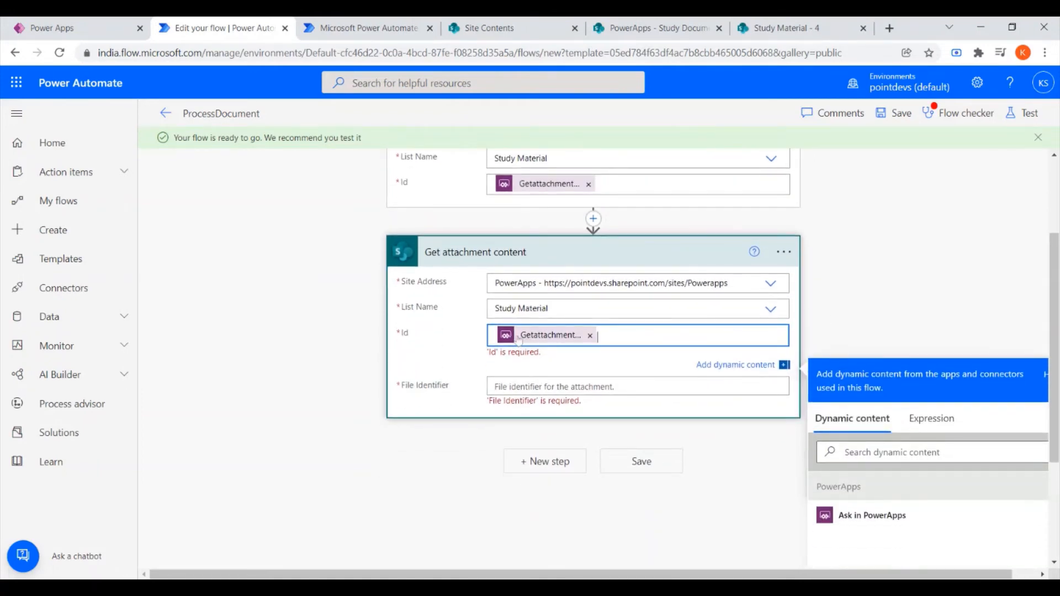
pyautogui.click(471, 352)
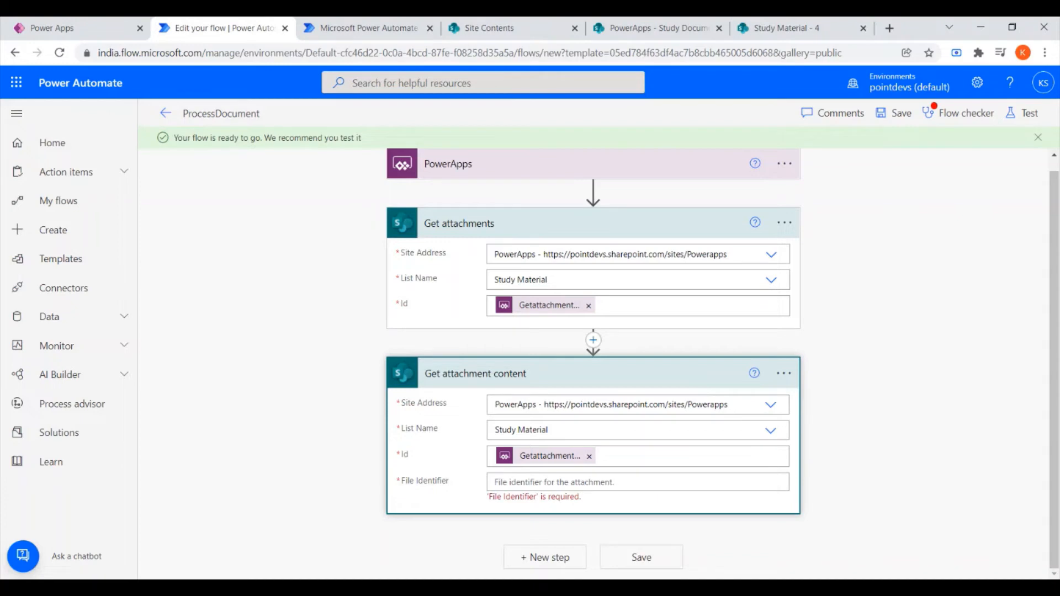
# - Set the File Identifier of Get attachment content to the dynamic Id from Get attachments, and expand the action to check its values
pyautogui.click(600, 481)
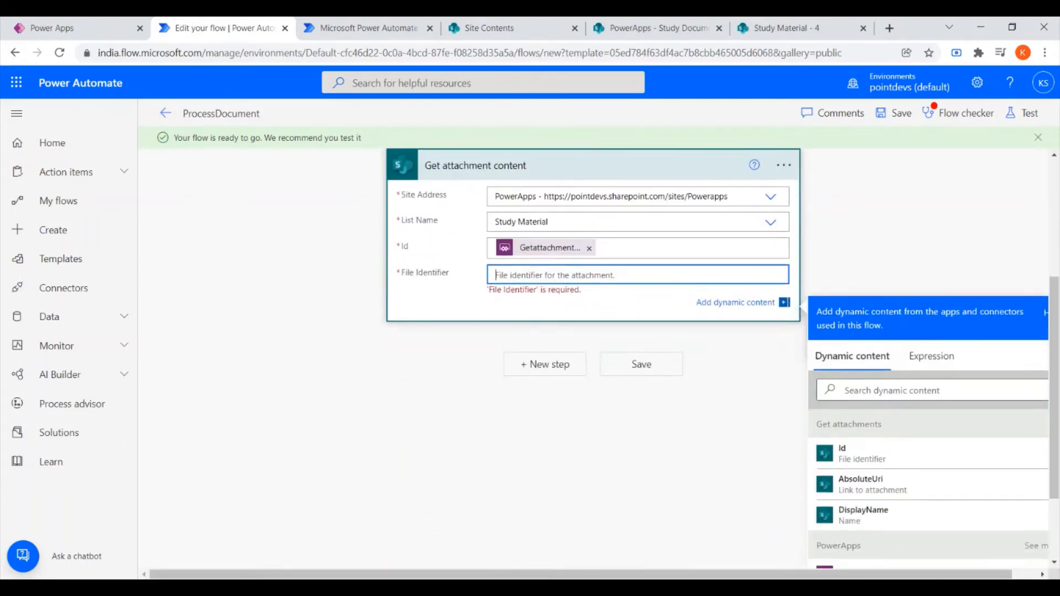
pyautogui.scroll(3, 592, 459)
pyautogui.scroll(2, 592, 458)
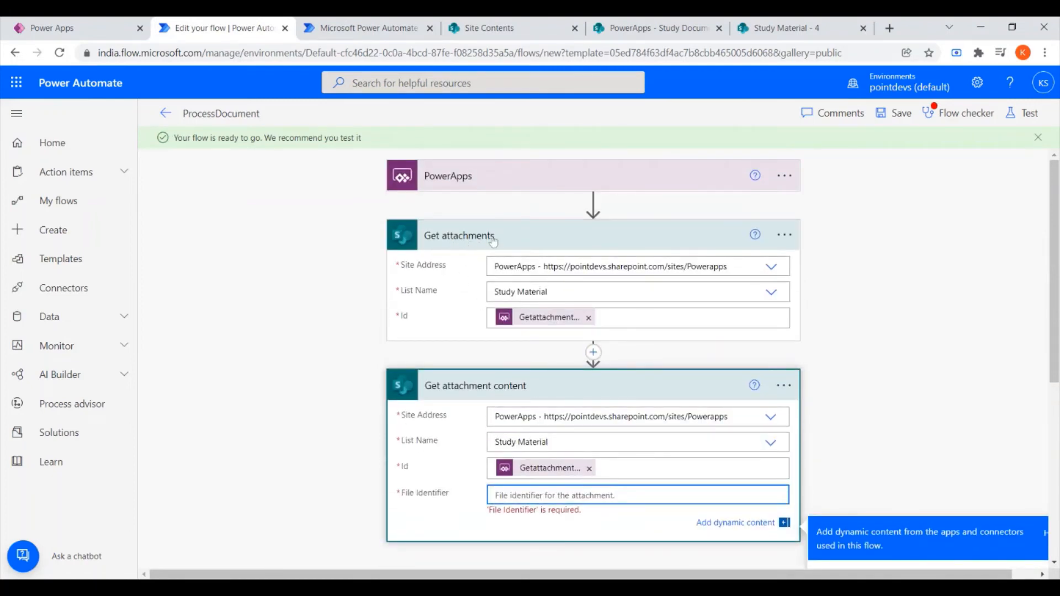
pyautogui.scroll(-5, 674, 418)
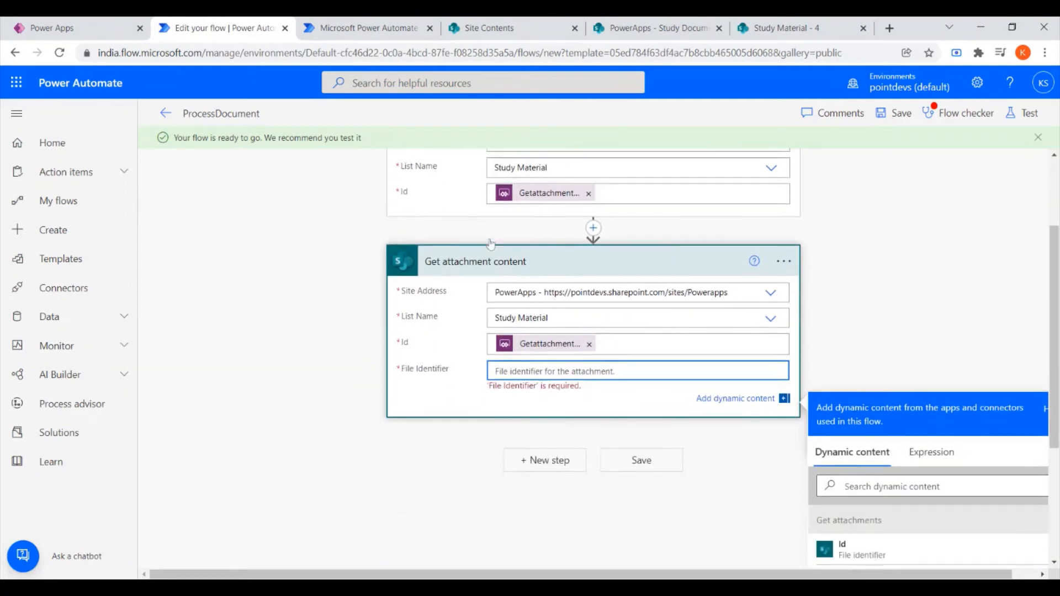
pyautogui.scroll(5, 552, 375)
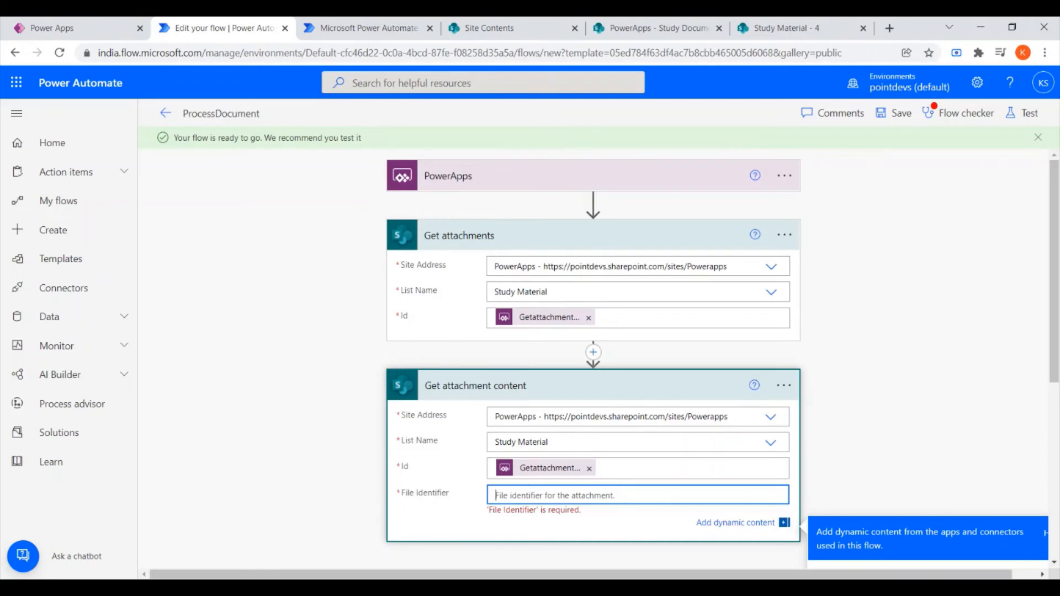
pyautogui.scroll(-5, 494, 257)
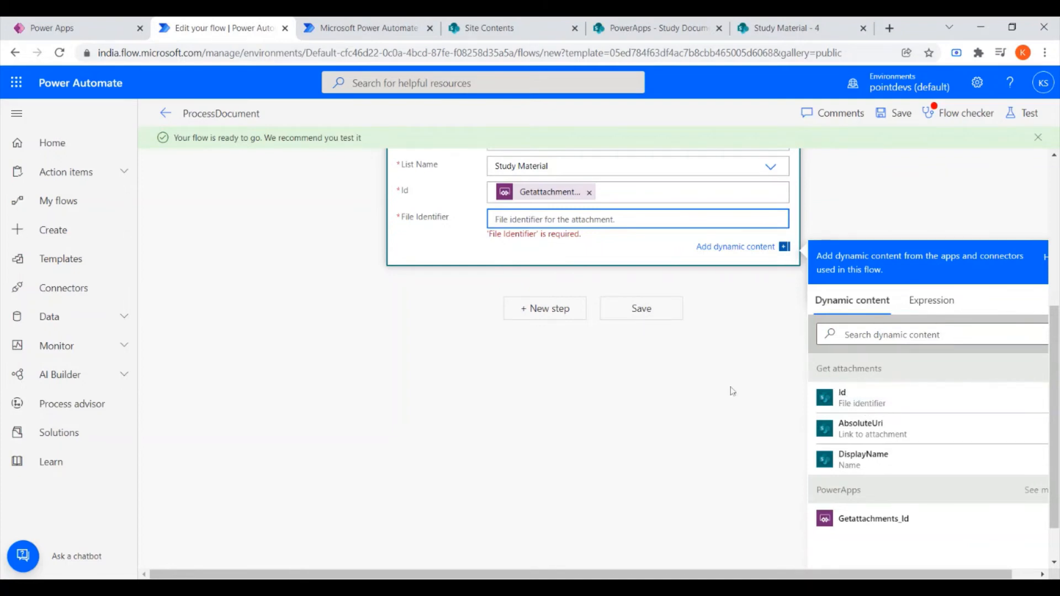
pyautogui.scroll(5, 733, 390)
pyautogui.scroll(-3, 687, 399)
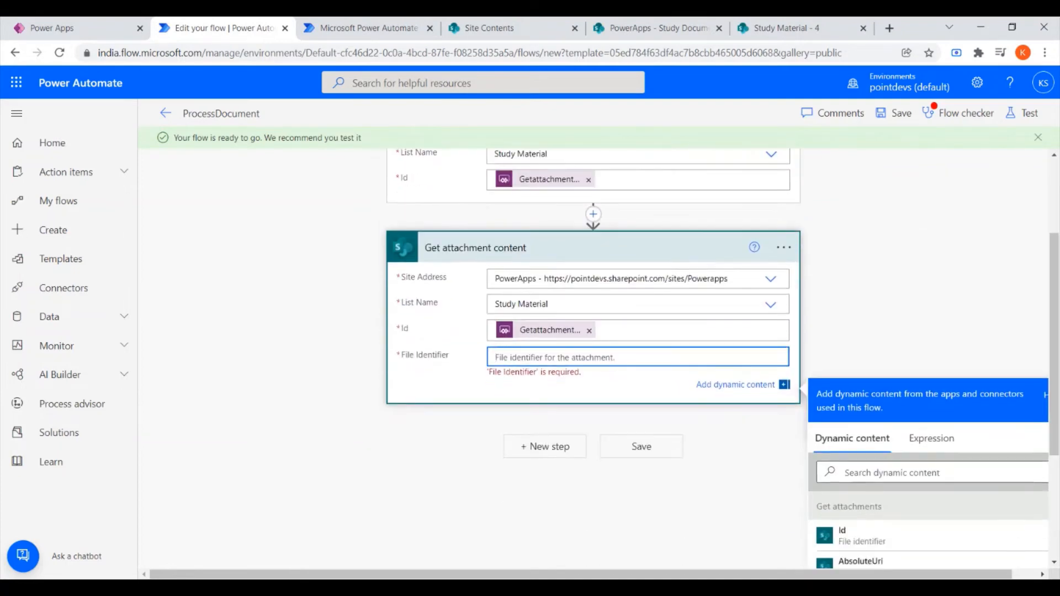
pyautogui.scroll(-3, 687, 398)
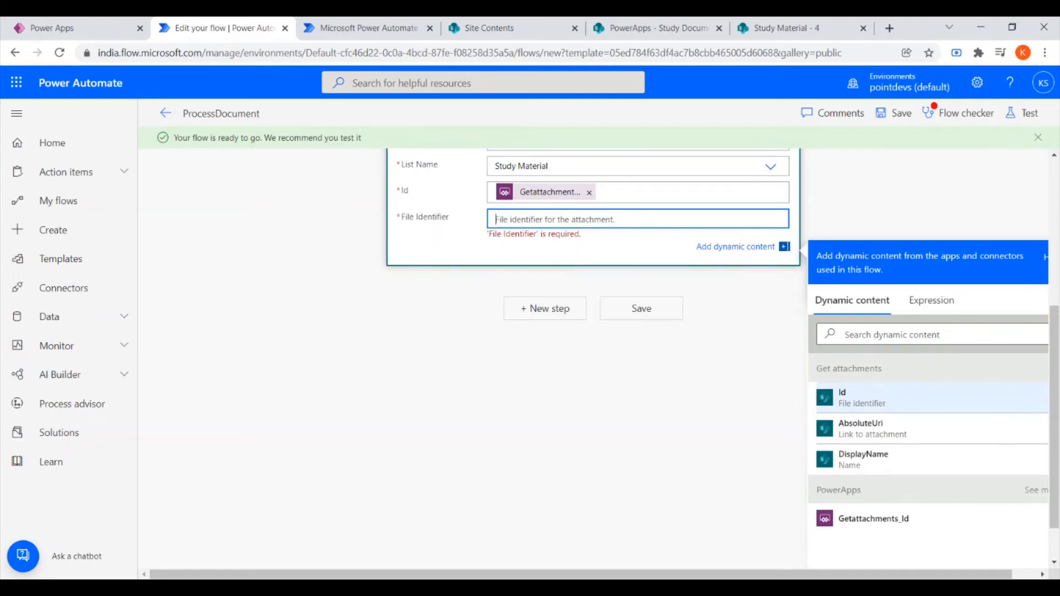
pyautogui.click(845, 397)
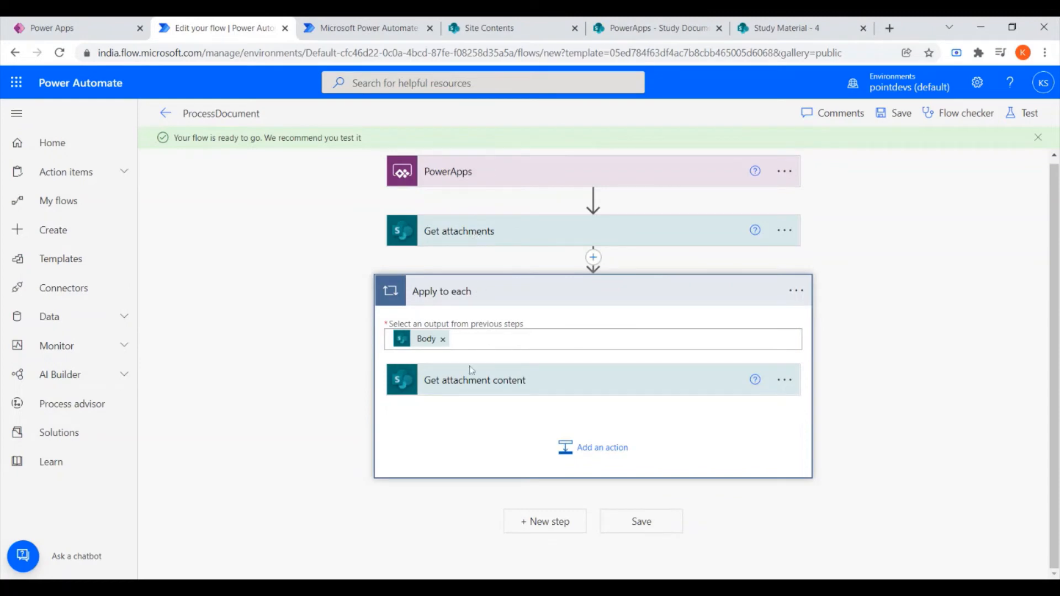
pyautogui.click(467, 381)
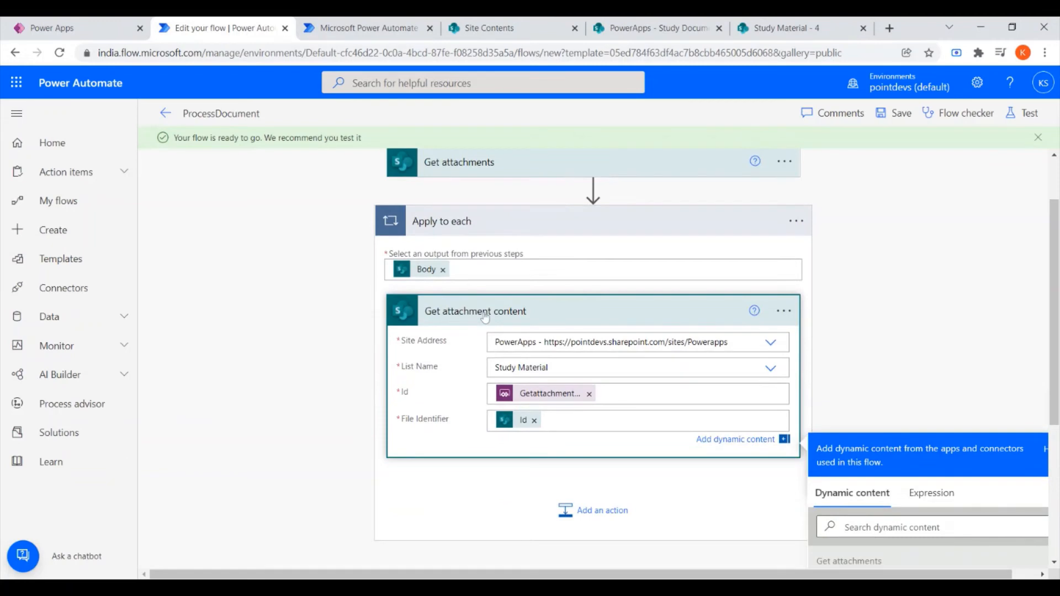
pyautogui.scroll(-1, 485, 317)
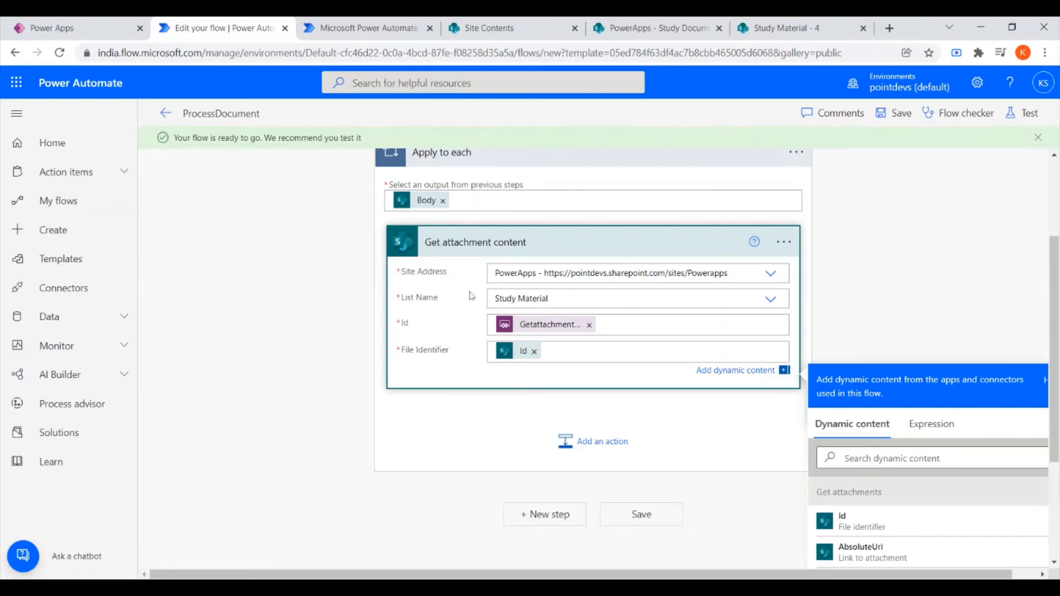
# - Add the SharePoint Create file action inside the Apply to each loop, after Get attachment content
pyautogui.scroll(-1, 578, 381)
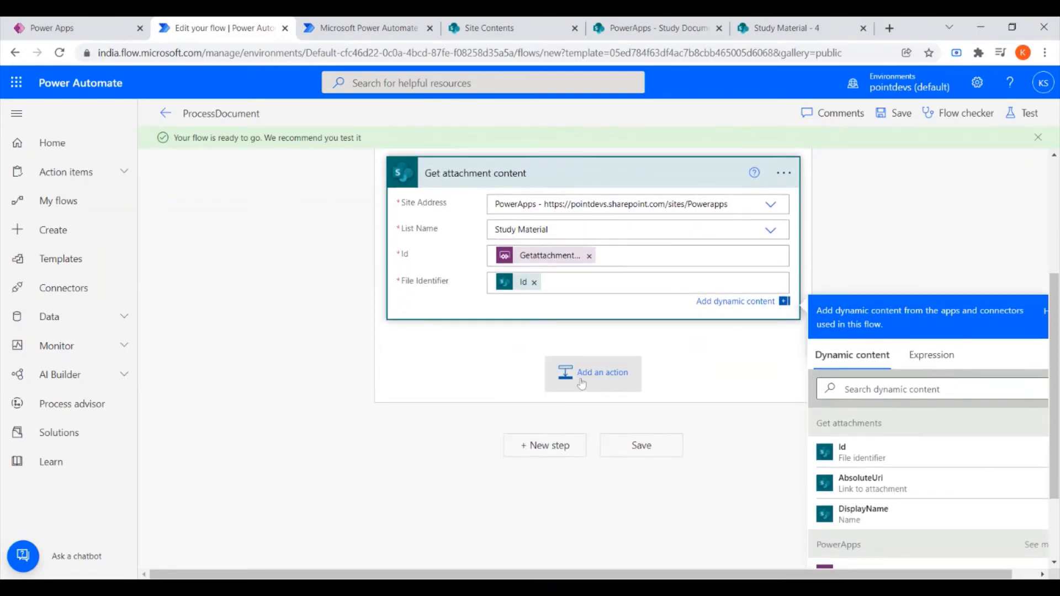
pyautogui.click(582, 380)
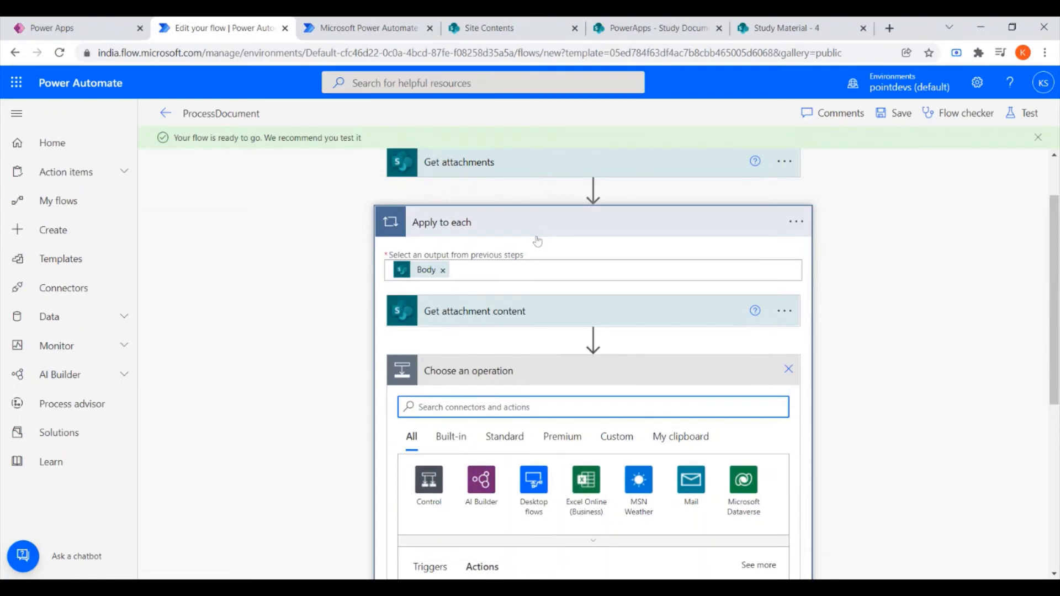
pyautogui.scroll(-1, 539, 256)
pyautogui.scroll(1, 539, 255)
pyautogui.scroll(-1, 582, 298)
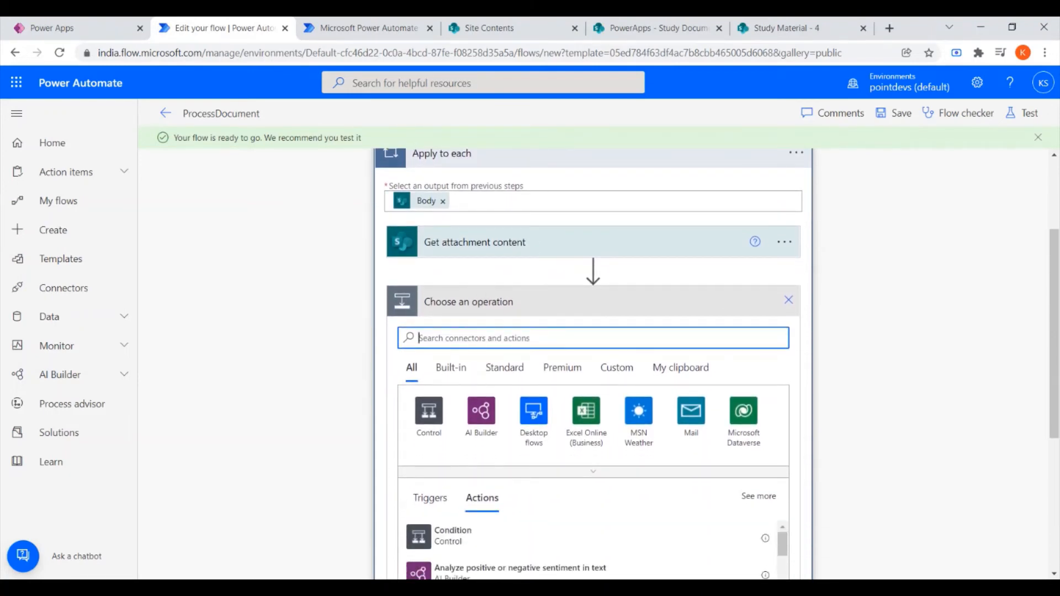
pyautogui.write('cr')
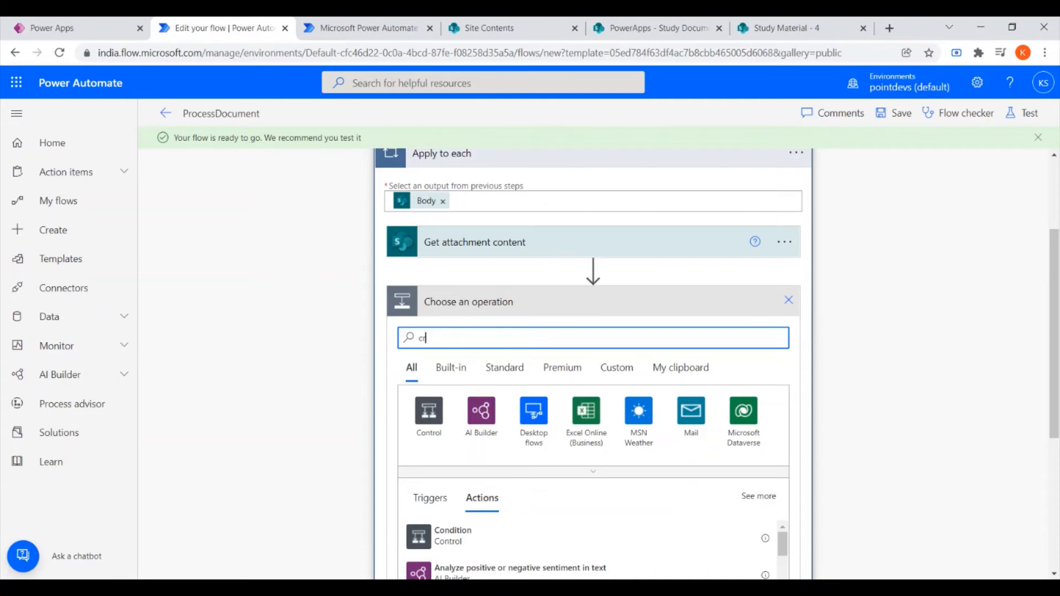
pyautogui.write('eate')
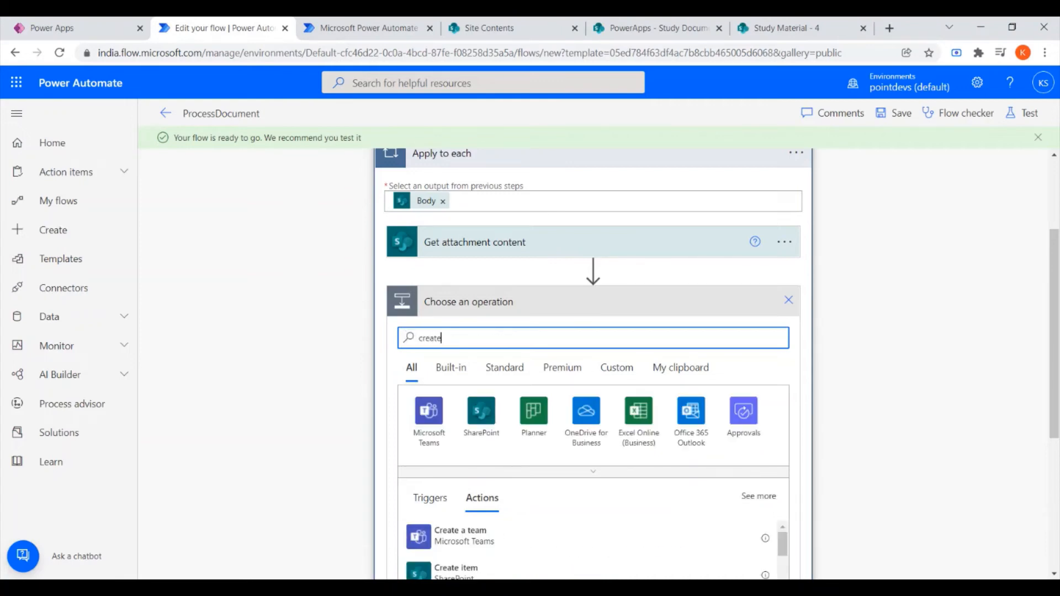
pyautogui.scroll(-1, 593, 331)
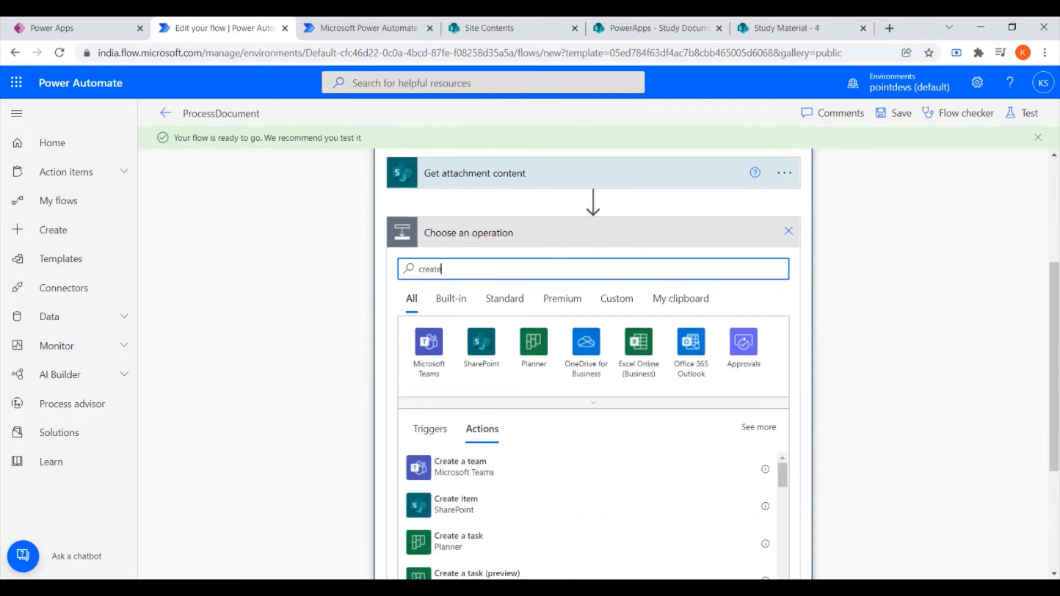
pyautogui.scroll(-1, 486, 345)
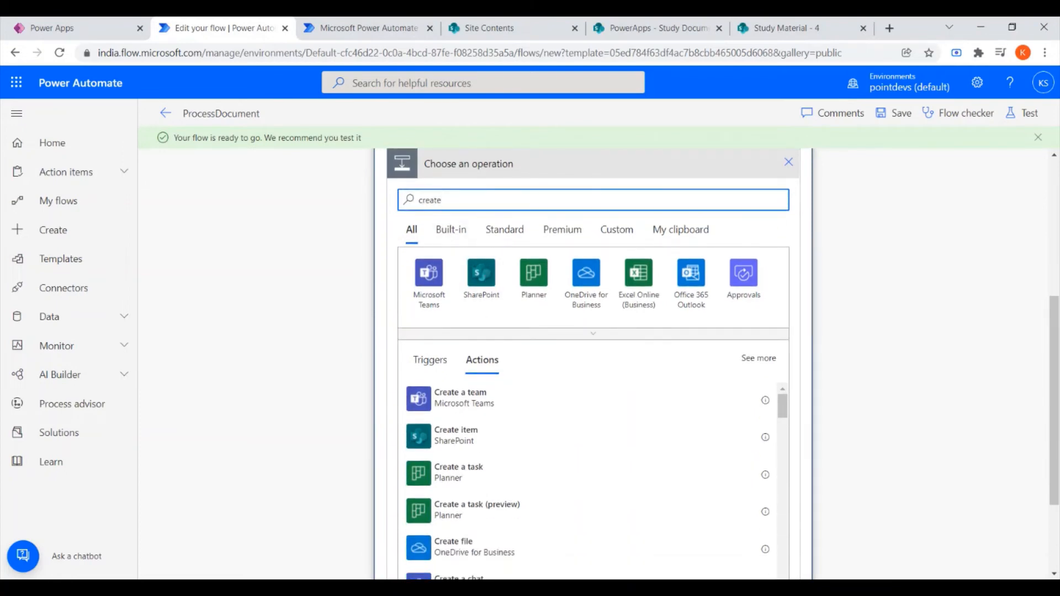
pyautogui.scroll(-1, 512, 249)
pyautogui.scroll(-1, 511, 248)
pyautogui.scroll(-2, 512, 380)
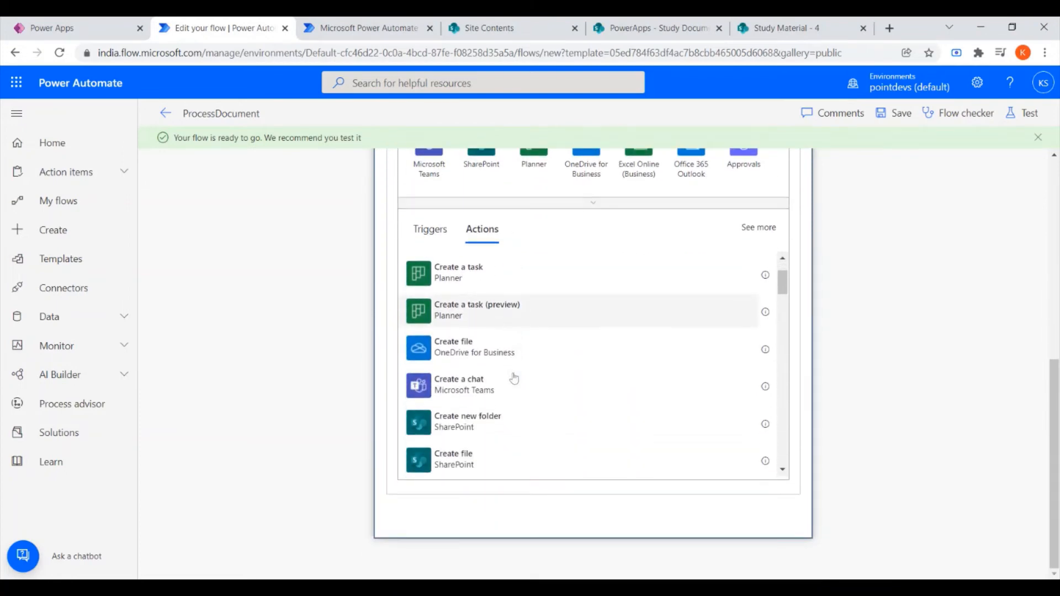
pyautogui.click(461, 466)
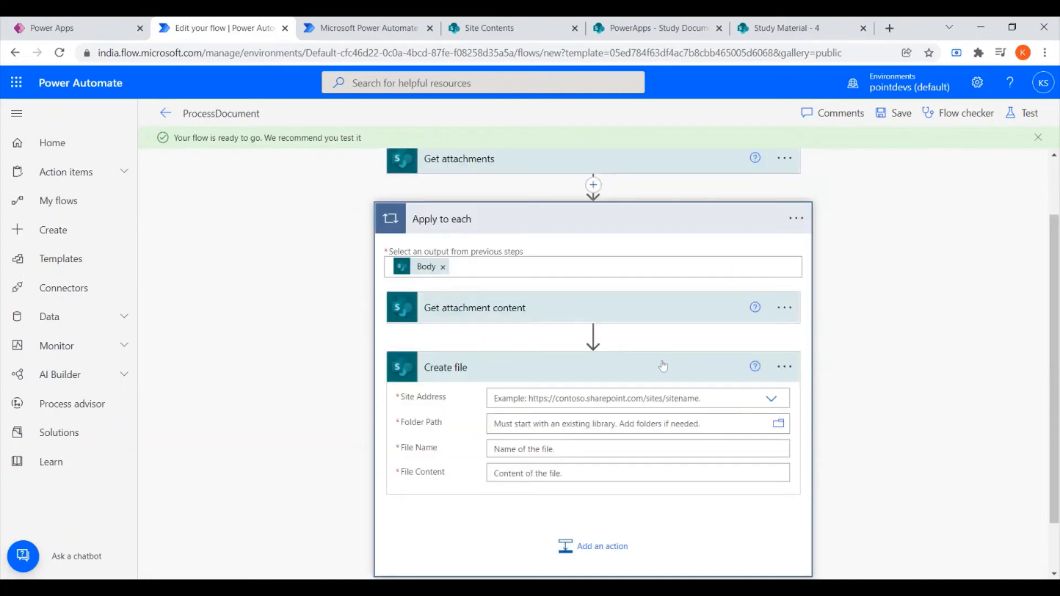
# - Set the Create file action to the PowerApps site and the /Study Documents folder path
pyautogui.scroll(-1, 663, 365)
pyautogui.click(771, 335)
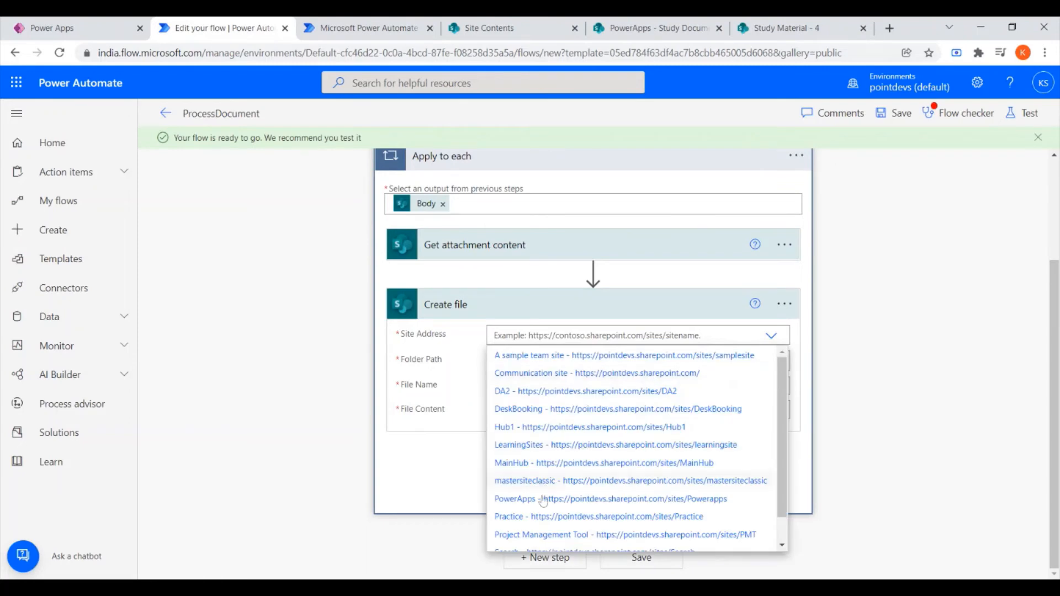
pyautogui.click(543, 500)
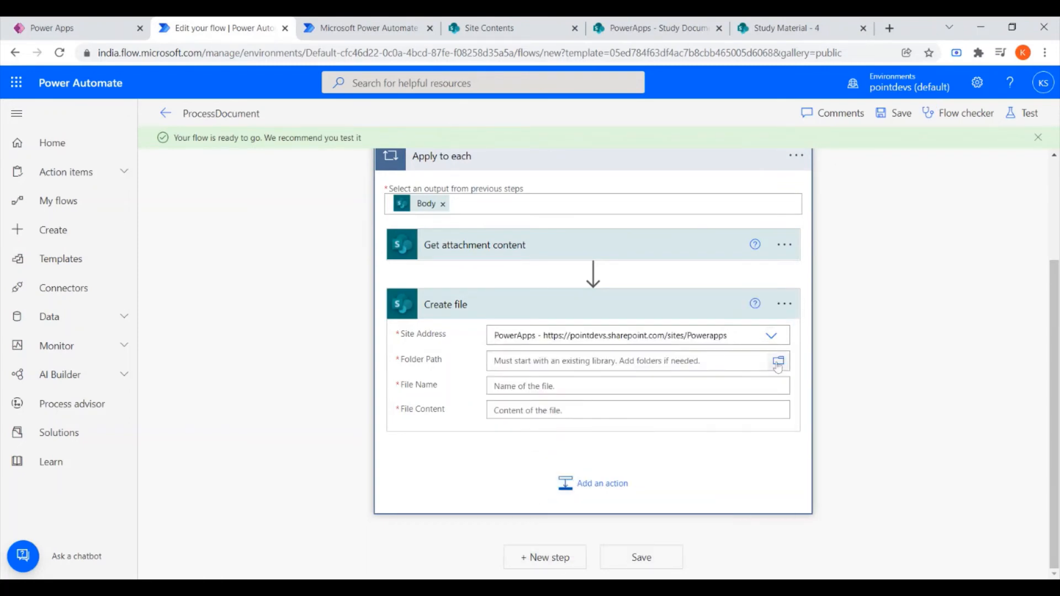
pyautogui.click(777, 364)
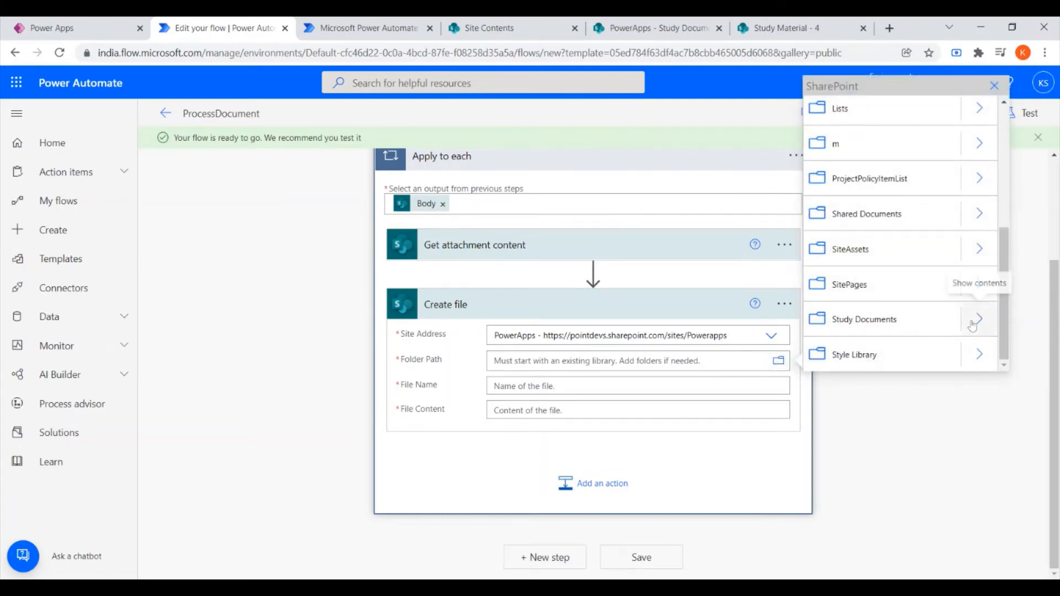
pyautogui.click(977, 319)
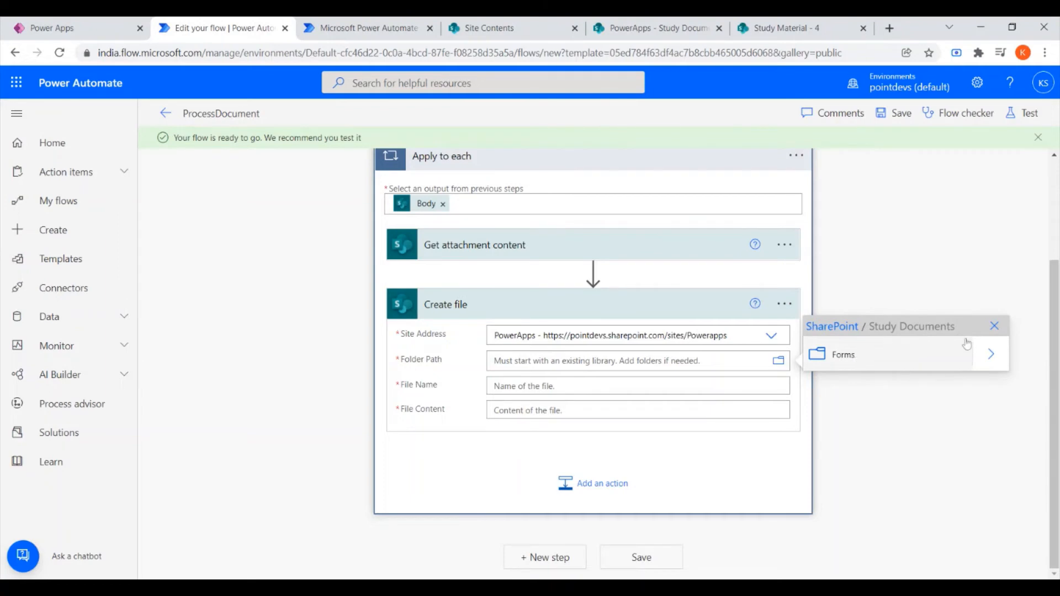
pyautogui.click(831, 326)
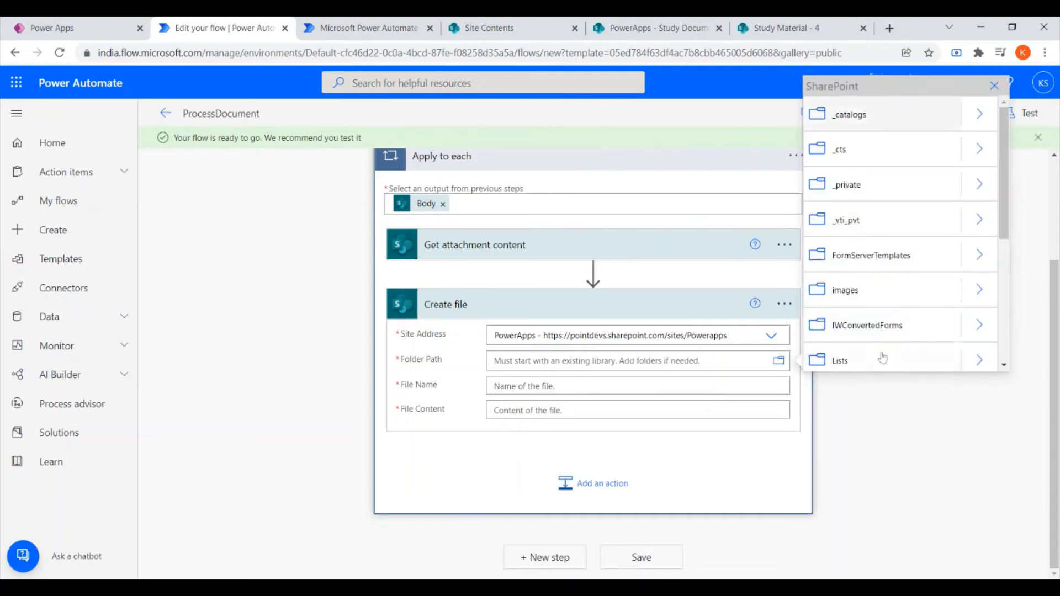
pyautogui.scroll(-4, 867, 319)
pyautogui.scroll(-2, 867, 333)
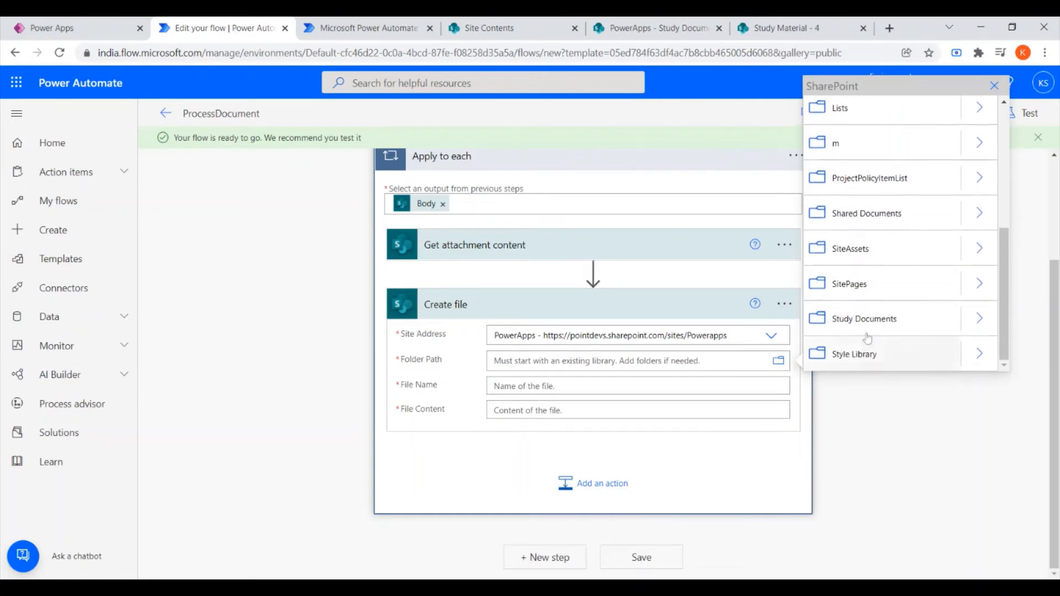
pyautogui.click(867, 324)
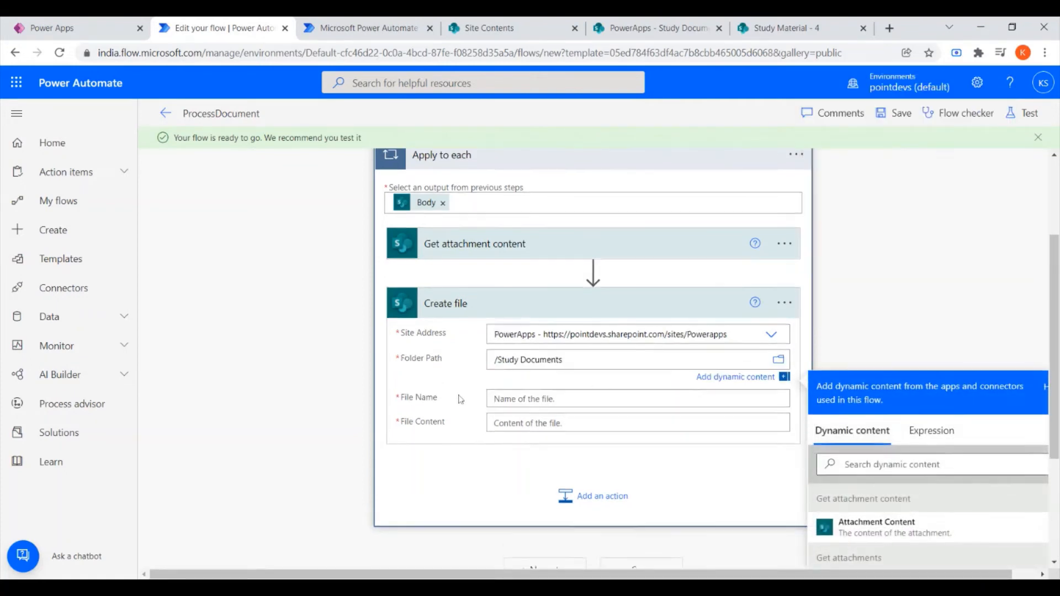
# - Set the File Name of Create file to the dynamic DisplayName from Get attachments
pyautogui.scroll(-1, 466, 398)
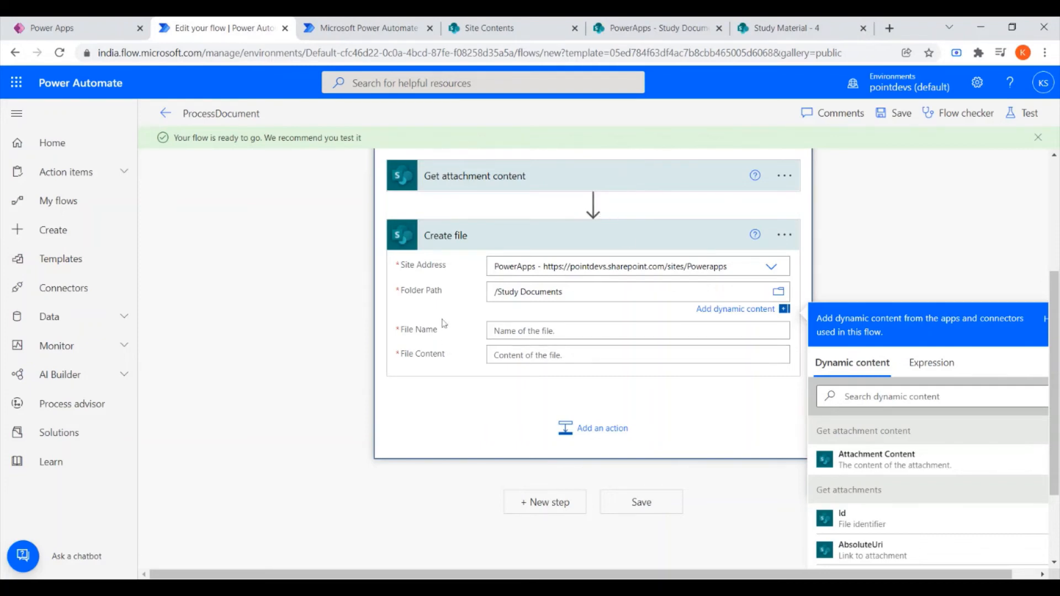
pyautogui.scroll(-1, 448, 351)
pyautogui.click(568, 263)
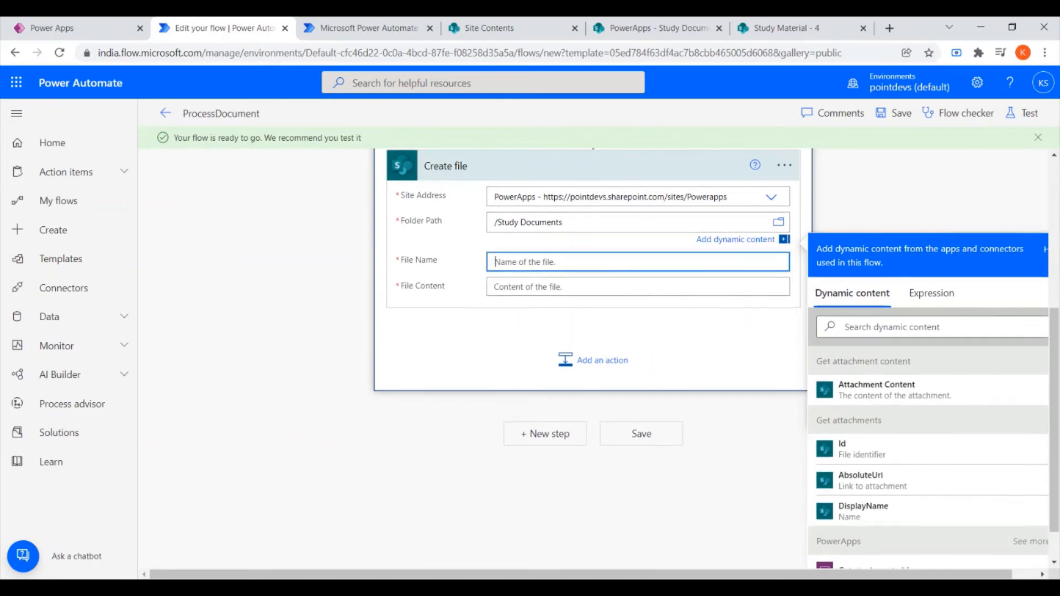
pyautogui.scroll(-1, 580, 336)
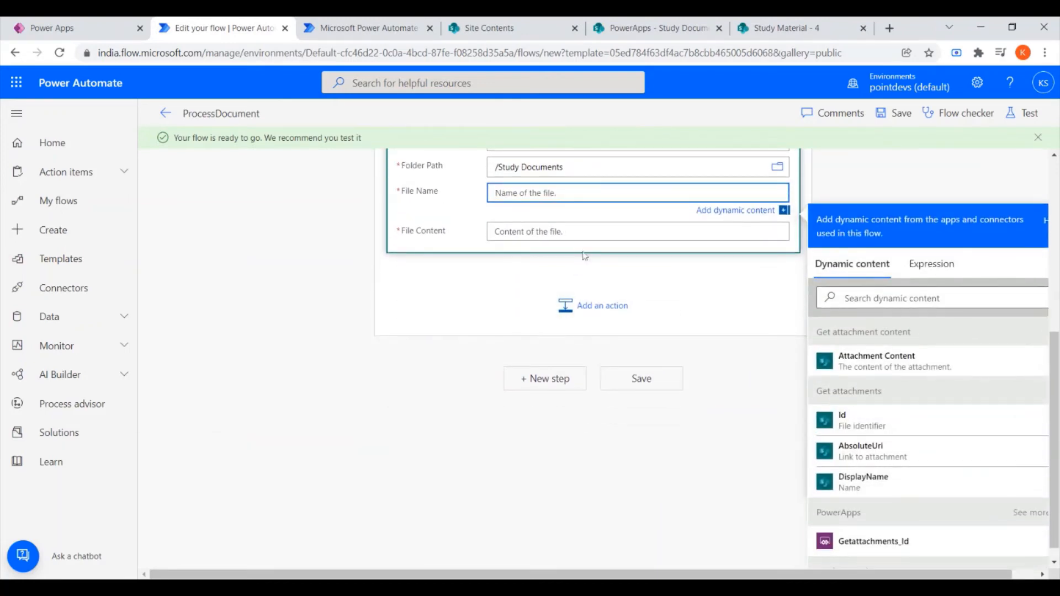
pyautogui.click(861, 482)
pyautogui.scroll(3, 598, 323)
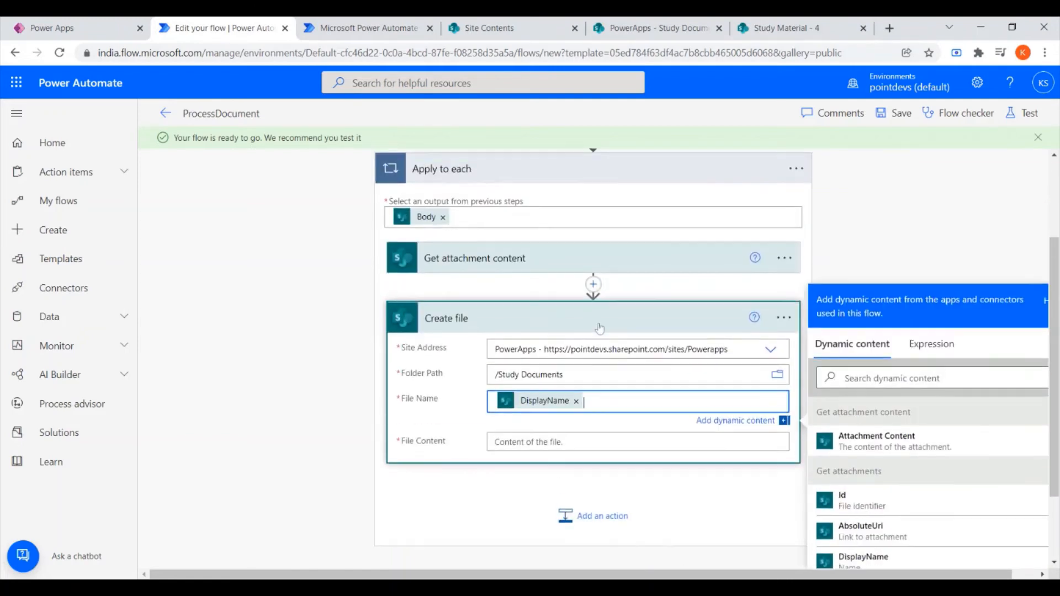
# - Set the File Content of Create file to the dynamic Attachment Content from Get attachment content
pyautogui.scroll(-1, 593, 309)
pyautogui.click(574, 373)
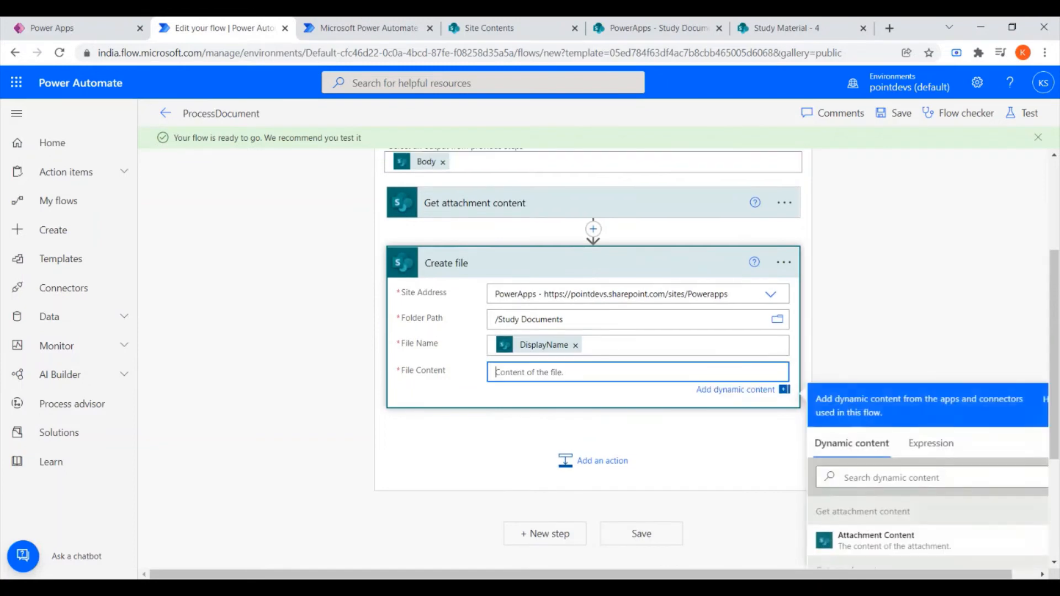
pyautogui.scroll(-2, 535, 243)
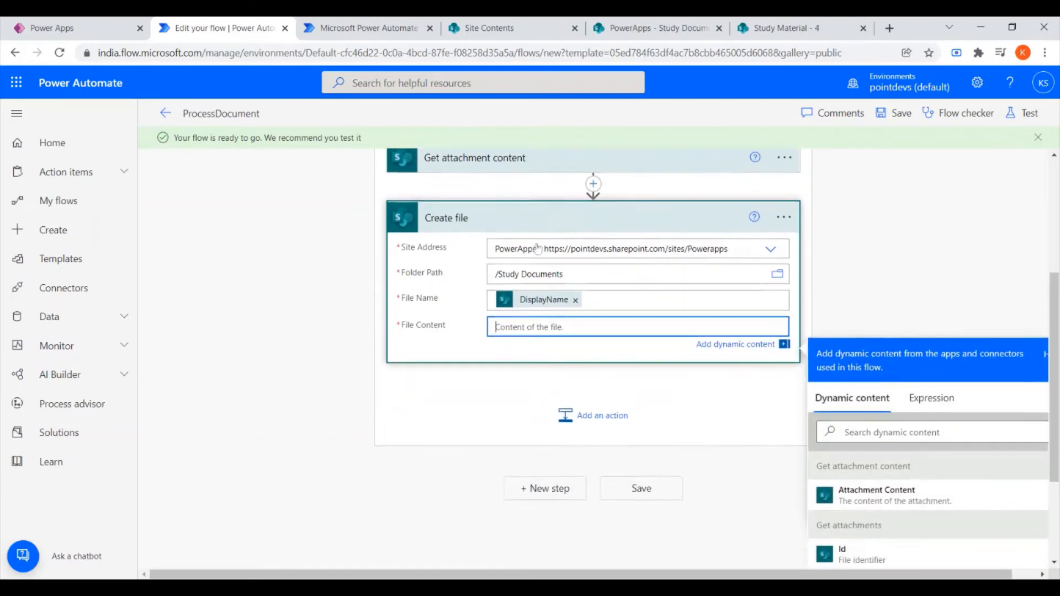
pyautogui.click(878, 405)
pyautogui.scroll(2, 559, 363)
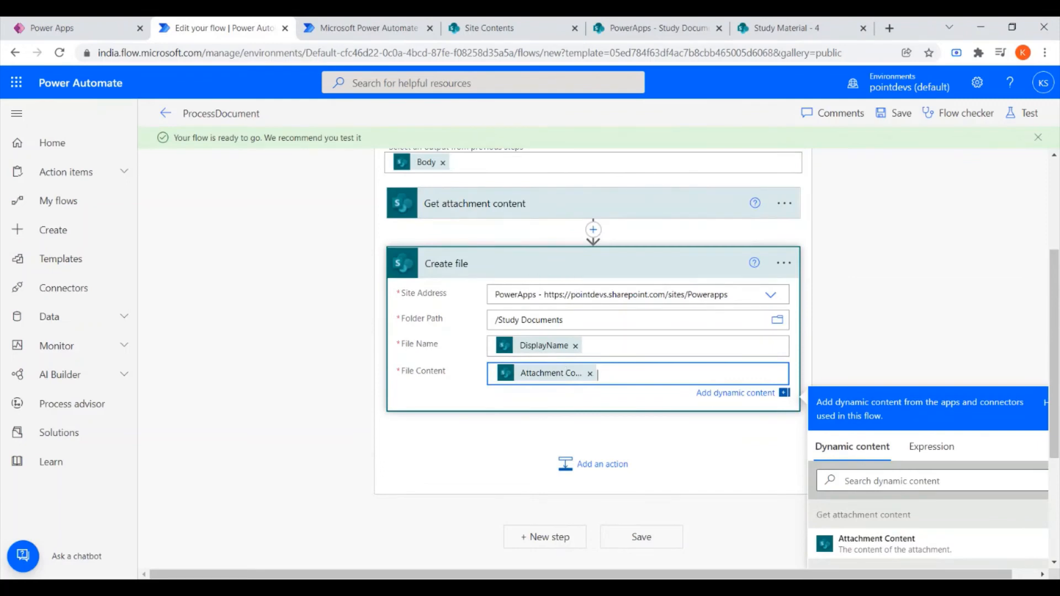
pyautogui.click(1005, 246)
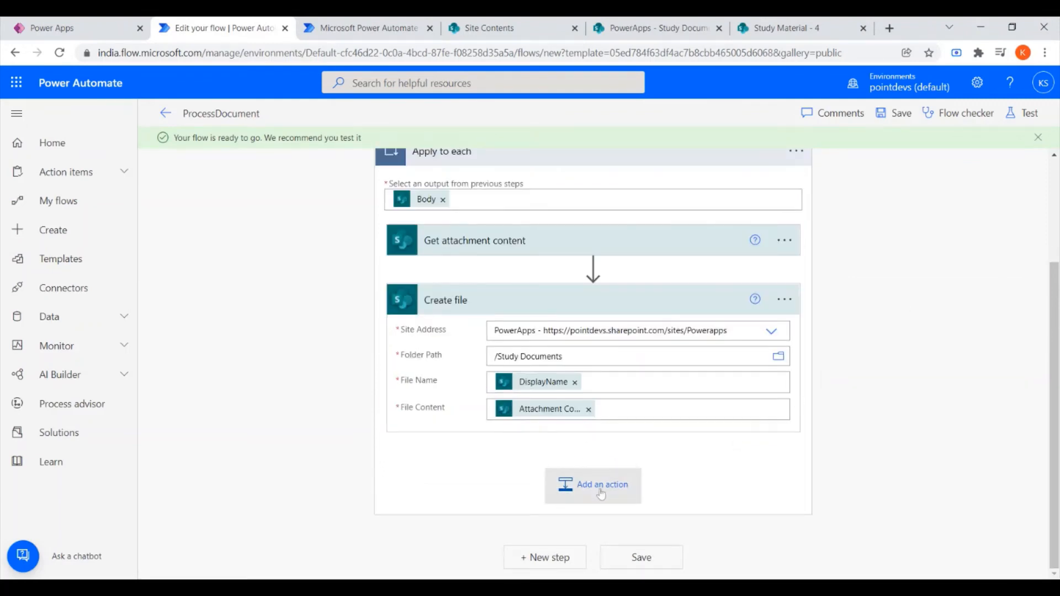
# - Check the Study Documents library's columns, and add the SharePoint Update file properties action after Create file inside the Apply to each loop
pyautogui.click(673, 26)
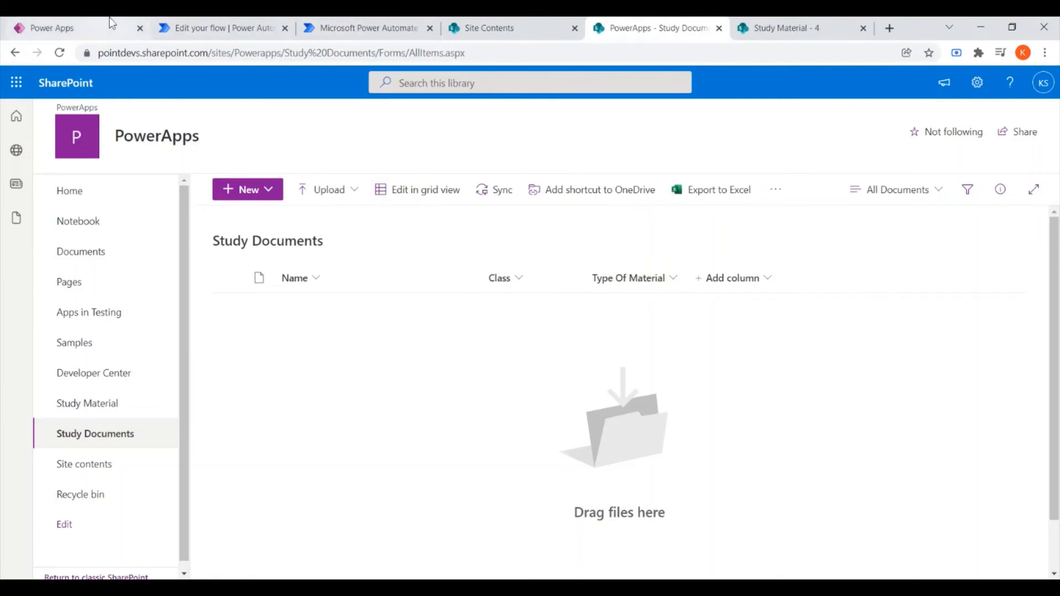
pyautogui.click(226, 18)
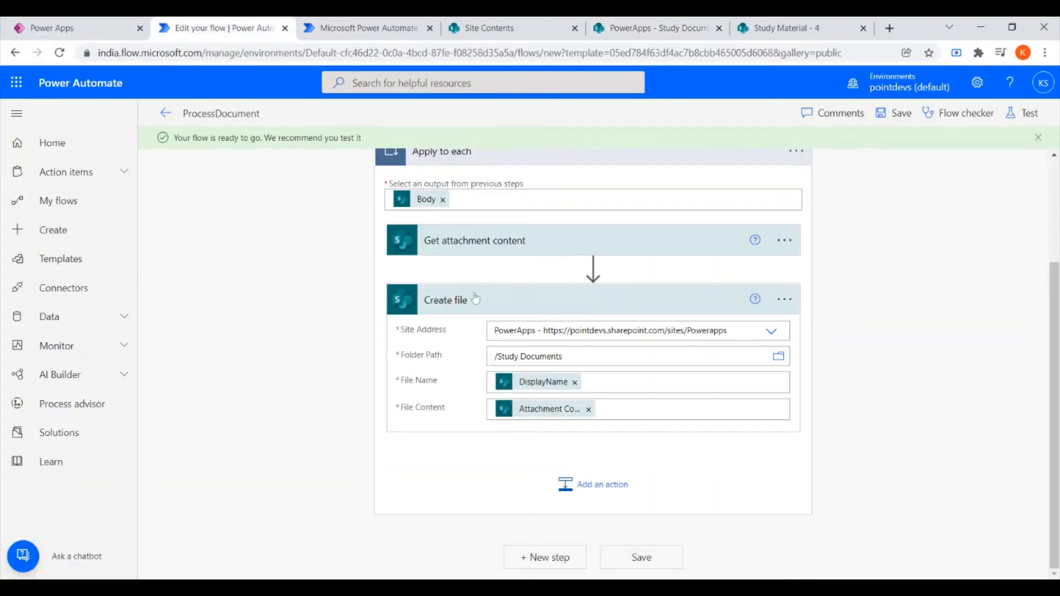
pyautogui.click(616, 485)
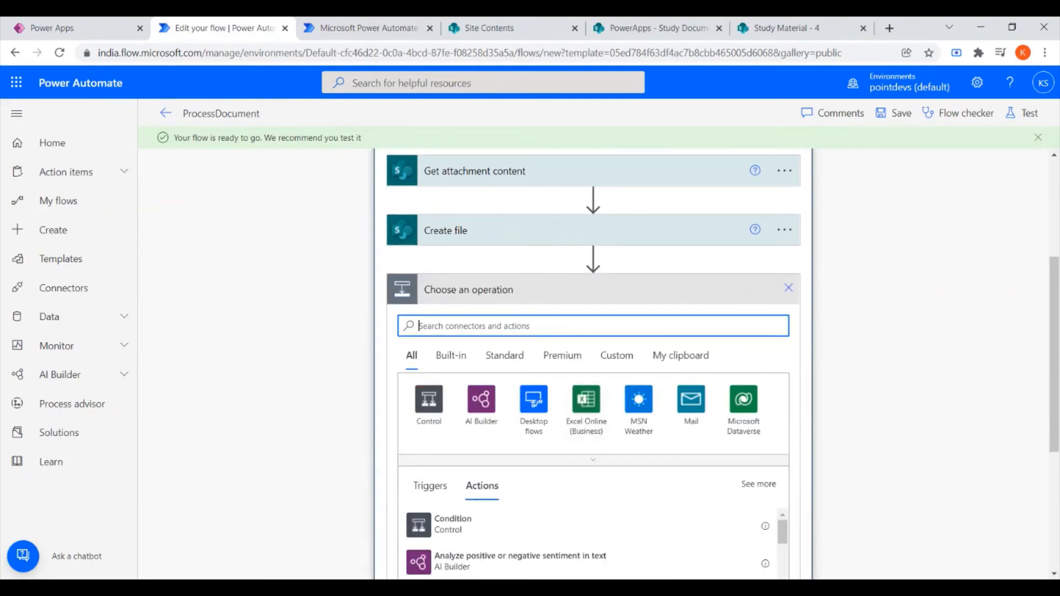
pyautogui.write('up')
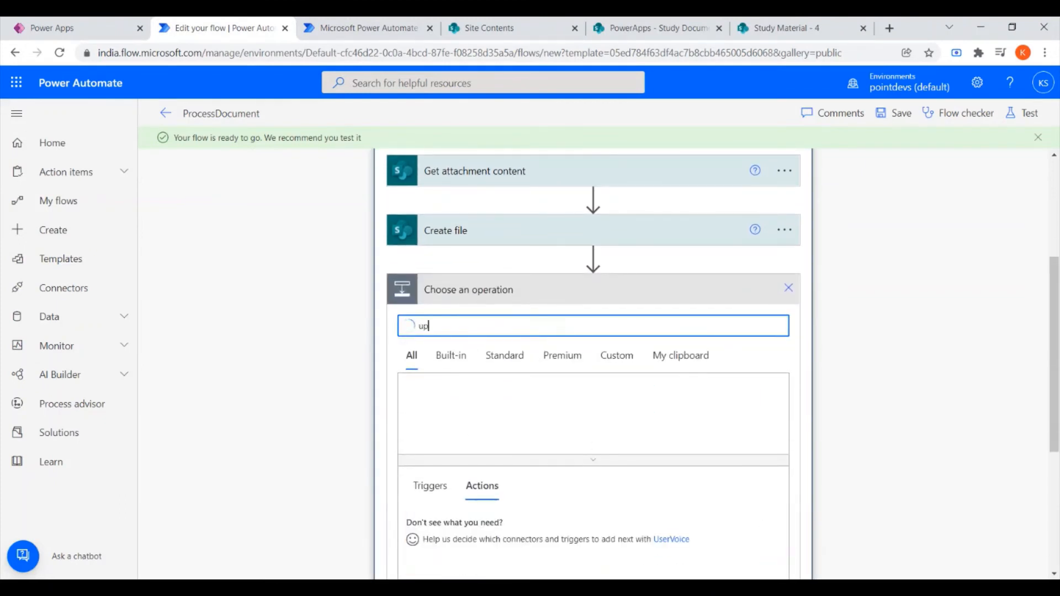
pyautogui.write('date')
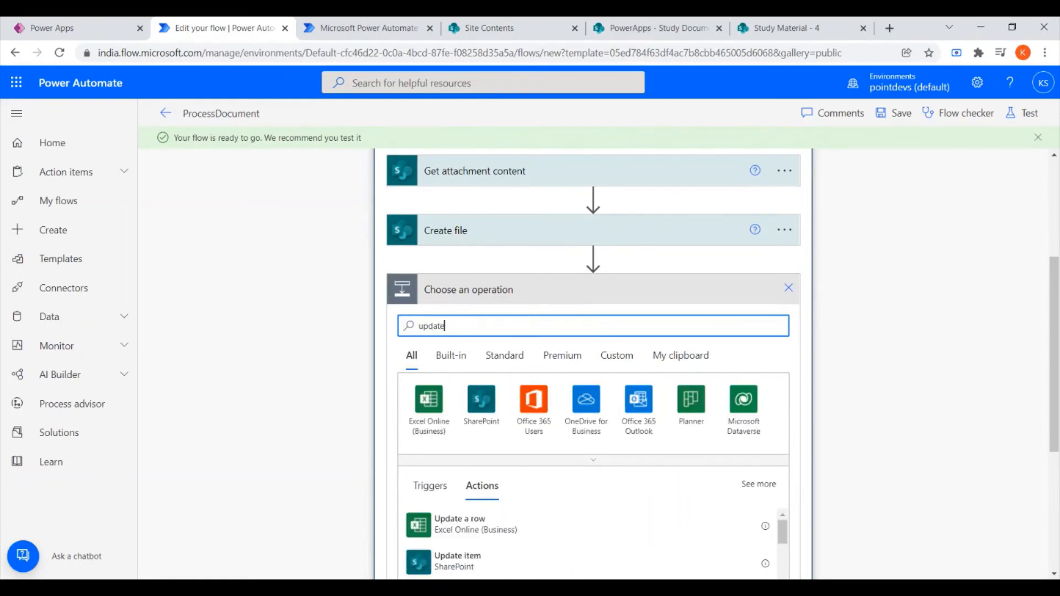
pyautogui.write(' f')
pyautogui.scroll(-5, 533, 334)
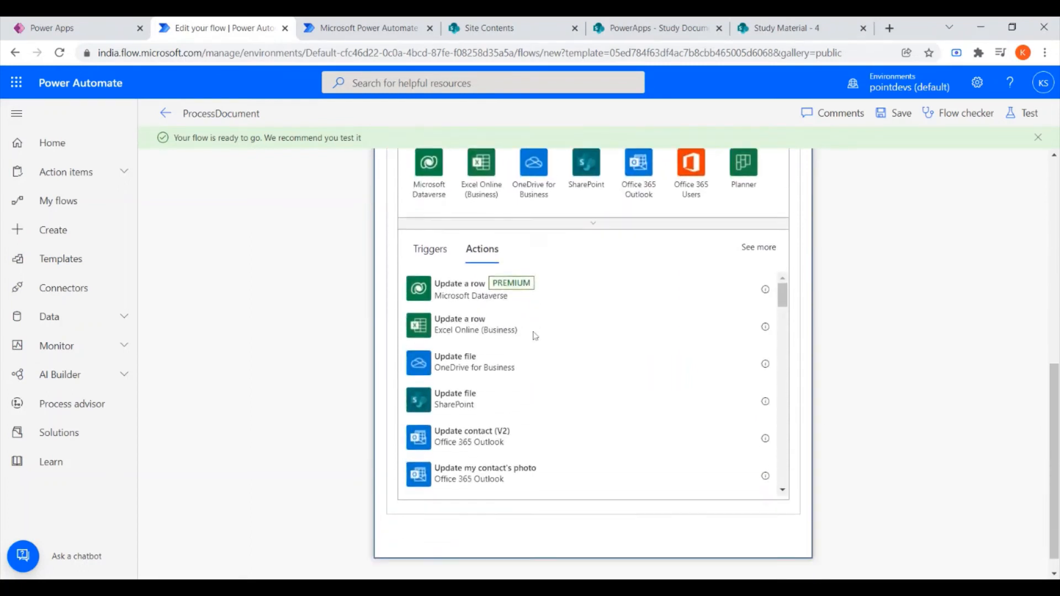
pyautogui.scroll(-2, 529, 362)
pyautogui.scroll(-3, 529, 363)
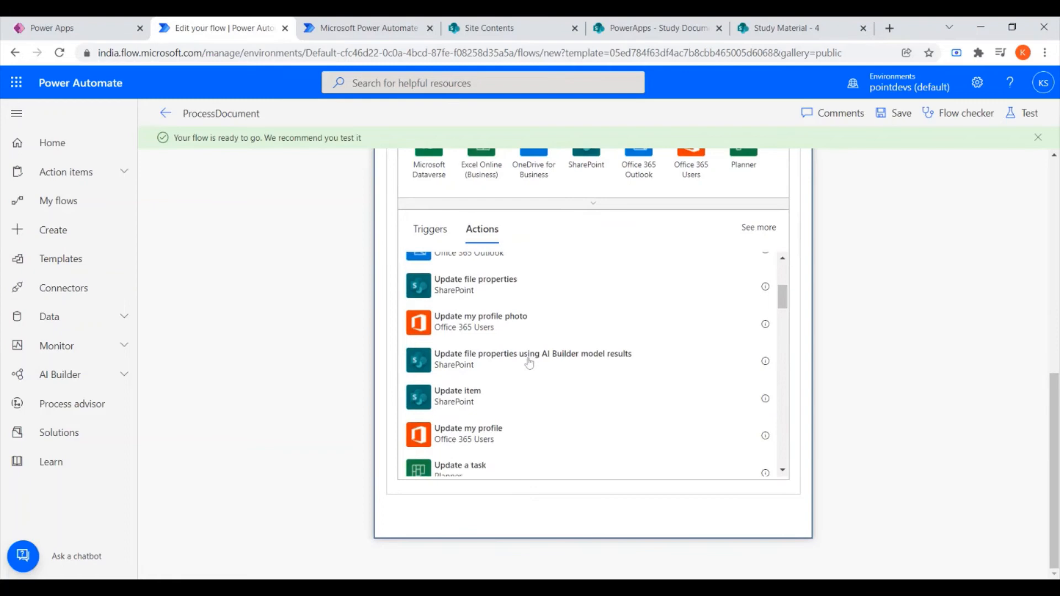
pyautogui.click(473, 291)
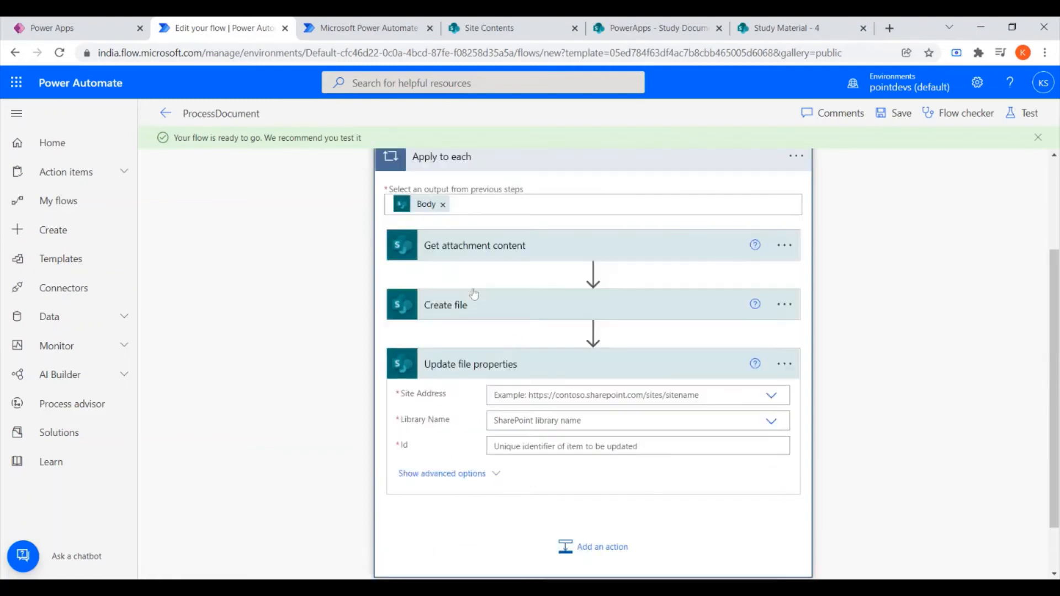
# - Set the Update file properties action to the PowerApps site and the Study Documents library
pyautogui.scroll(-1, 594, 331)
pyautogui.click(766, 333)
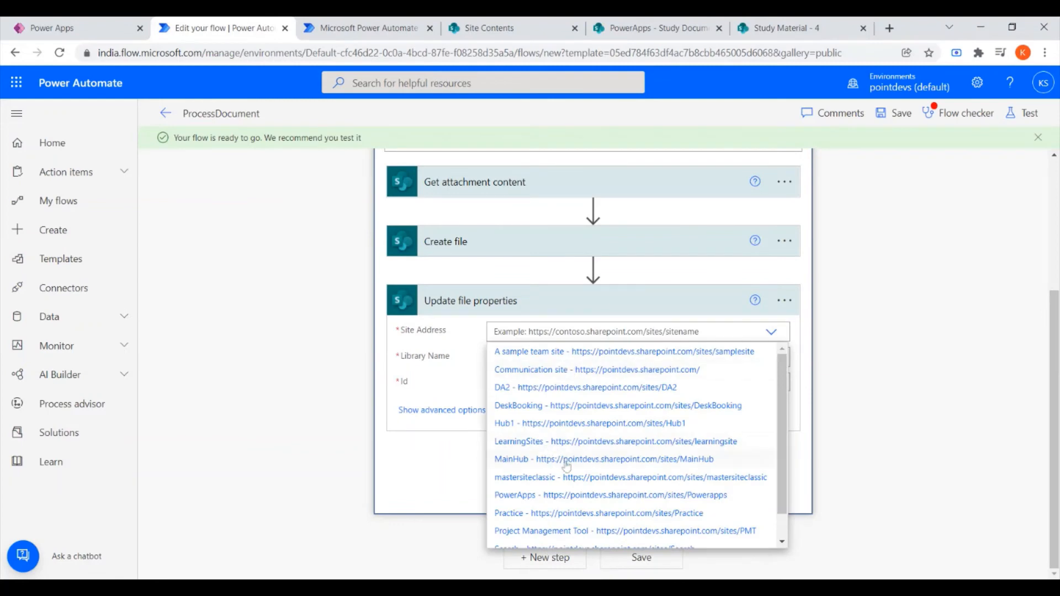
pyautogui.click(546, 499)
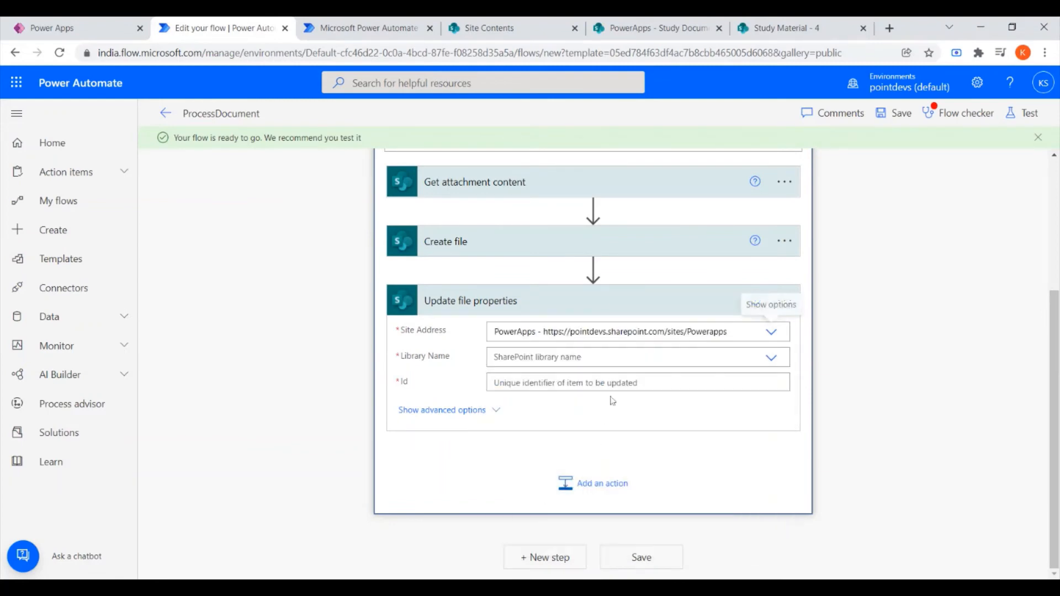
pyautogui.click(771, 361)
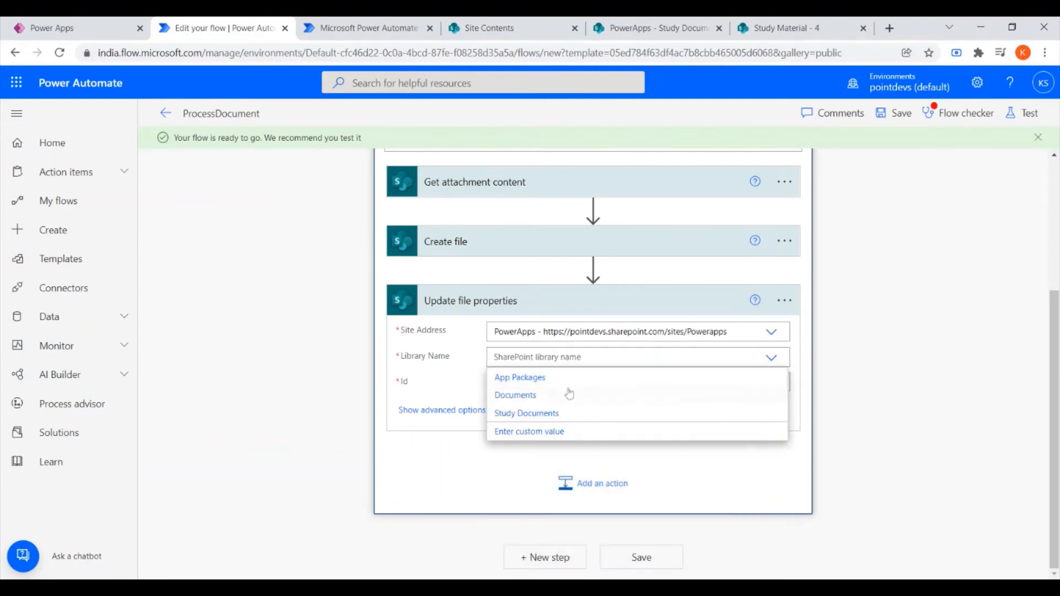
pyautogui.click(520, 415)
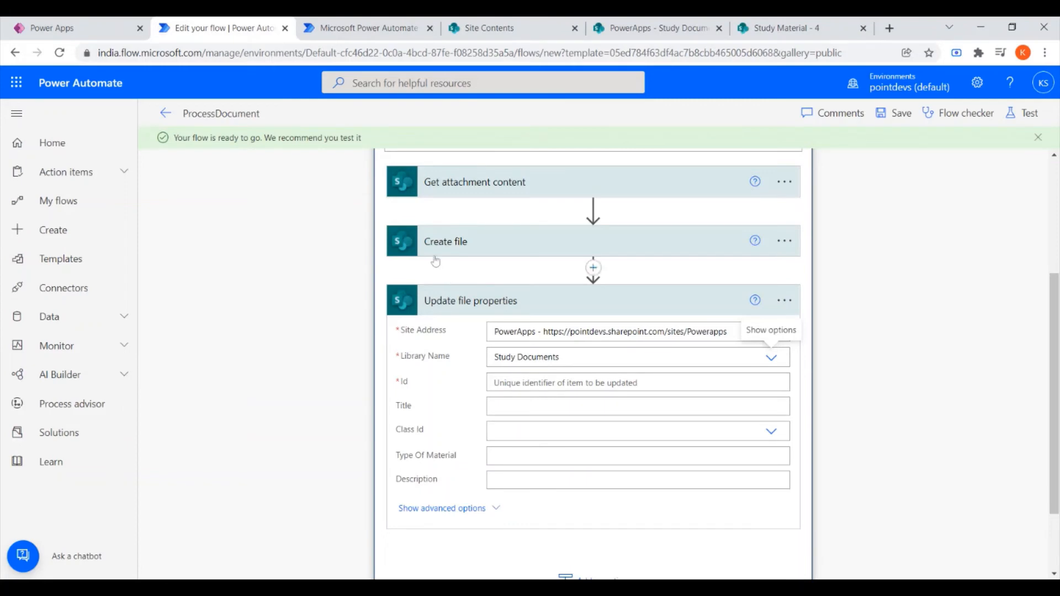
# - Set the Id of Update file properties to the dynamic ItemId from Create file
pyautogui.click(608, 382)
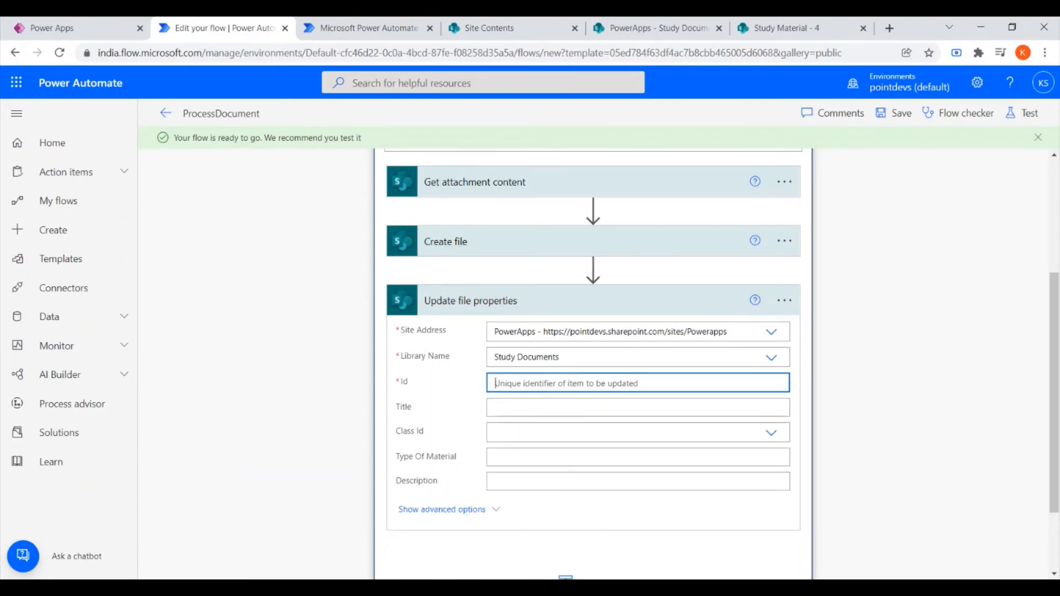
pyautogui.scroll(-3, 718, 441)
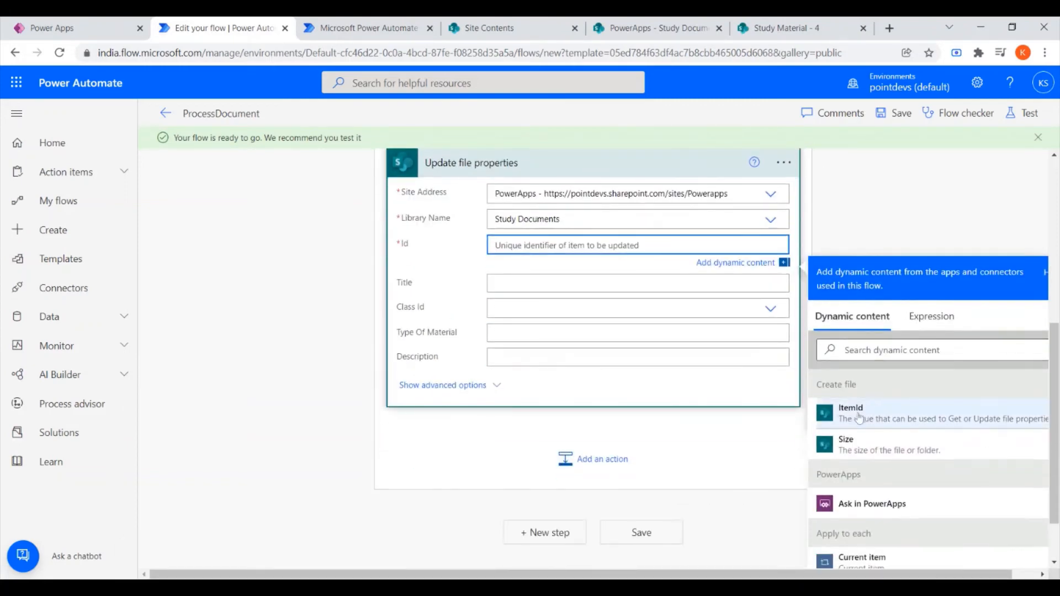
pyautogui.click(890, 424)
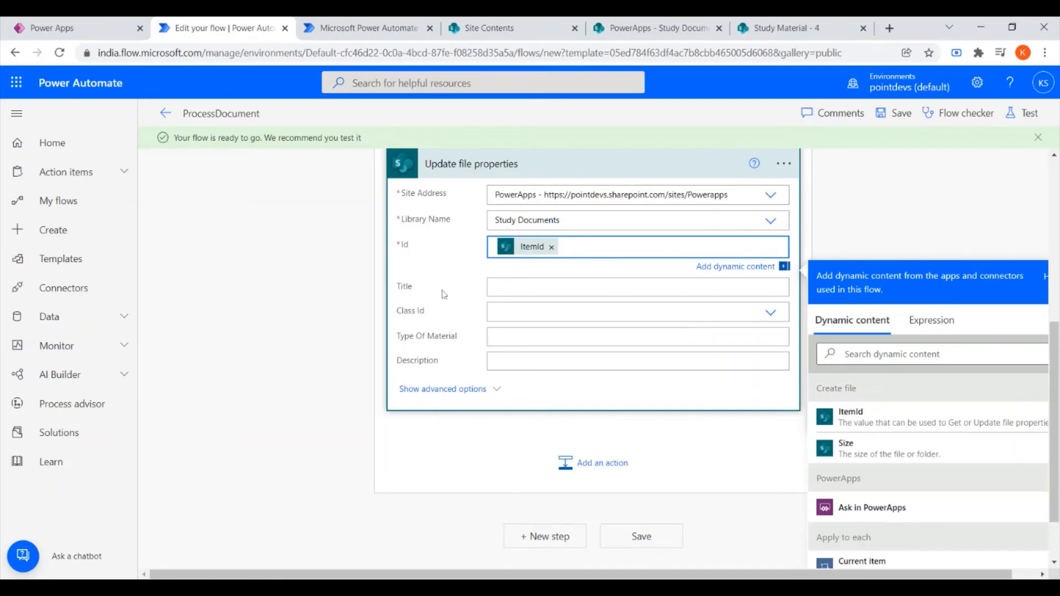
pyautogui.scroll(3, 448, 292)
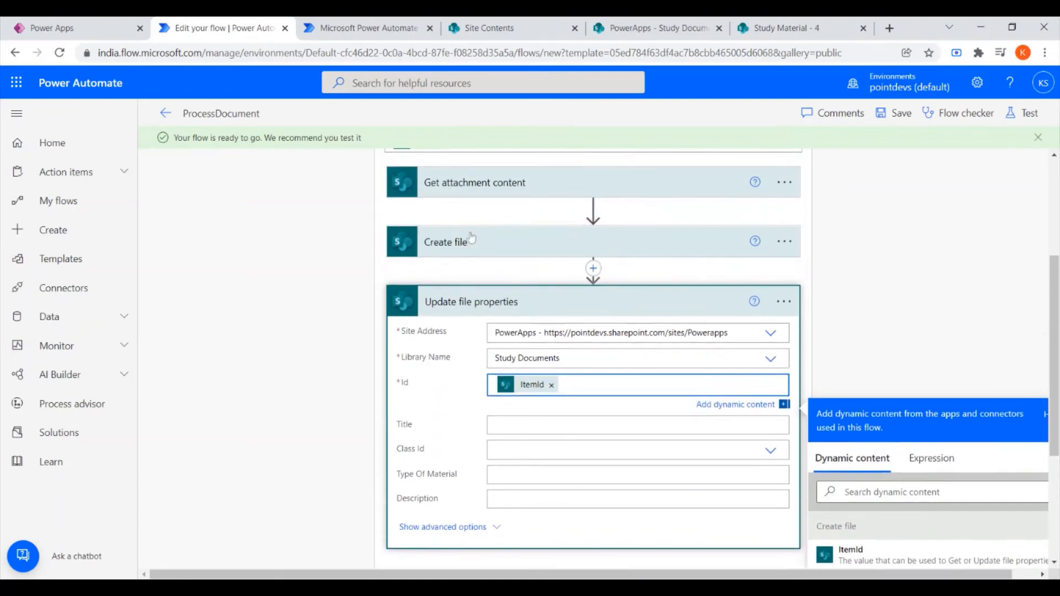
# - Set the Title of Update file properties to the dynamic Name from Create file
pyautogui.scroll(-1, 476, 250)
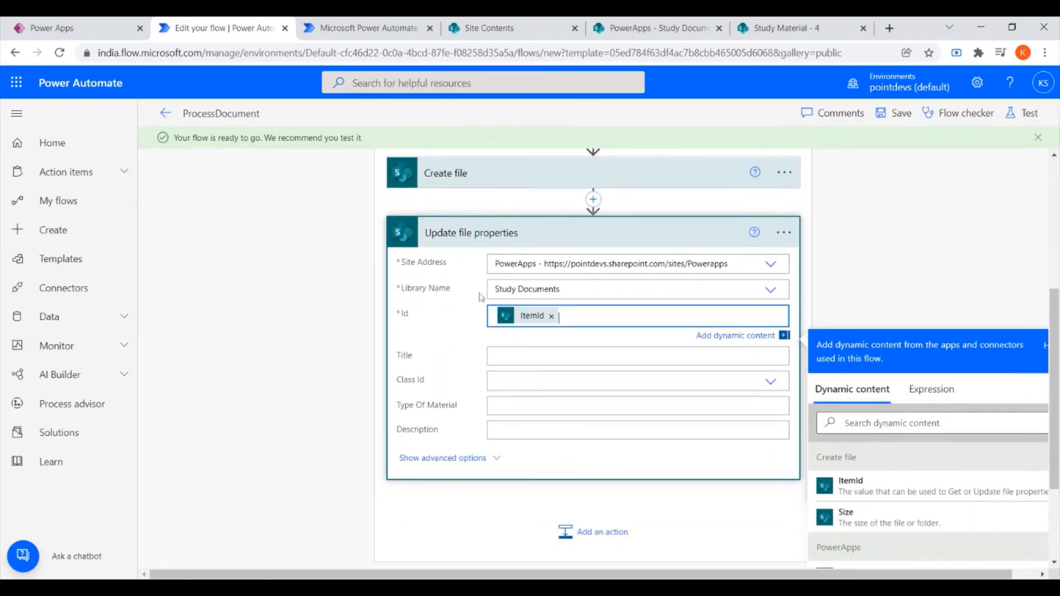
pyautogui.click(530, 355)
pyautogui.scroll(-1, 814, 354)
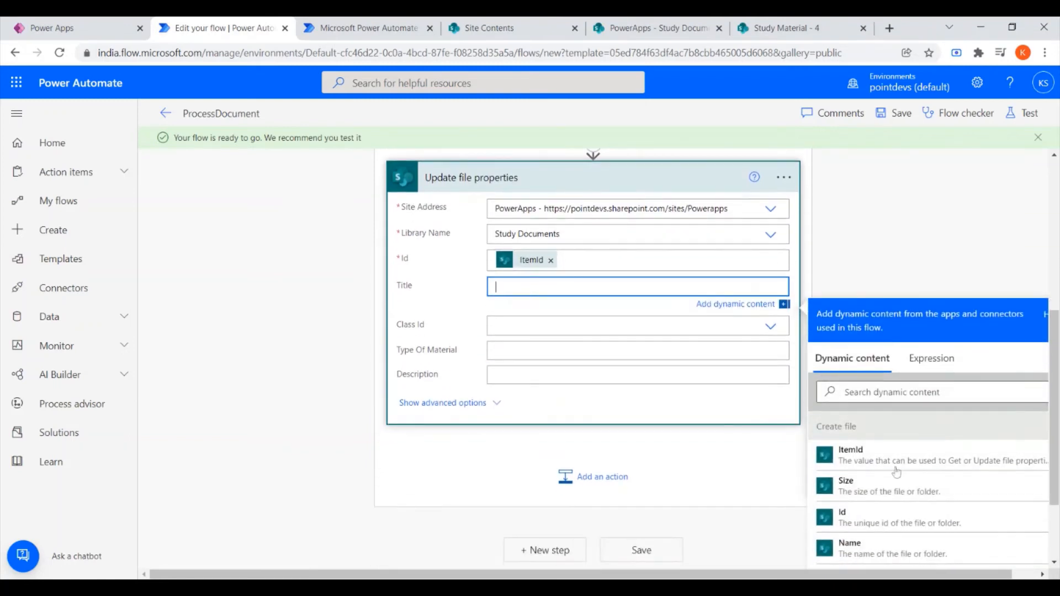
pyautogui.scroll(-2, 883, 486)
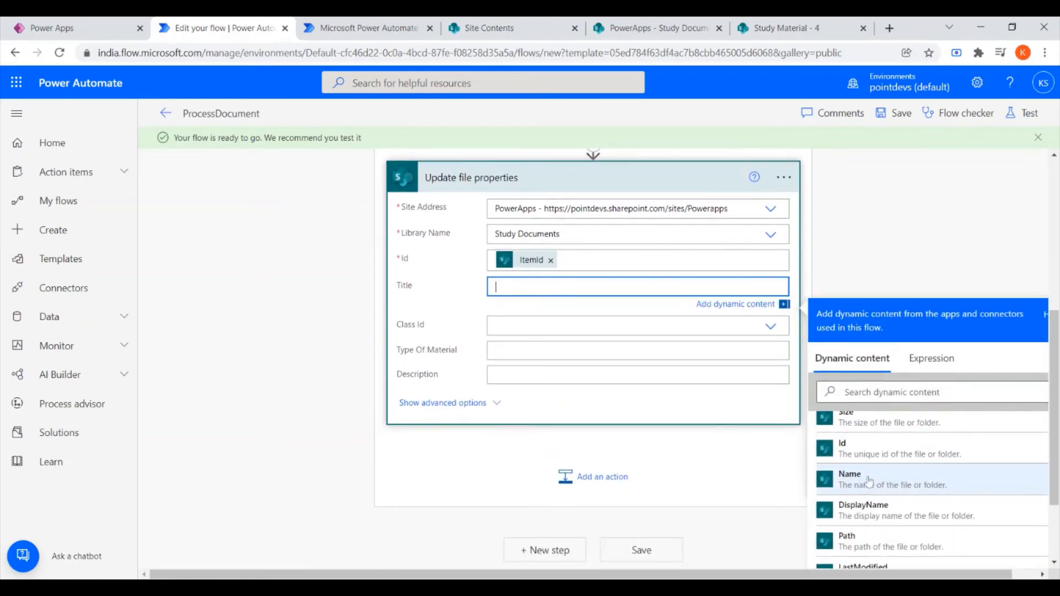
pyautogui.click(869, 482)
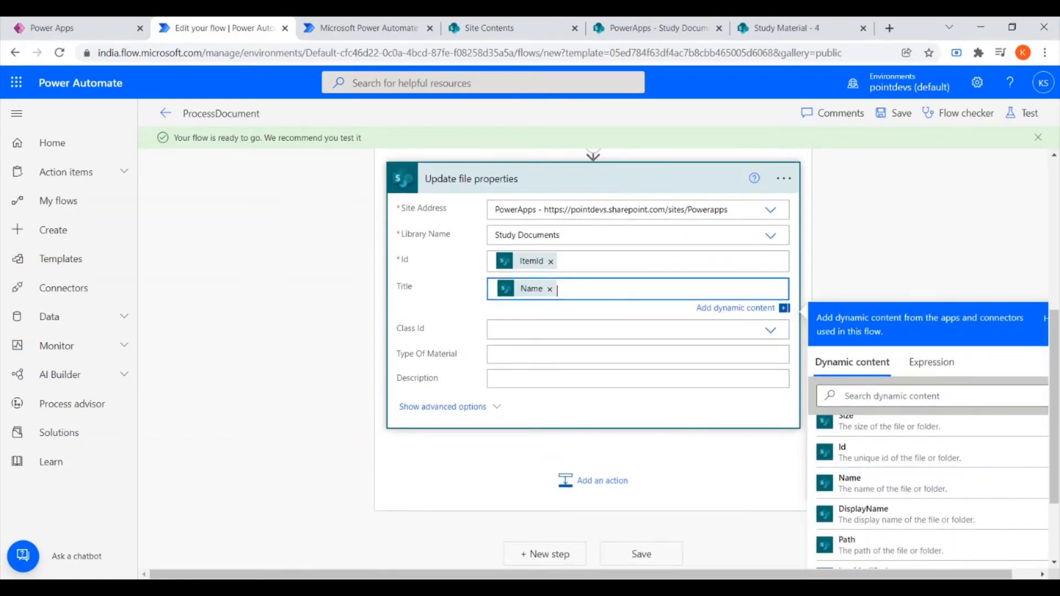
# - Open the Class Id of Update file properties for a custom value
pyautogui.click(608, 330)
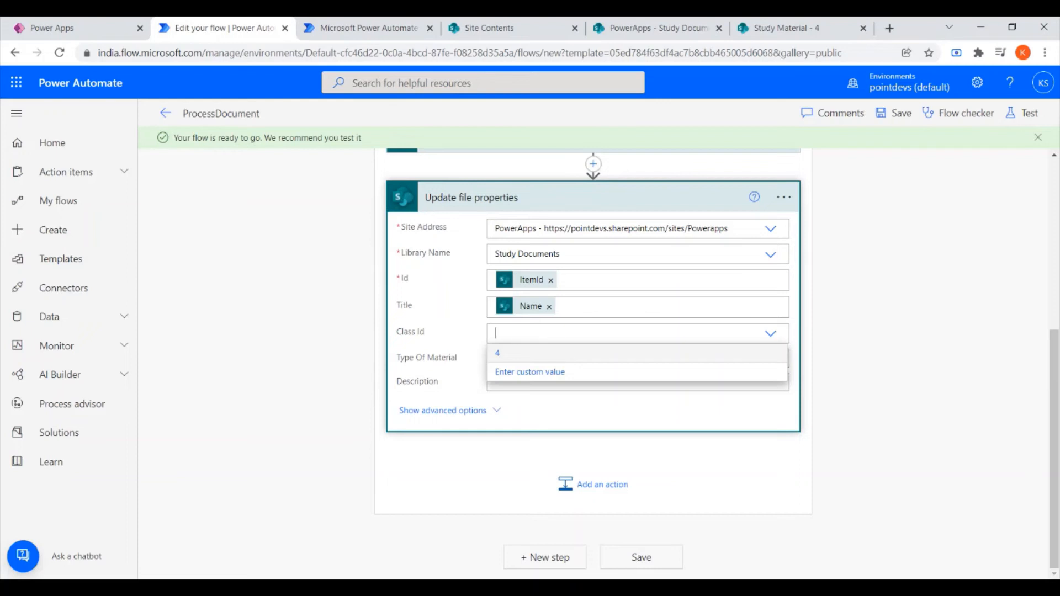
pyautogui.scroll(3, 593, 359)
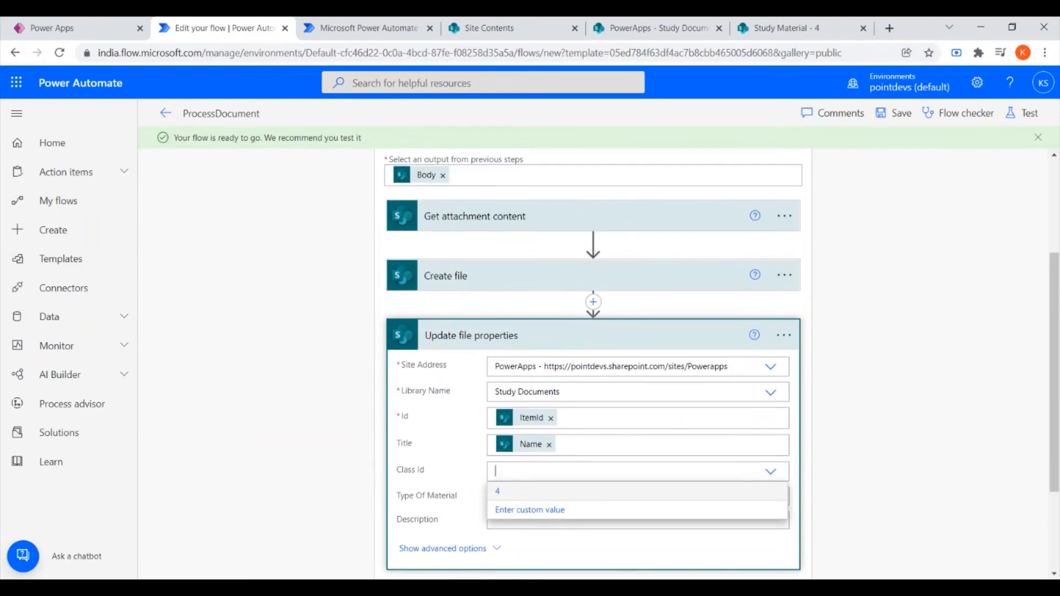
pyautogui.scroll(4, 524, 343)
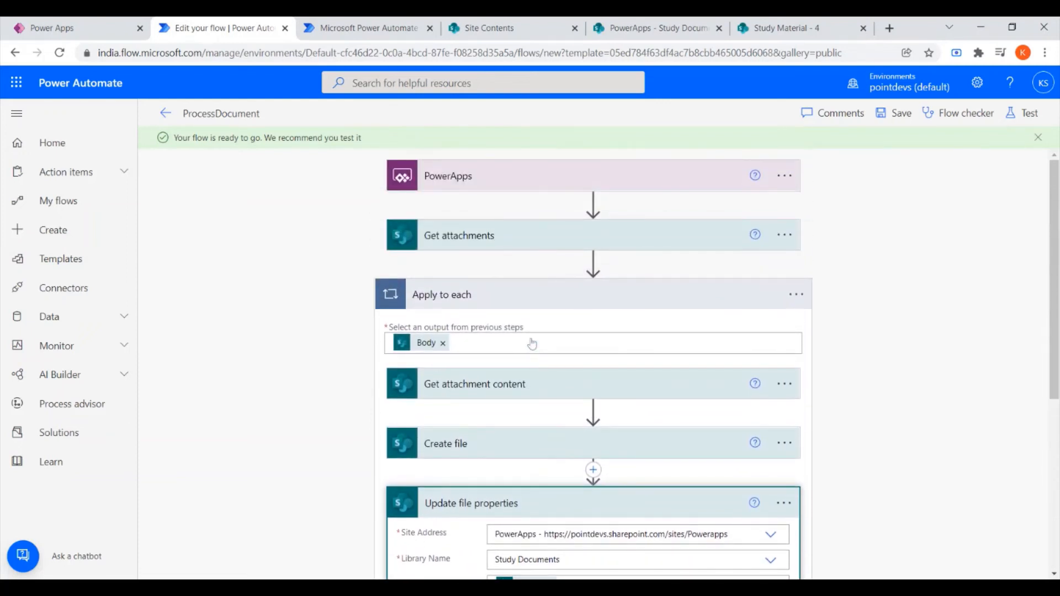
pyautogui.scroll(-6, 517, 303)
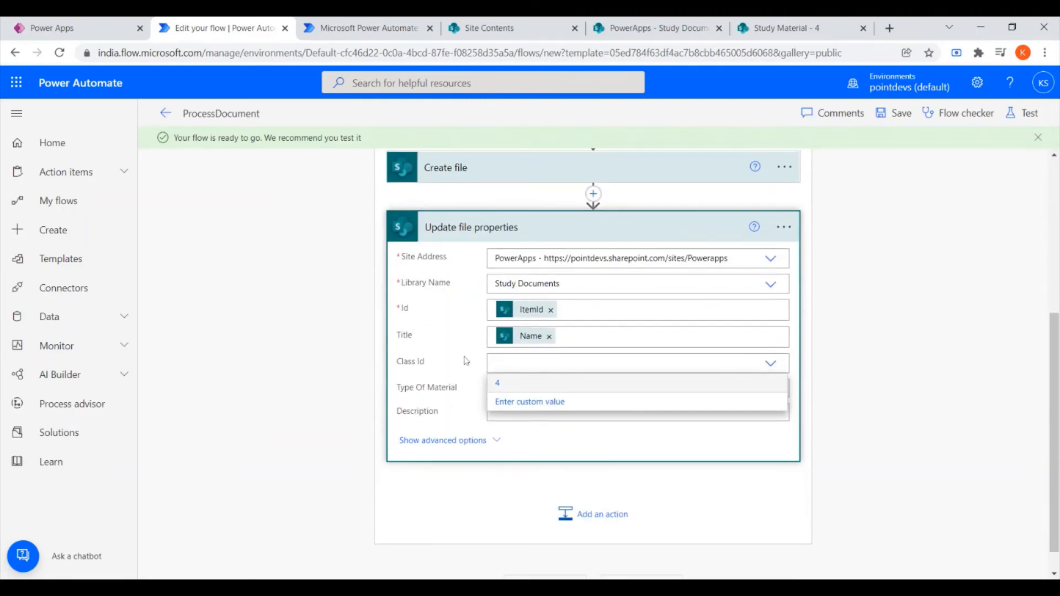
pyautogui.click(535, 401)
pyautogui.scroll(-3, 954, 341)
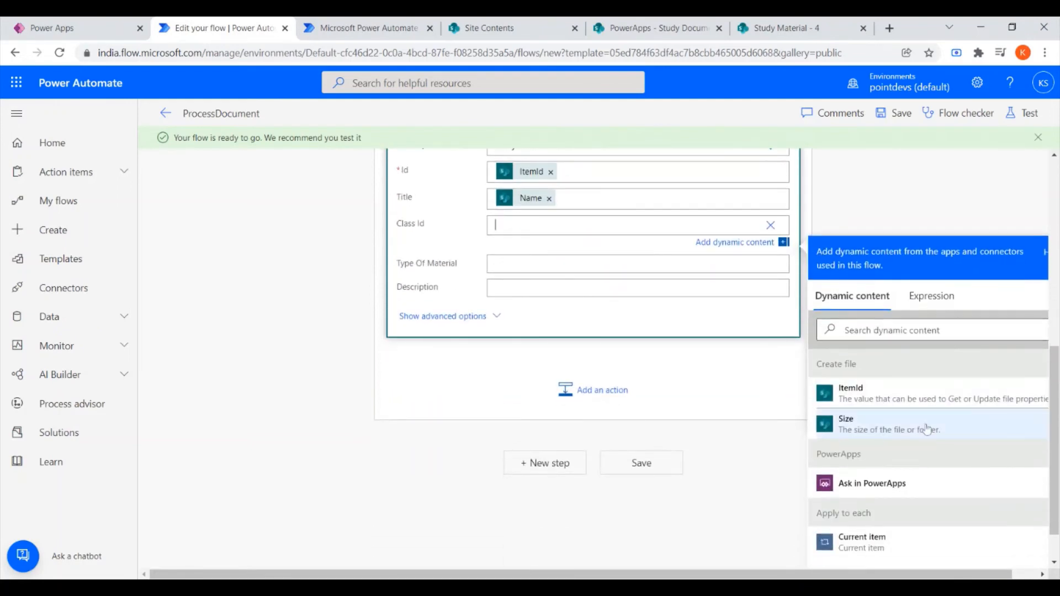
# - Expand the Get attachments action and copy the Getattachments_Id token from its Id
pyautogui.scroll(4, 733, 404)
pyautogui.scroll(4, 497, 249)
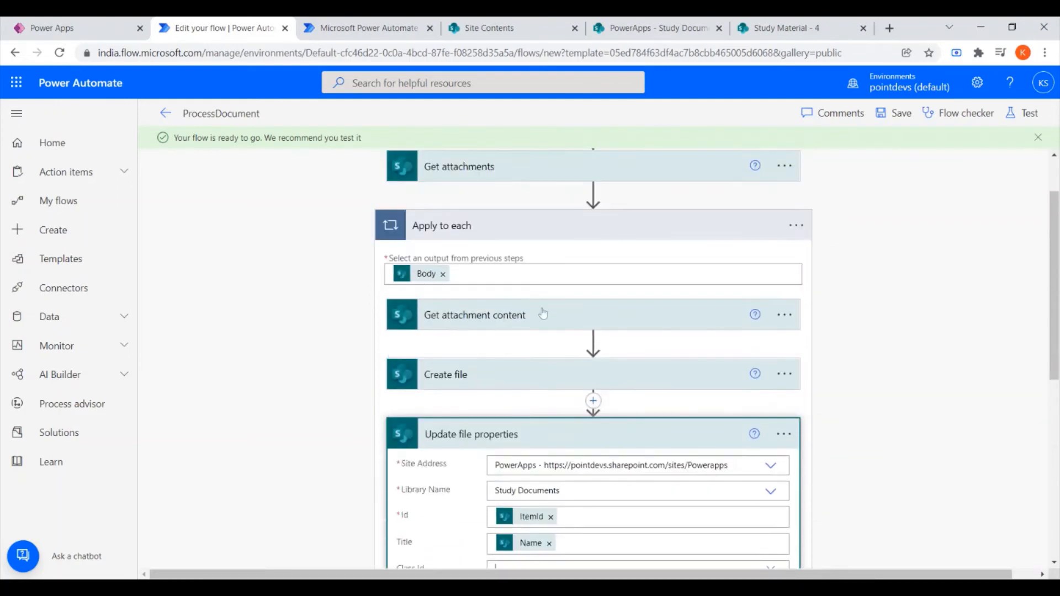
pyautogui.click(499, 243)
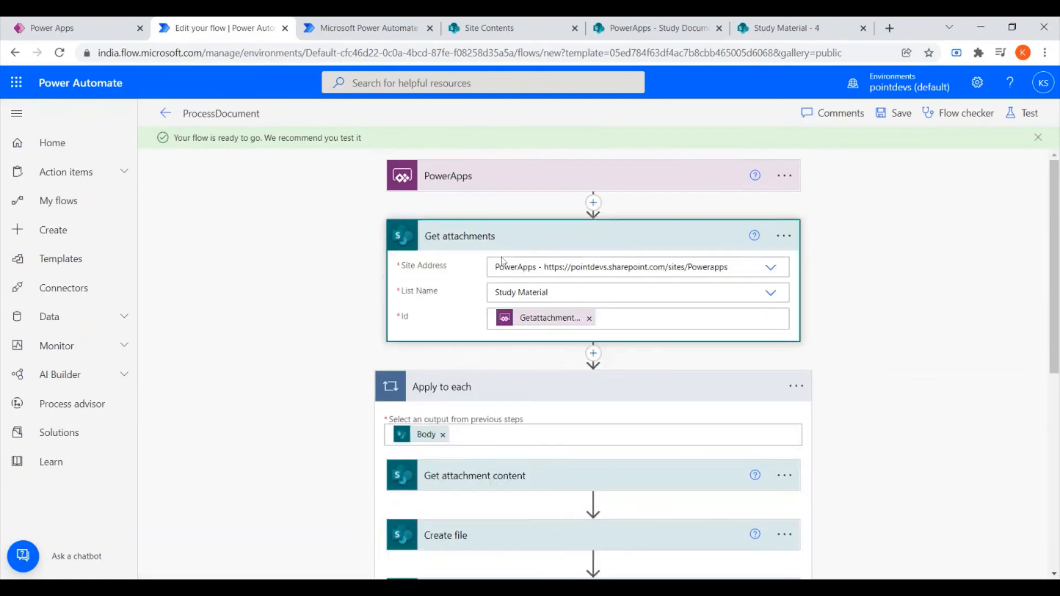
pyautogui.scroll(-3, 639, 238)
pyautogui.click(639, 182)
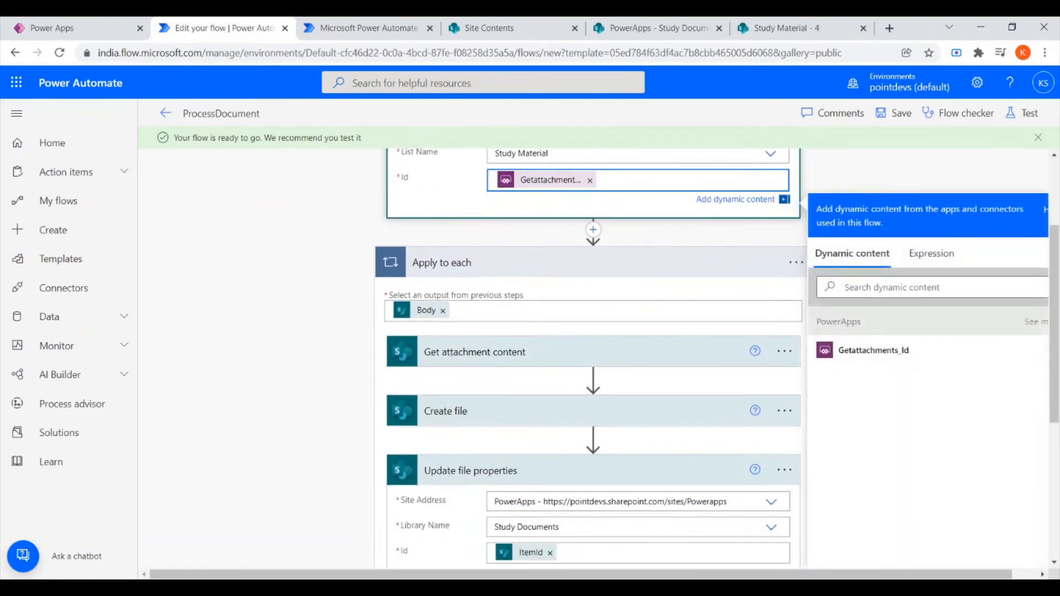
pyautogui.doubleClick(638, 181)
pyautogui.scroll(-5, 633, 241)
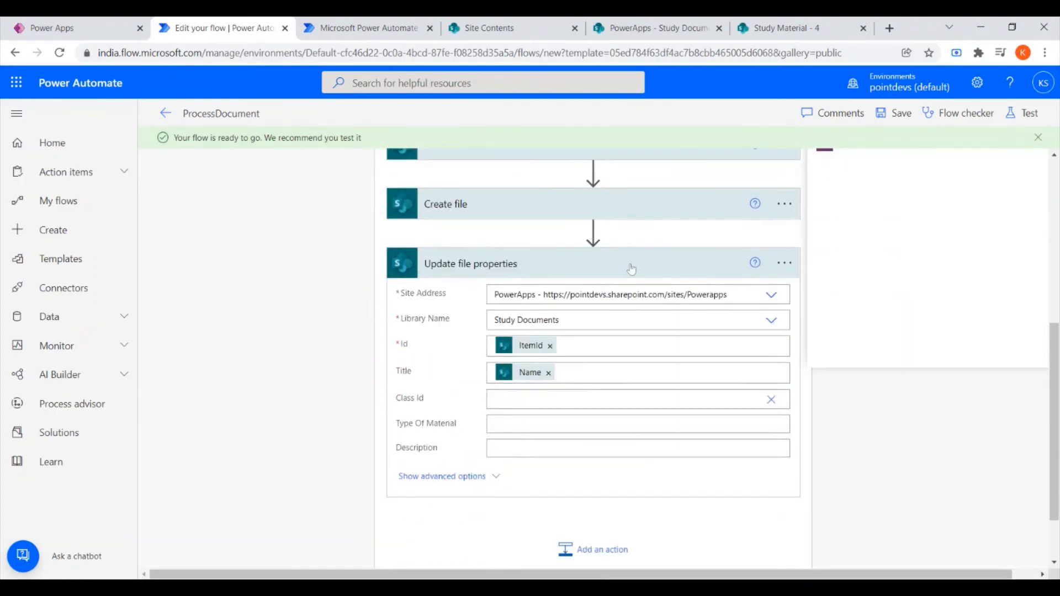
# - Try the copied reference @{triggerBody()['Getattachments_Id']} as the custom Class Id of Update file properties, and clear the field
pyautogui.click(629, 322)
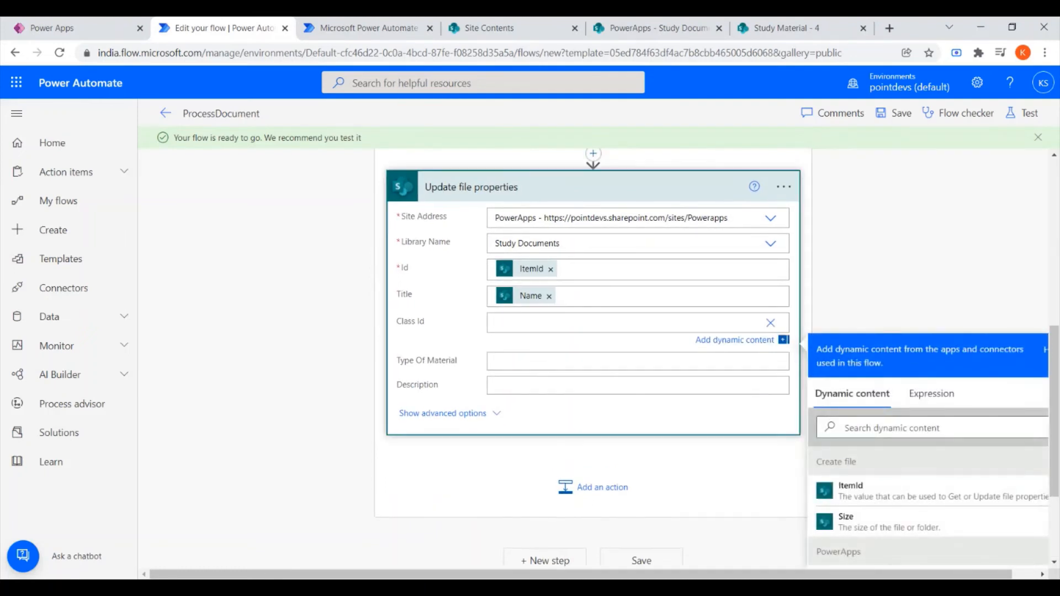
pyautogui.scroll(-1, 629, 323)
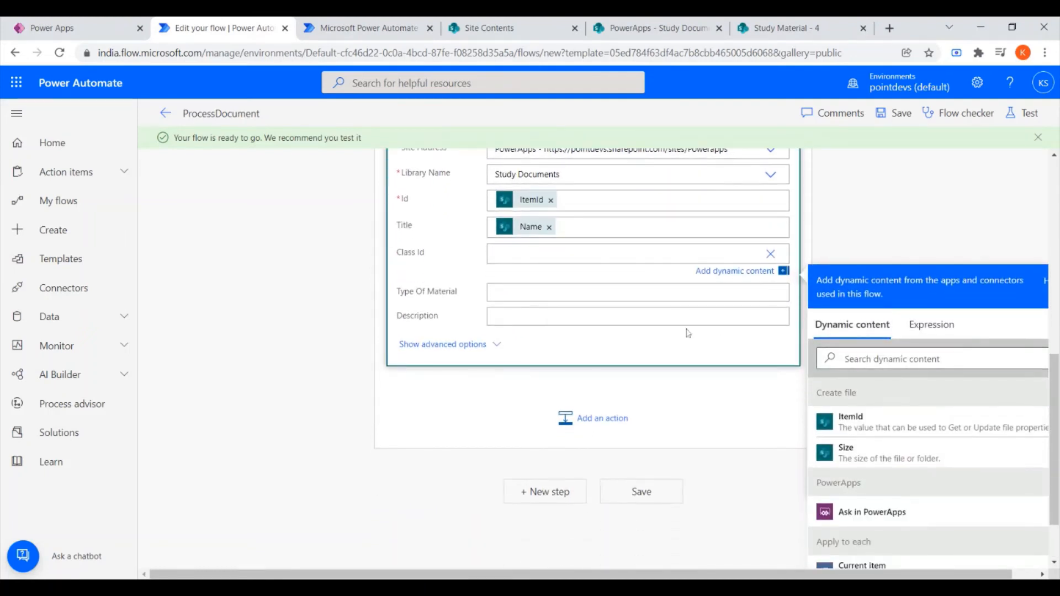
pyautogui.write("@{triggerBody()['Getattachments_Id']}")
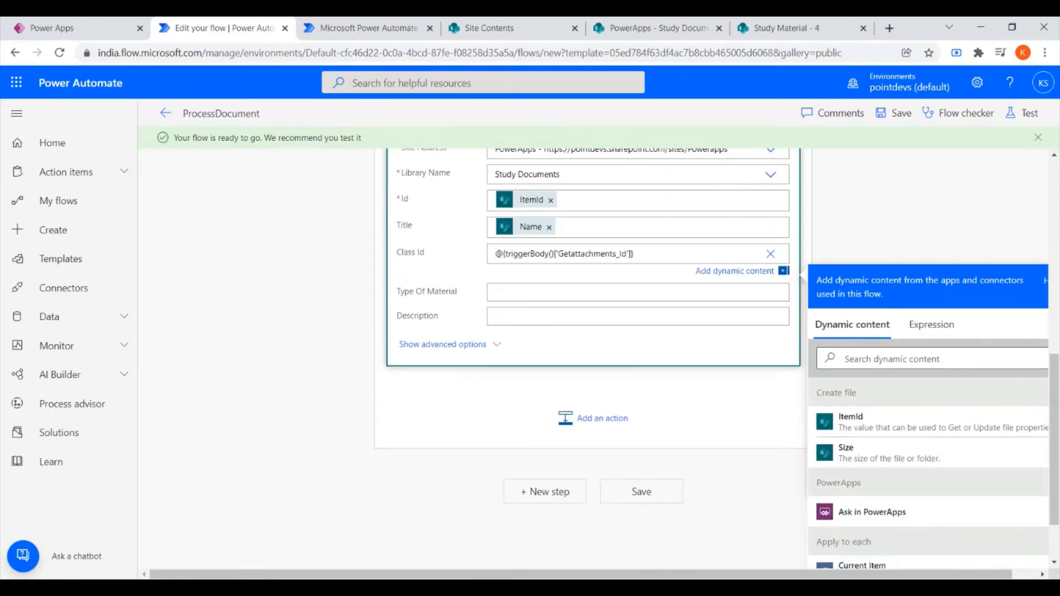
pyautogui.hotkey('ctrl', 'a')
pyautogui.hotkey('ctrl', 'c')
pyautogui.press('BackSpace')
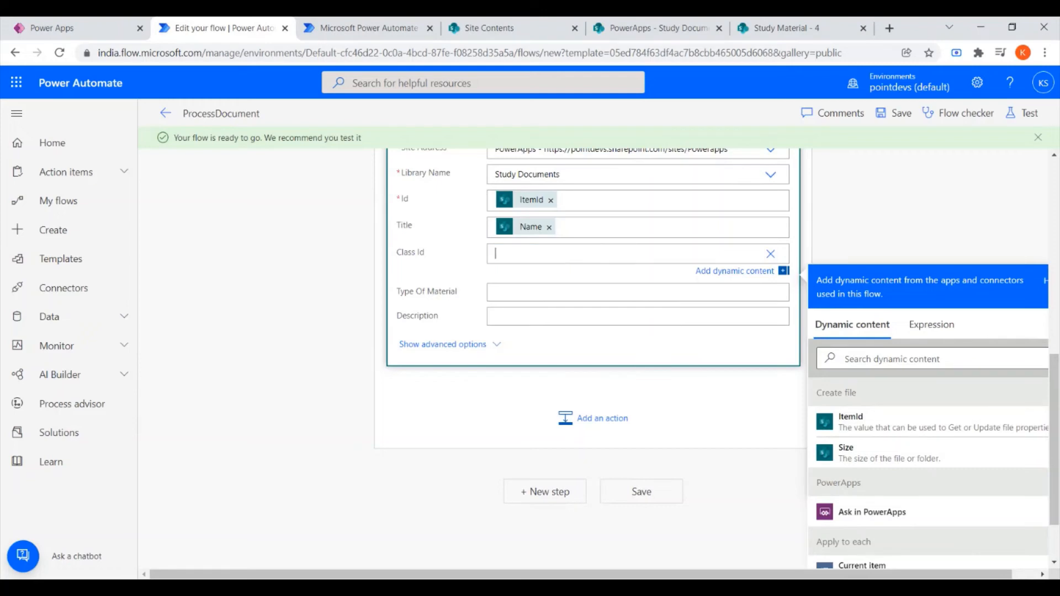
pyautogui.click(770, 253)
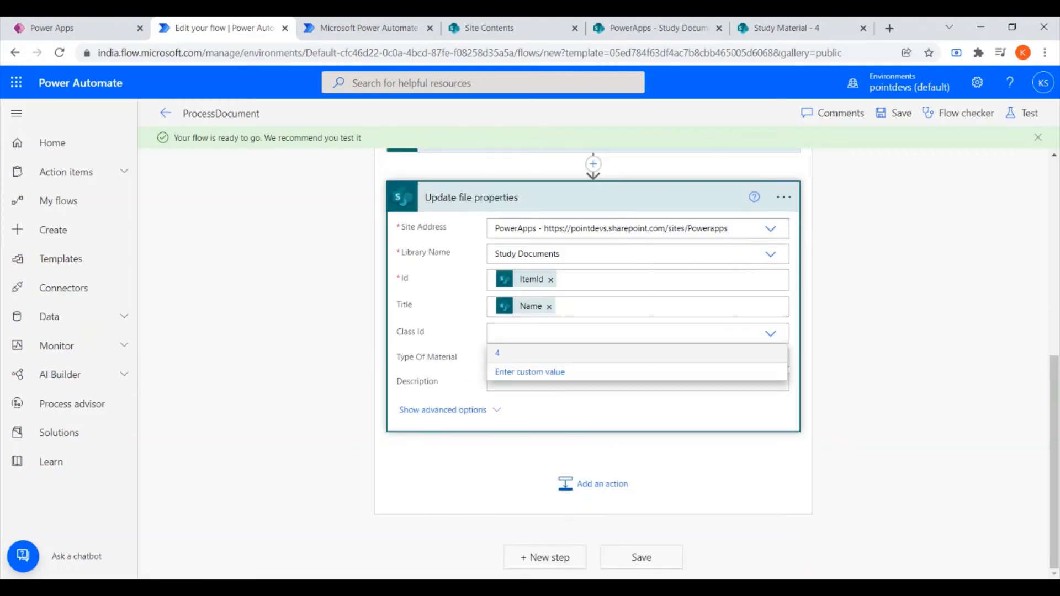
# - Switch Class Id to a custom value and search the dynamic content for the copied Getattachments_Id reference
pyautogui.click(557, 372)
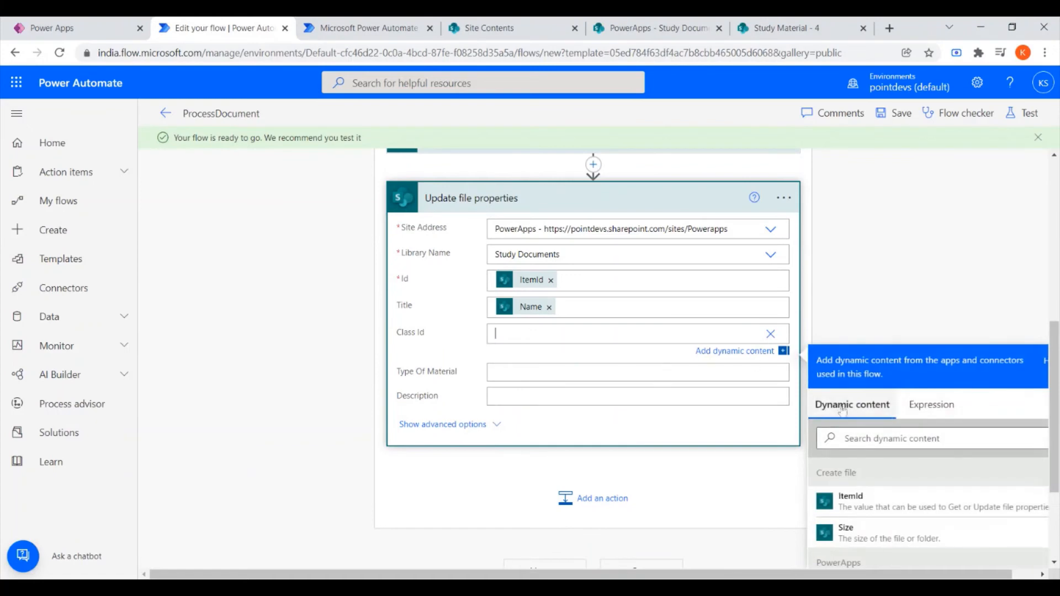
pyautogui.click(883, 437)
pyautogui.hotkey('ctrl', 'v')
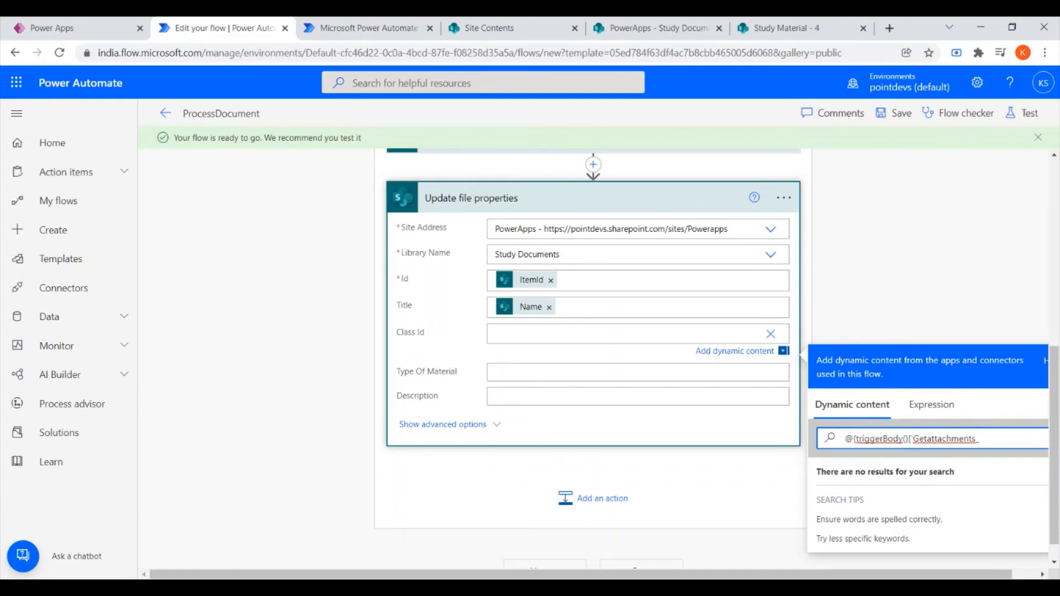
pyautogui.hotkey('shift', 'Left')
pyautogui.hotkey('shift', 'Left')
pyautogui.hotkey('shift', 'Left')
pyautogui.hotkey('shift', 'Left')
pyautogui.hotkey('shift', 'Left')
pyautogui.hotkey('shift', 'Left')
pyautogui.hotkey('shift', 'Left')
pyautogui.hotkey('shift', 'Left')
pyautogui.hotkey('shift', 'Left')
pyautogui.hotkey('shift', 'Left')
pyautogui.hotkey('shift', 'Left')
pyautogui.hotkey('shift', 'Left')
pyautogui.hotkey('shift', 'Left')
pyautogui.hotkey('shift', 'Left')
pyautogui.hotkey('shift', 'Left')
pyautogui.hotkey('shift', 'Left')
pyautogui.hotkey('shift', 'Left')
pyautogui.hotkey('shift', 'Left')
pyautogui.hotkey('shift', 'Left')
pyautogui.hotkey('shift', 'Left')
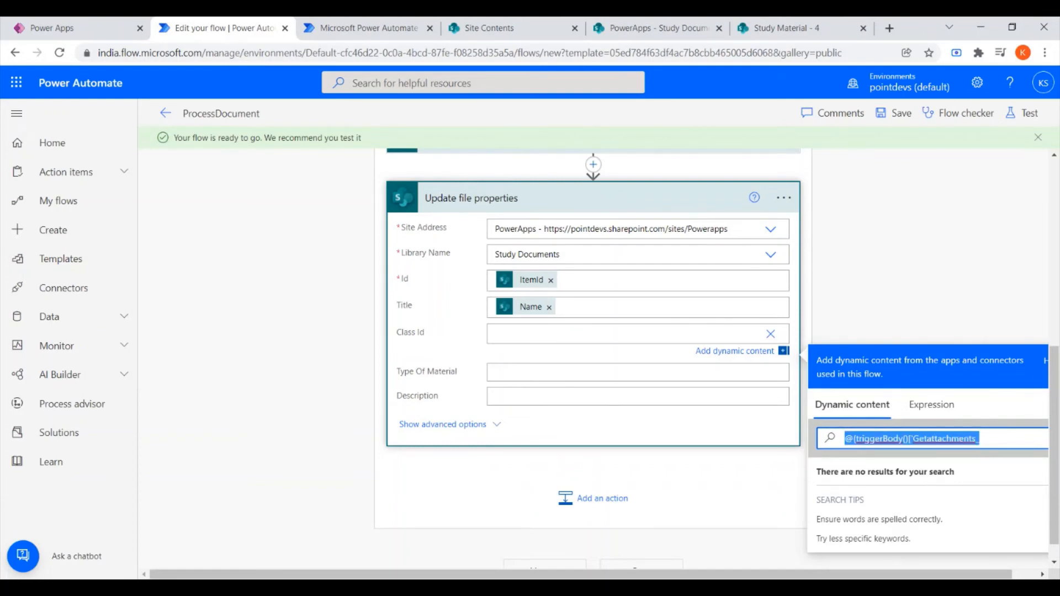
pyautogui.press('End')
# - Set the Class Id of Update file properties to the expression triggerBody()['Getattachments_Id']
pyautogui.click(945, 413)
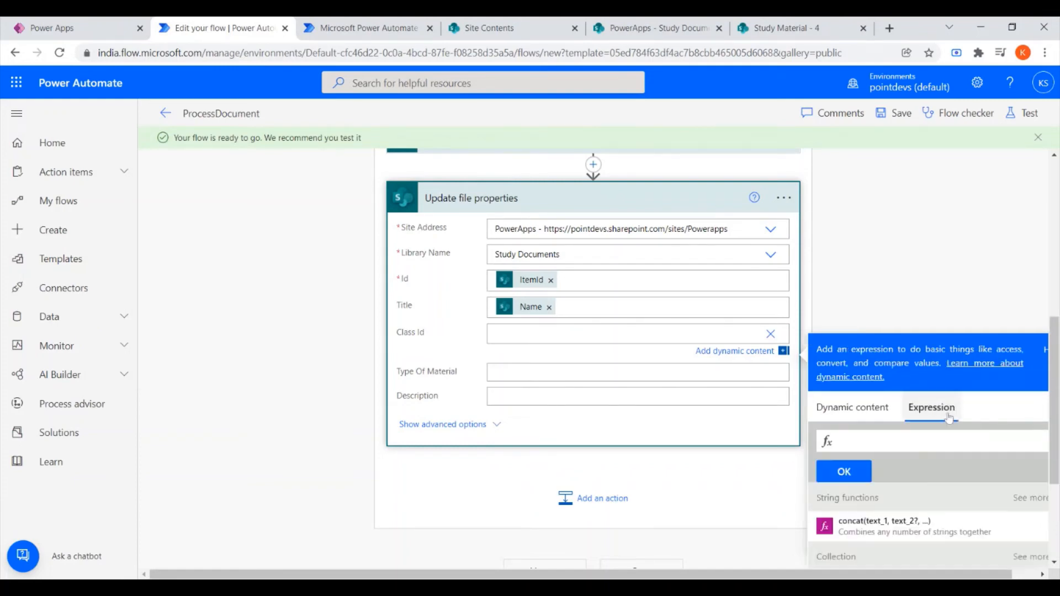
pyautogui.click(906, 446)
pyautogui.write("@{triggerBody()['Getattachments_Id']}")
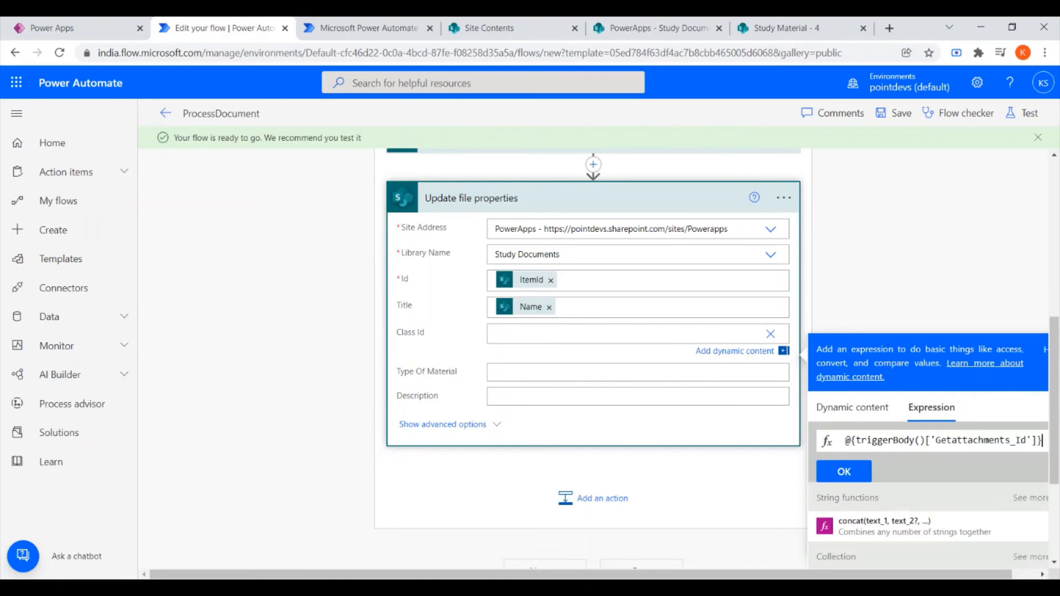
pyautogui.press('BackSpace')
pyautogui.click(857, 440)
pyautogui.press('BackSpace')
pyautogui.press('BackSpace')
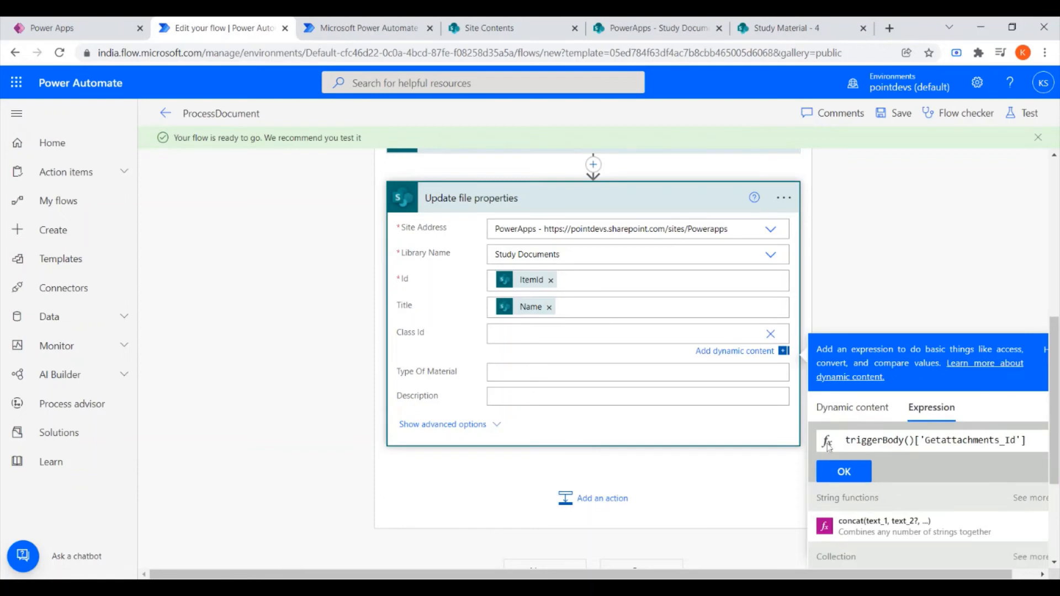
pyautogui.click(836, 473)
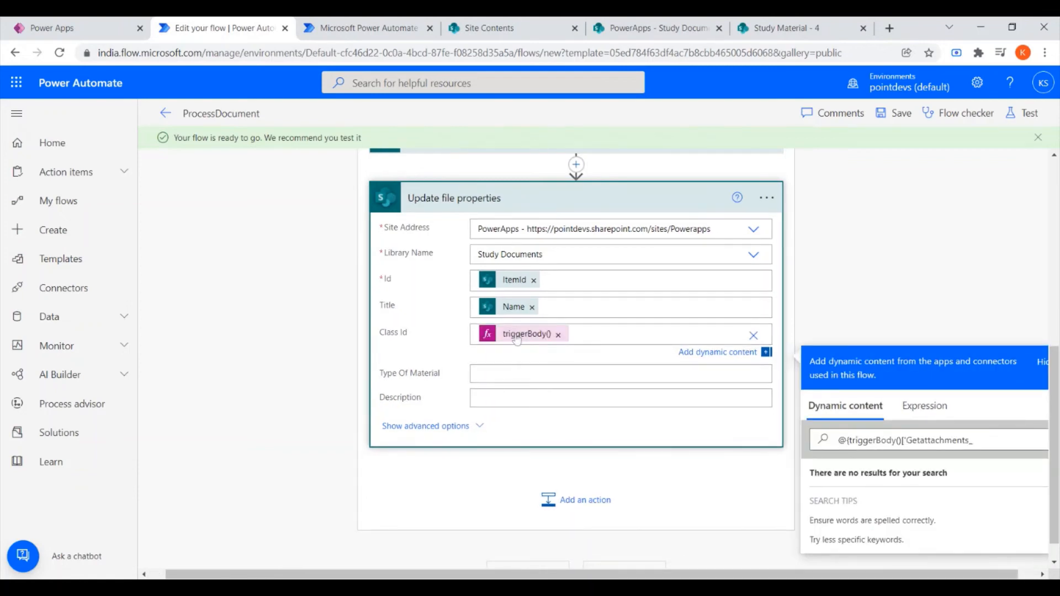
# - Set the Type Of Material of Update file properties to an Ask in PowerApps parameter
pyautogui.scroll(-1, 422, 331)
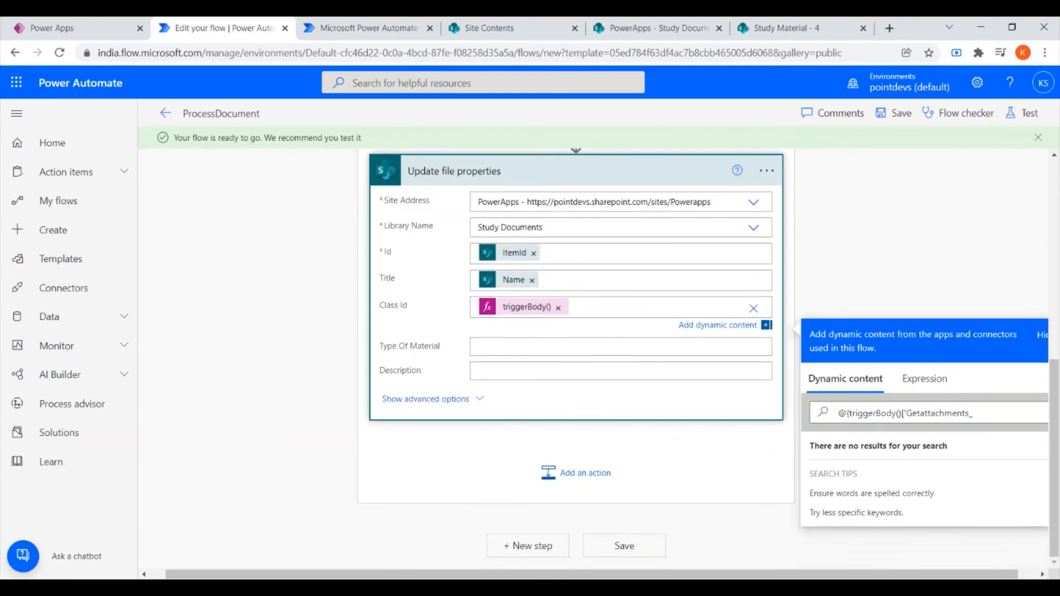
pyautogui.click(574, 346)
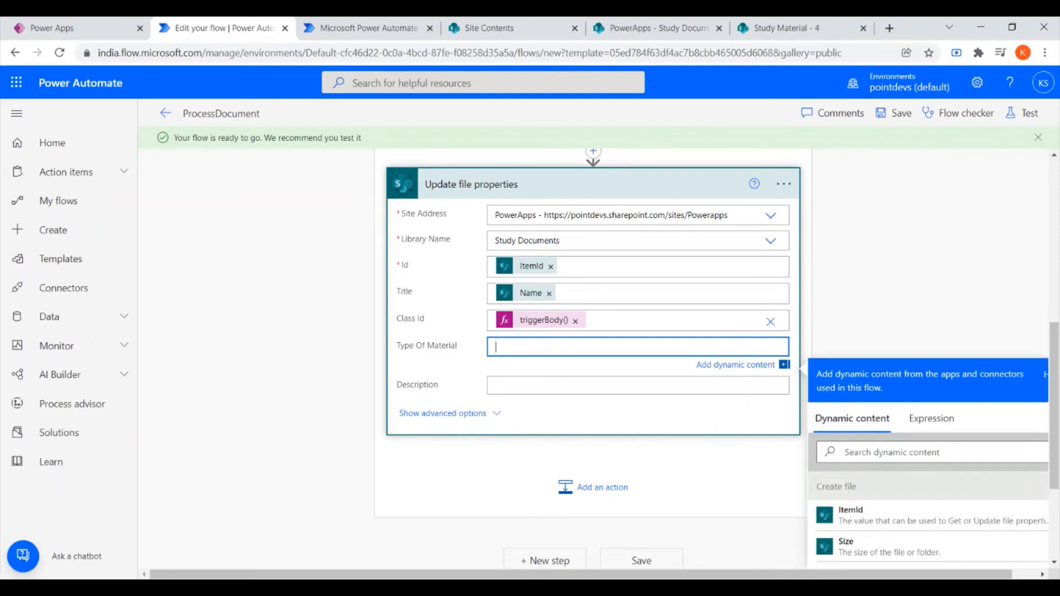
pyautogui.scroll(-5, 989, 484)
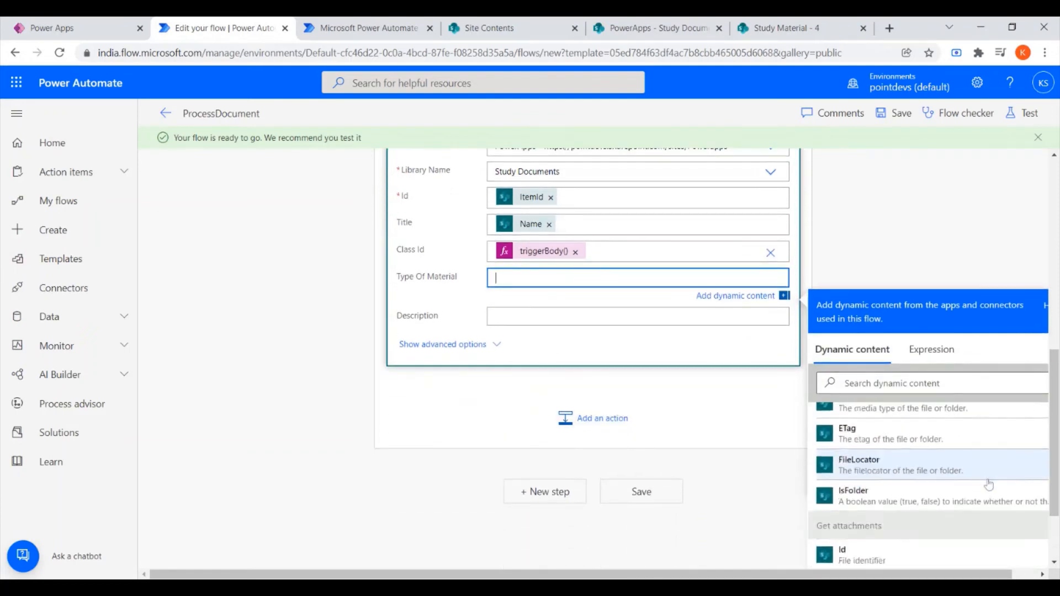
pyautogui.scroll(-5, 988, 485)
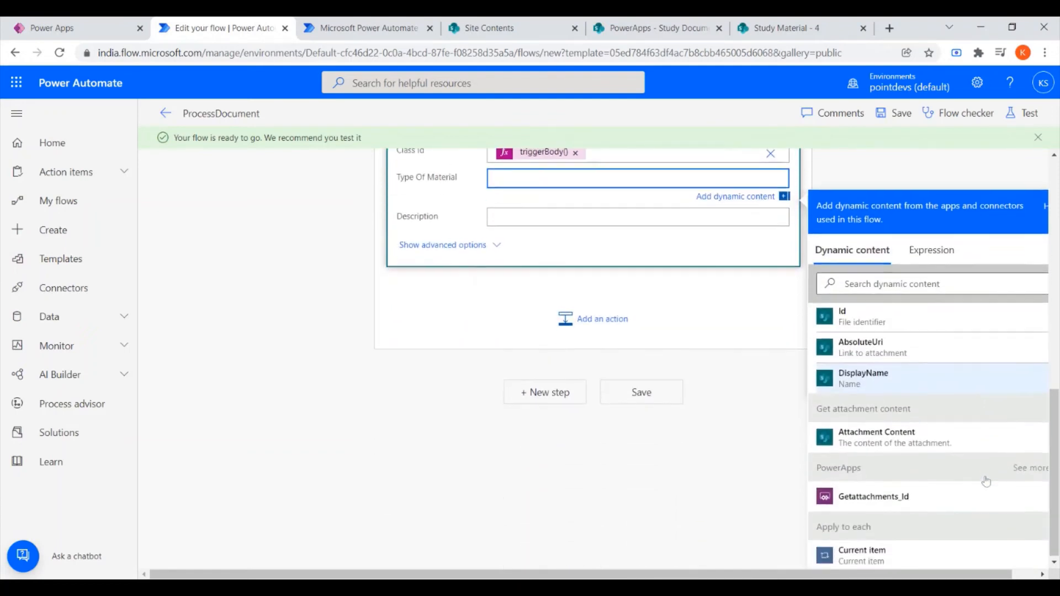
pyautogui.click(1022, 466)
pyautogui.click(872, 525)
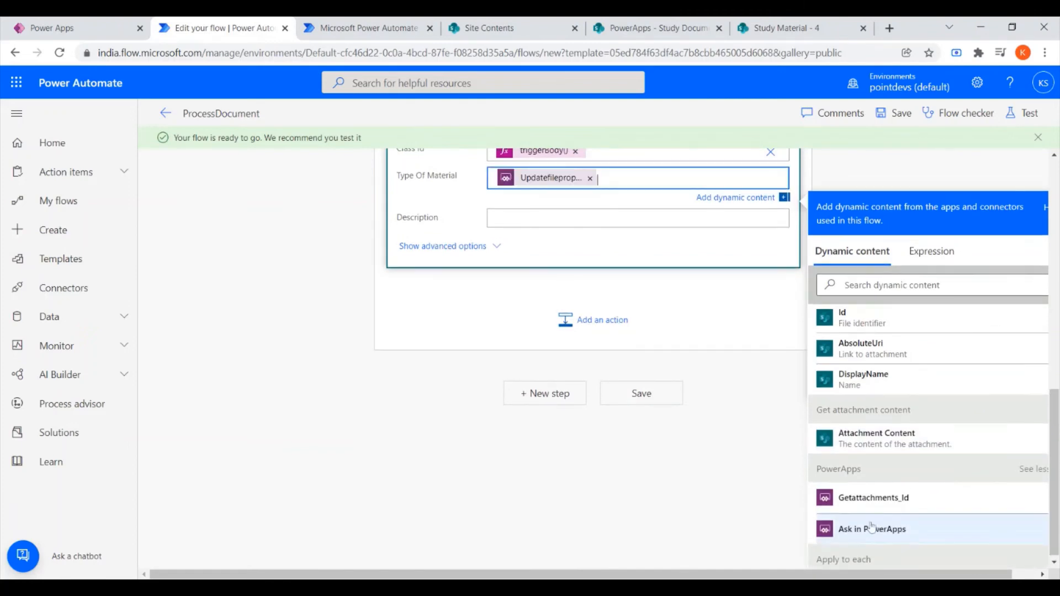
pyautogui.scroll(3, 565, 388)
pyautogui.click(296, 382)
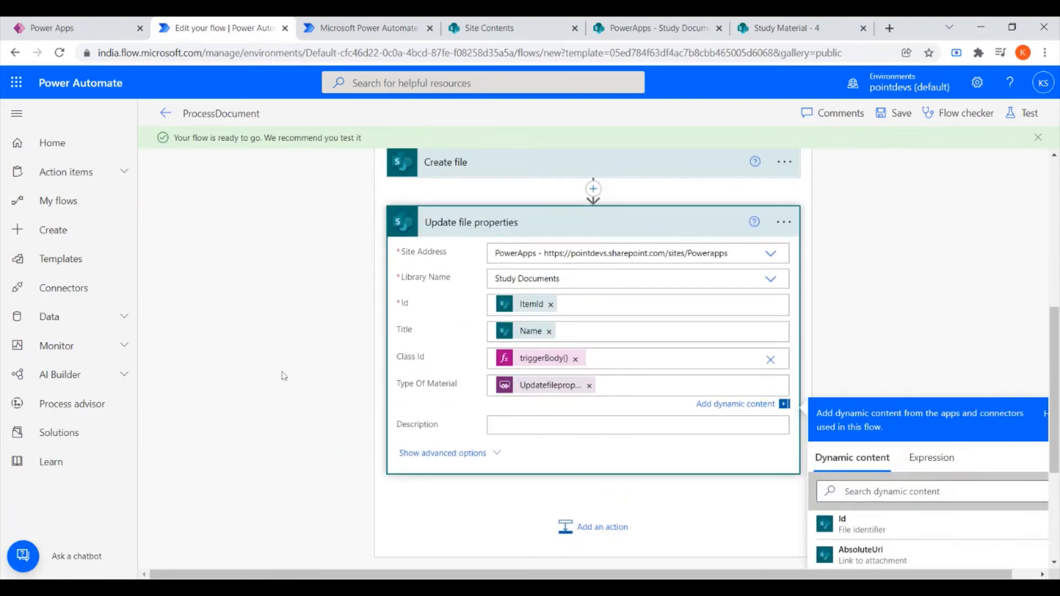
pyautogui.scroll(-1, 594, 368)
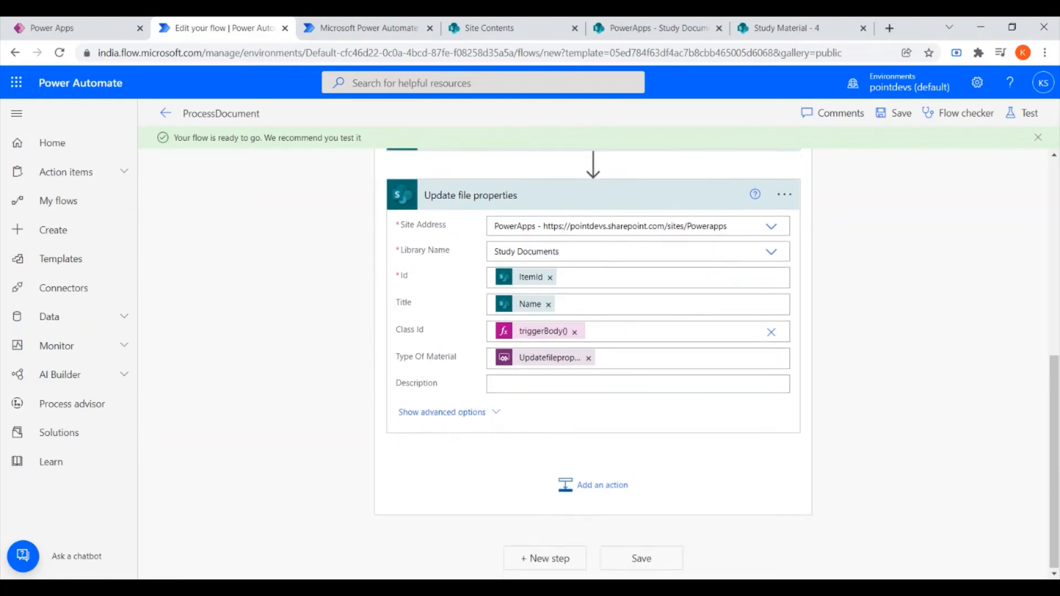
# - Collapse Update file properties and add the SharePoint Delete attachment action after it inside the Apply to each loop
pyautogui.scroll(3, 593, 368)
pyautogui.scroll(-1, 606, 395)
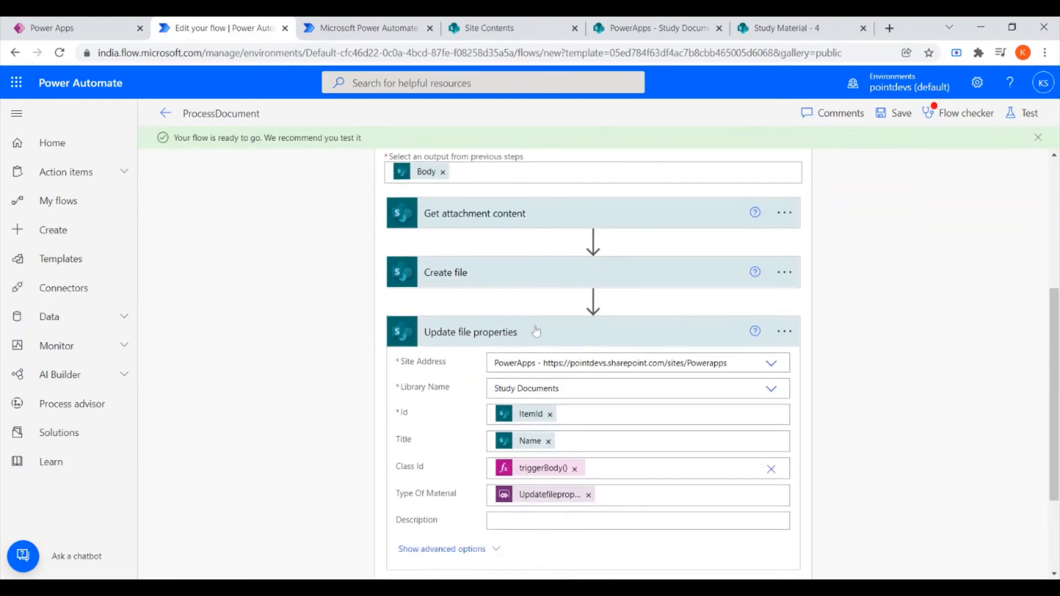
pyautogui.click(537, 327)
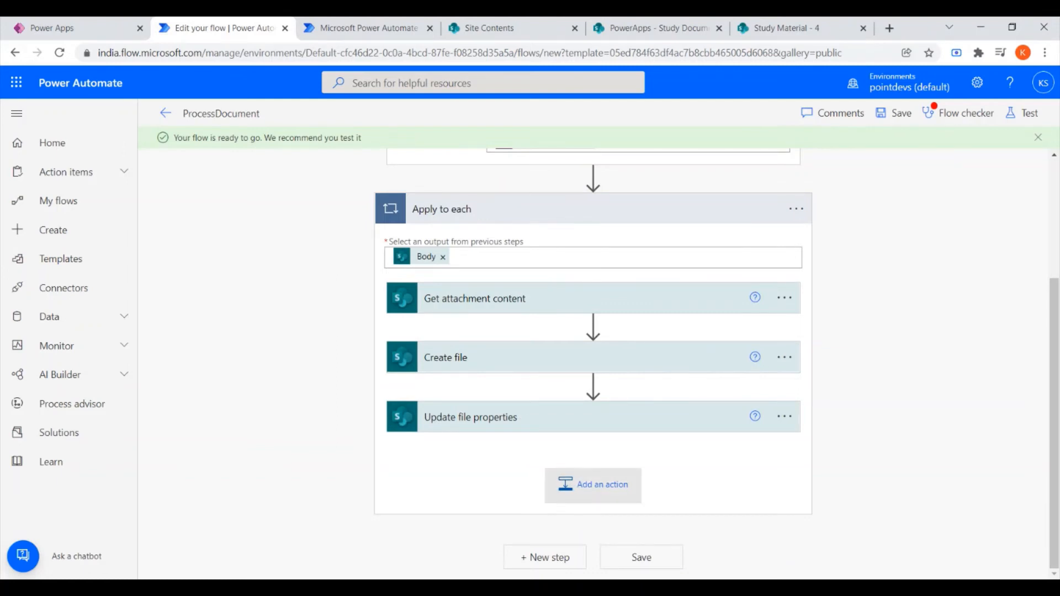
pyautogui.click(572, 488)
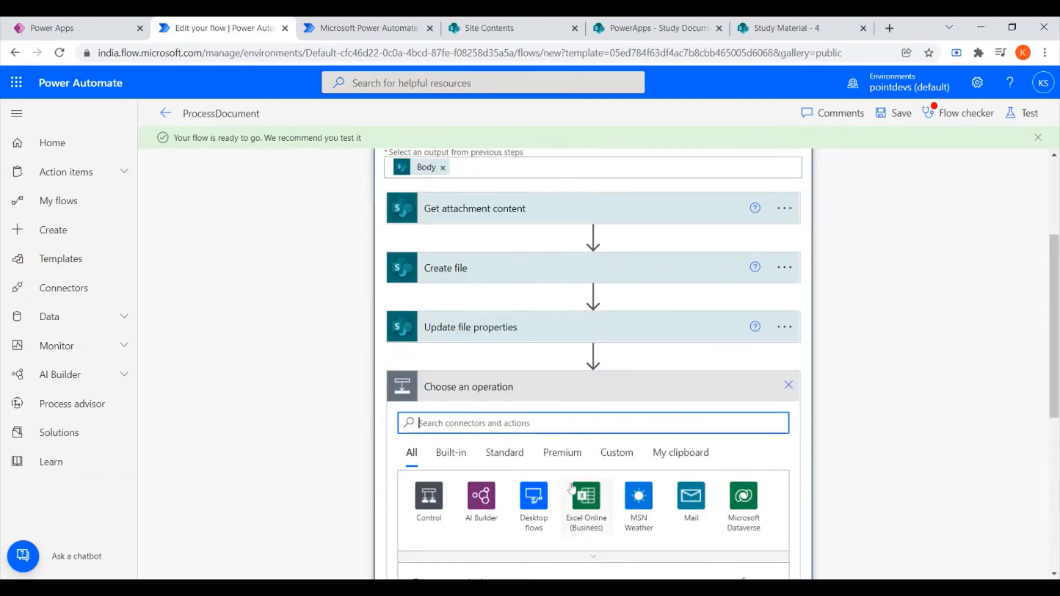
pyautogui.scroll(-1, 484, 369)
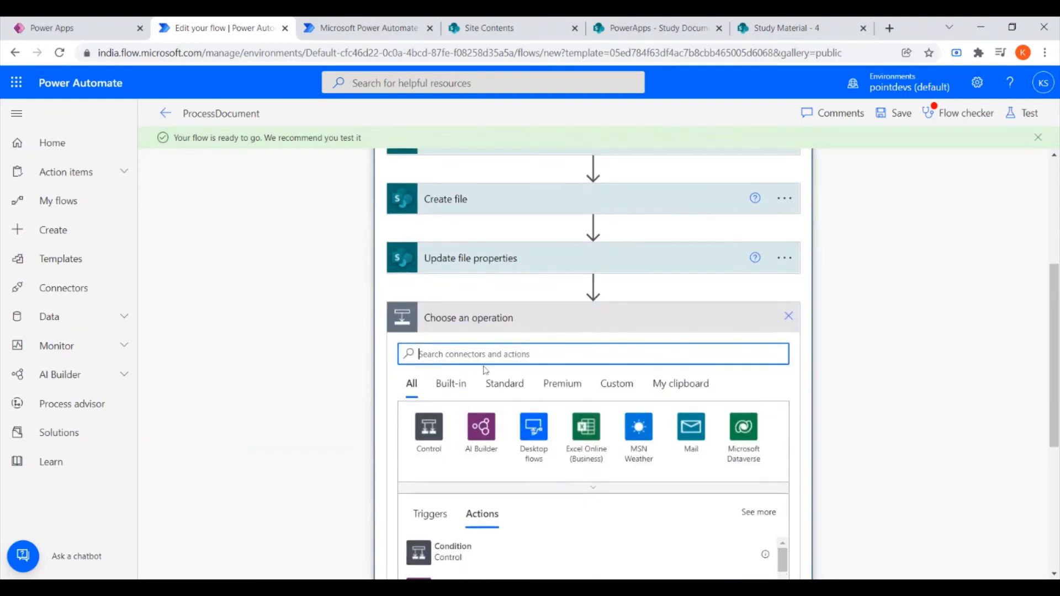
pyautogui.write('del')
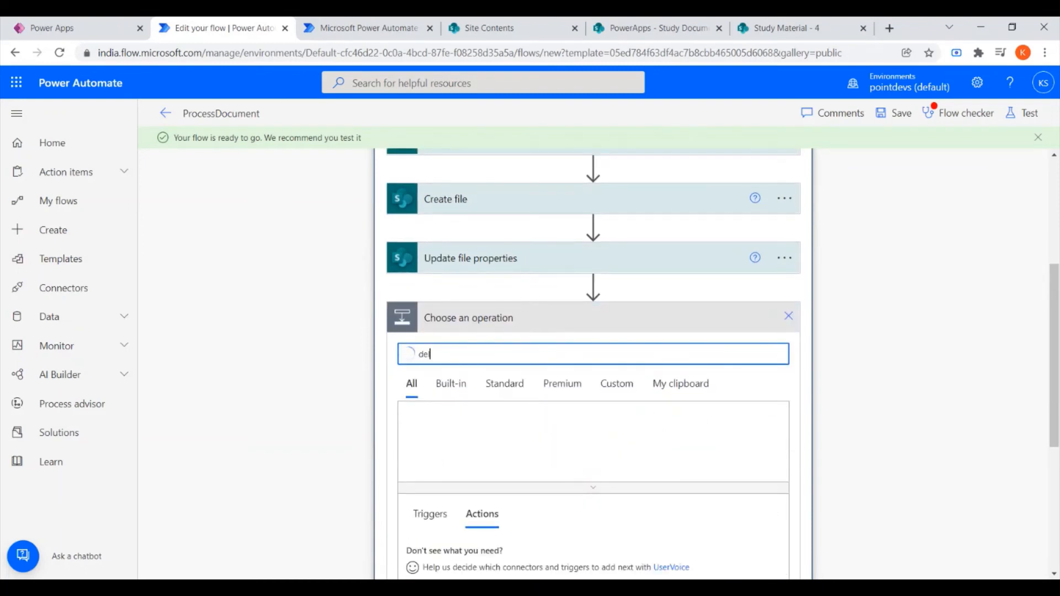
pyautogui.write('ete')
pyautogui.scroll(-2, 478, 419)
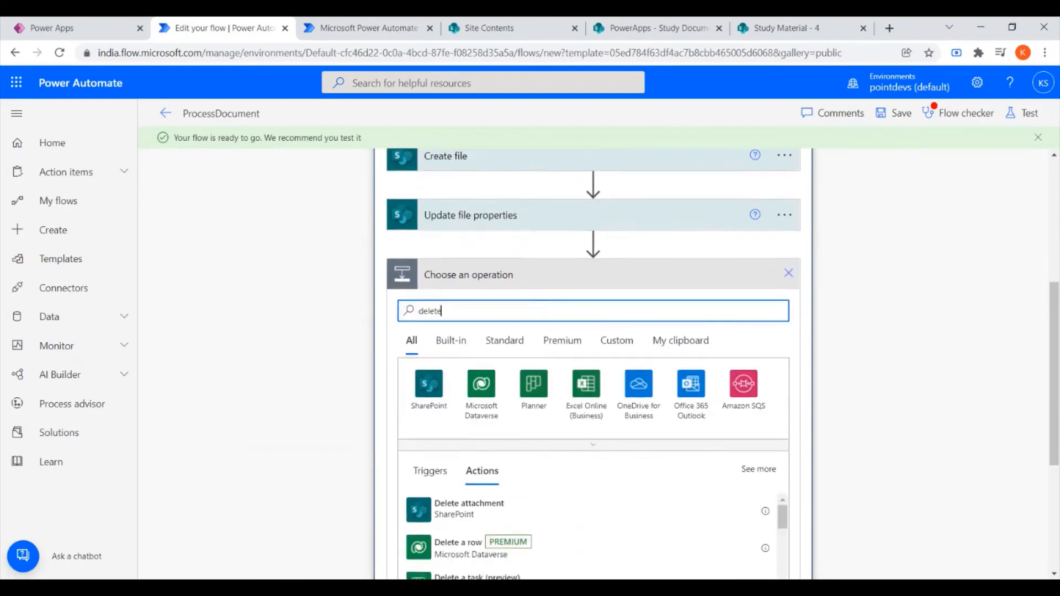
pyautogui.click(478, 419)
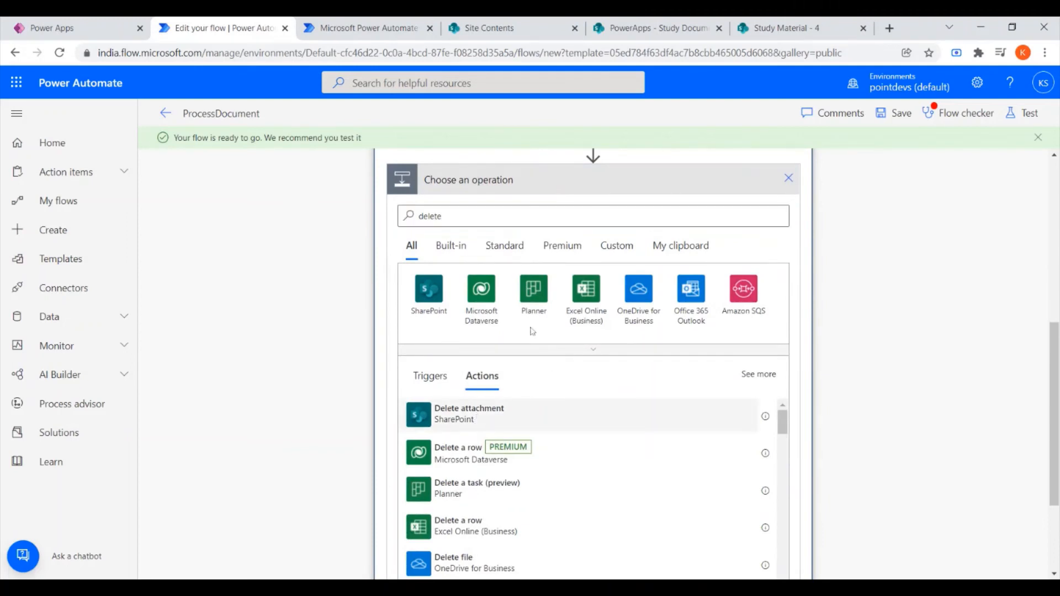
pyautogui.click(771, 335)
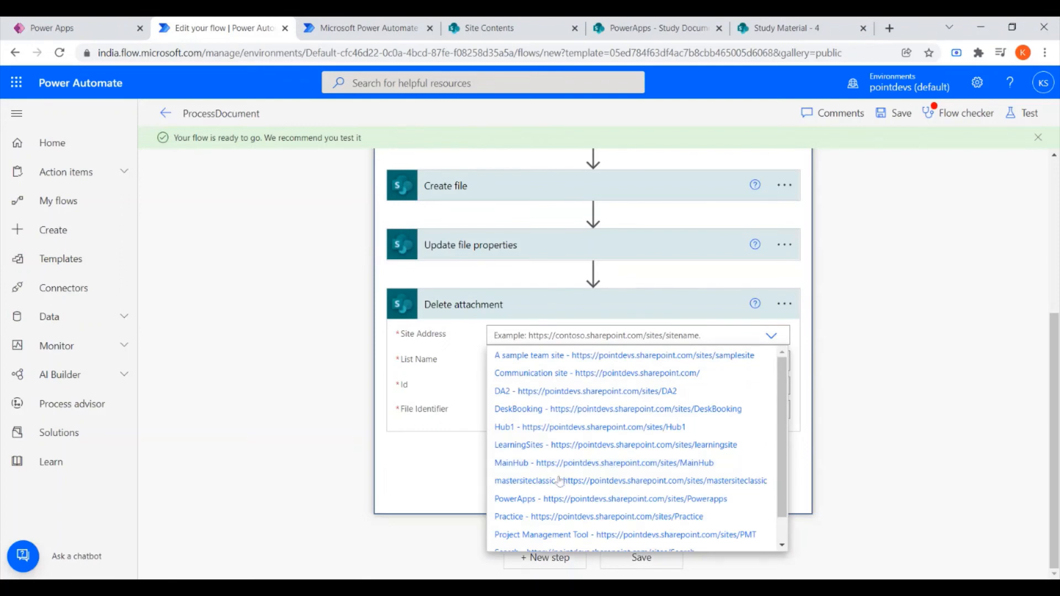
pyautogui.click(552, 494)
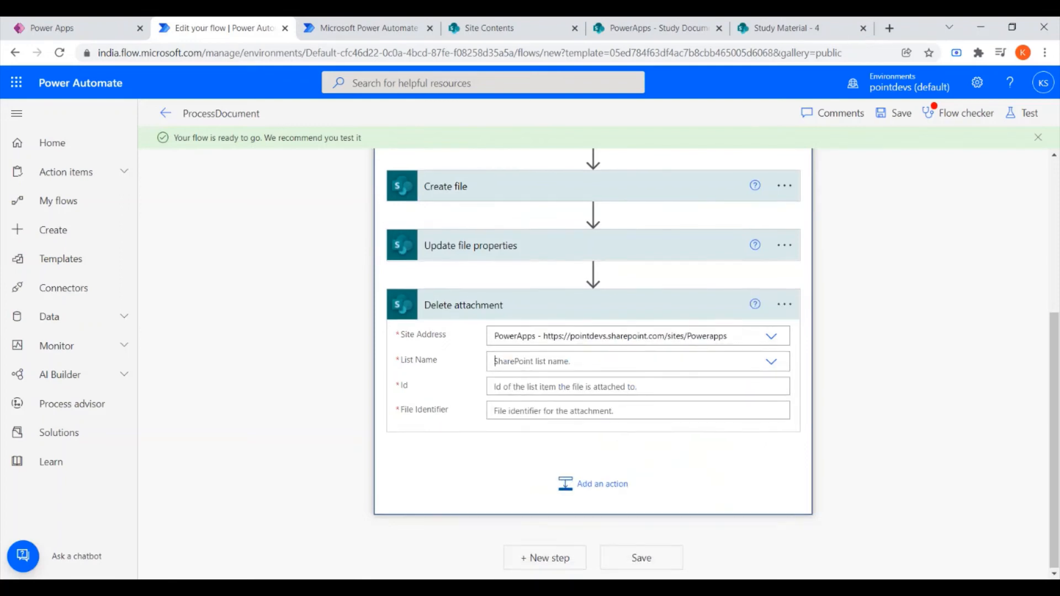
pyautogui.click(577, 362)
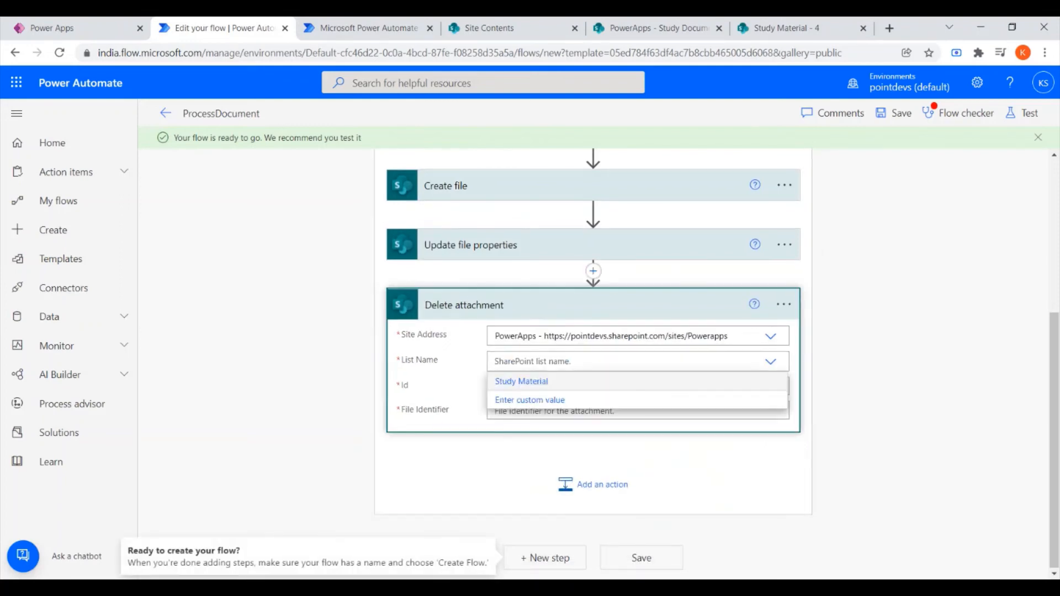
pyautogui.click(557, 382)
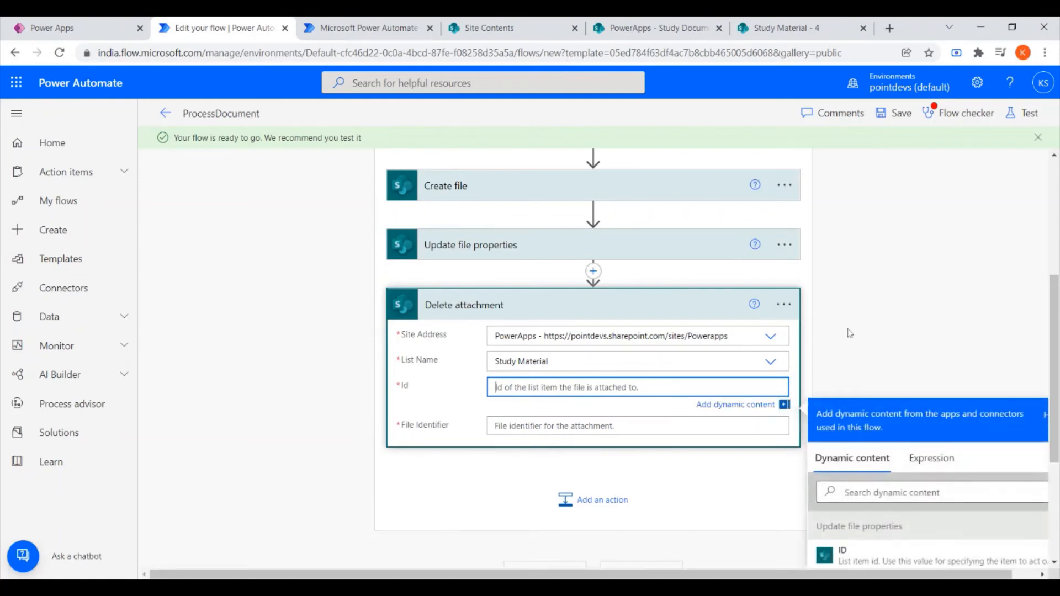
# - Set the Id of Delete attachment to the existing Getattachments_Id PowerApps parameter from the dynamic content
pyautogui.scroll(-1, 844, 326)
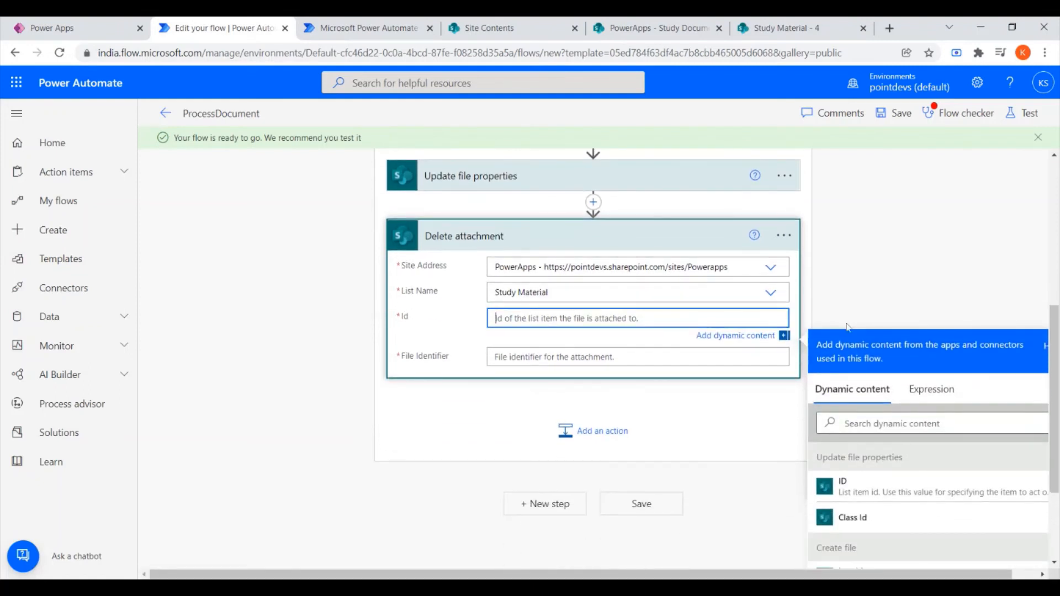
pyautogui.scroll(-1, 894, 457)
pyautogui.scroll(-3, 894, 457)
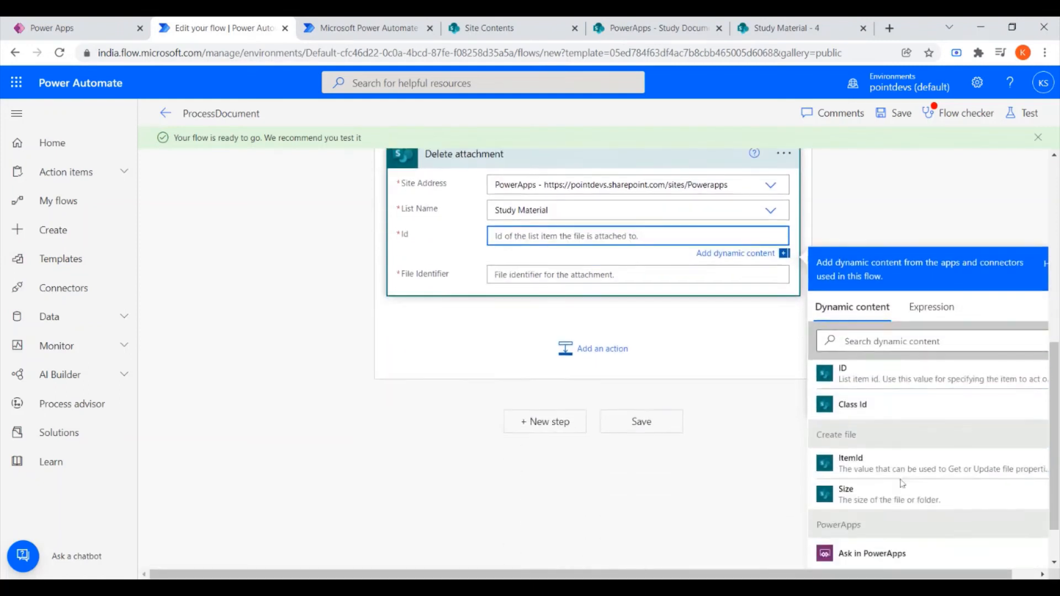
pyautogui.scroll(1, 812, 435)
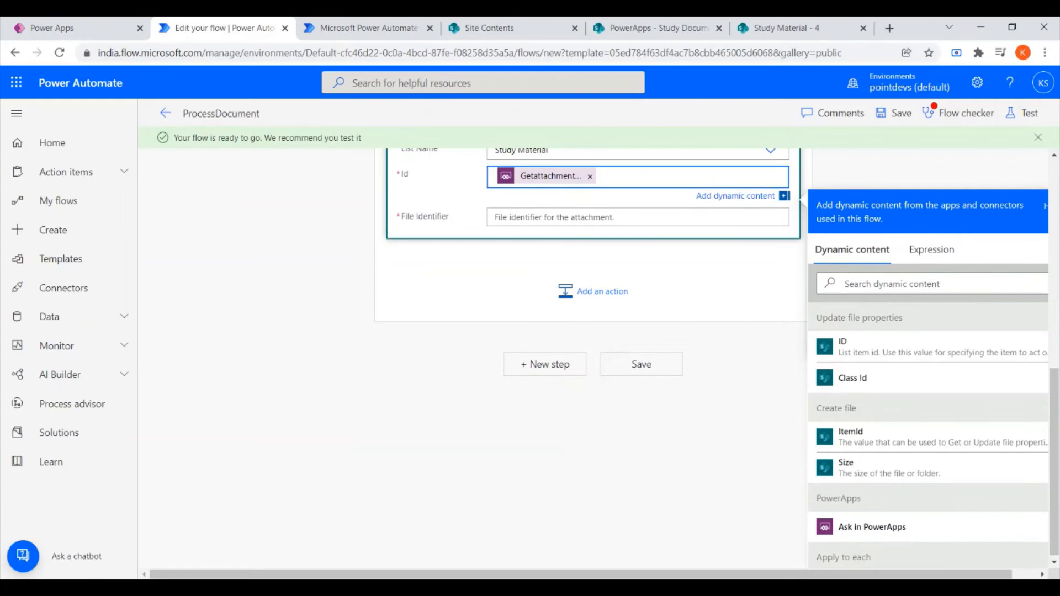
pyautogui.scroll(1, 549, 195)
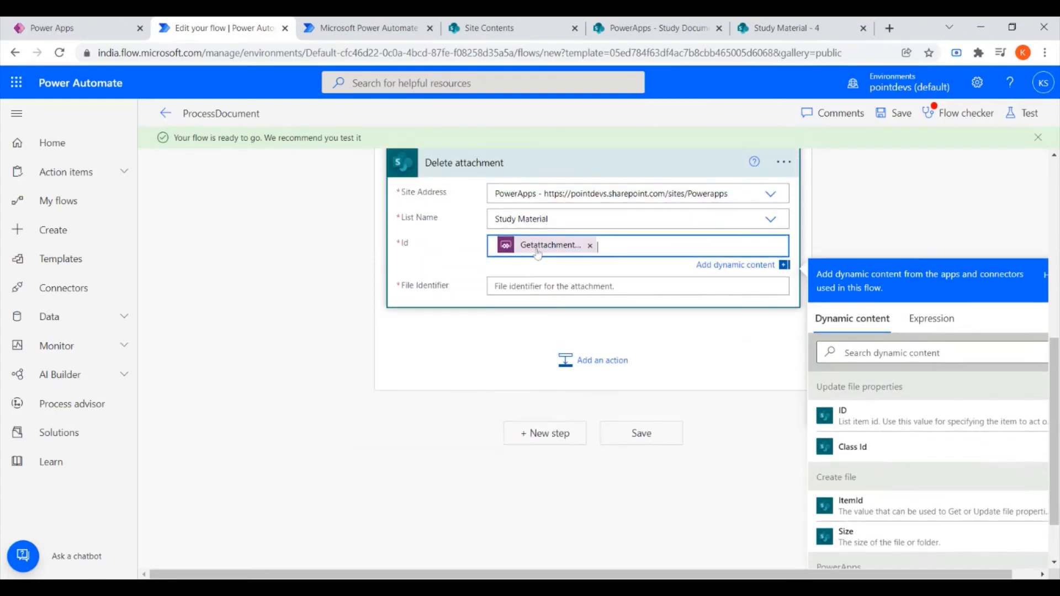
# - Set Delete attachment's File Identifier to the Id from Get attachments and save the ProcessDocument flow
pyautogui.click(552, 286)
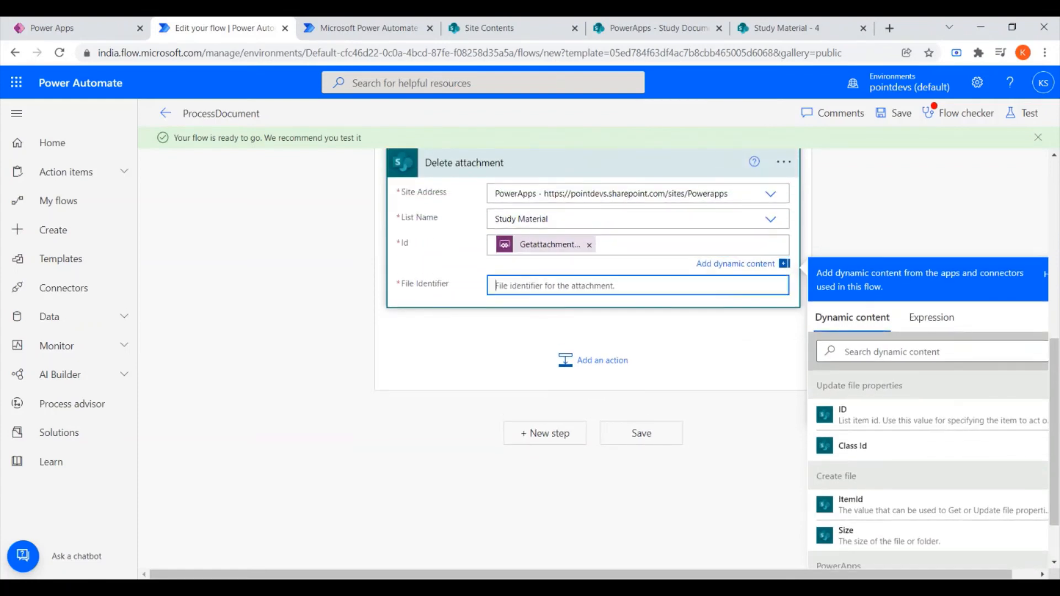
pyautogui.scroll(4, 574, 310)
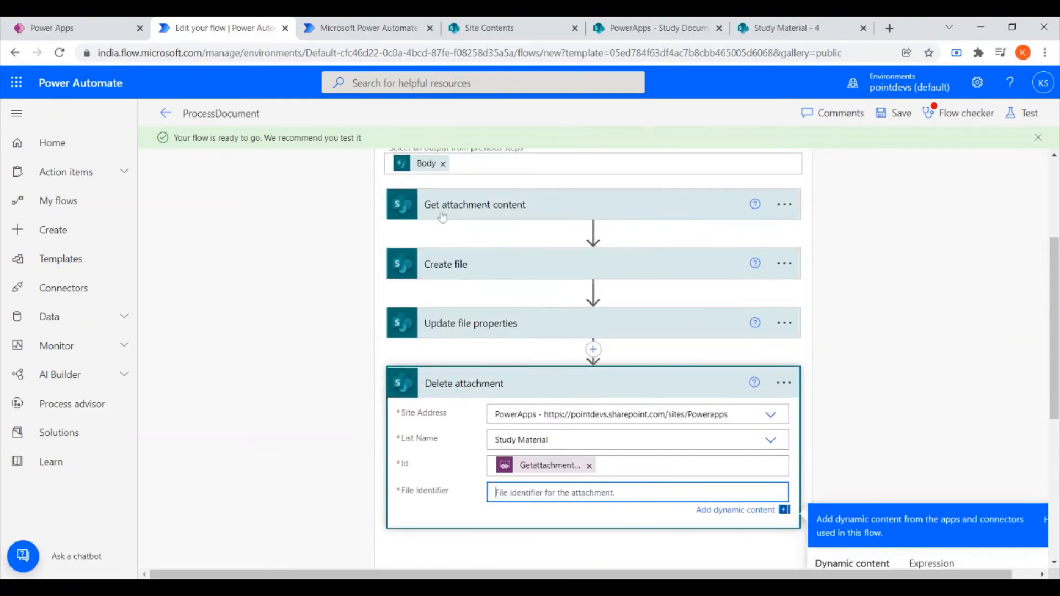
pyautogui.scroll(3, 470, 216)
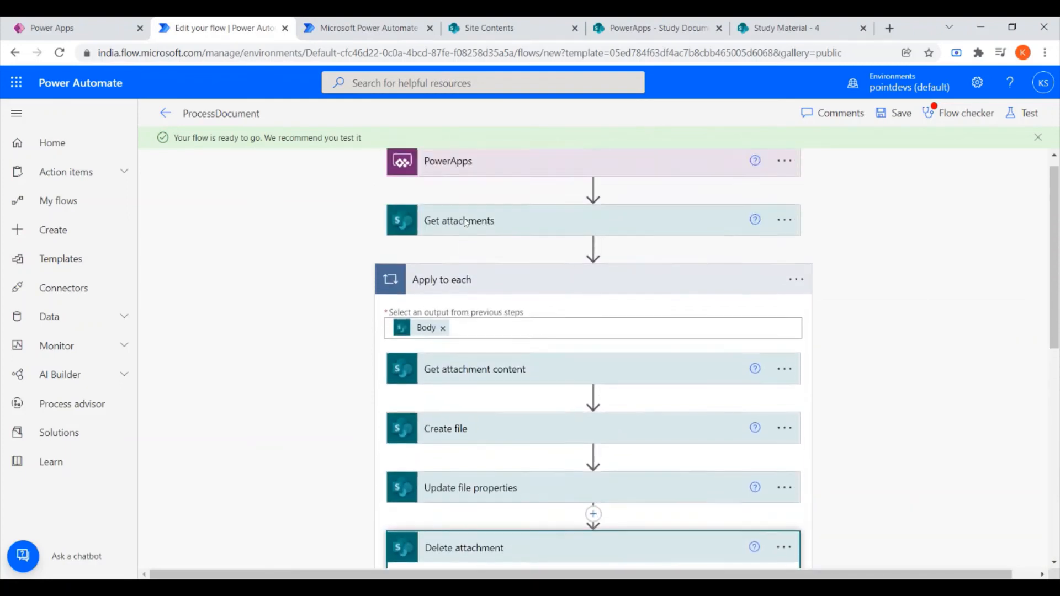
pyautogui.scroll(-8, 469, 243)
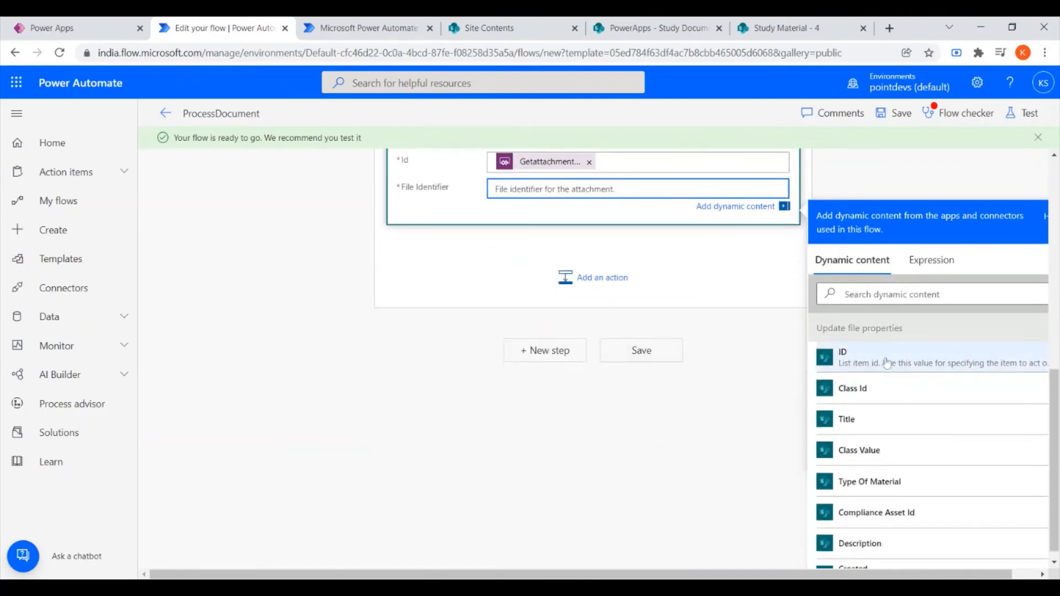
pyautogui.scroll(-1, 886, 394)
pyautogui.scroll(-15, 885, 394)
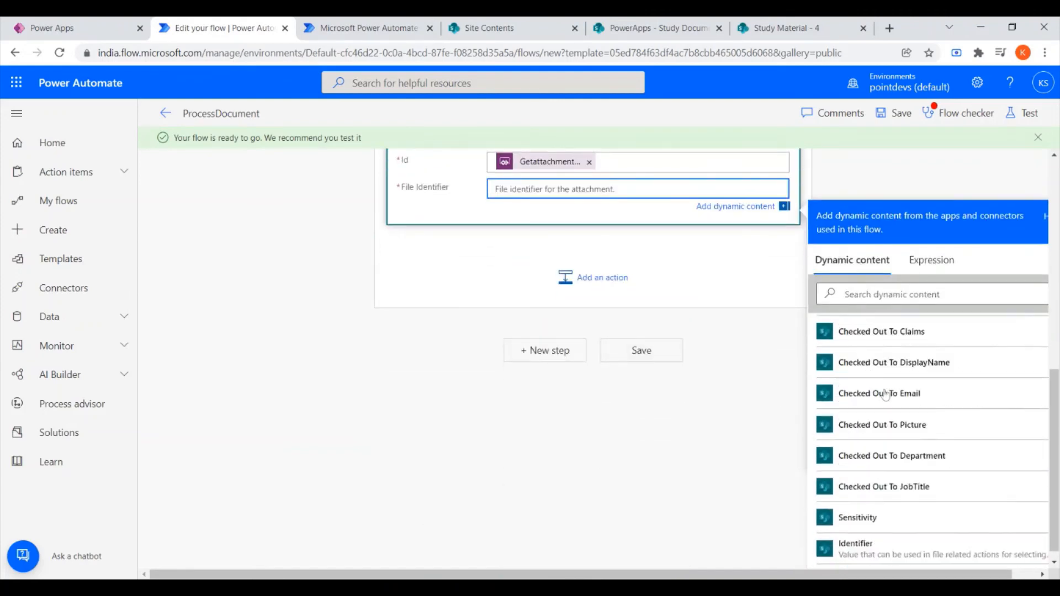
pyautogui.scroll(-5, 886, 394)
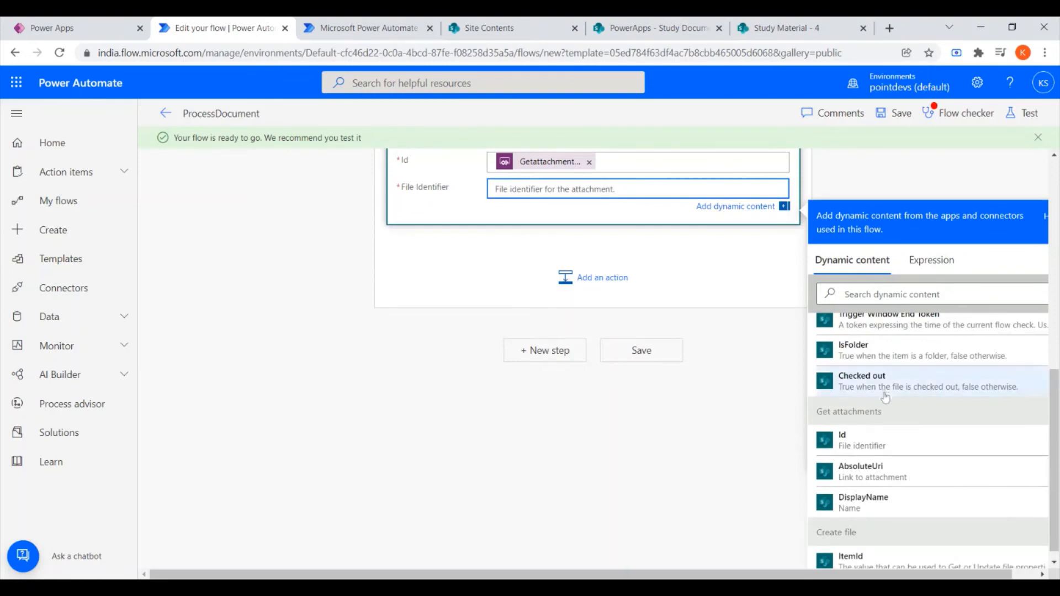
pyautogui.click(850, 436)
pyautogui.scroll(6, 643, 435)
pyautogui.click(894, 112)
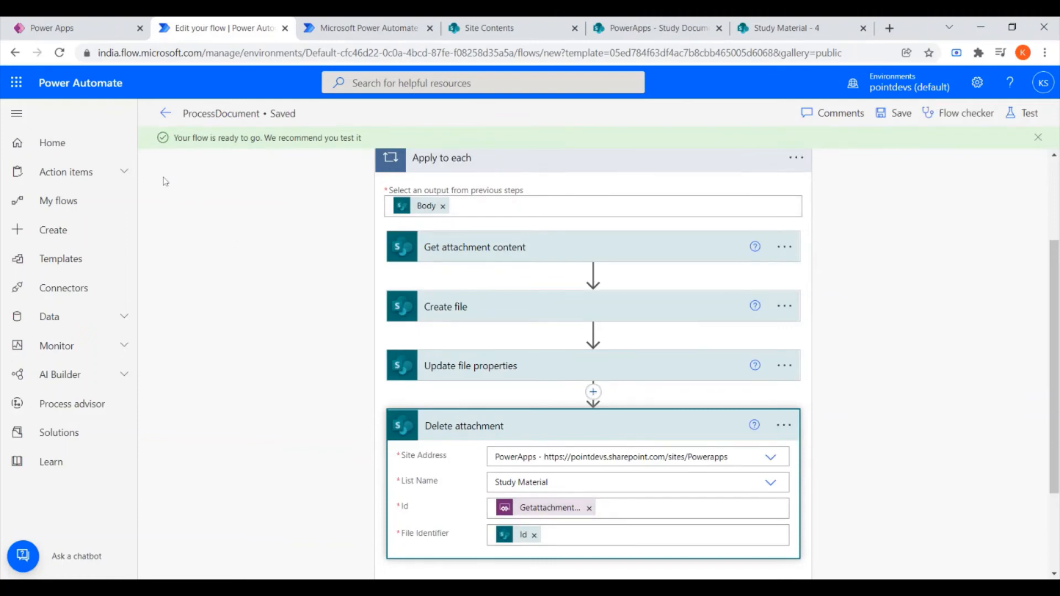
# - Switch to Power Apps, close the Data pane and start a new line after the Patch formula in the Submit button's OnSelect
pyautogui.click(84, 28)
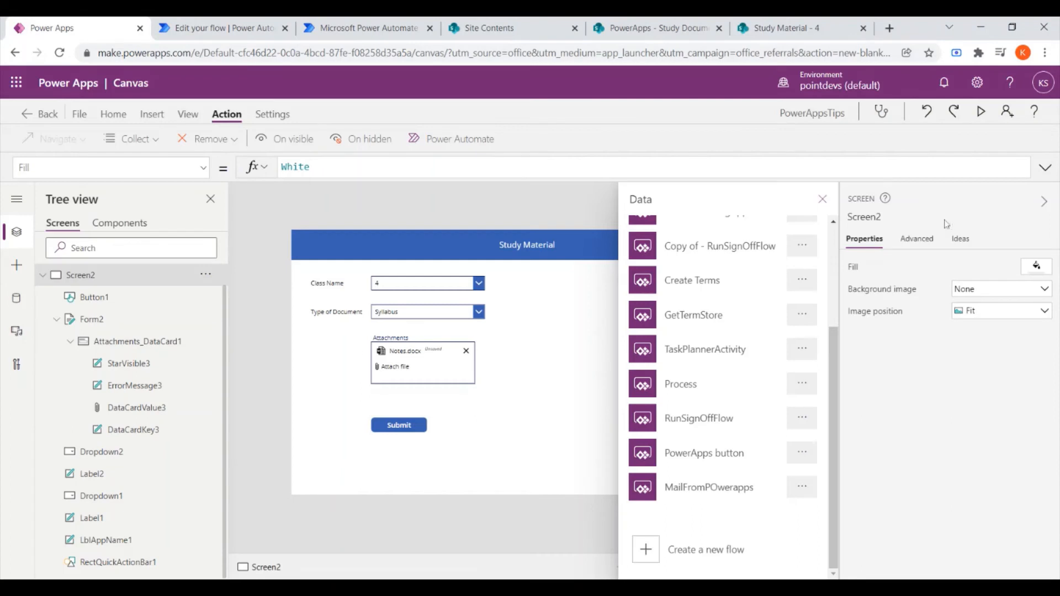
pyautogui.click(822, 199)
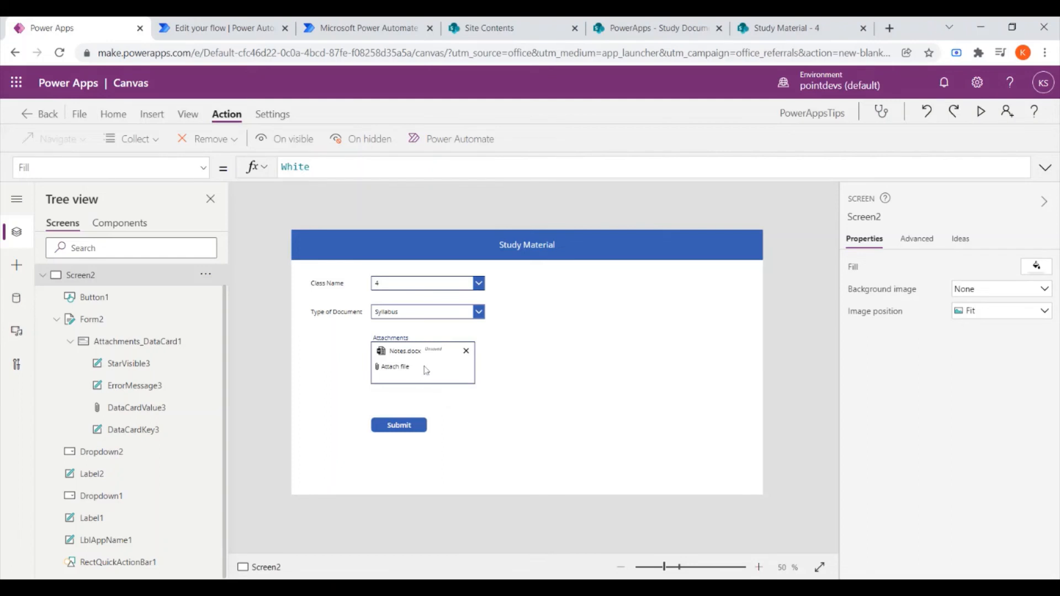
pyautogui.click(392, 433)
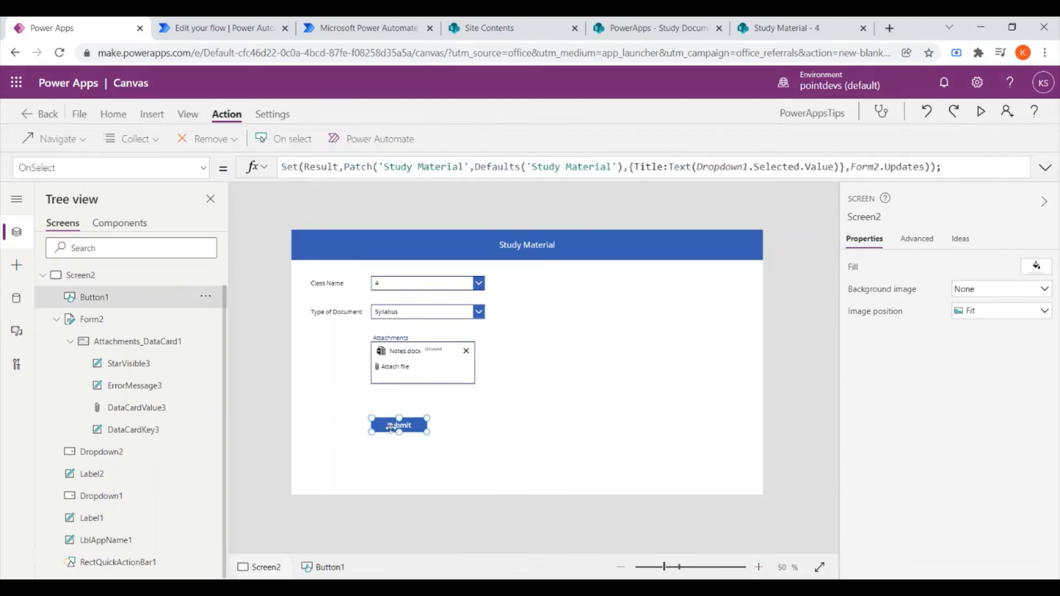
pyautogui.click(516, 171)
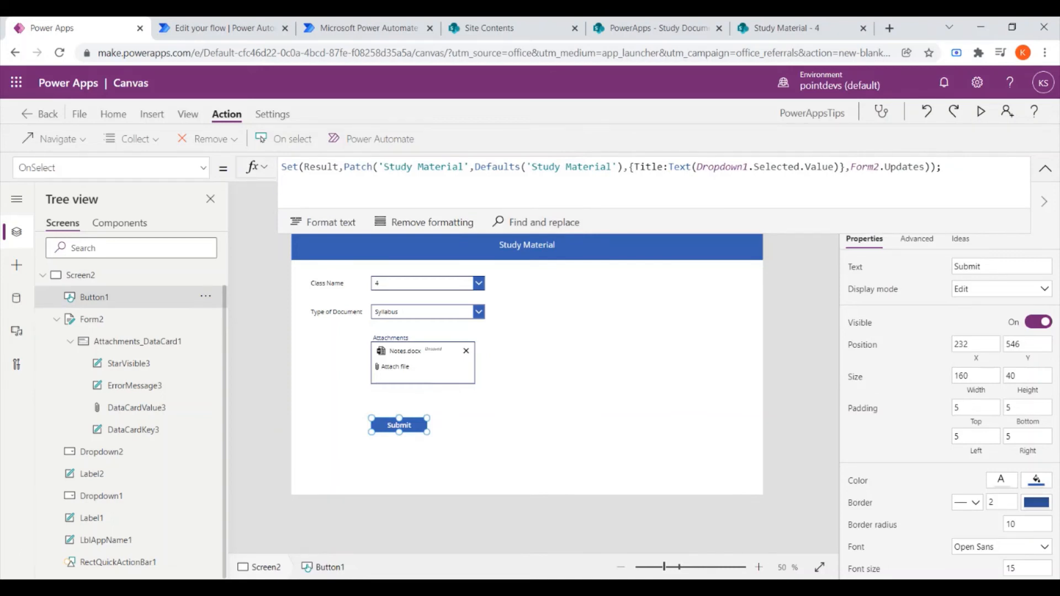
pyautogui.click(943, 167)
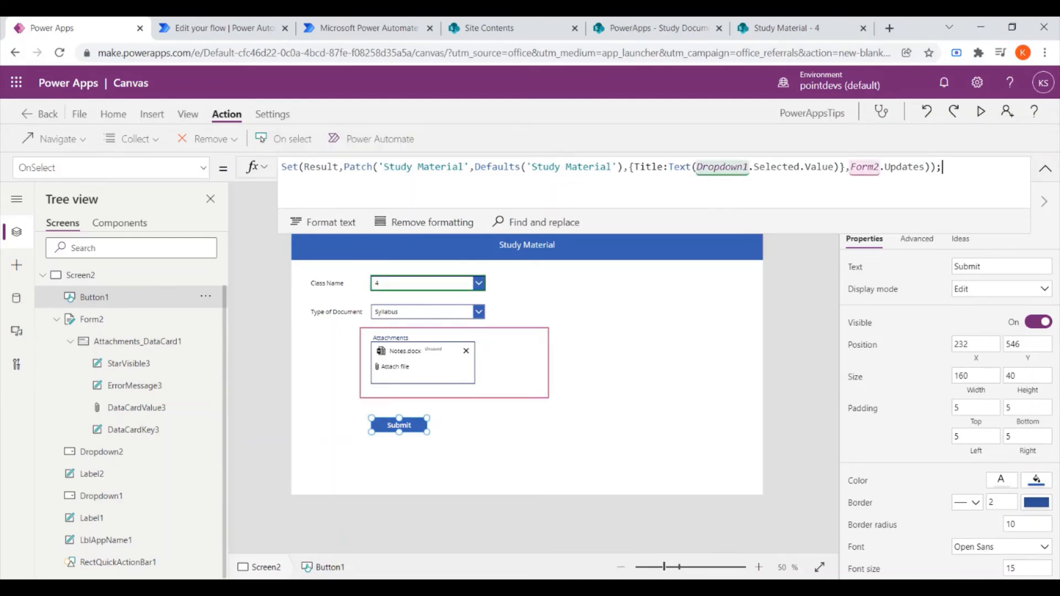
pyautogui.hotkey('shift', 'Return')
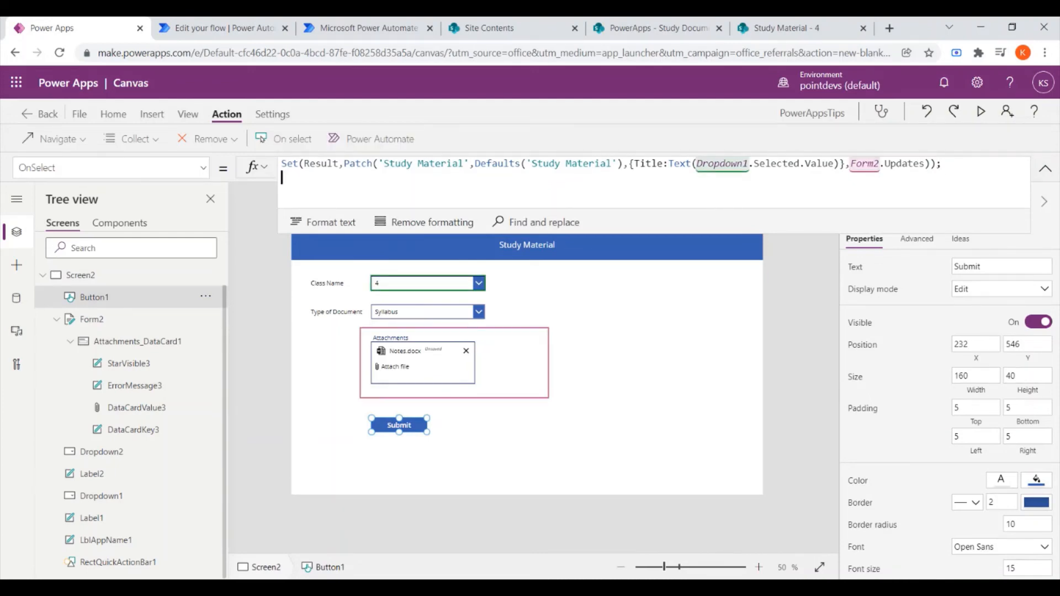
# - Show the flows available for the Submit button and copy its entire OnSelect formula
pyautogui.click(379, 139)
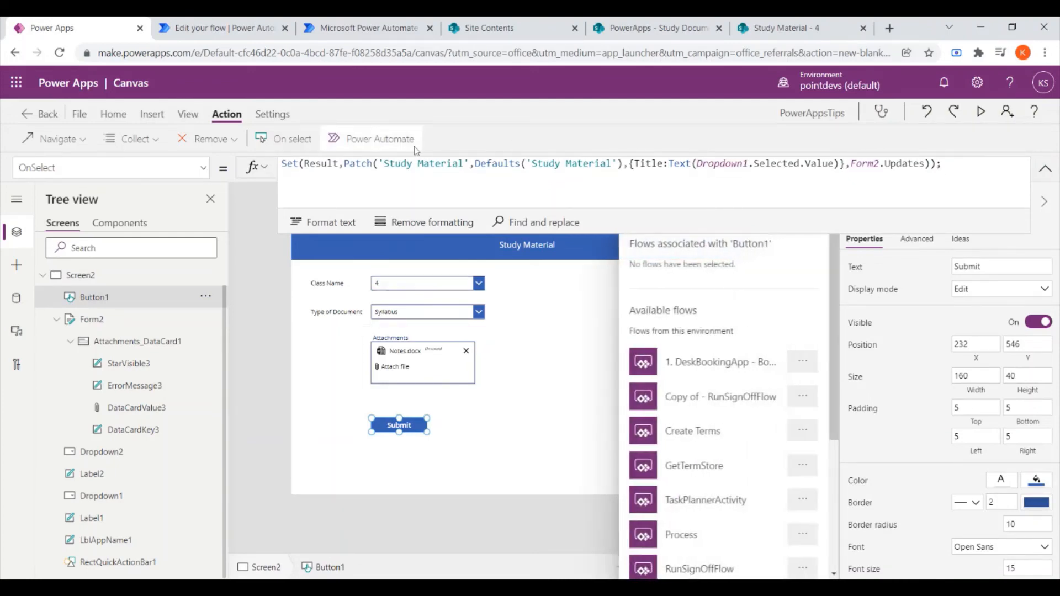
pyautogui.hotkey('ctrl', 'a')
pyautogui.hotkey('ctrl', 'c')
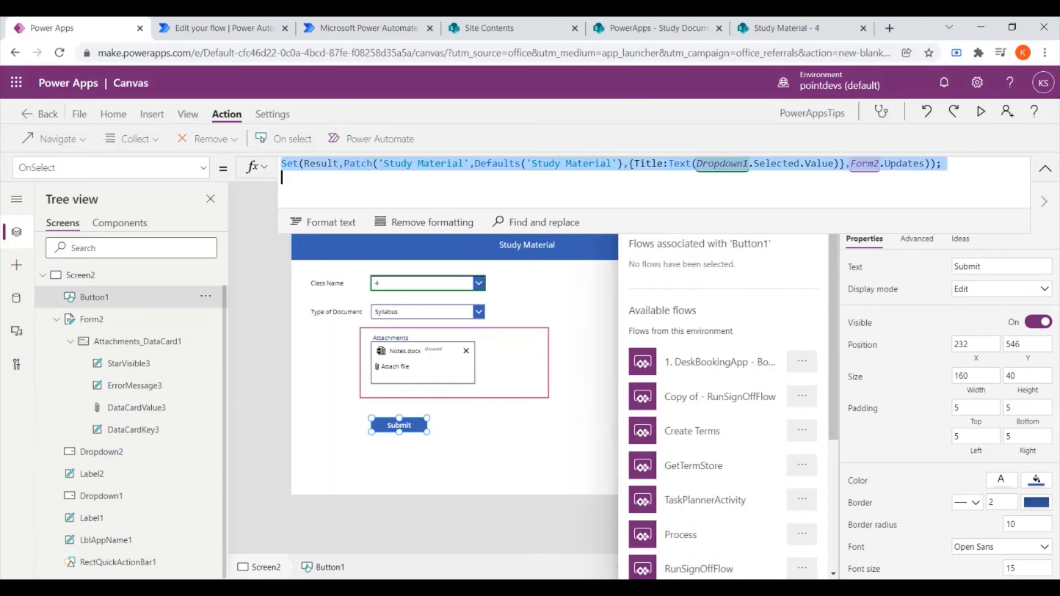
pyautogui.click(381, 181)
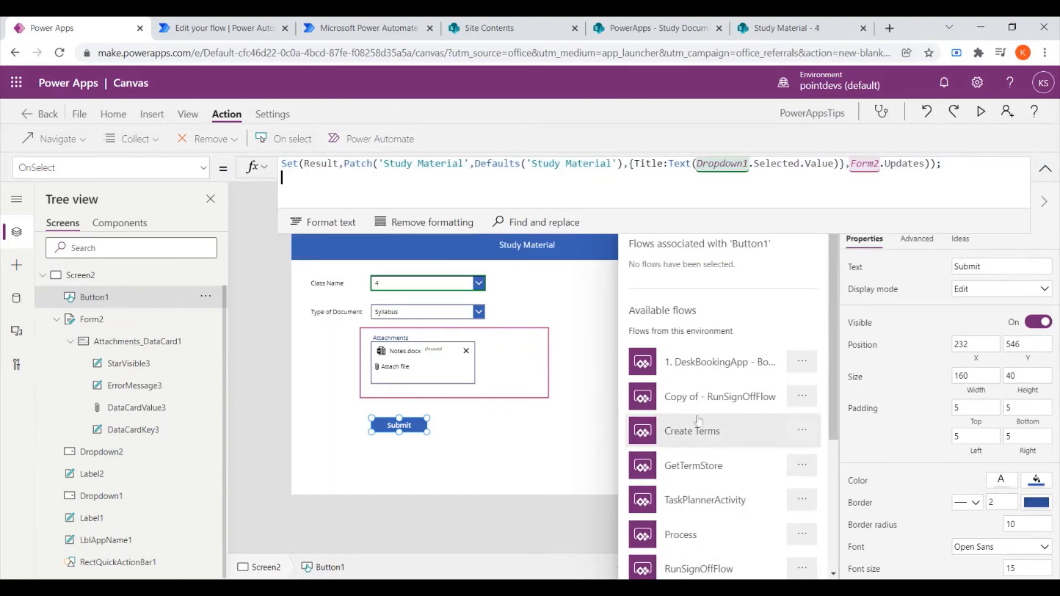
# - Add the last-listed ProcessDocument flow to the Submit button and paste the copied Patch formula above its Run call
pyautogui.scroll(-3, 729, 381)
pyautogui.scroll(-2, 795, 444)
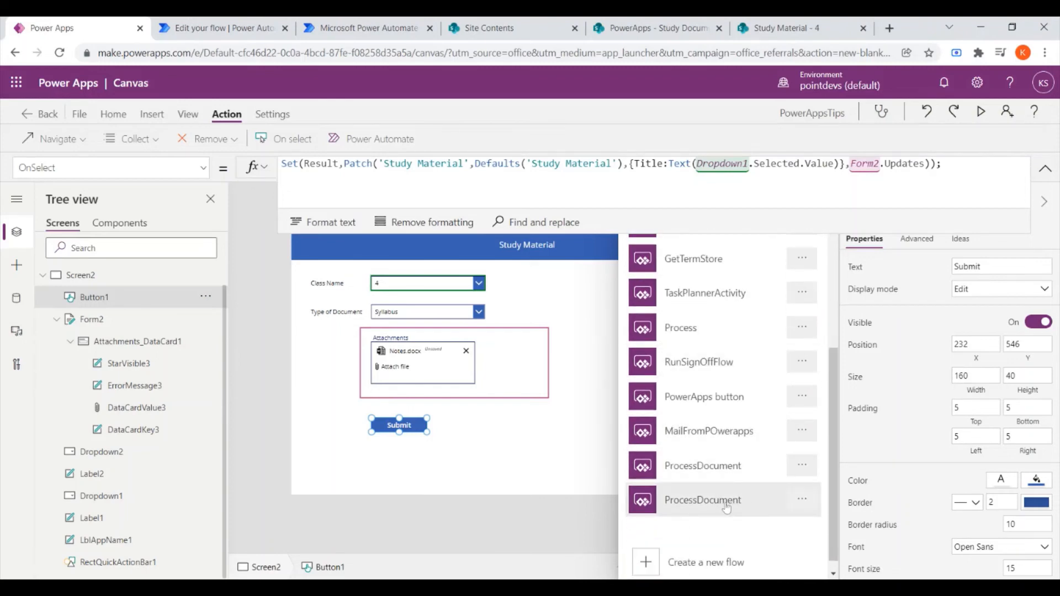
pyautogui.click(205, 23)
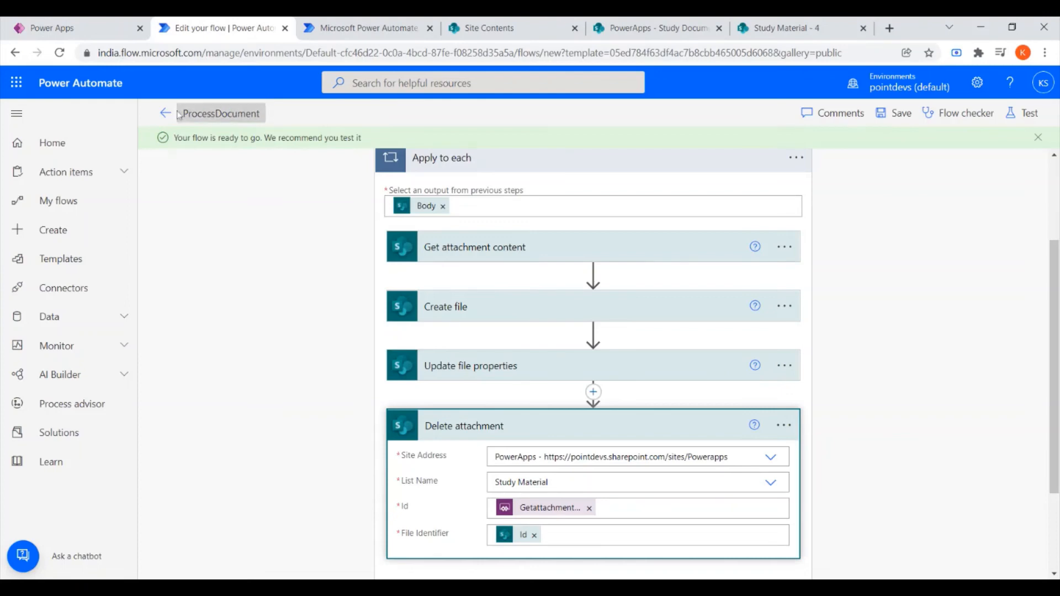
pyautogui.click(71, 27)
pyautogui.click(716, 512)
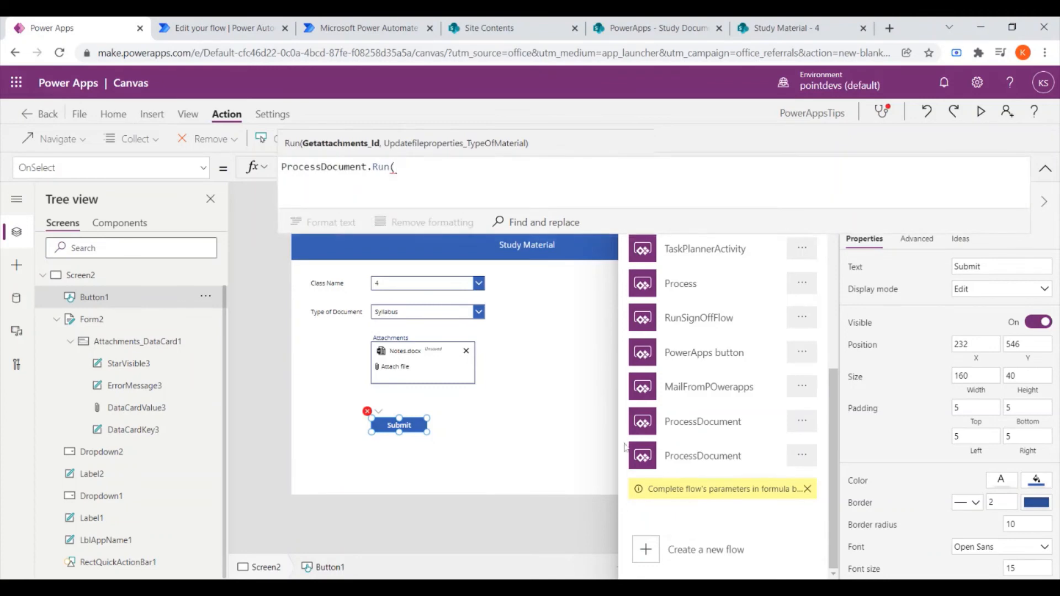
pyautogui.click(281, 167)
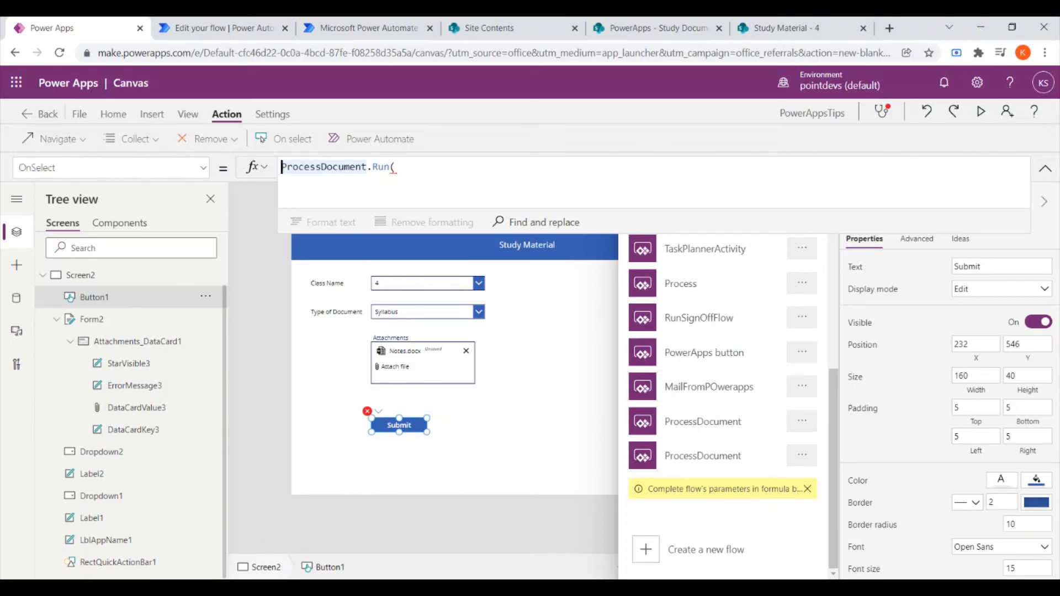
pyautogui.hotkey('ctrl', 'v')
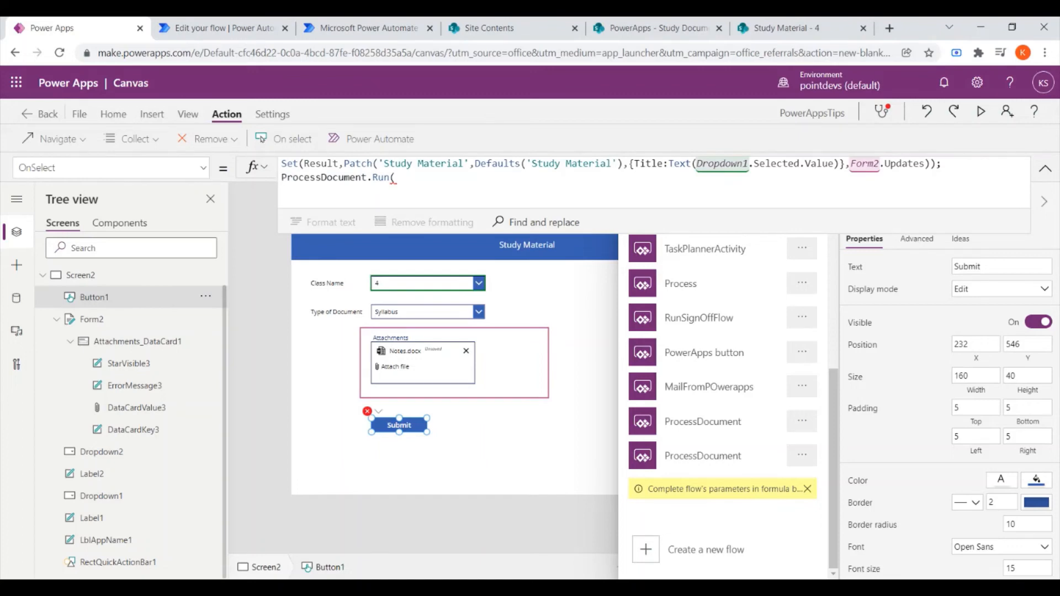
# - Pass Result.ID as the first argument of the ProcessDocument.Run call in the Submit button's OnSelect formula
pyautogui.click(396, 178)
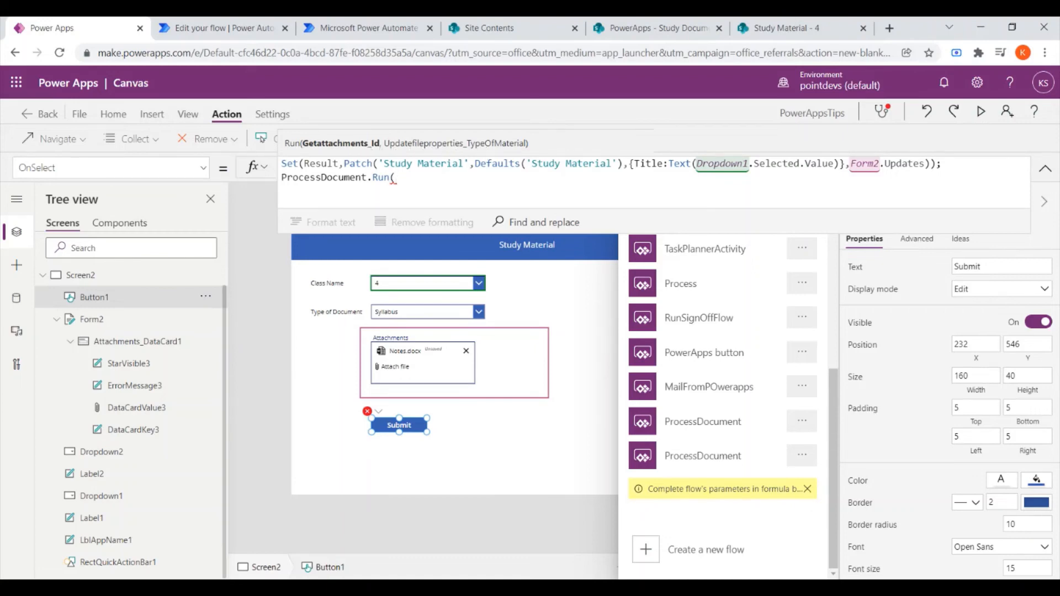
pyautogui.write('Result')
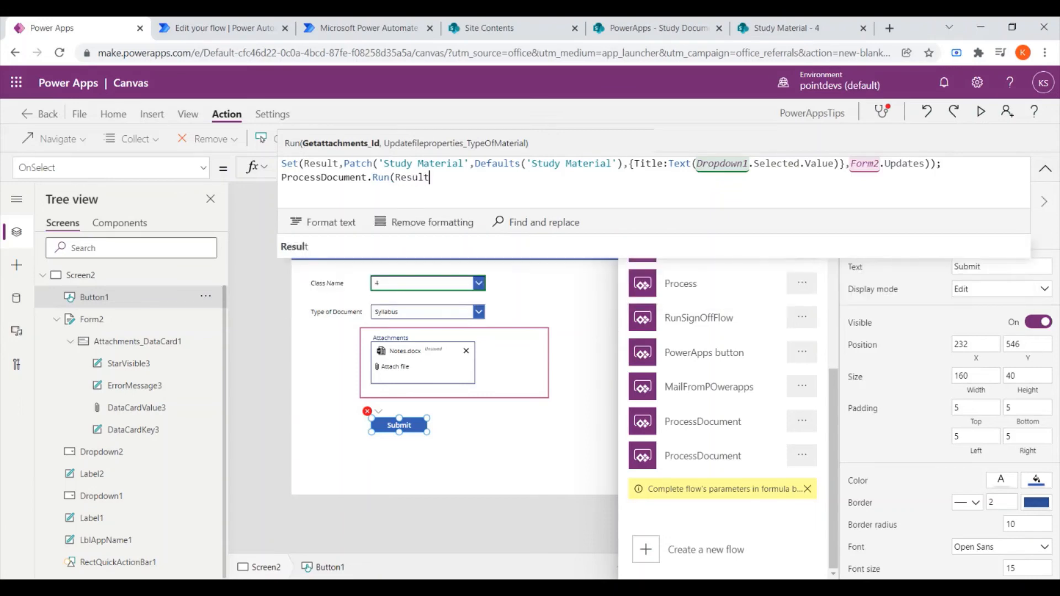
pyautogui.write('.ID')
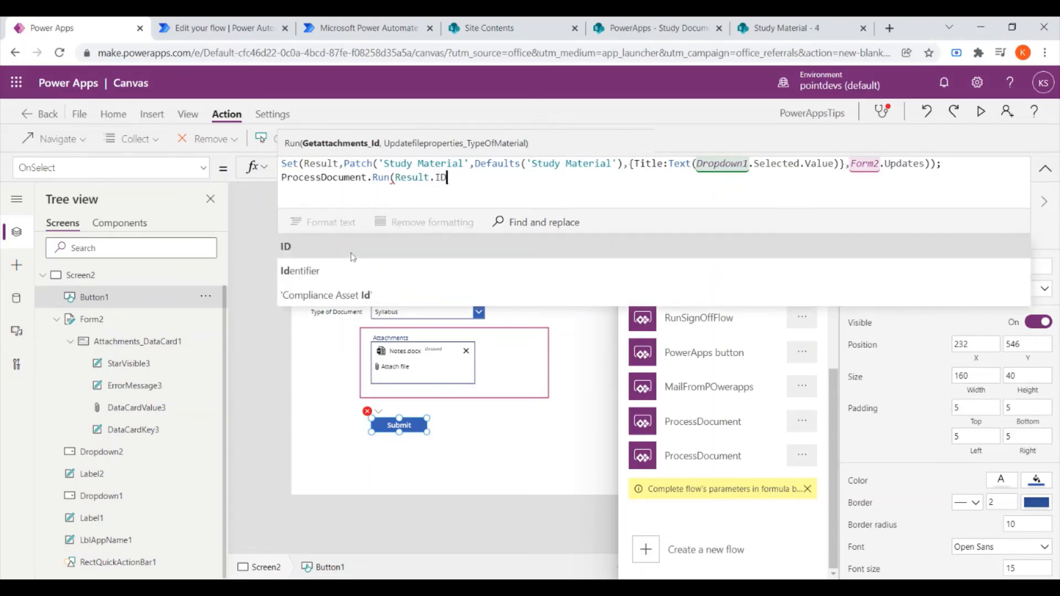
pyautogui.write(',')
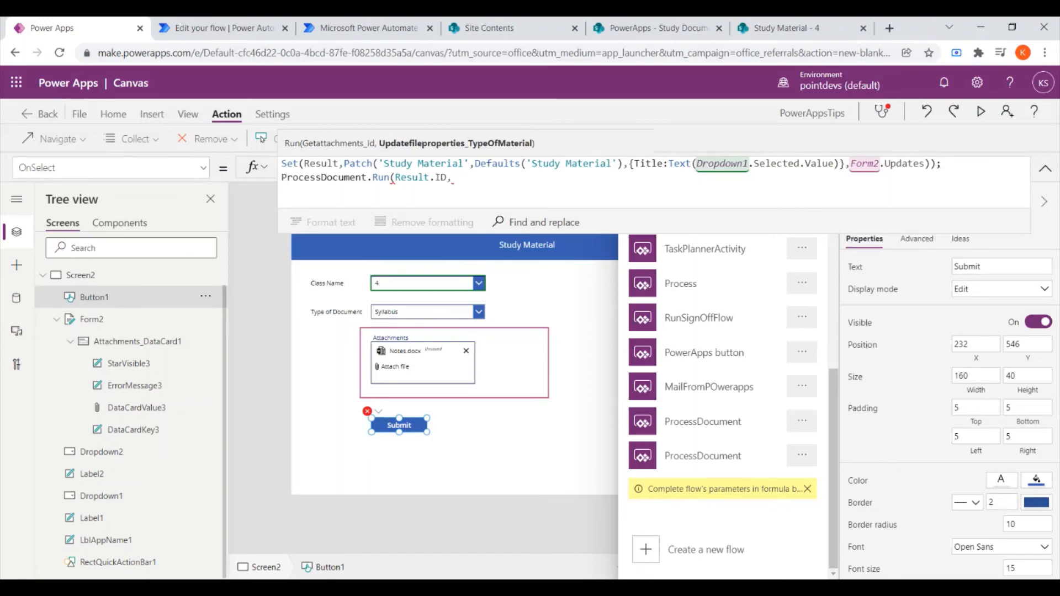
# - Complete the Run call with Dropdown2.Selected.Value as its second argument and a closing ");", and close the Data pane
pyautogui.write('Dropdo')
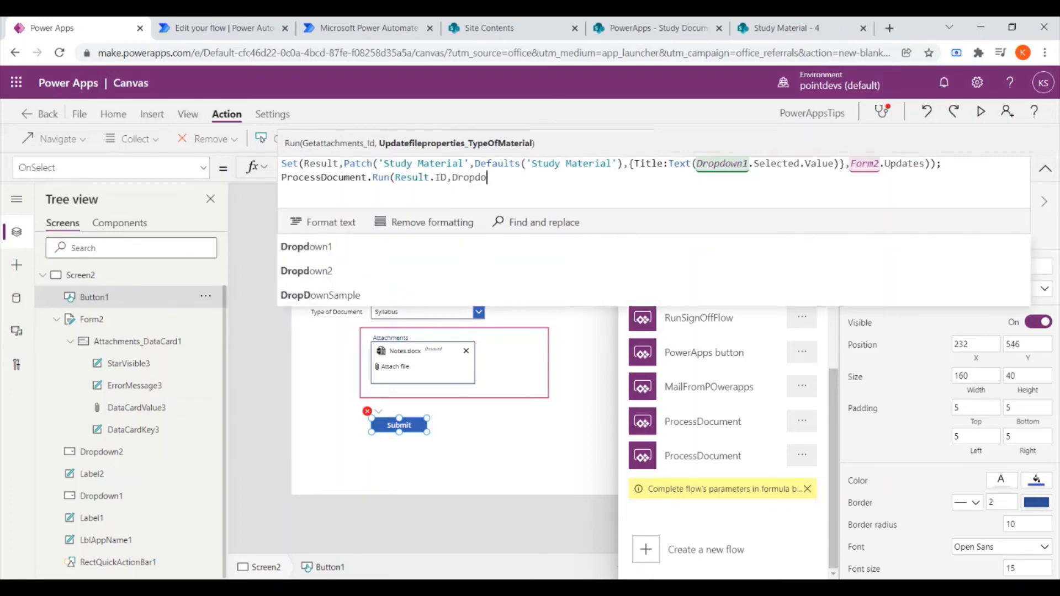
pyautogui.write('wn2')
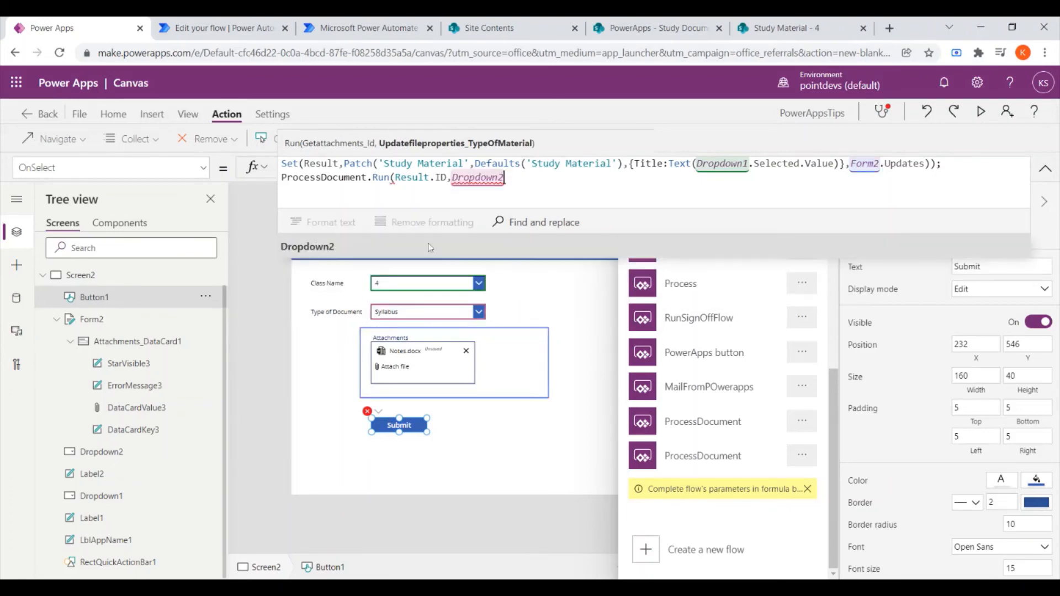
pyautogui.write('.')
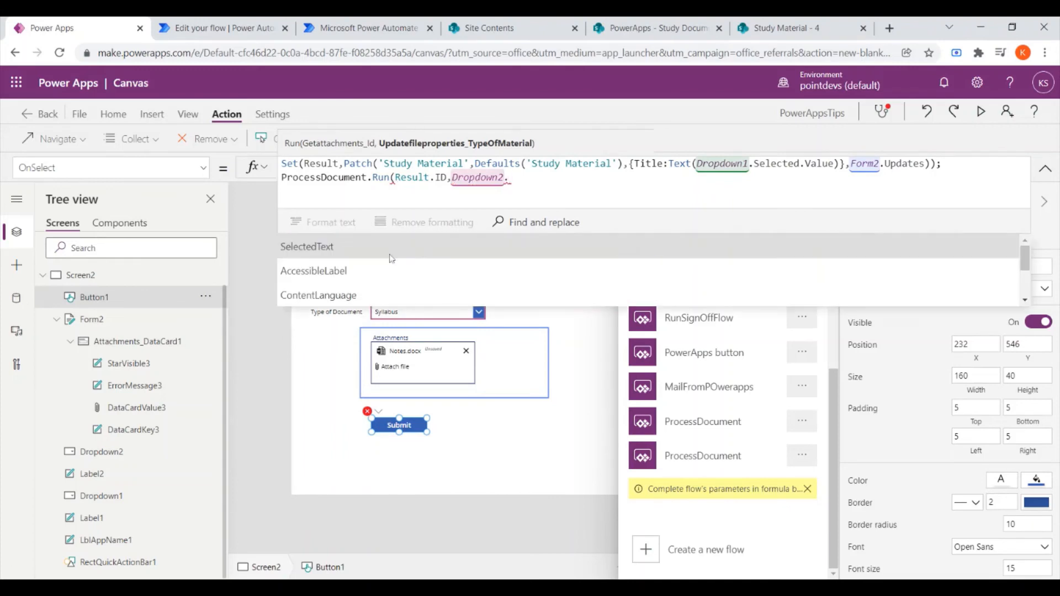
pyautogui.write('Select')
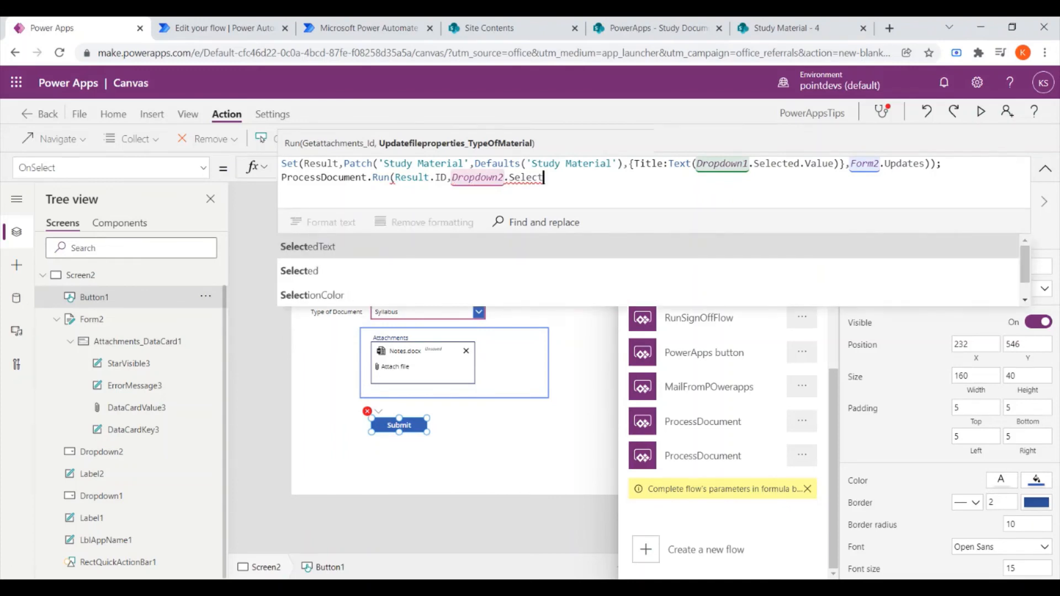
pyautogui.press('Down')
pyautogui.press('Tab')
pyautogui.write('.')
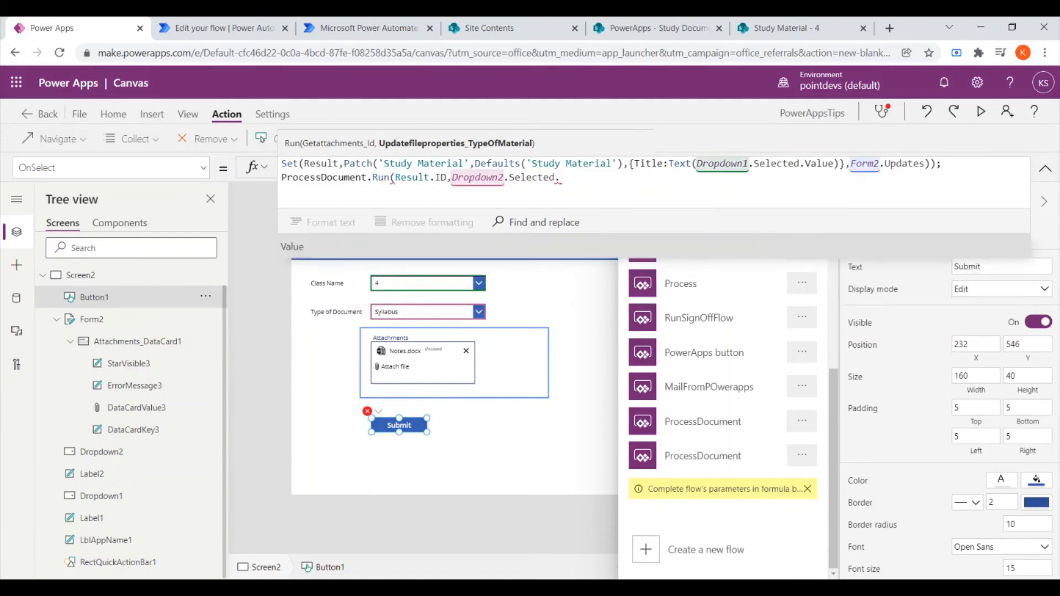
pyautogui.press('Tab')
pyautogui.write(')')
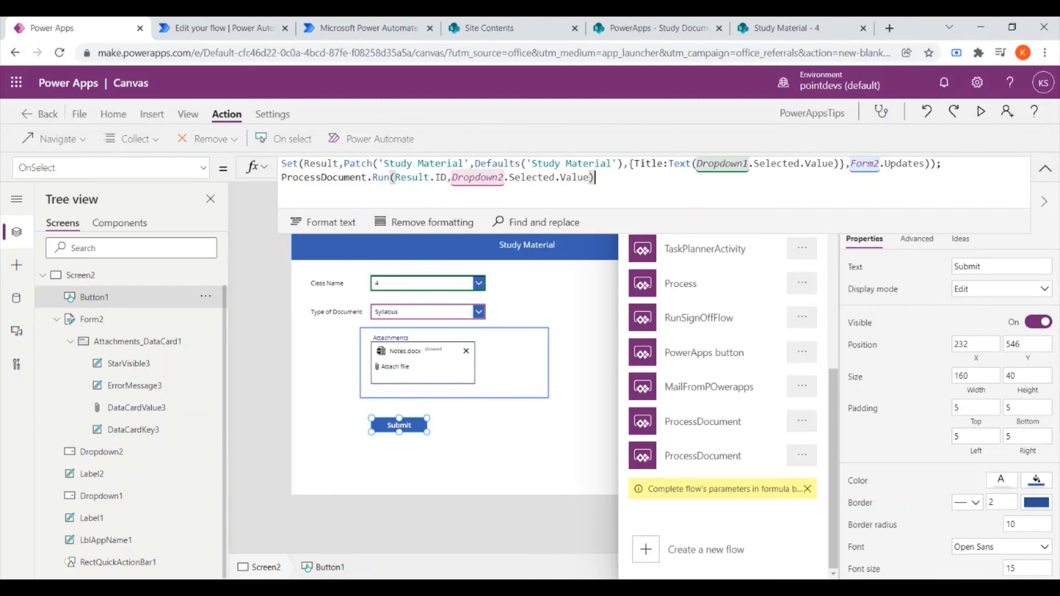
pyautogui.write(';')
pyautogui.click(1049, 174)
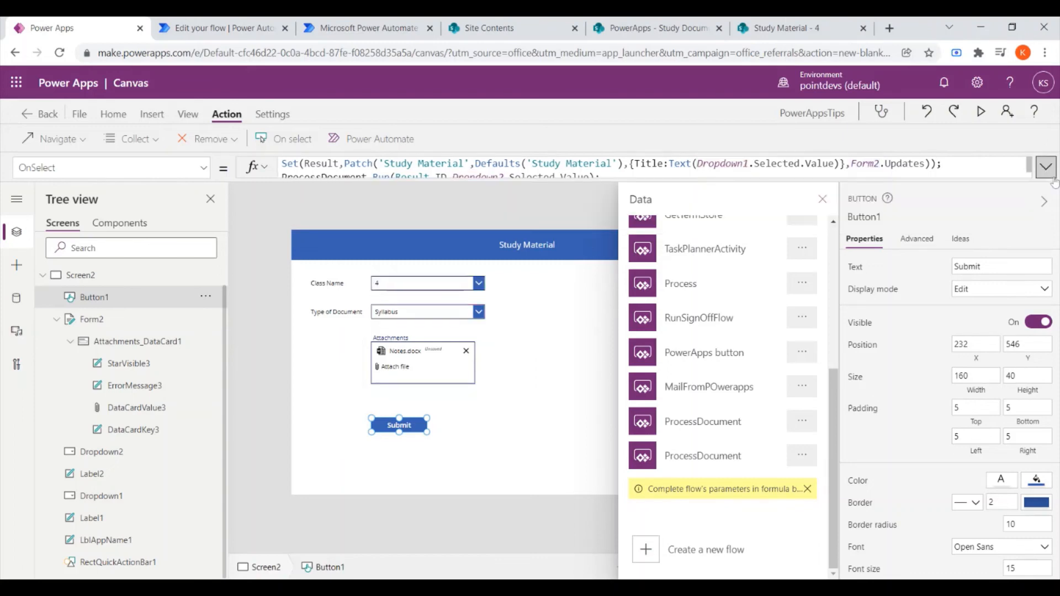
pyautogui.click(570, 209)
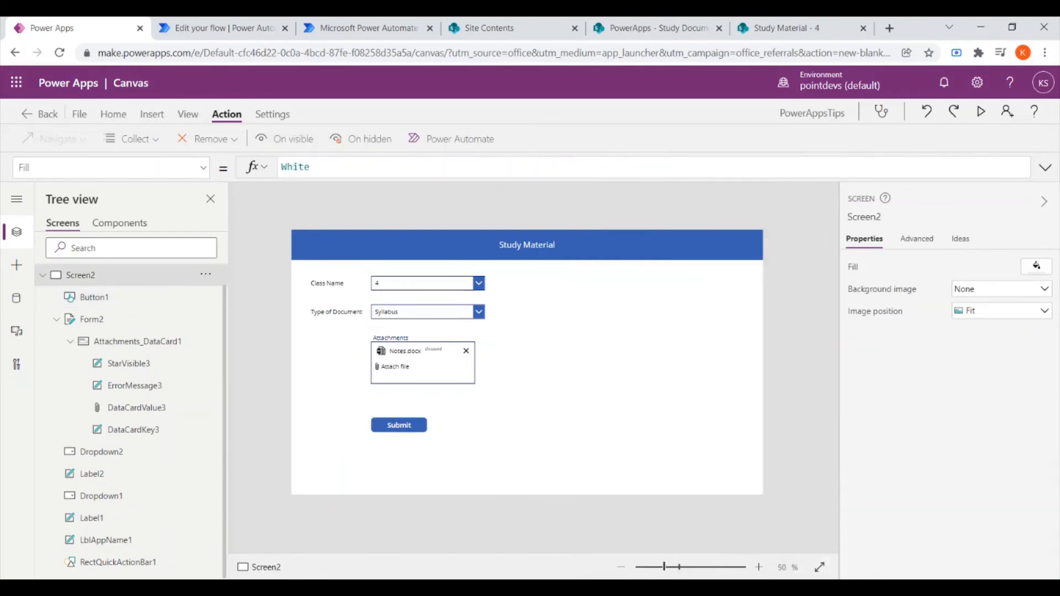
# - Preview the app and submit the attached Notes.docx with Class Name 5 and Type of Document Notes
pyautogui.click(981, 113)
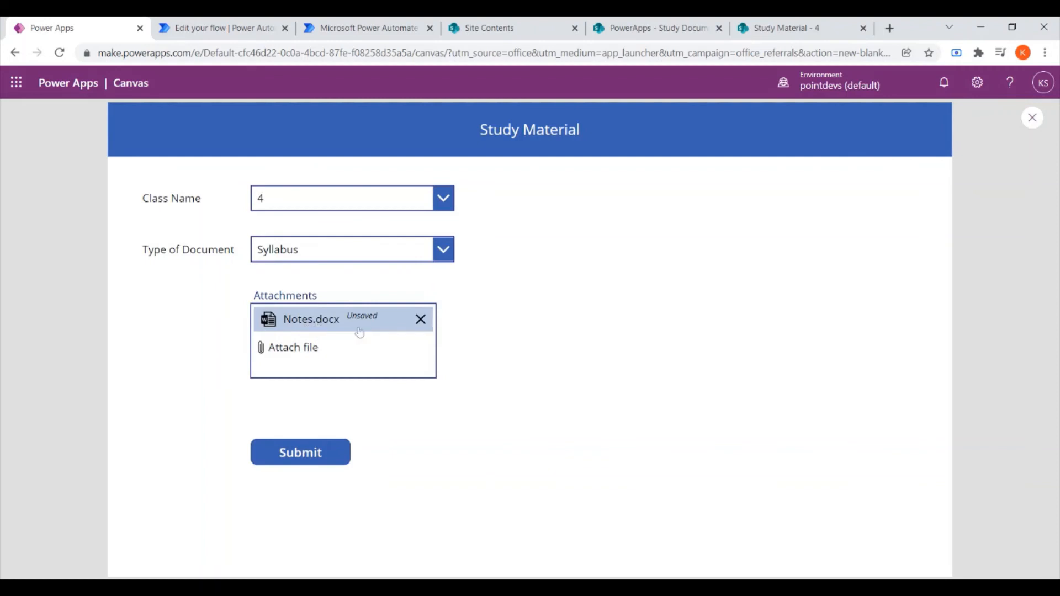
pyautogui.click(306, 212)
pyautogui.click(289, 332)
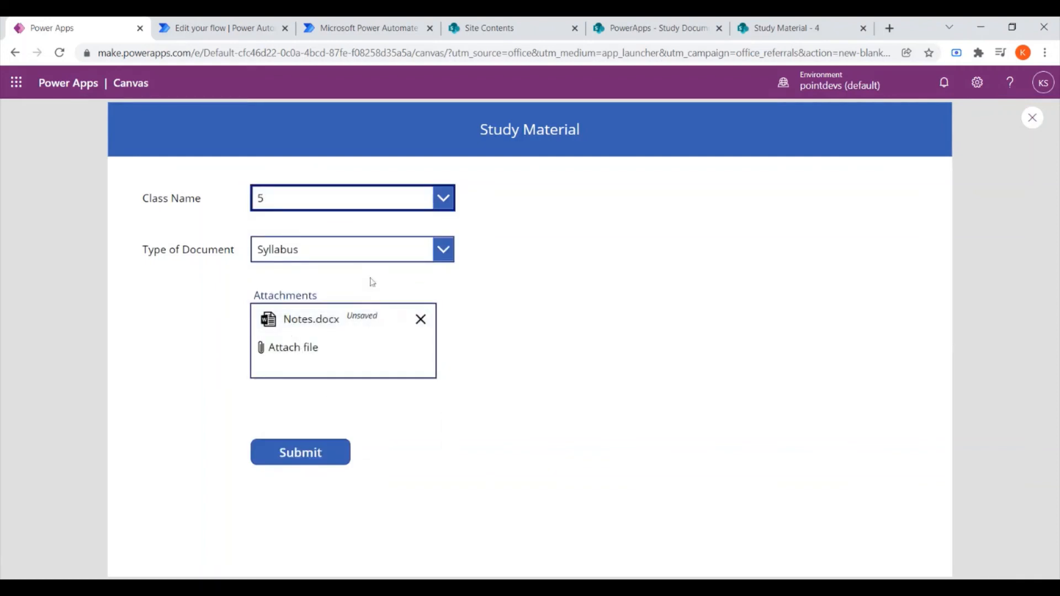
pyautogui.click(362, 249)
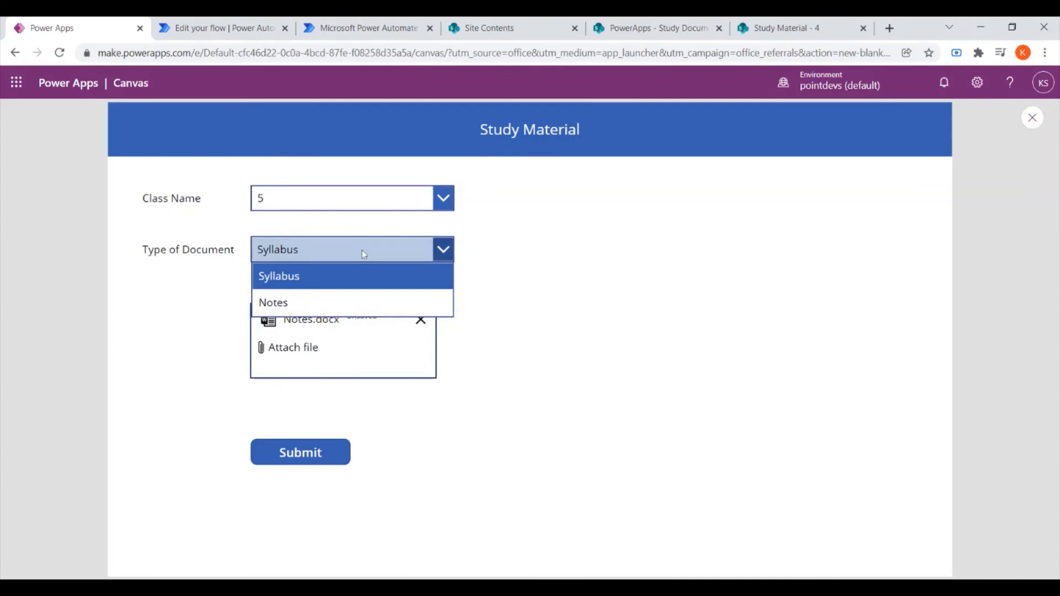
pyautogui.click(316, 309)
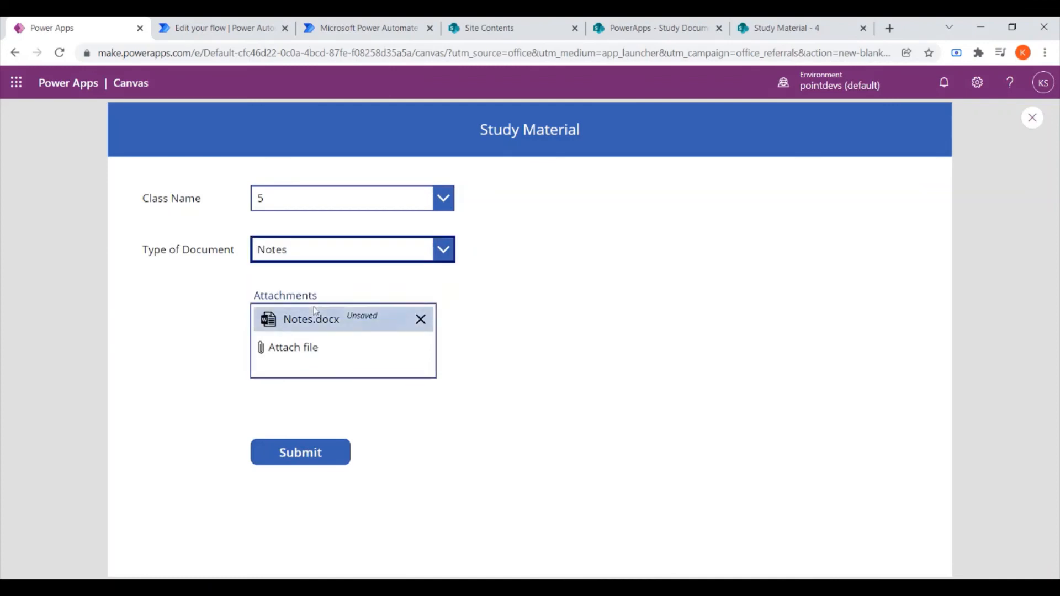
pyautogui.click(307, 456)
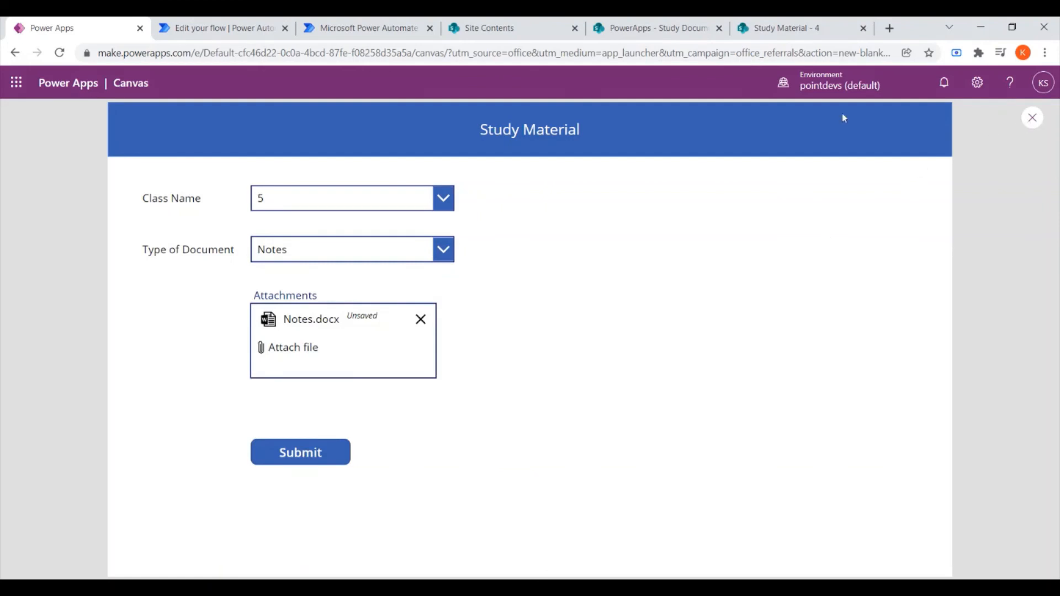
# - Switch to the SharePoint Study Material list, reload it and check the attachments of item 5
pyautogui.click(806, 18)
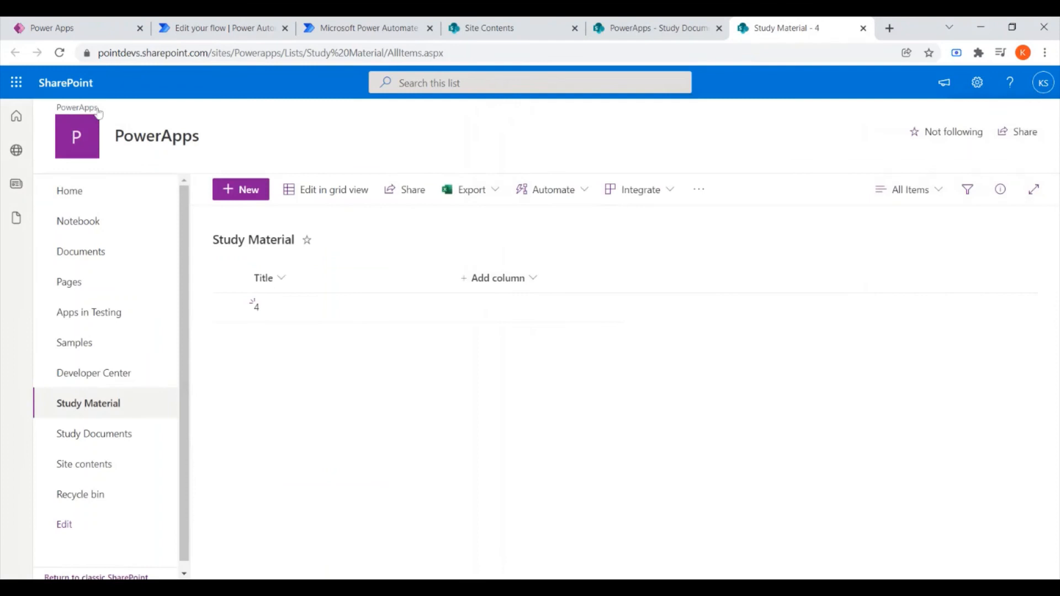
pyautogui.click(60, 53)
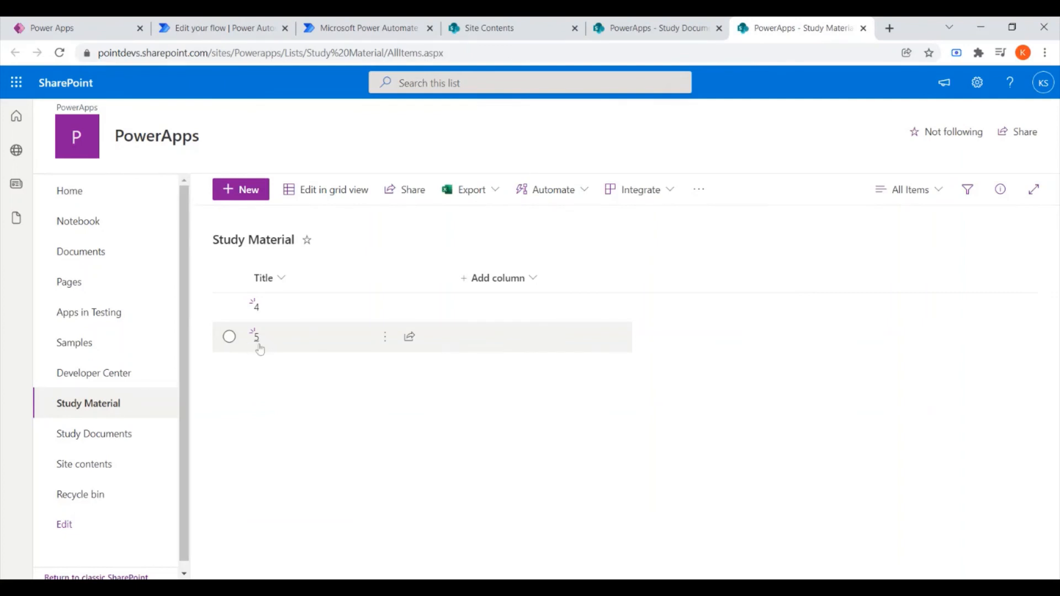
pyautogui.click(256, 339)
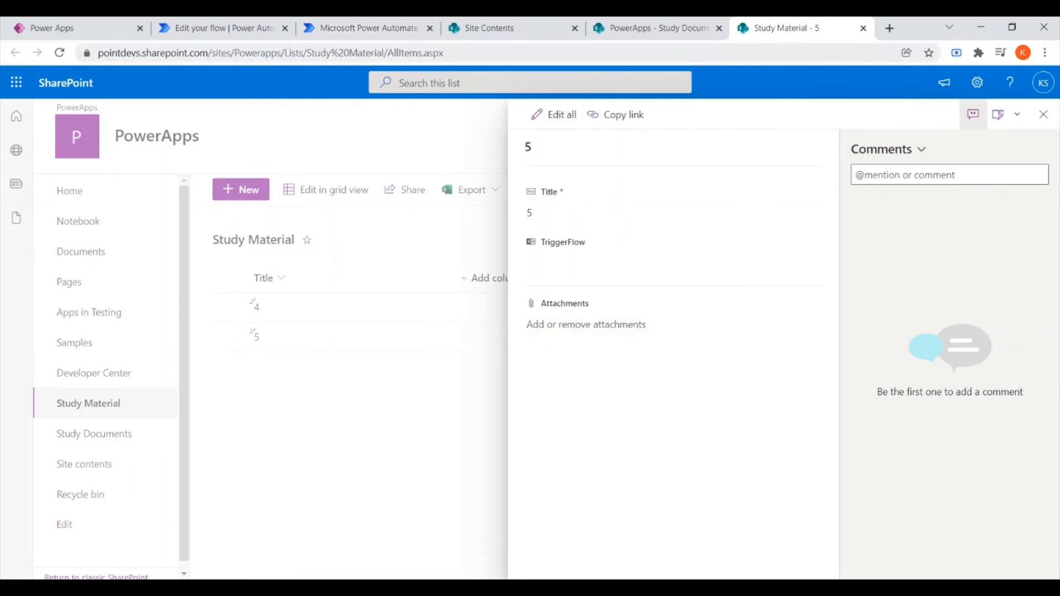
pyautogui.click(1043, 114)
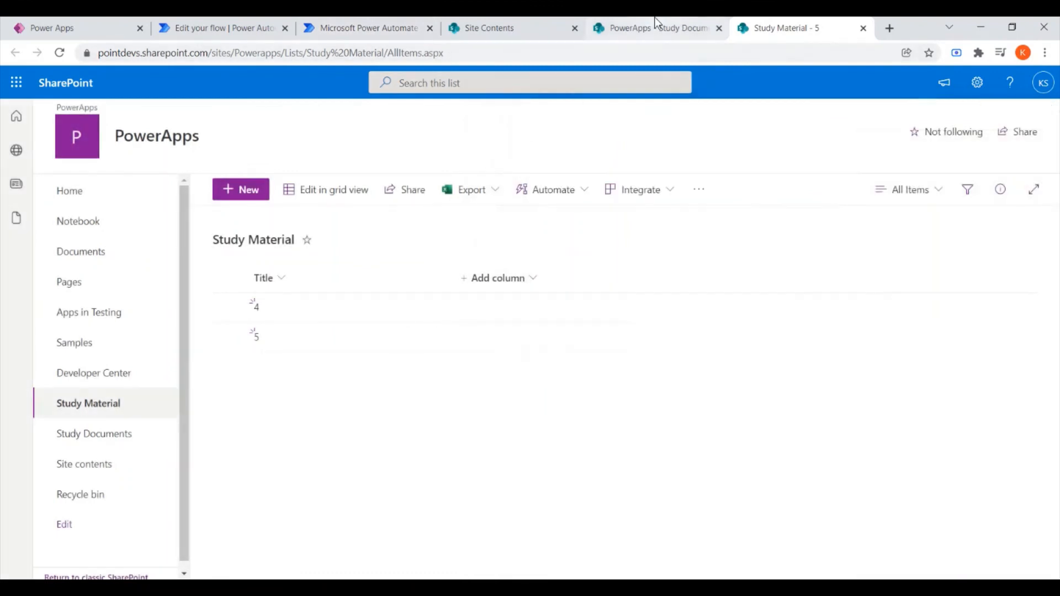
# - Reload the Study Documents library to check the submitted file's Class and Type Of Material, and return to item 5 in Study Material
pyautogui.click(651, 22)
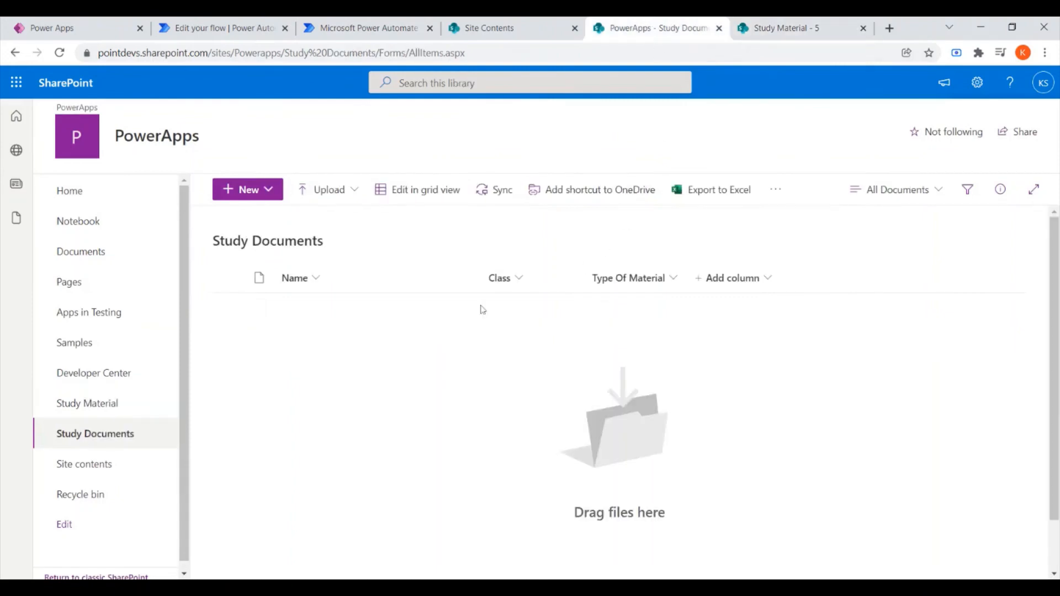
pyautogui.click(59, 52)
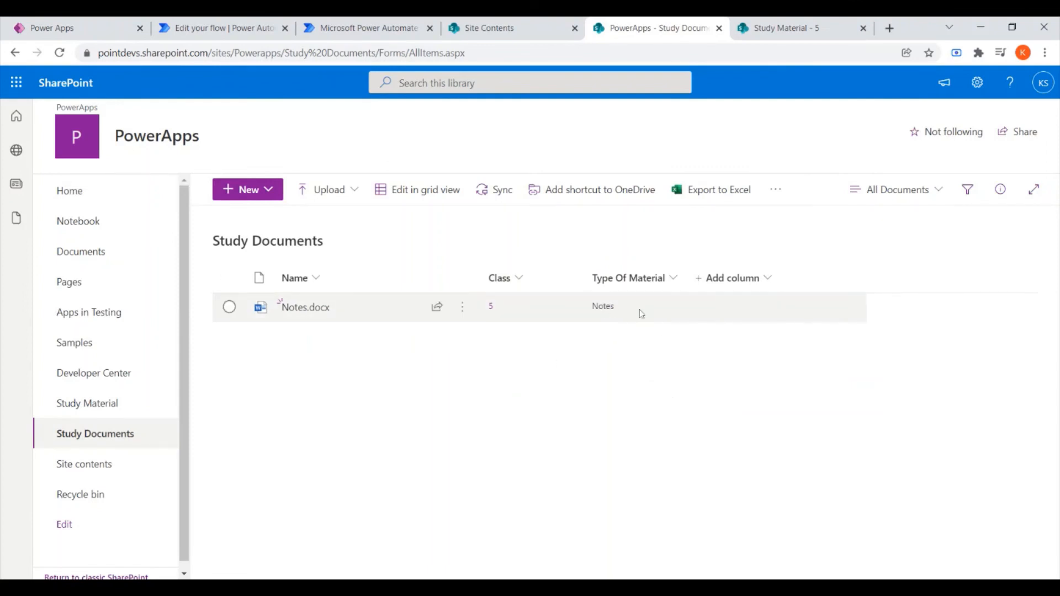
pyautogui.click(85, 19)
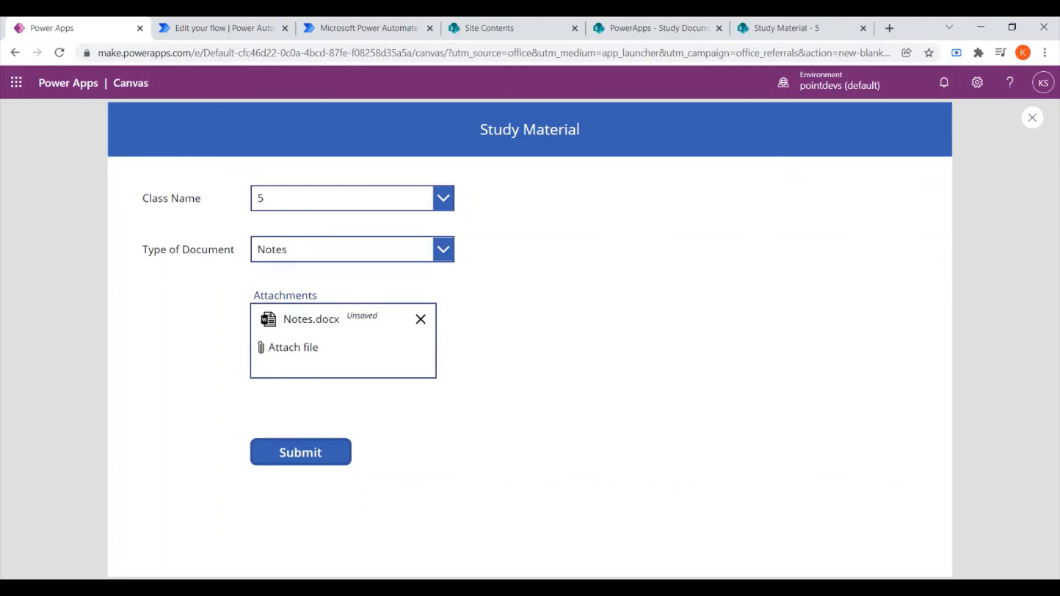
pyautogui.click(805, 34)
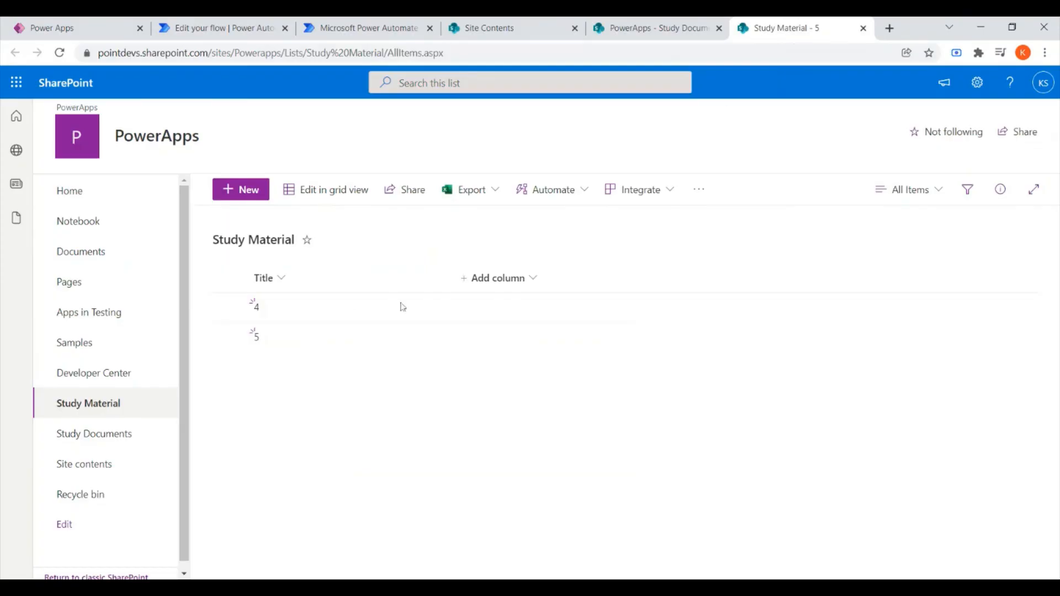
pyautogui.click(297, 340)
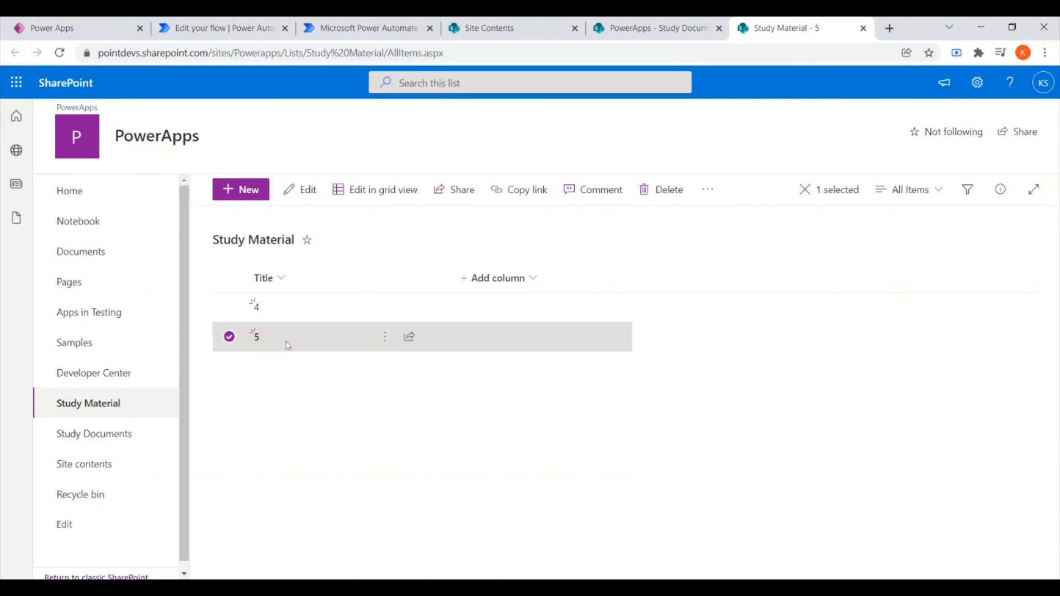
# - Switch to Power Apps, exit the preview and highlight the Result.ID argument in the Submit button's OnSelect formula
pyautogui.click(105, 27)
pyautogui.click(1032, 117)
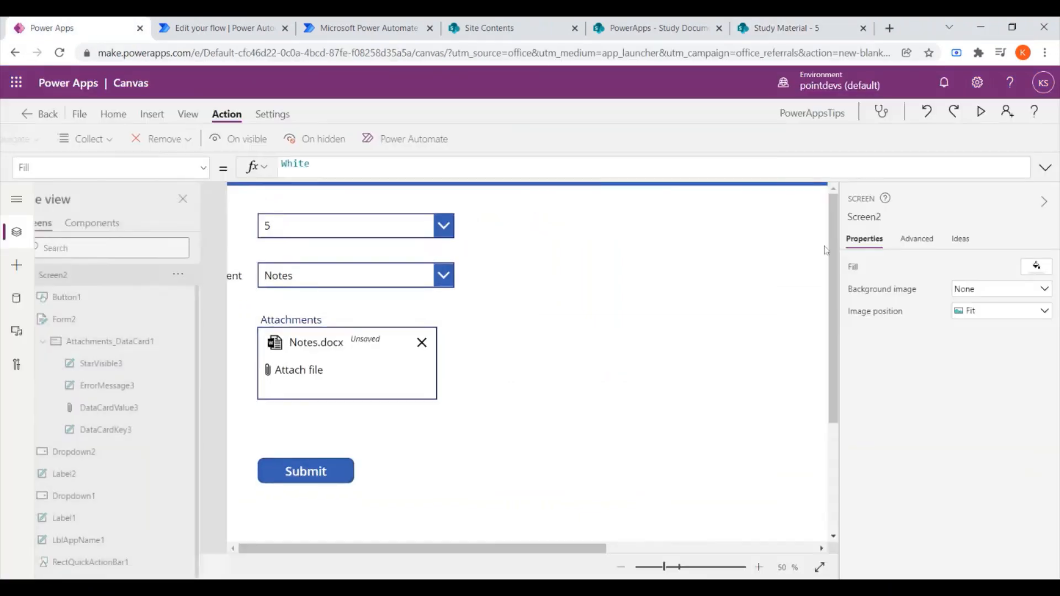
pyautogui.click(667, 393)
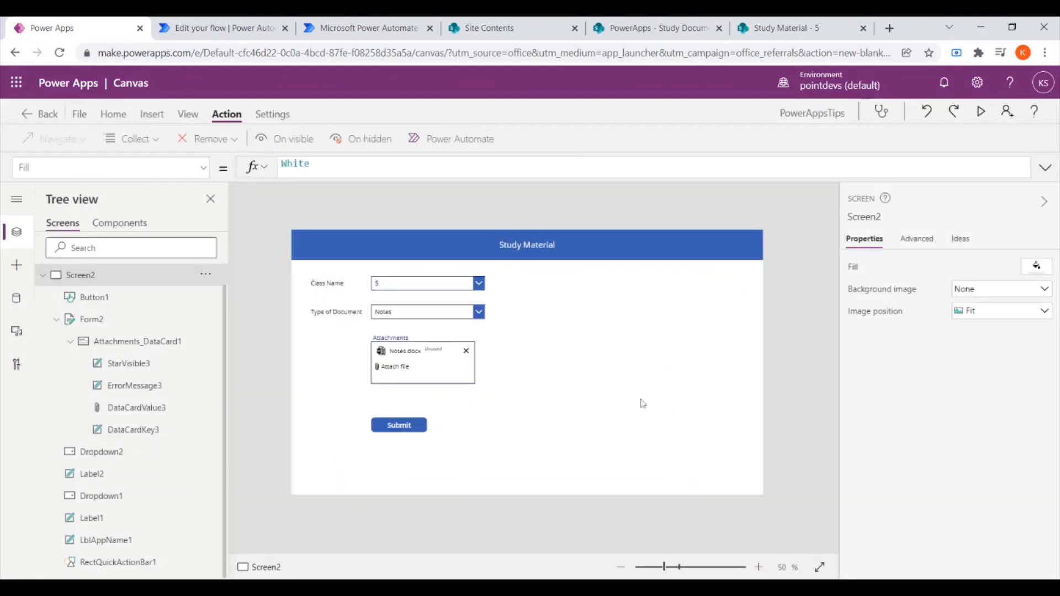
pyautogui.click(401, 425)
pyautogui.click(453, 171)
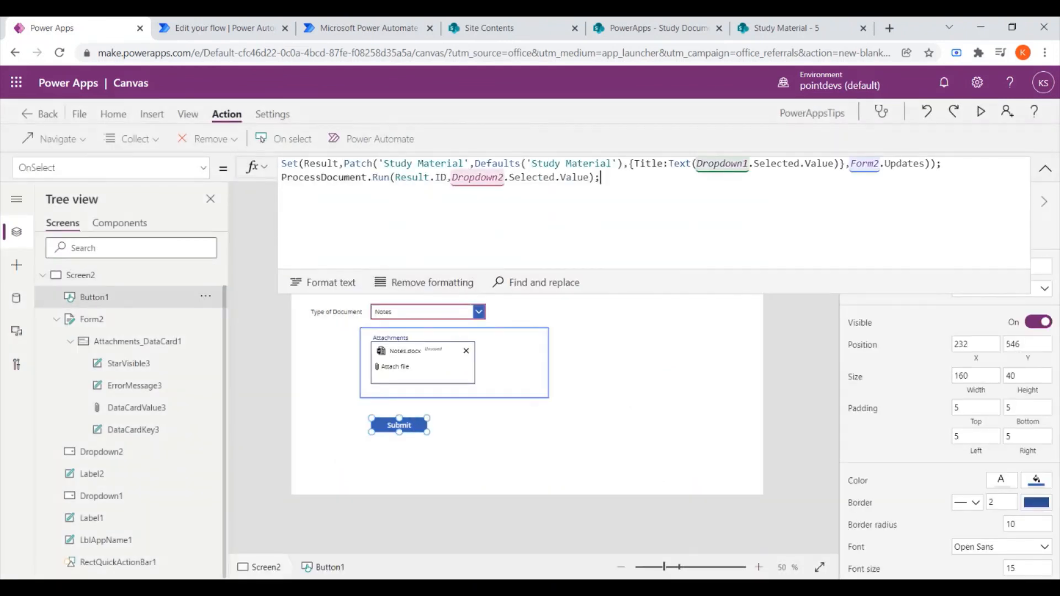
pyautogui.moveTo(396, 177); pyautogui.dragTo(446, 177)
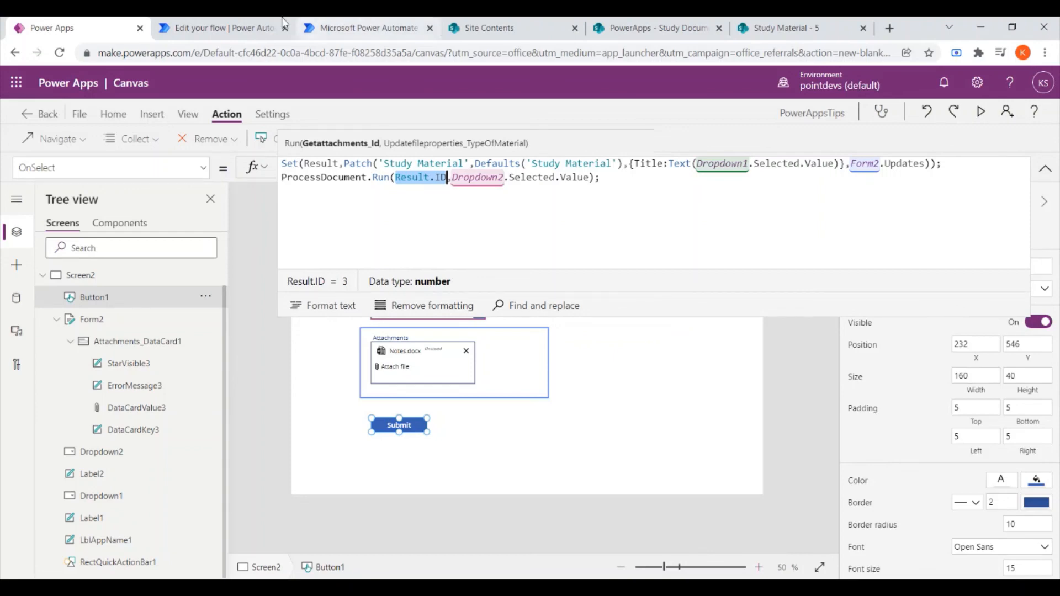
# - Switch to Power Automate and review the ProcessDocument flow's actions from Get attachments through Delete attachment
pyautogui.click(261, 17)
pyautogui.scroll(2, 524, 315)
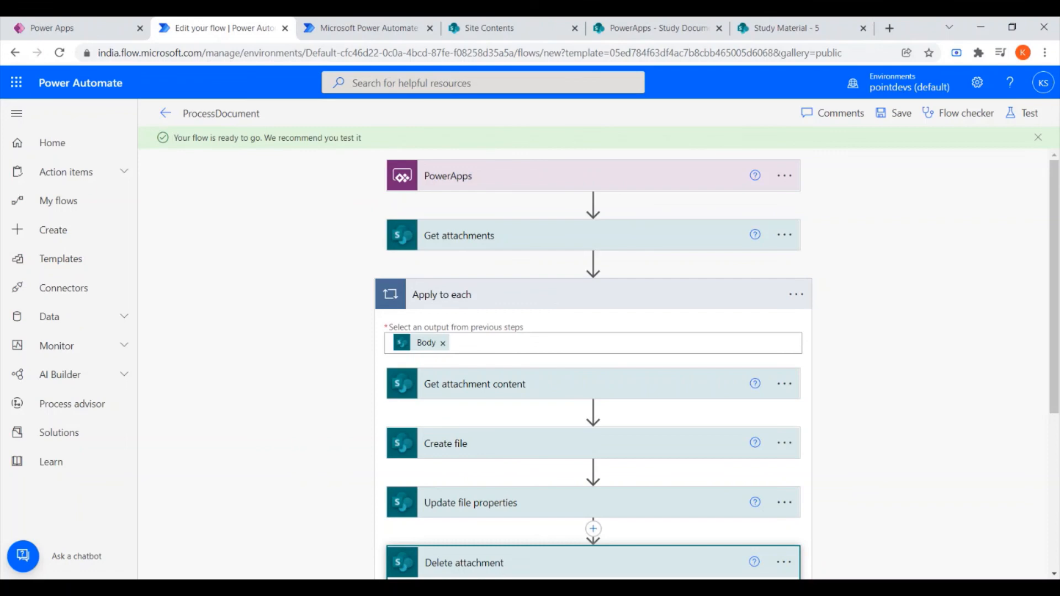
pyautogui.scroll(-2, 462, 175)
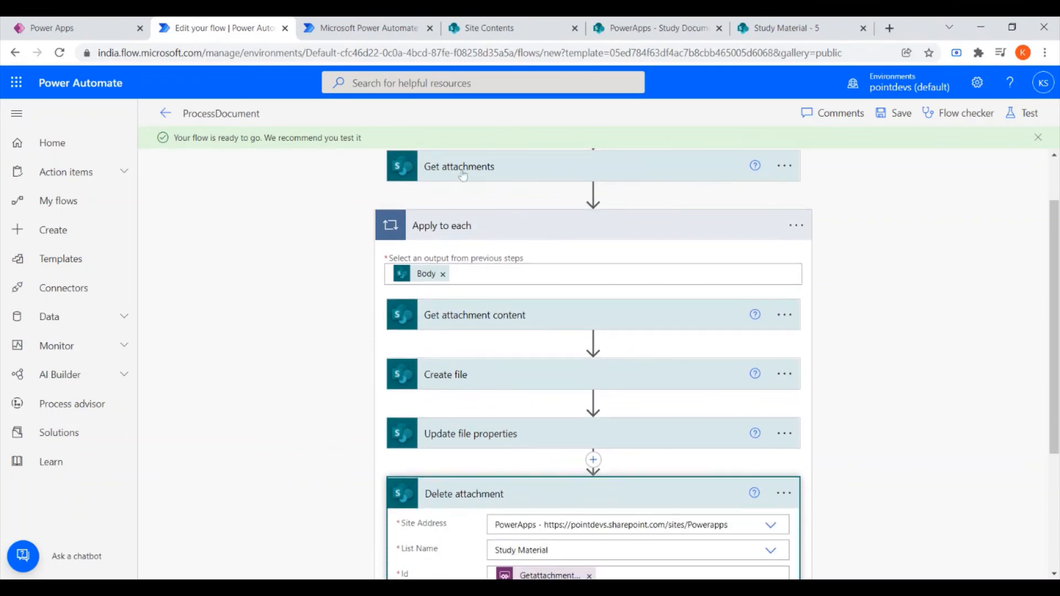
pyautogui.scroll(-2, 496, 254)
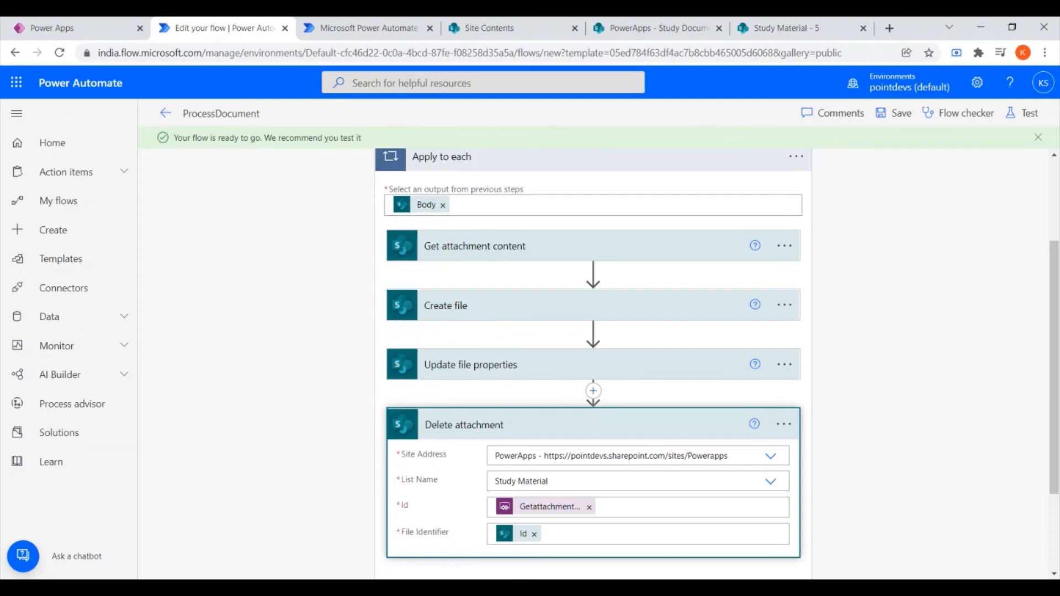
pyautogui.scroll(-1, 452, 313)
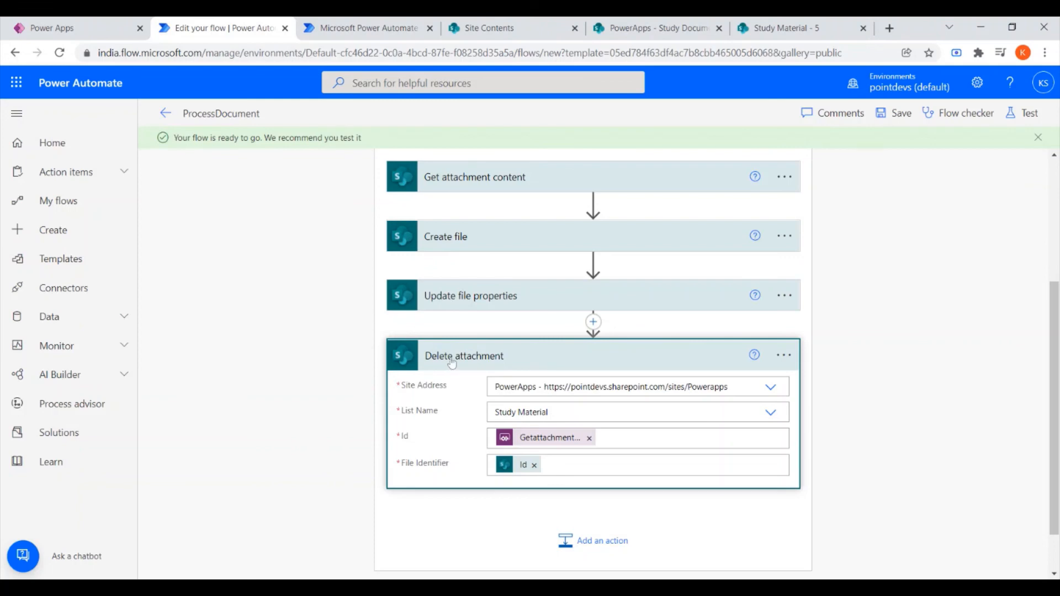
pyautogui.scroll(3, 454, 369)
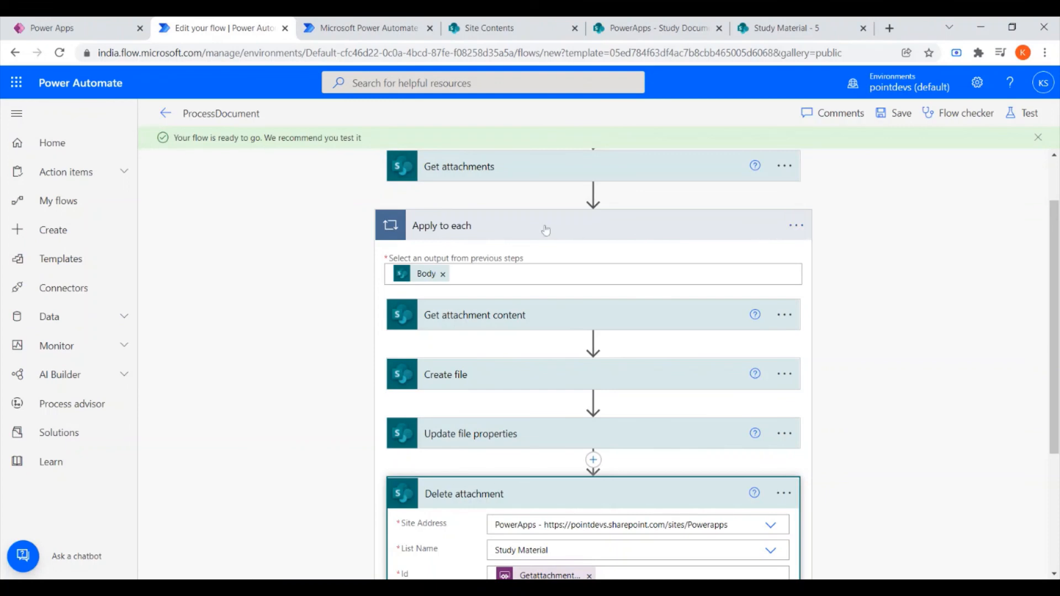
# - Turn on Concurrency Control for the Apply to each loop with a degree of parallelism of 50, and save the flow
pyautogui.click(797, 226)
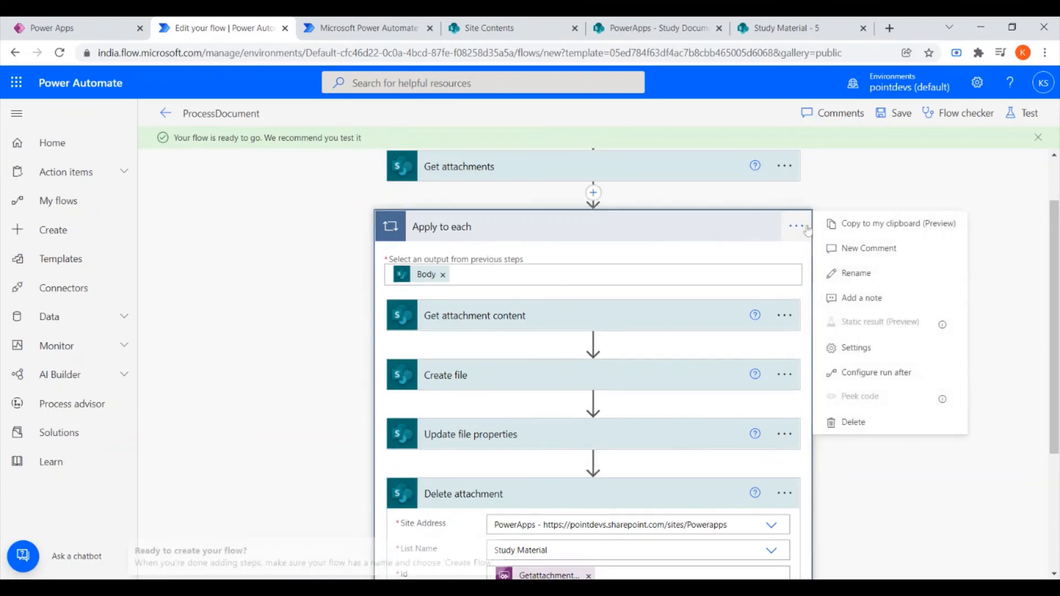
pyautogui.click(864, 350)
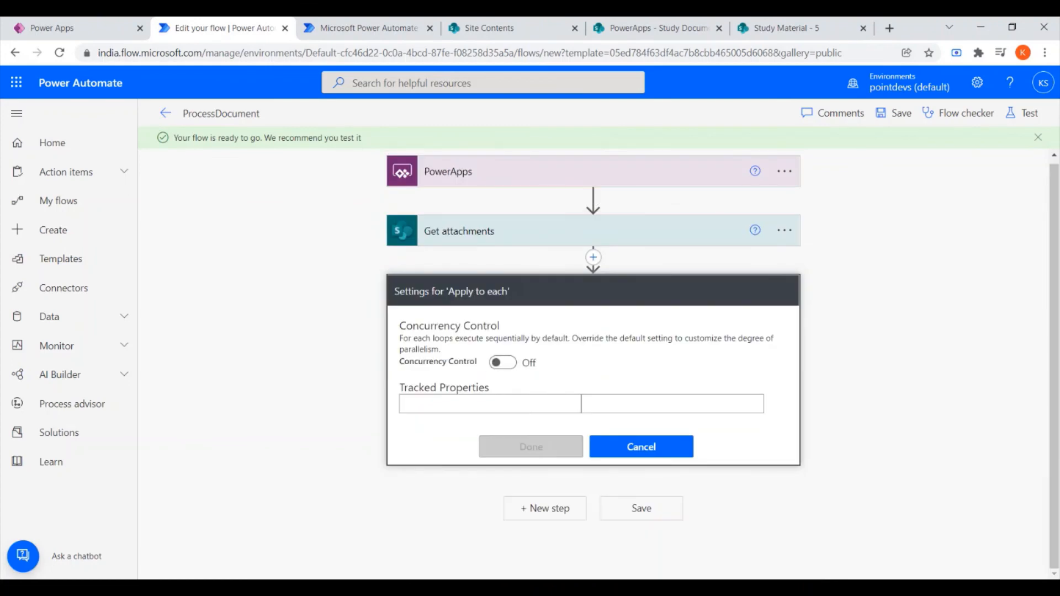
pyautogui.click(511, 367)
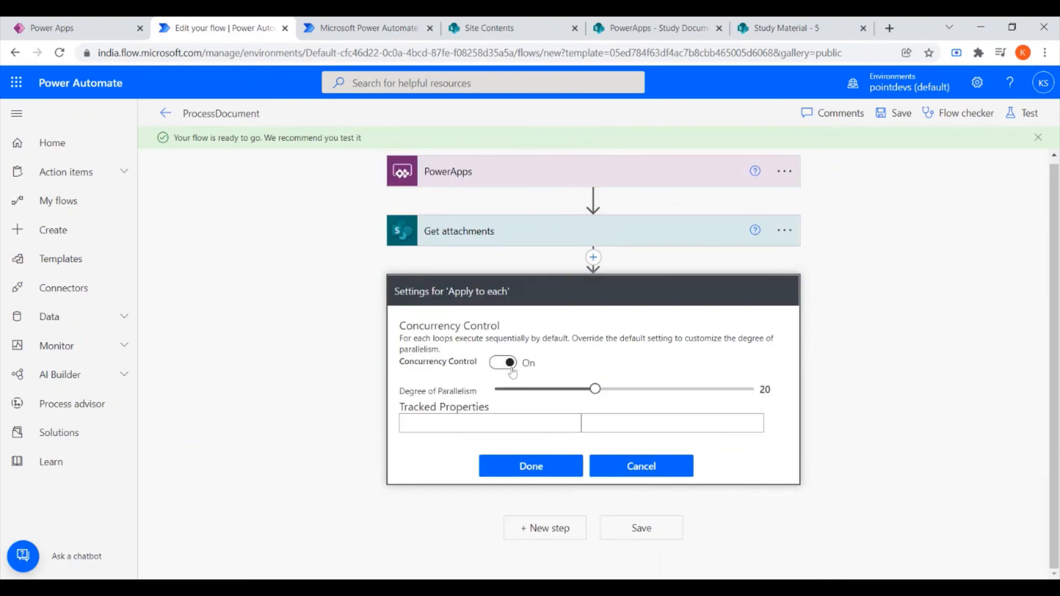
pyautogui.moveTo(597, 391); pyautogui.dragTo(765, 402)
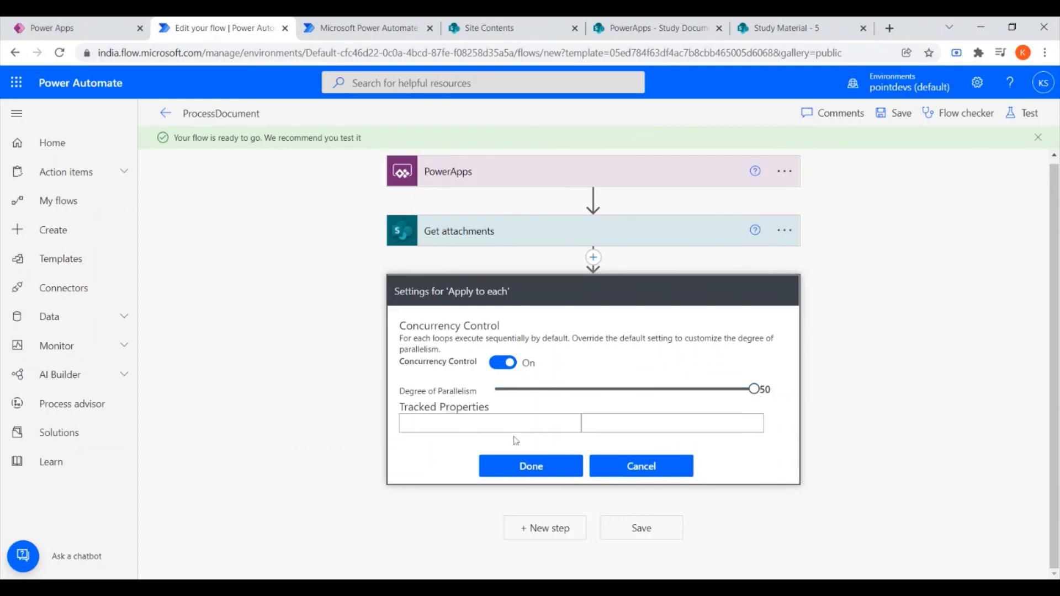
pyautogui.click(531, 465)
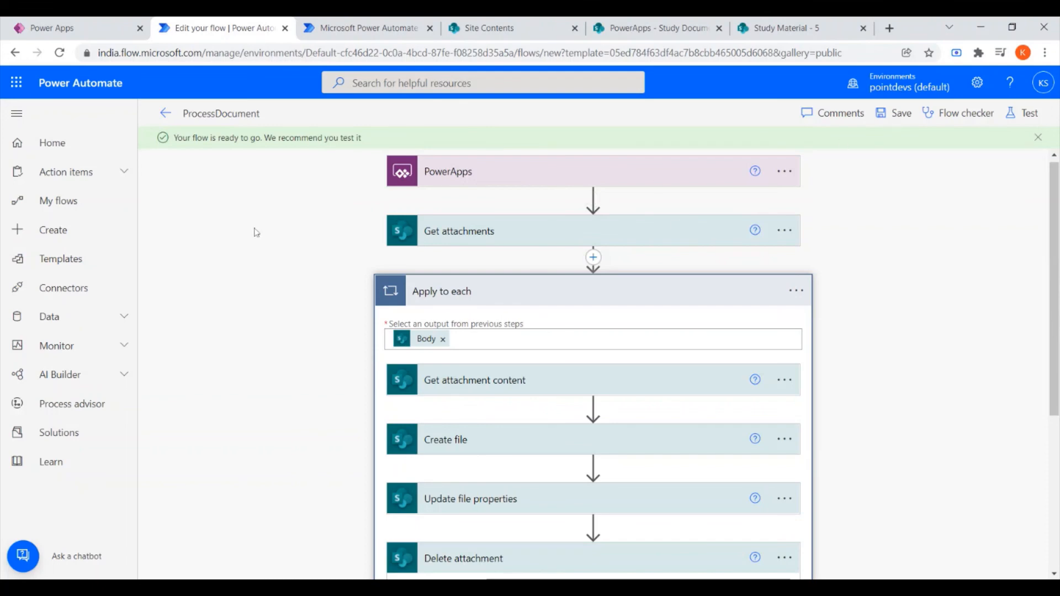
pyautogui.click(903, 119)
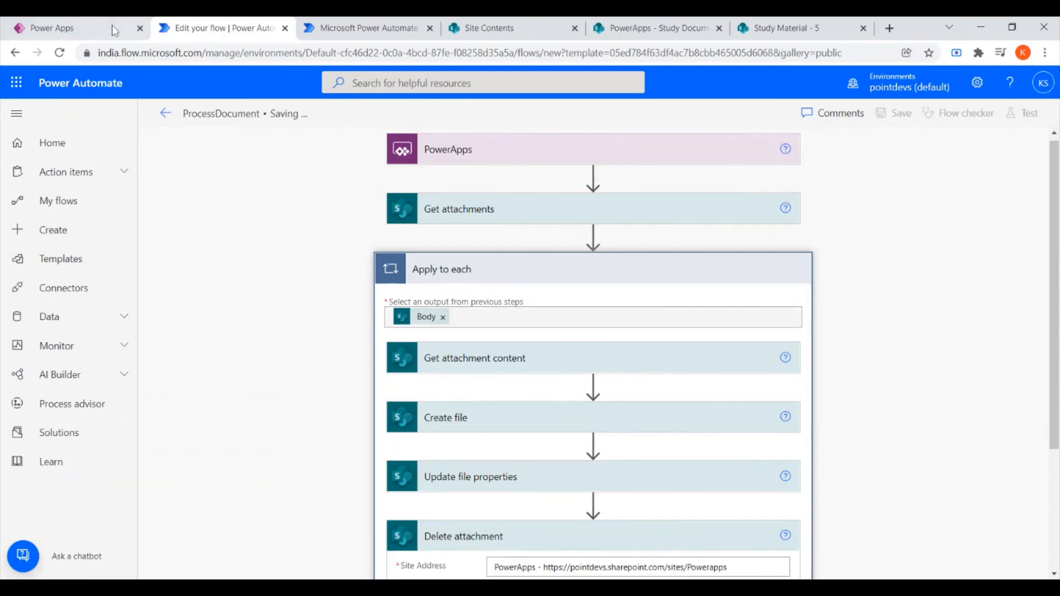
# - Switch to Power Apps and collapse the expanded OnSelect formula of the Submit button
pyautogui.click(110, 27)
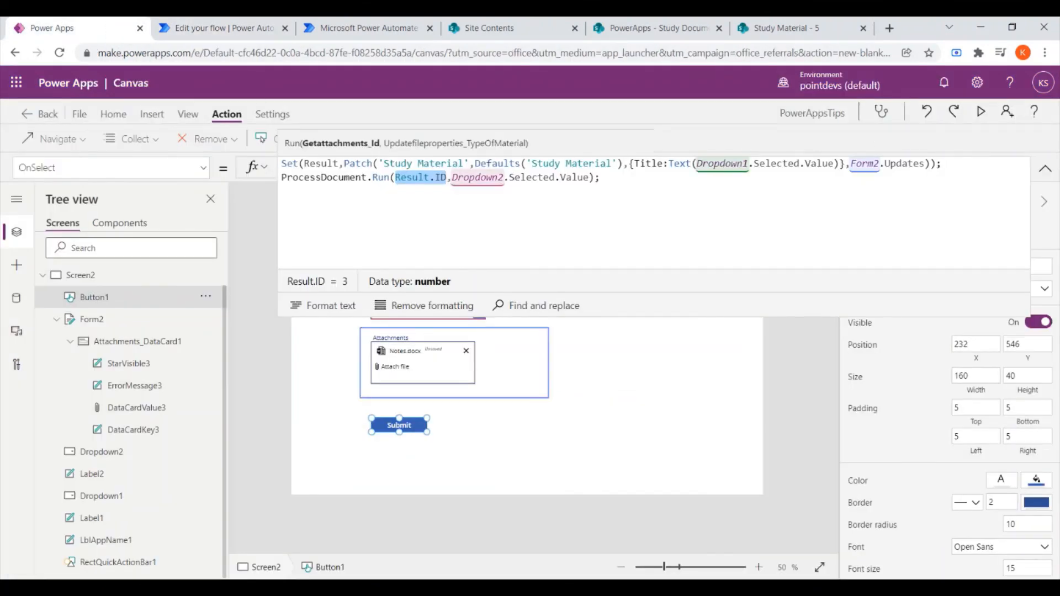
pyautogui.click(1045, 169)
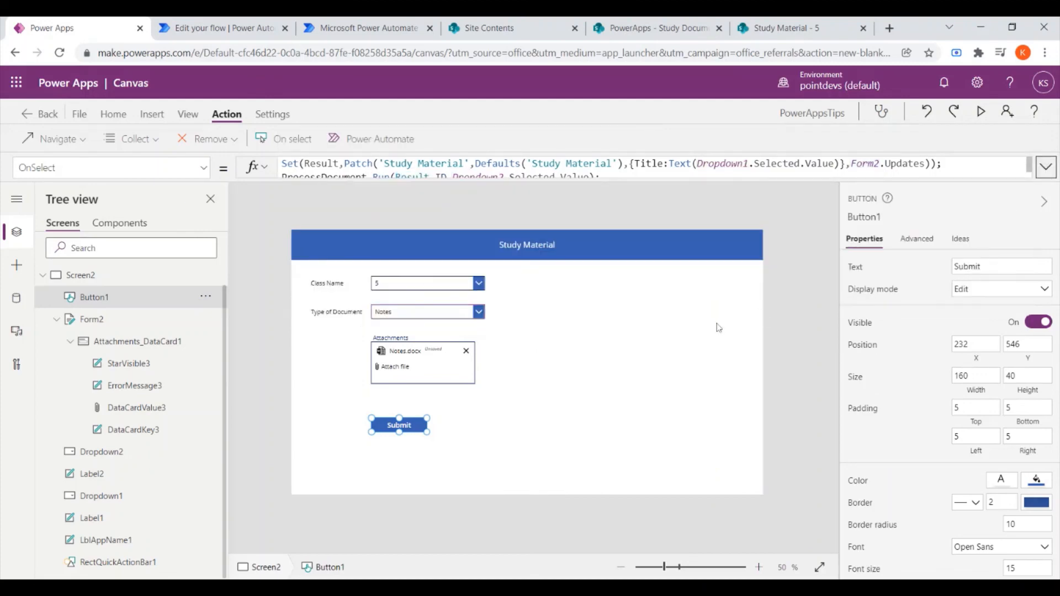